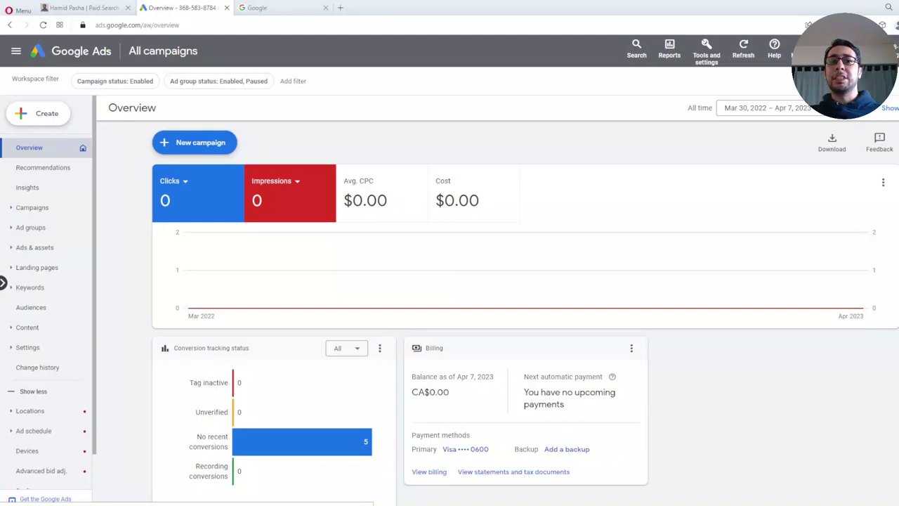
Search Google for "google ads" and open the Google Ads getting-started page.
click(296, 16)
click(420, 237)
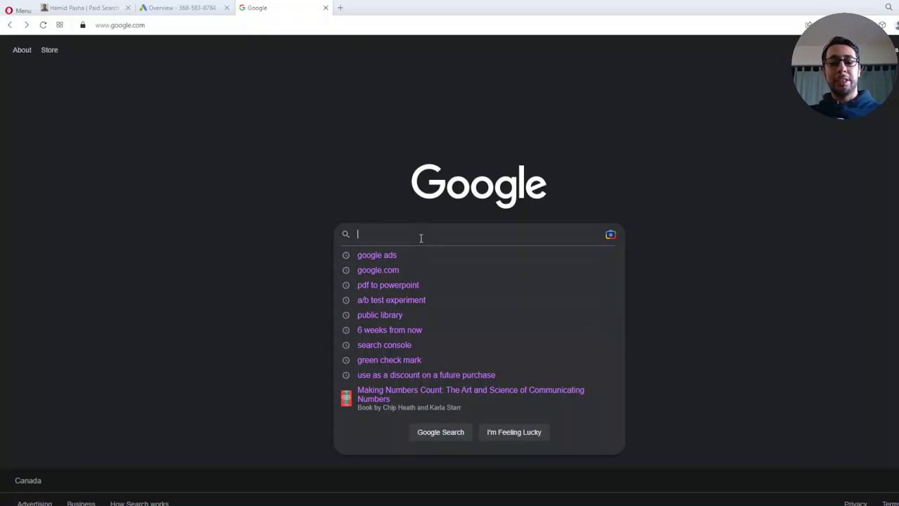
text(google ads)
key(Return)
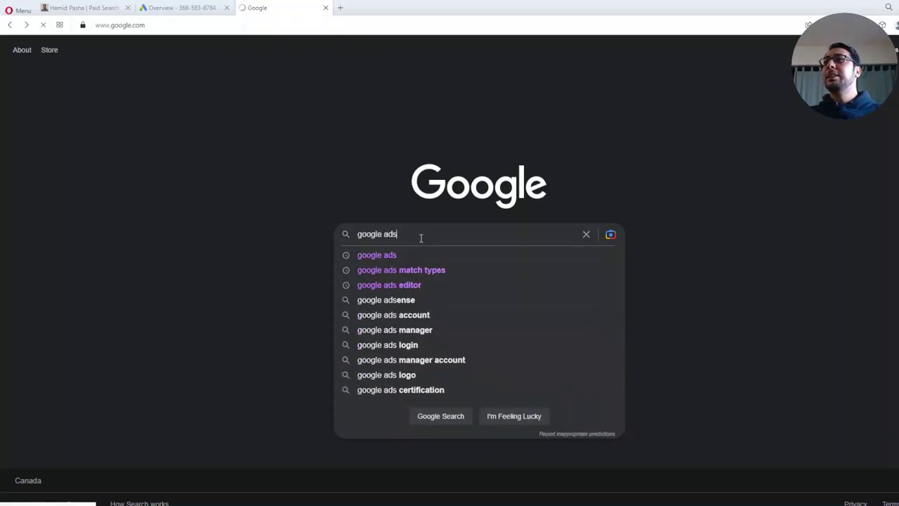
scroll(354, 258, down, 5)
scroll(354, 265, down, 3)
scroll(317, 239, down, 1)
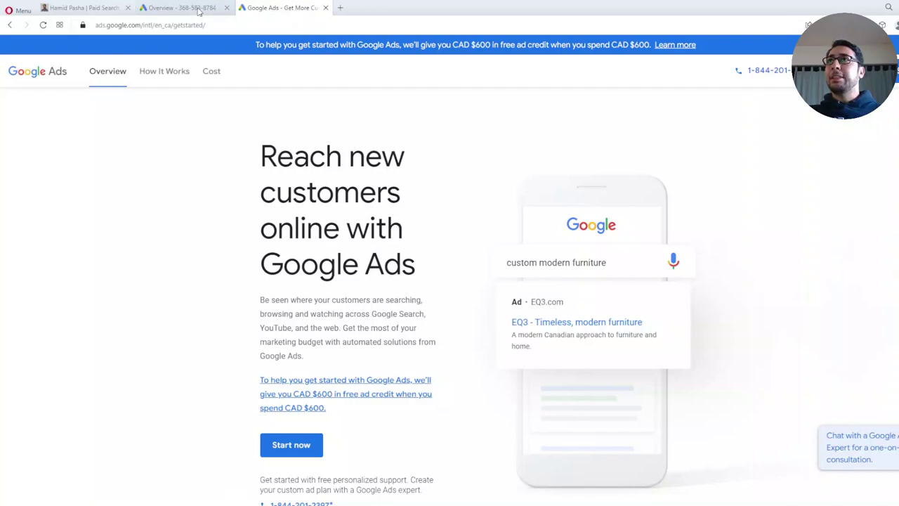
Return to the Google Ads account and start a new campaign from the Campaigns page.
click(183, 8)
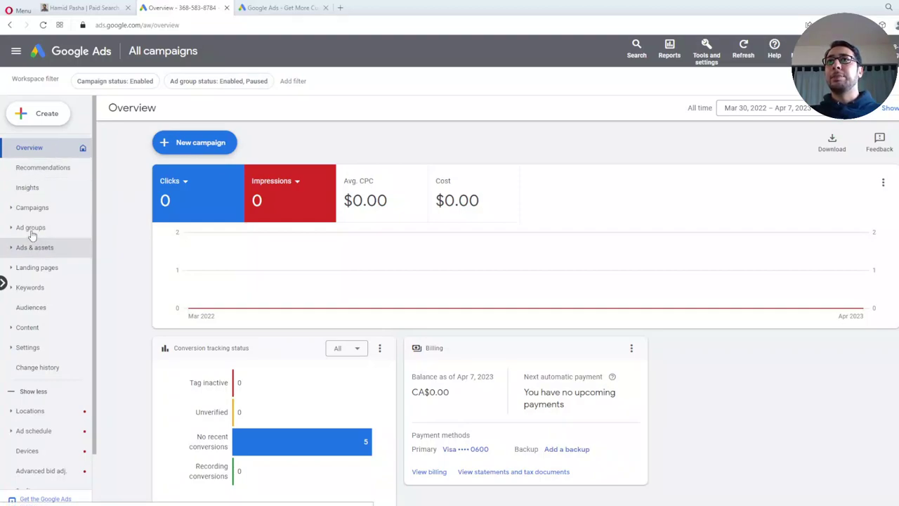
click(12, 210)
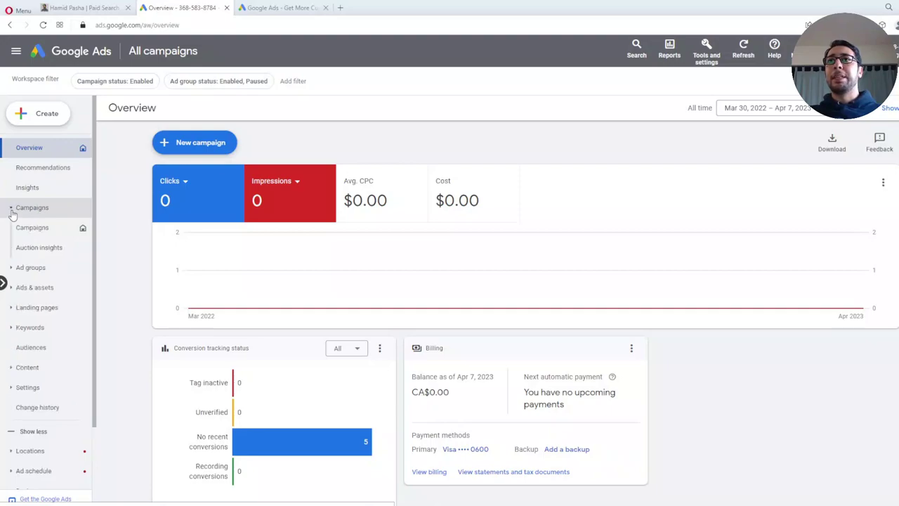
click(35, 237)
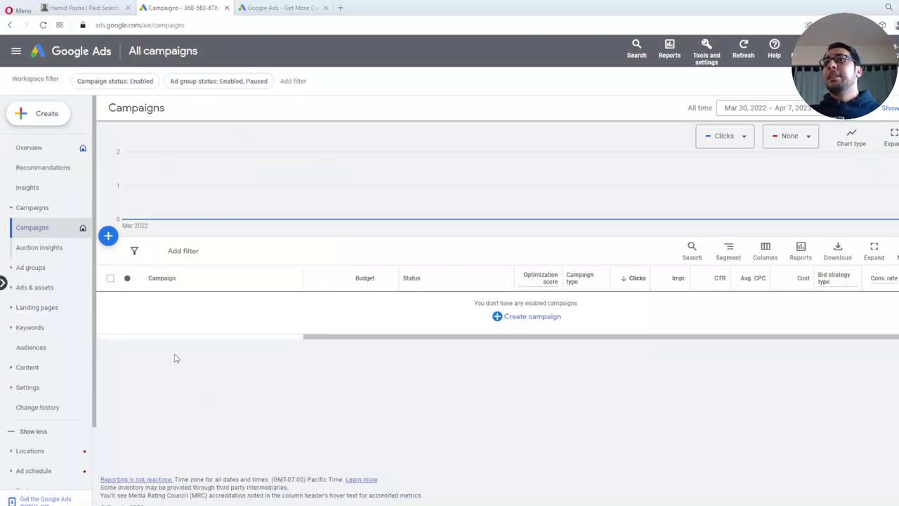
click(110, 239)
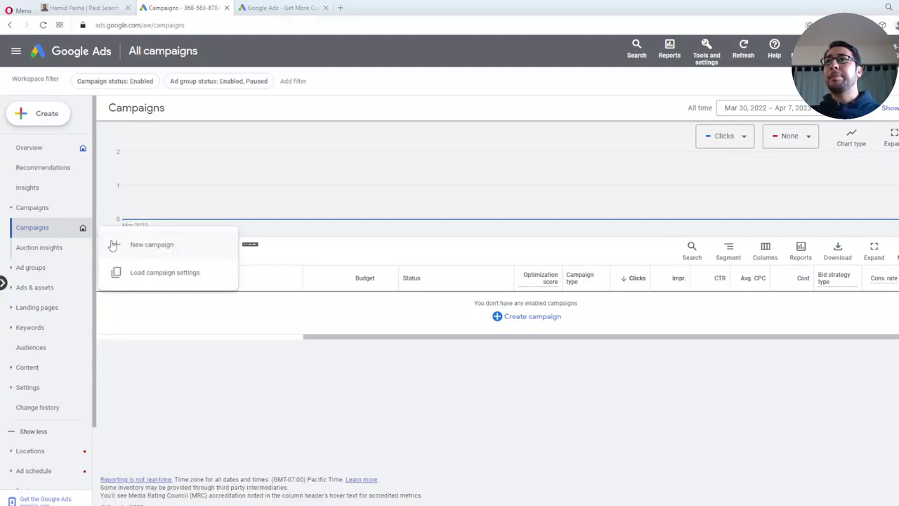
click(159, 253)
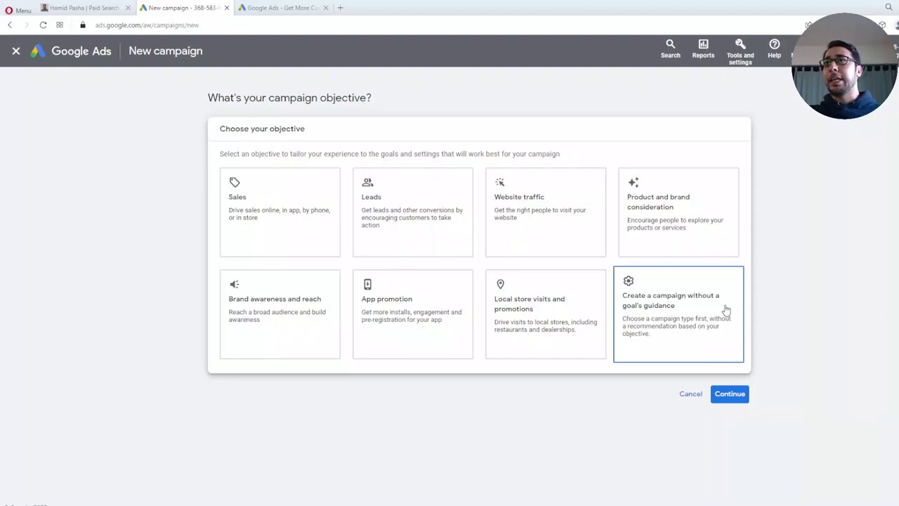
Select "Create a campaign without a goal's guidance" as the objective and review the available campaign types.
click(730, 328)
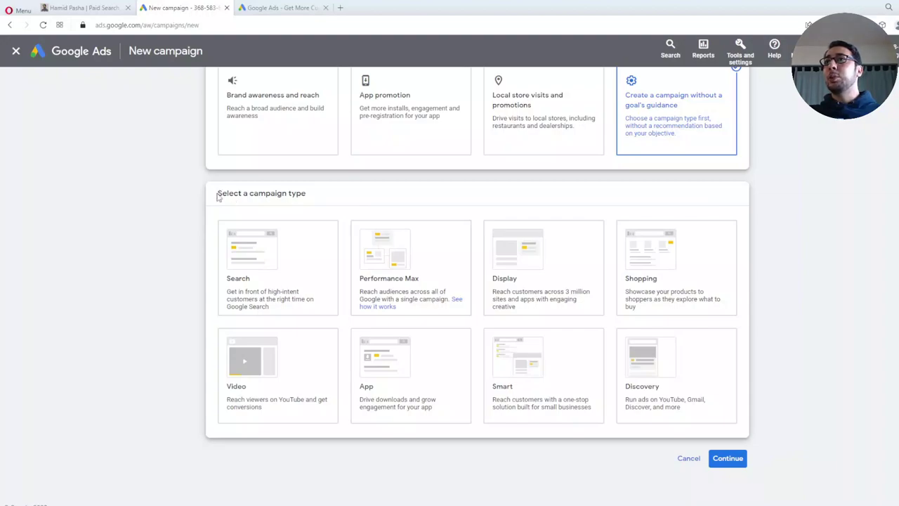
drag(218, 197, 301, 195)
click(159, 218)
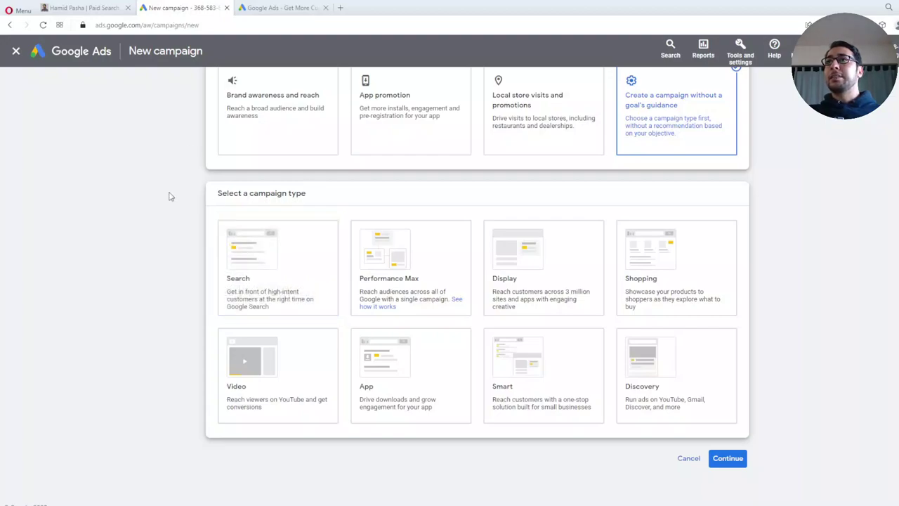
scroll(155, 192, up, 1)
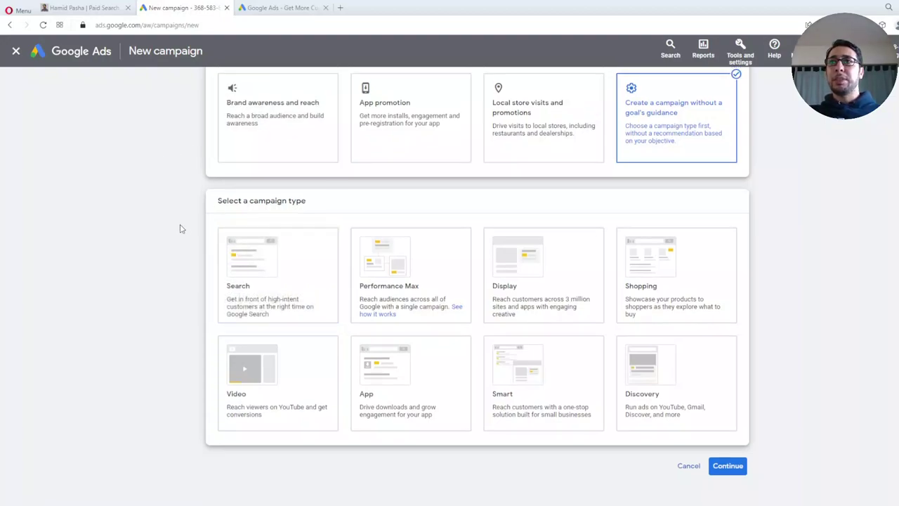
scroll(183, 229, down, 1)
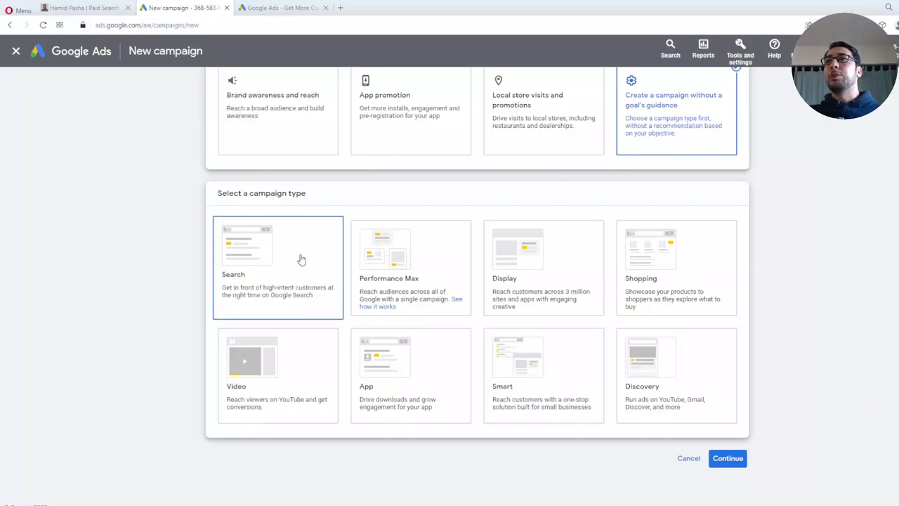
scroll(289, 54, up, 1)
Switch to the Google Ads getting-started page and run a Google search for "tshirt" from there.
click(277, 8)
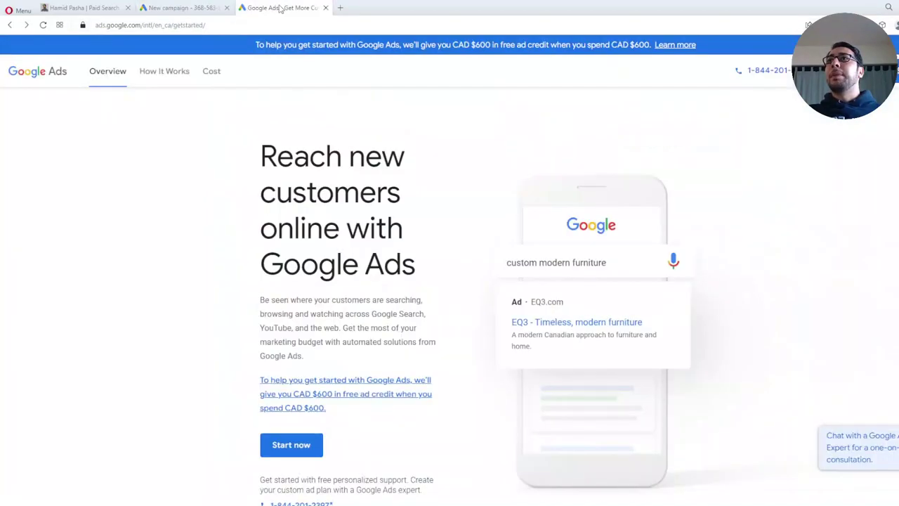
click(275, 25)
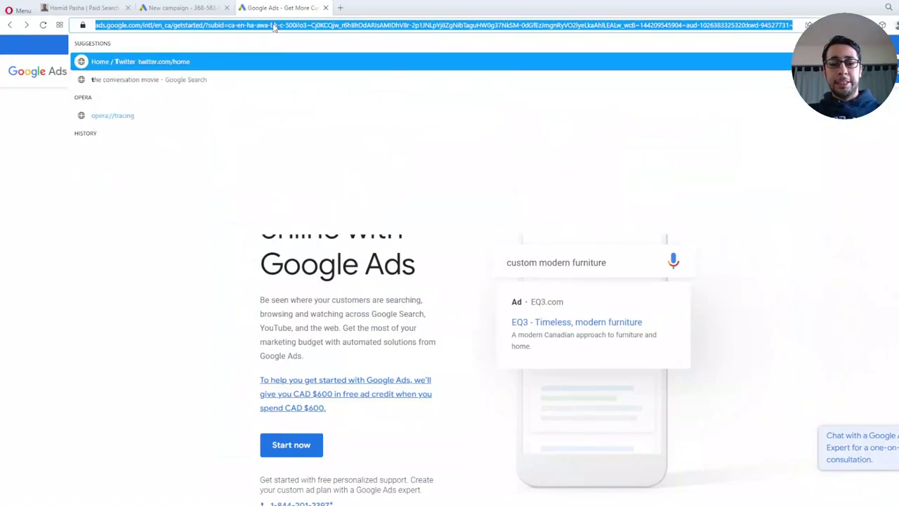
text(tshirt)
key(Return)
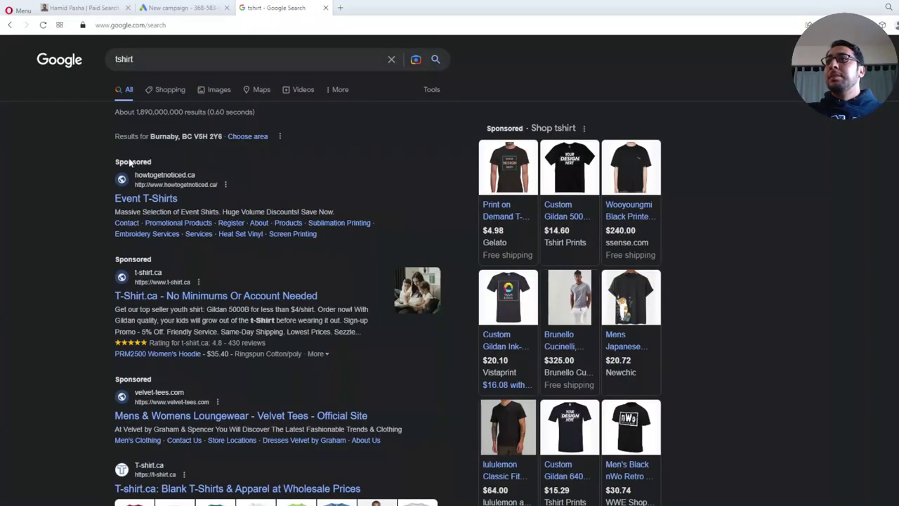
Examine the sponsored text ads, the organic listings and the end of the tshirt search results page.
scroll(104, 167, down, 2)
scroll(103, 170, up, 2)
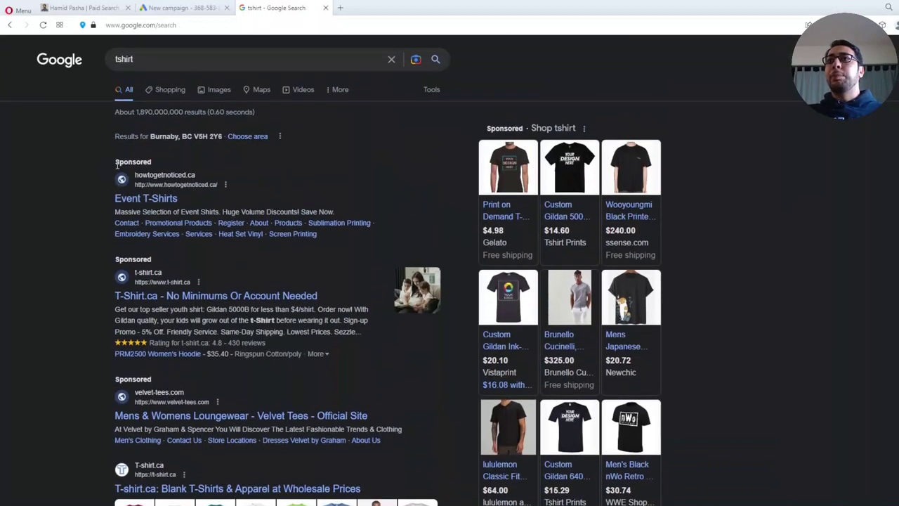
double_click(116, 261)
click(80, 256)
scroll(91, 260, down, 1)
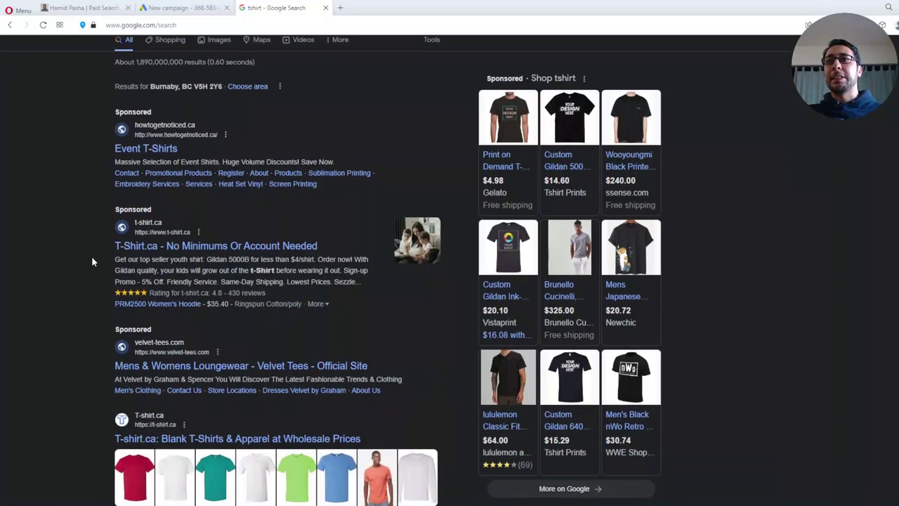
scroll(92, 262, down, 2)
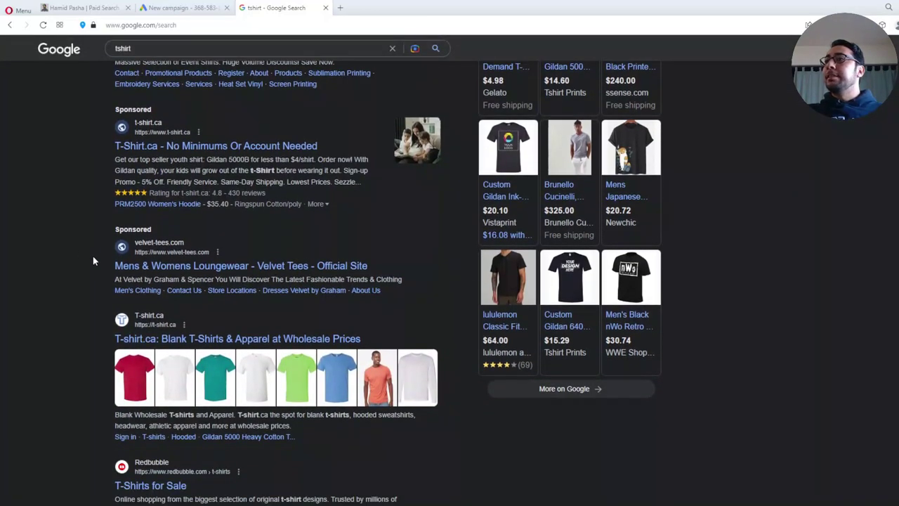
scroll(93, 261, up, 1)
scroll(92, 260, up, 1)
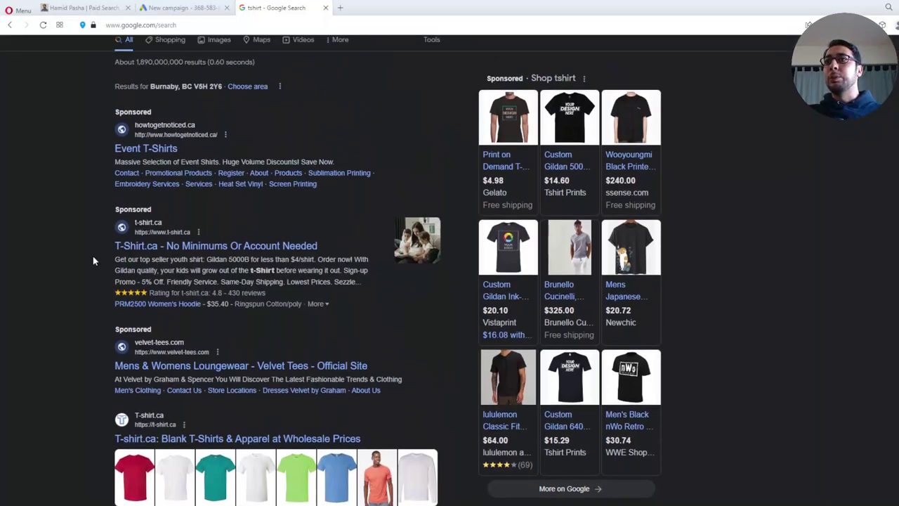
scroll(93, 261, down, 7)
scroll(94, 249, down, 2)
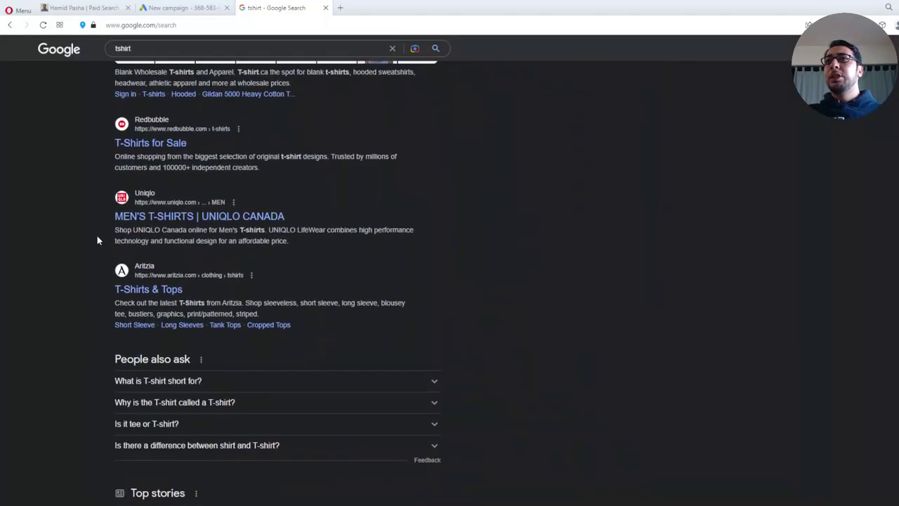
scroll(92, 218, up, 2)
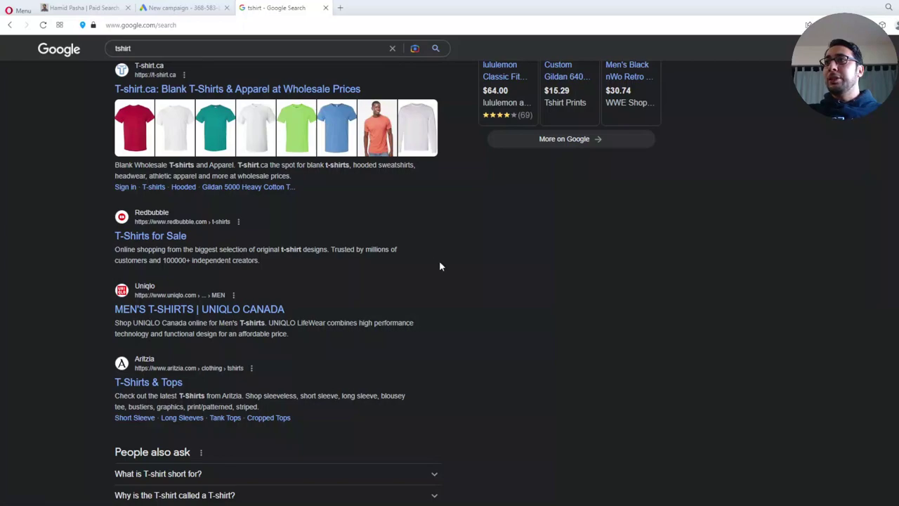
scroll(438, 266, up, 3)
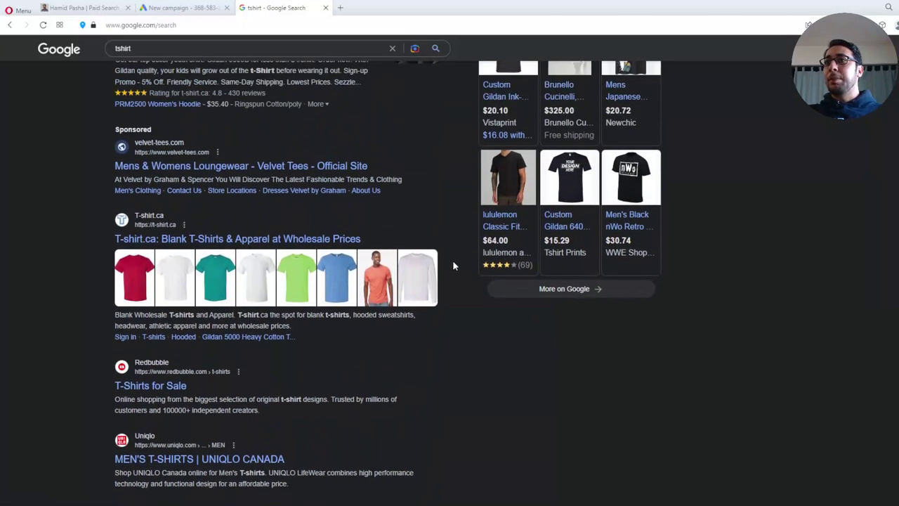
scroll(449, 267, up, 3)
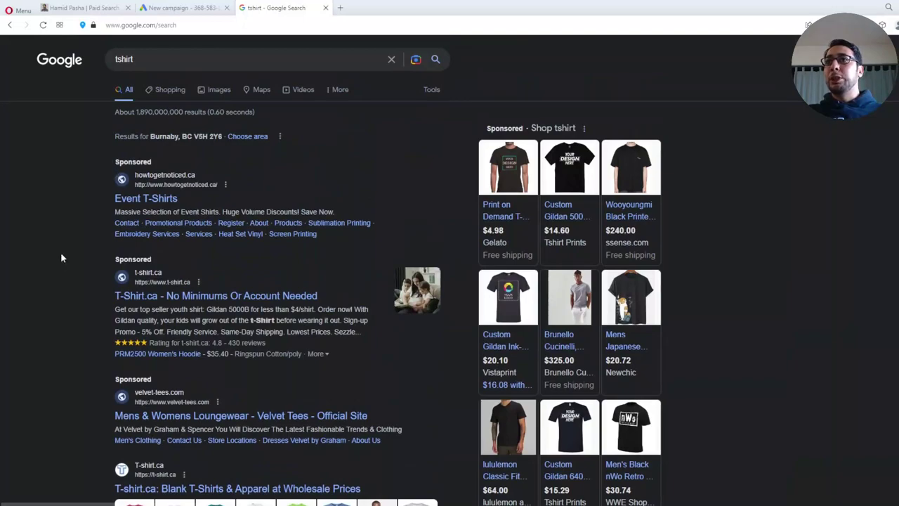
scroll(70, 260, down, 12)
scroll(74, 271, down, 5)
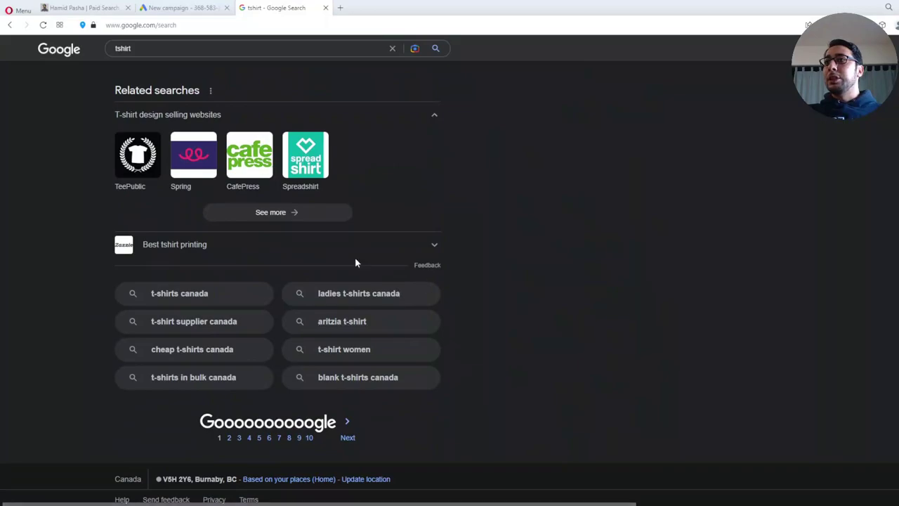
scroll(481, 257, up, 4)
scroll(482, 258, up, 15)
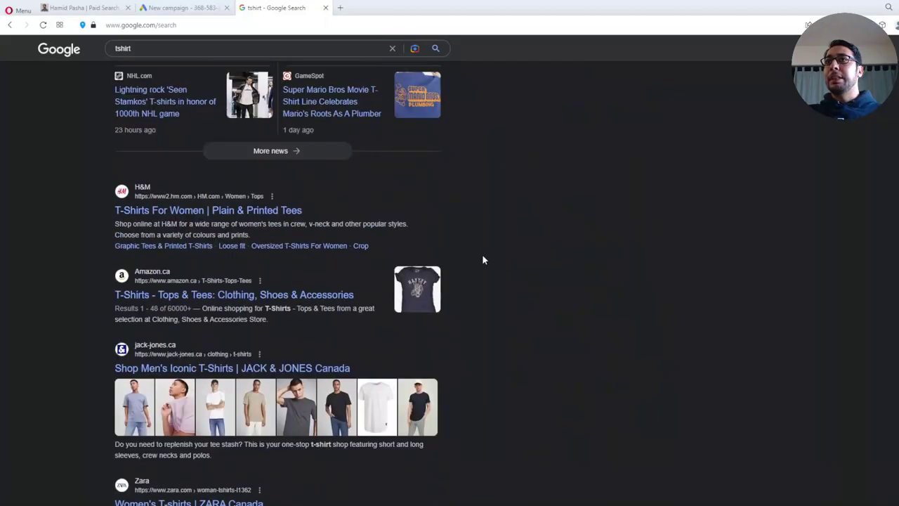
scroll(450, 256, up, 1)
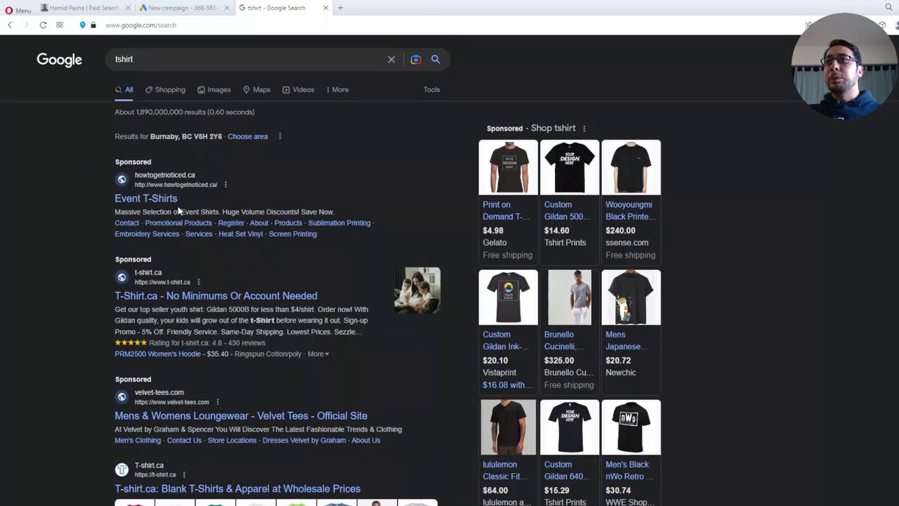
click(153, 60)
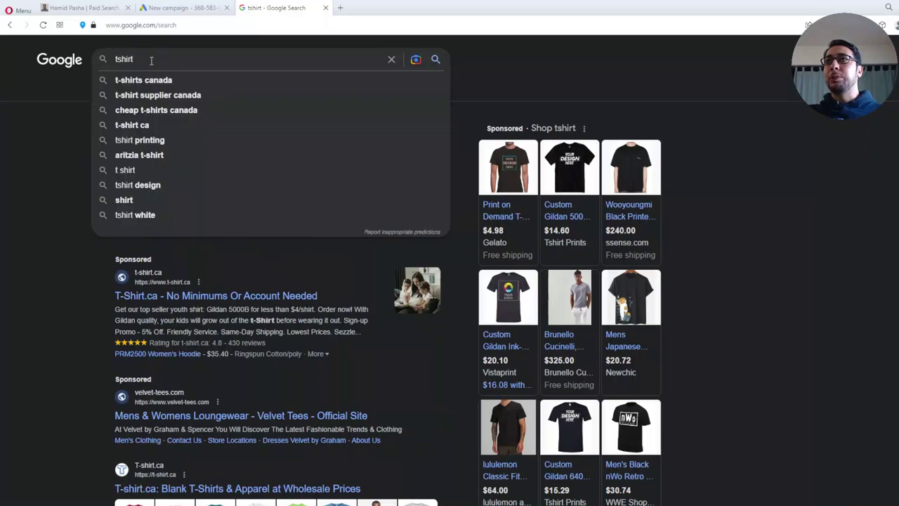
click(46, 145)
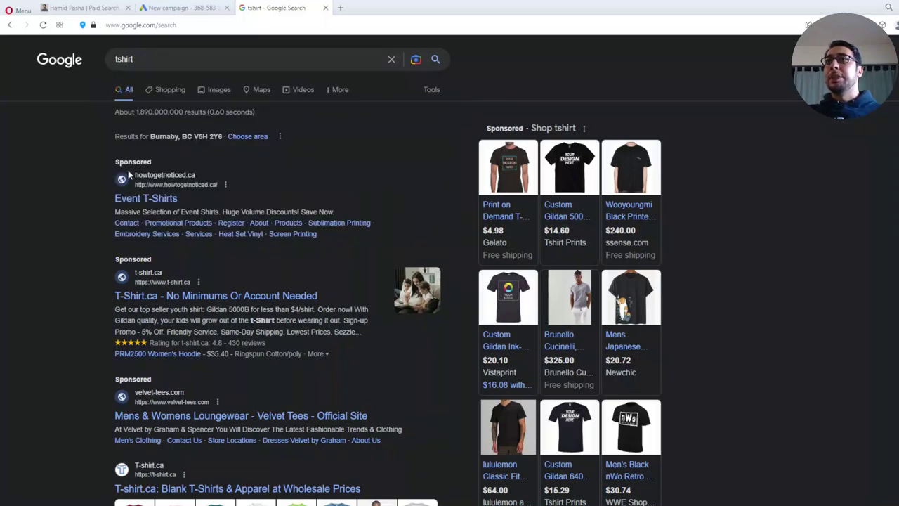
Revisit the campaign types in Google Ads, and examine the sponsored product listings in the tshirt search results.
click(202, 5)
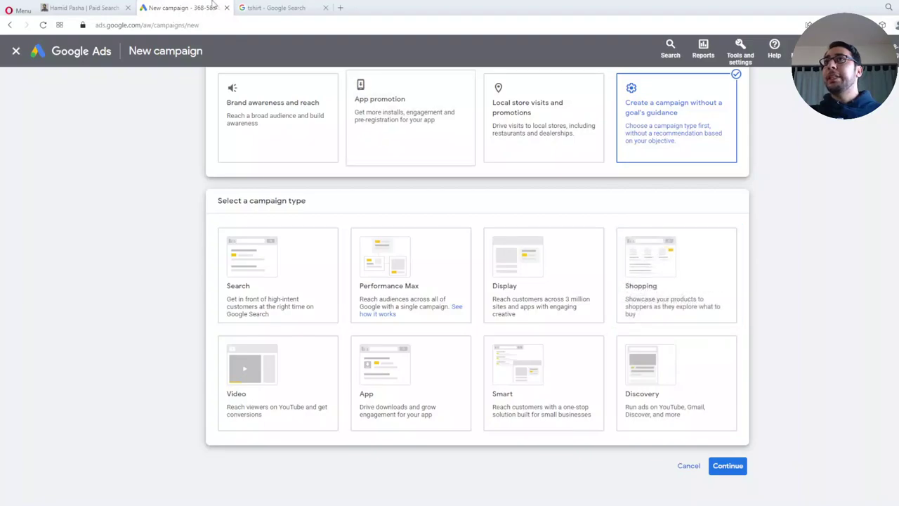
click(276, 8)
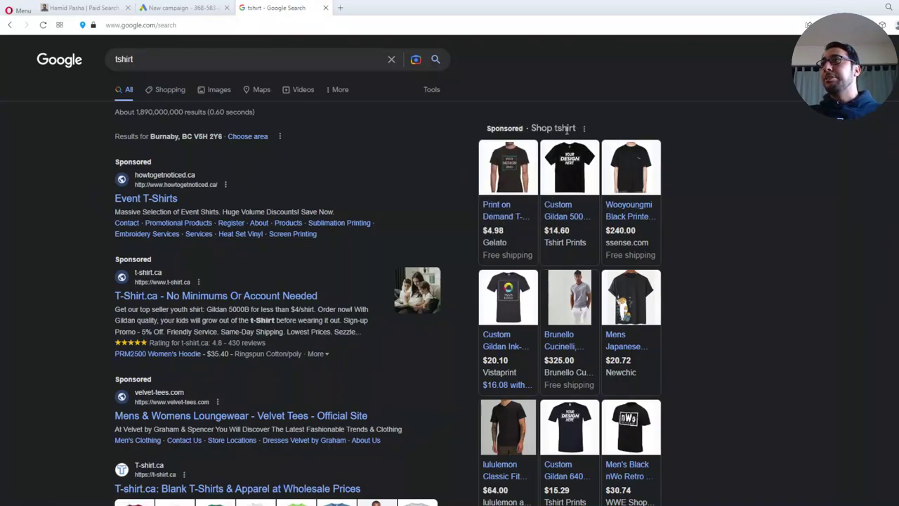
scroll(634, 315, down, 1)
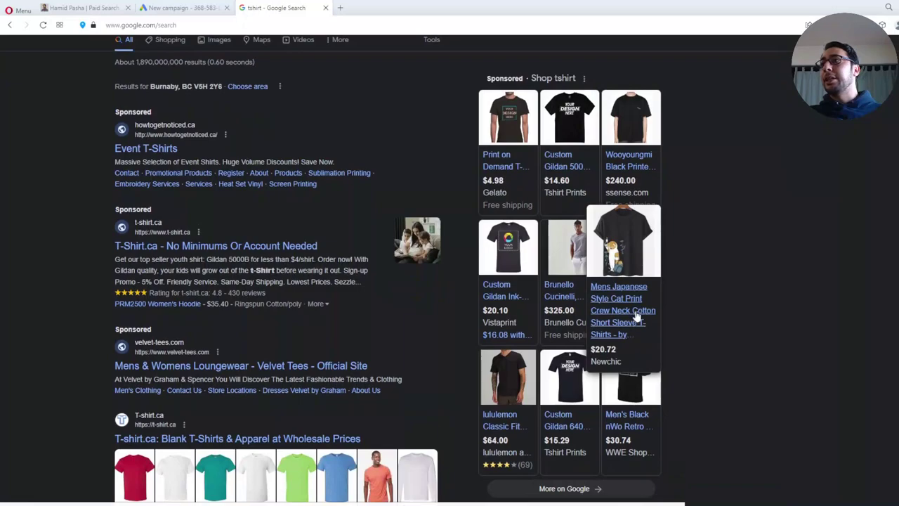
scroll(679, 314, up, 1)
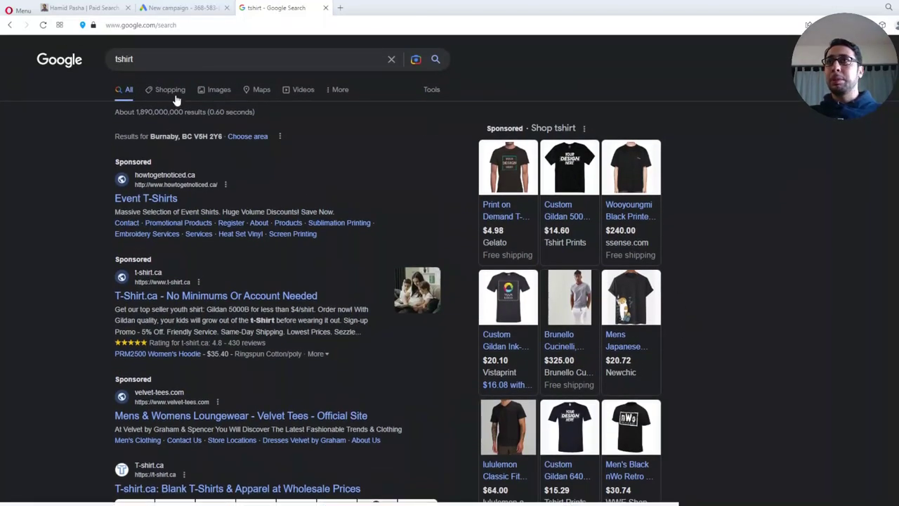
Open the Google Shopping results for tshirt and browse the sponsored and regular product listings.
click(175, 94)
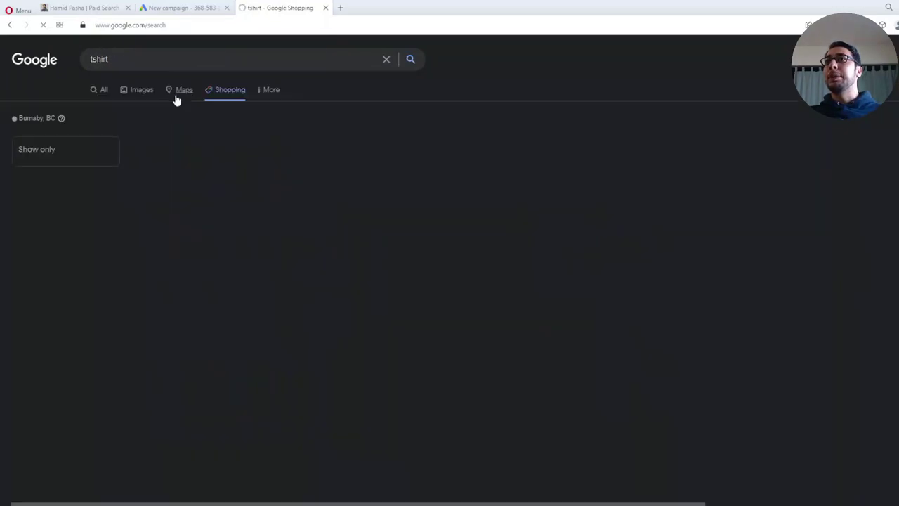
scroll(484, 311, down, 3)
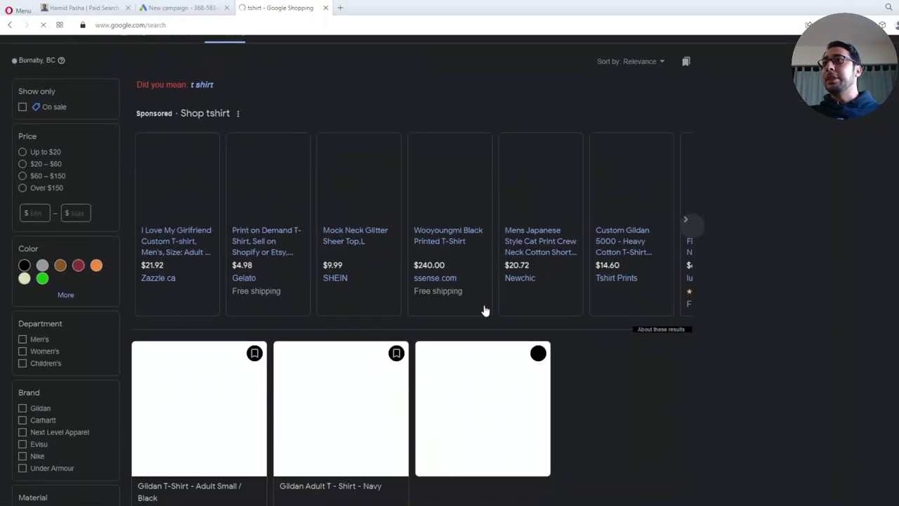
scroll(711, 323, down, 3)
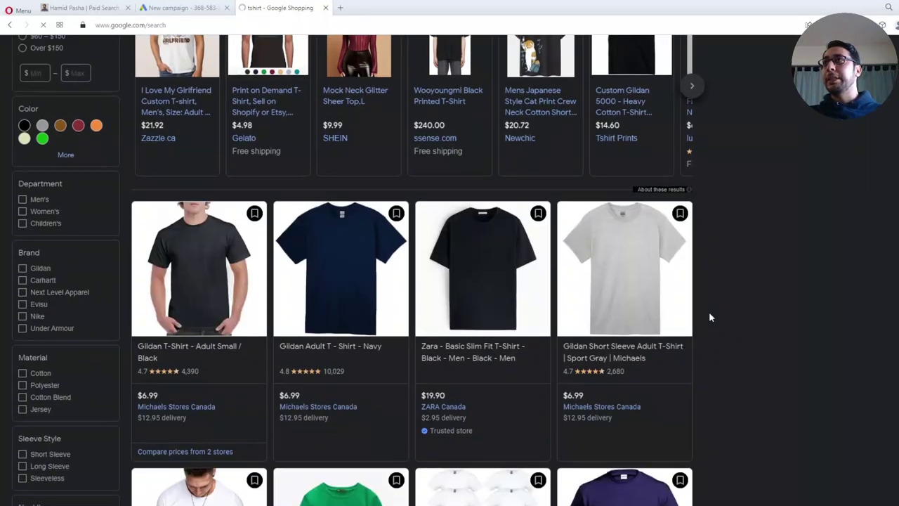
Return to the new campaign page in Google Ads and select Search as the campaign type.
scroll(709, 318, up, 3)
scroll(709, 318, up, 3)
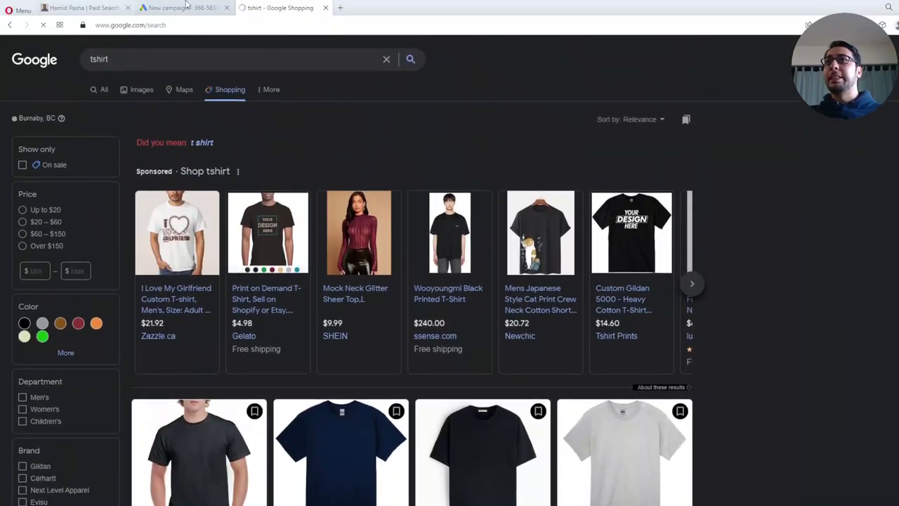
click(184, 7)
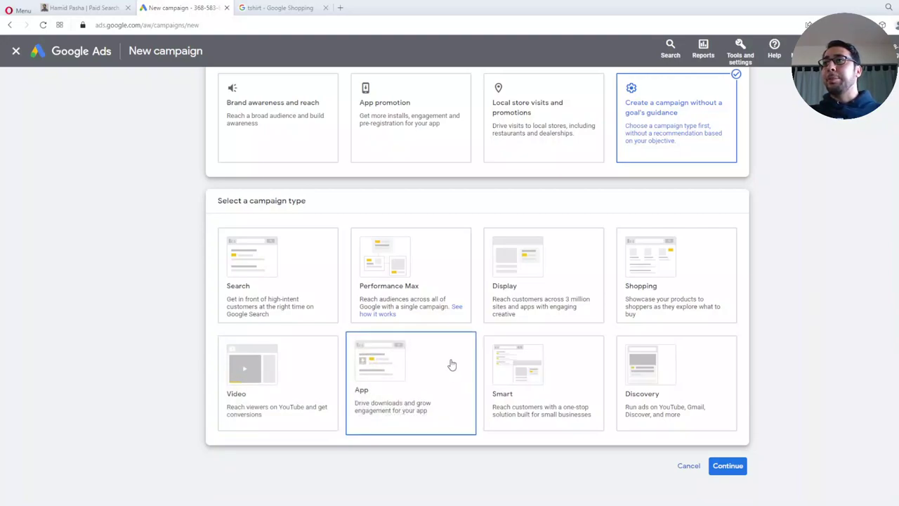
scroll(452, 364, down, 1)
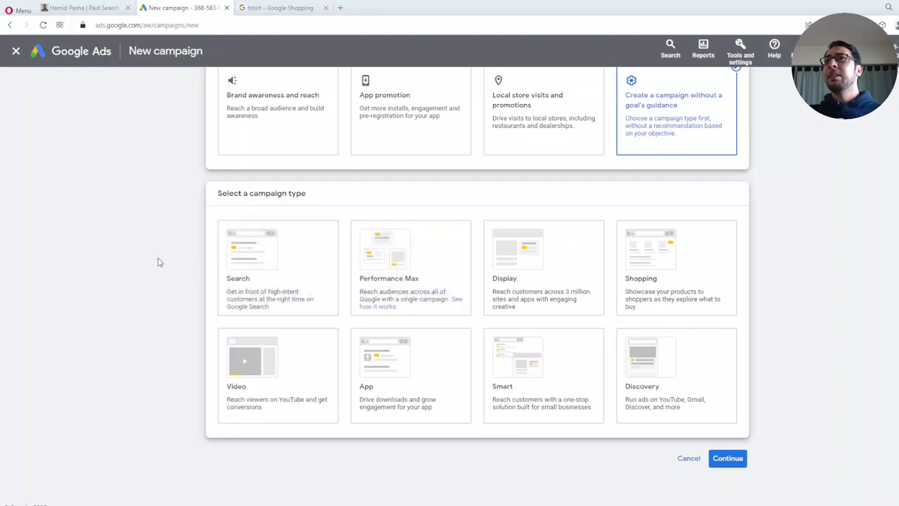
click(299, 259)
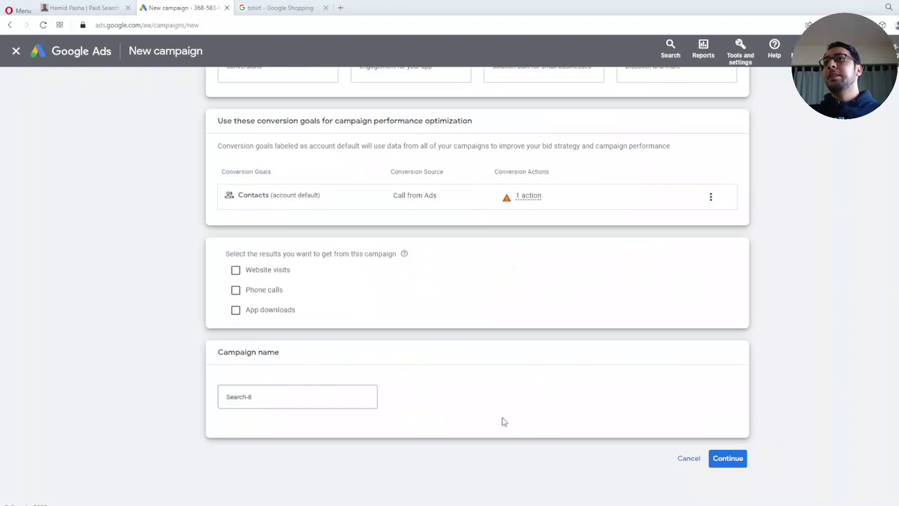
Name the campaign "April 2023" and continue to the bidding settings.
click(267, 405)
key(ctrl+shift+Left)
key(ctrl+shift+Left)
key(ctrl+shift+Left)
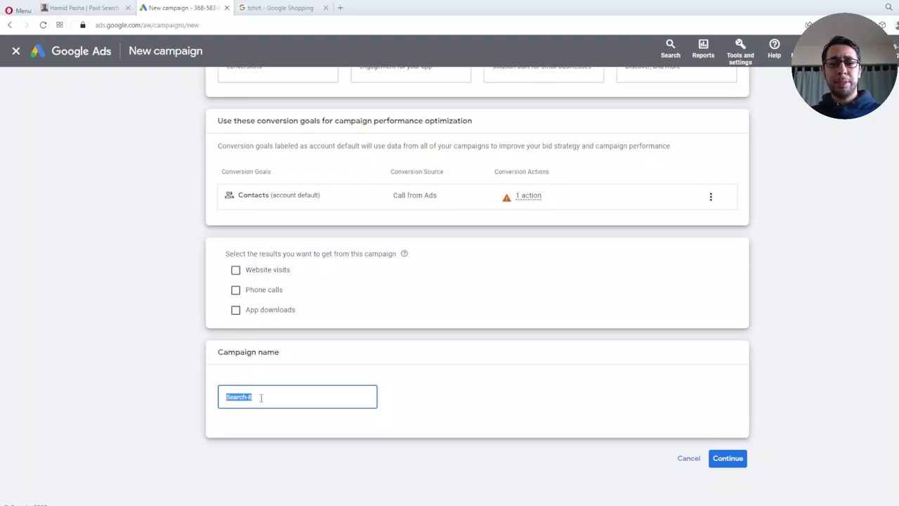
text(April 2023)
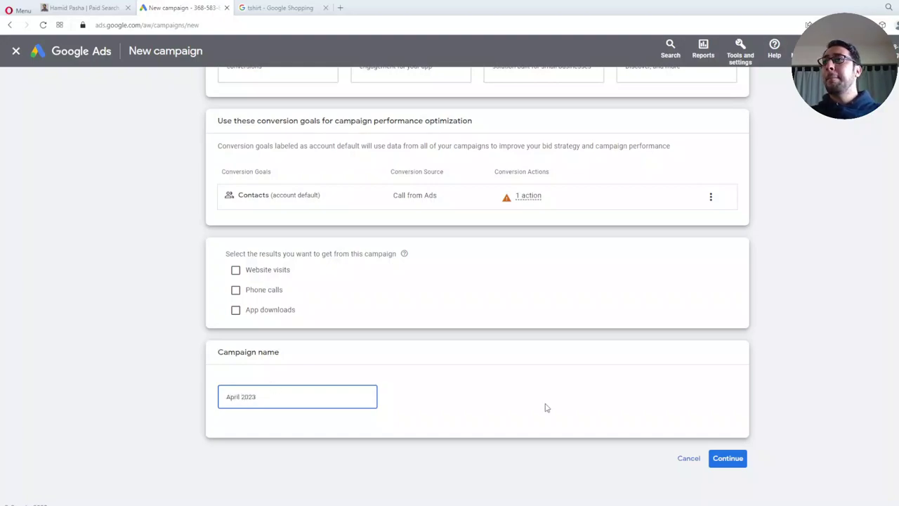
click(721, 463)
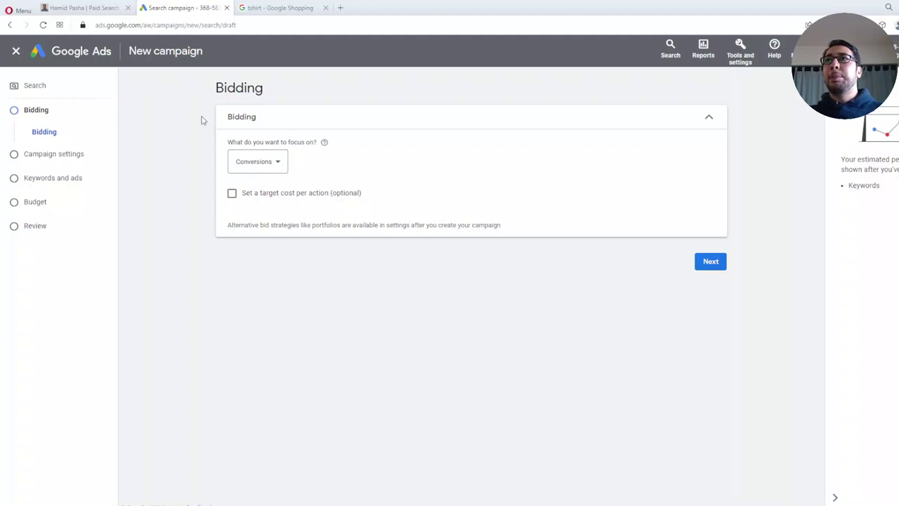
Examine the bidding focus options, including the explanations of Conversions and Clicks, without changing the selection.
click(275, 170)
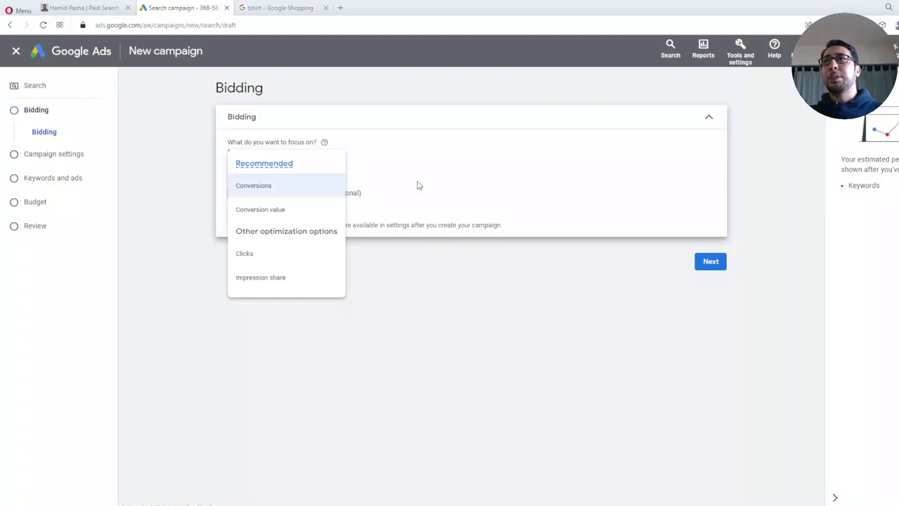
mouse_move(320, 188)
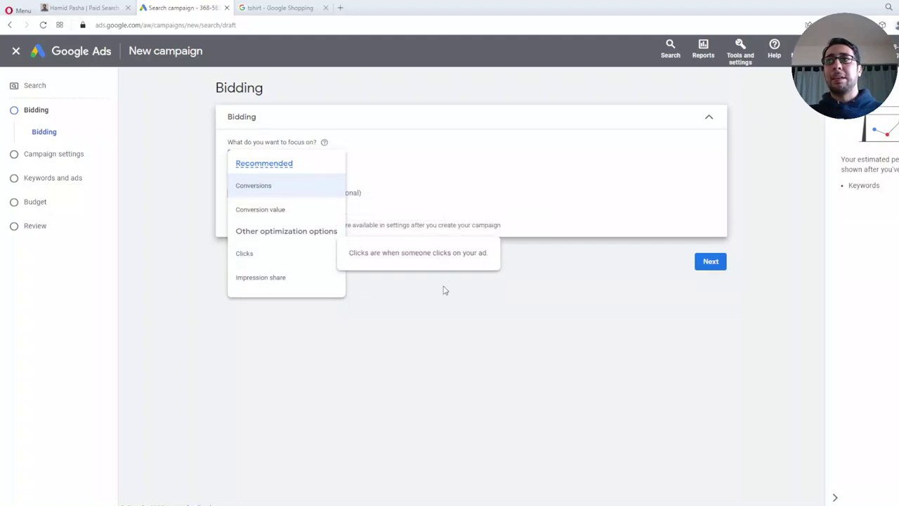
click(520, 262)
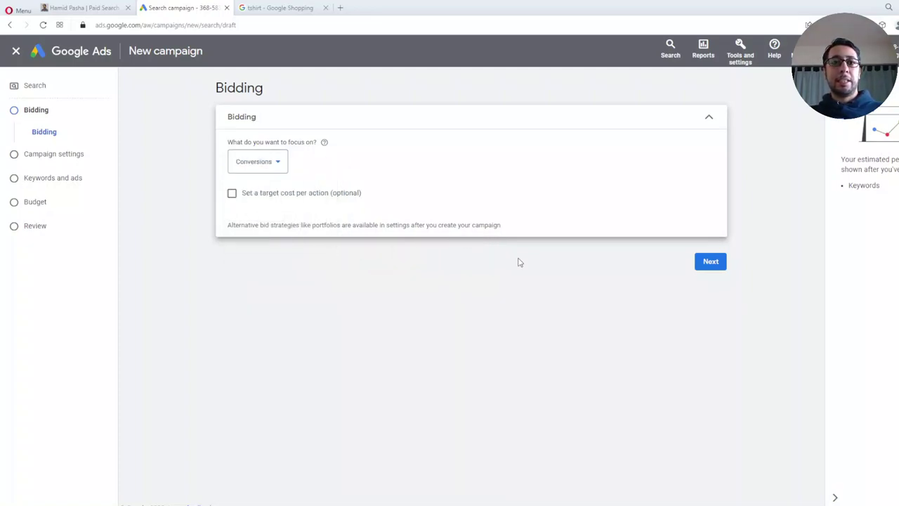
click(267, 163)
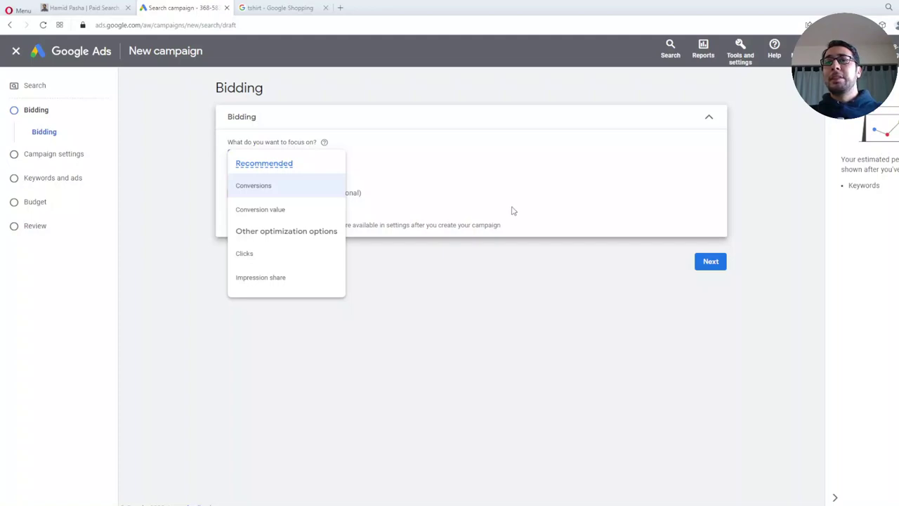
click(495, 227)
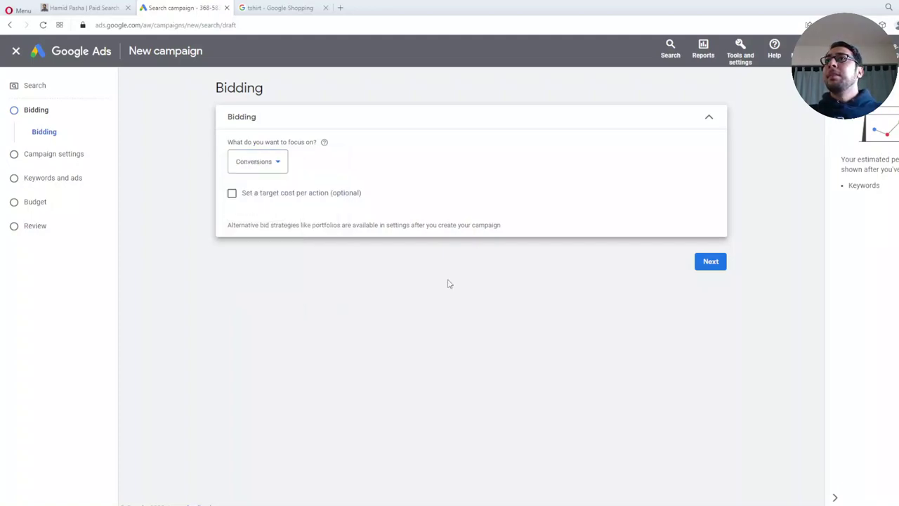
click(253, 161)
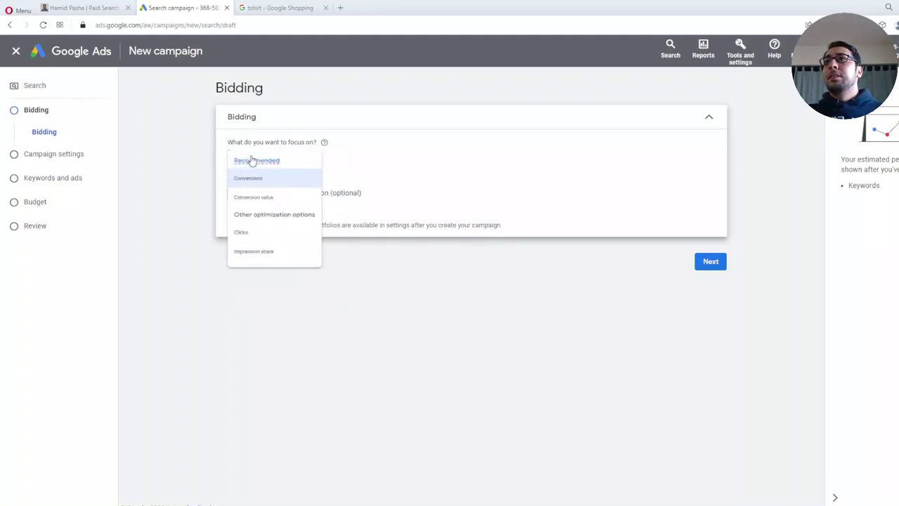
mouse_move(271, 187)
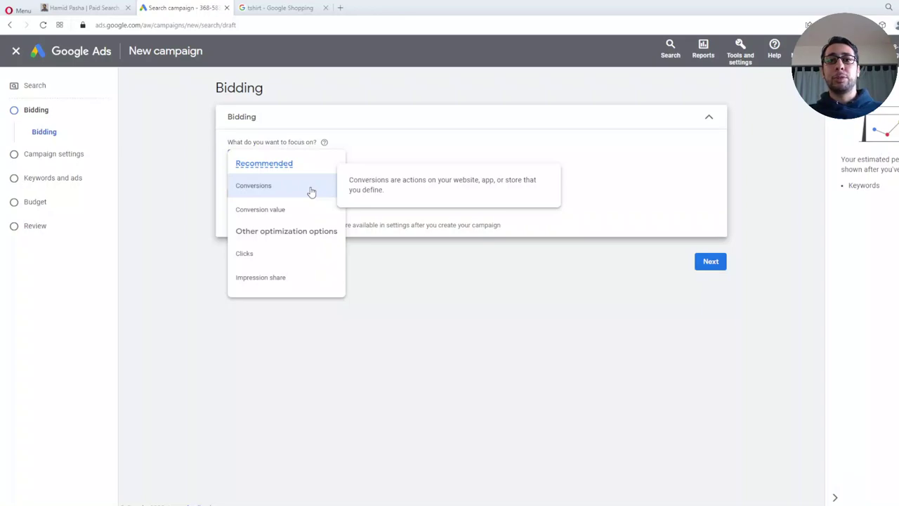
click(446, 342)
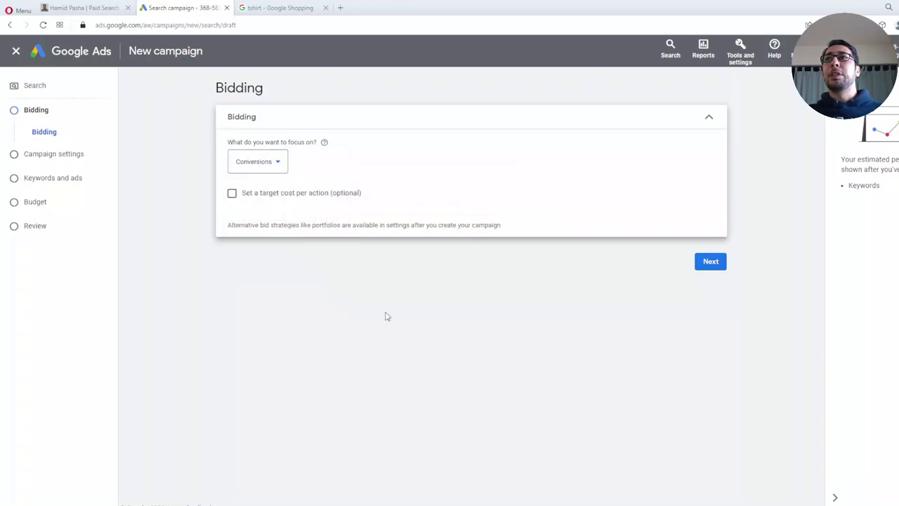
Switch to the advertising specialist's website and examine the name, email, phone and subject fields of its contact form.
click(75, 10)
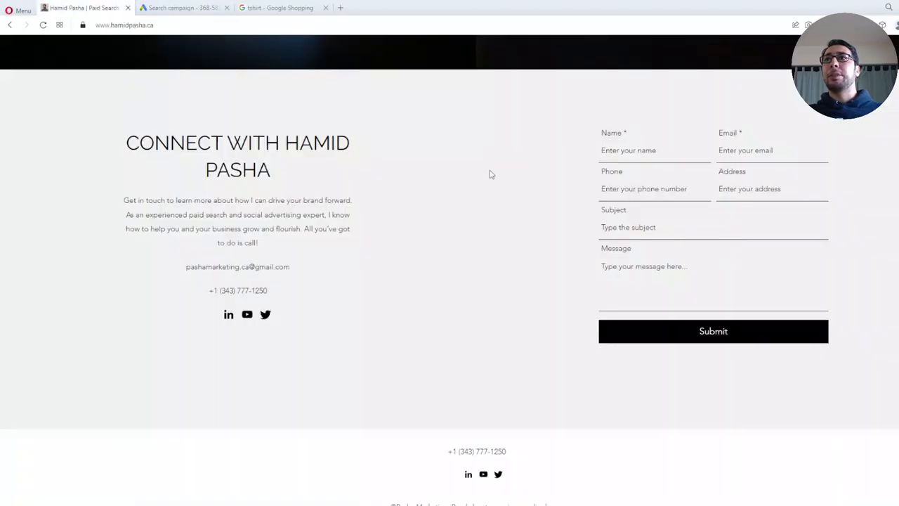
scroll(515, 201, up, 10)
scroll(517, 206, up, 5)
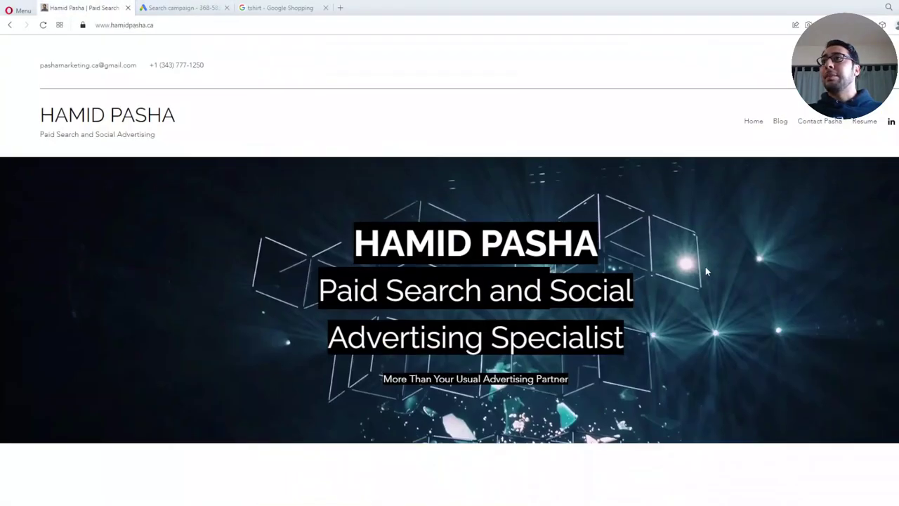
scroll(734, 260, down, 15)
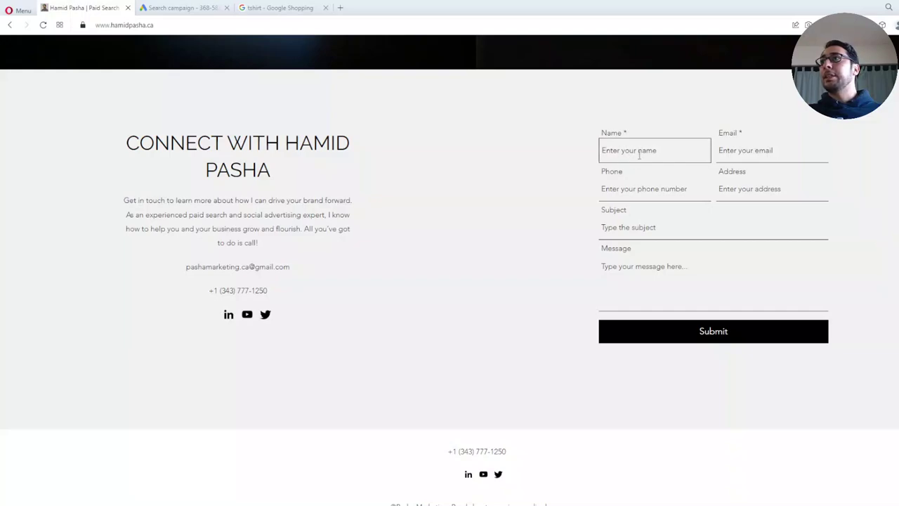
click(664, 151)
click(552, 157)
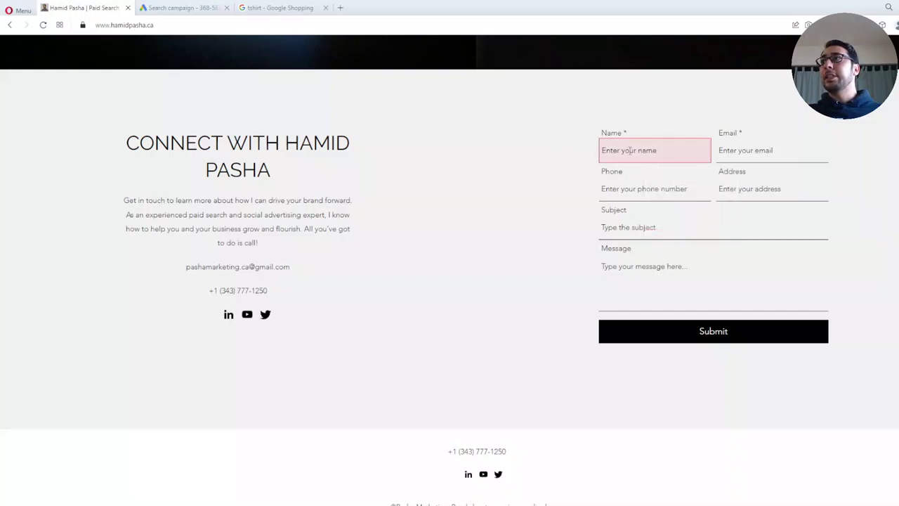
click(685, 146)
click(761, 146)
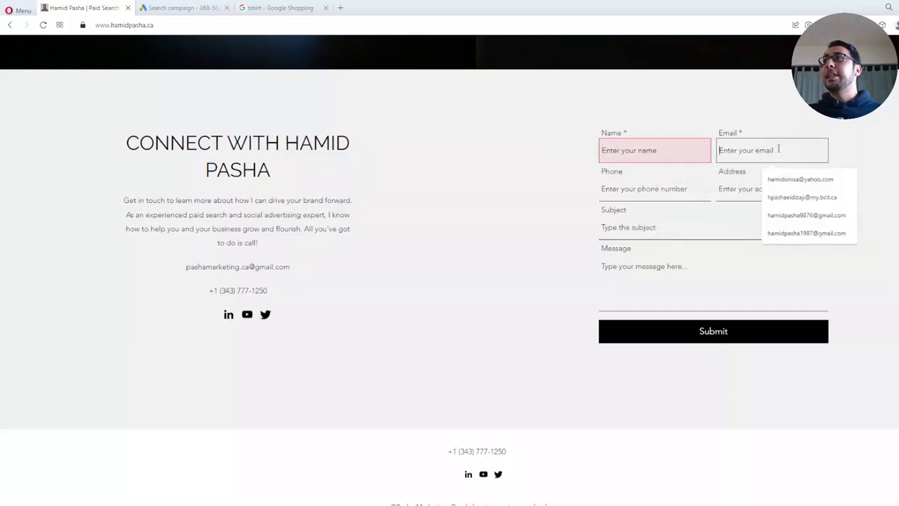
click(674, 188)
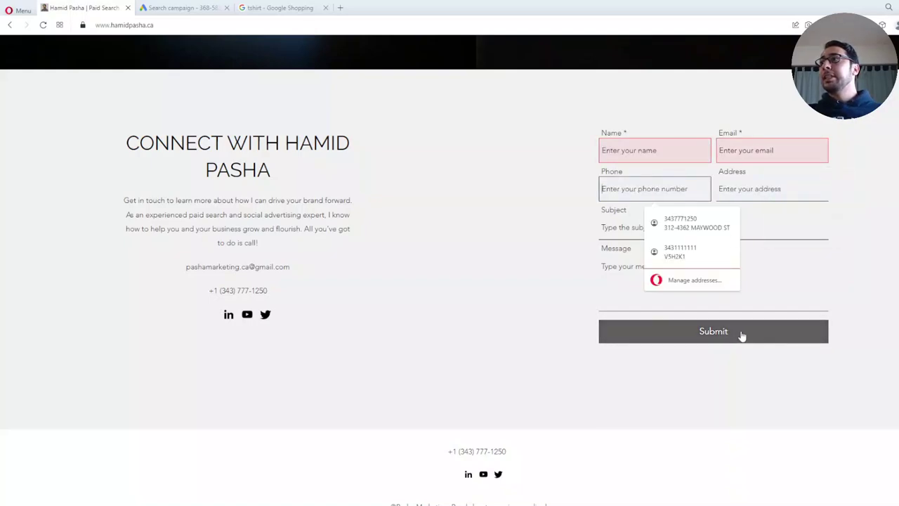
click(865, 321)
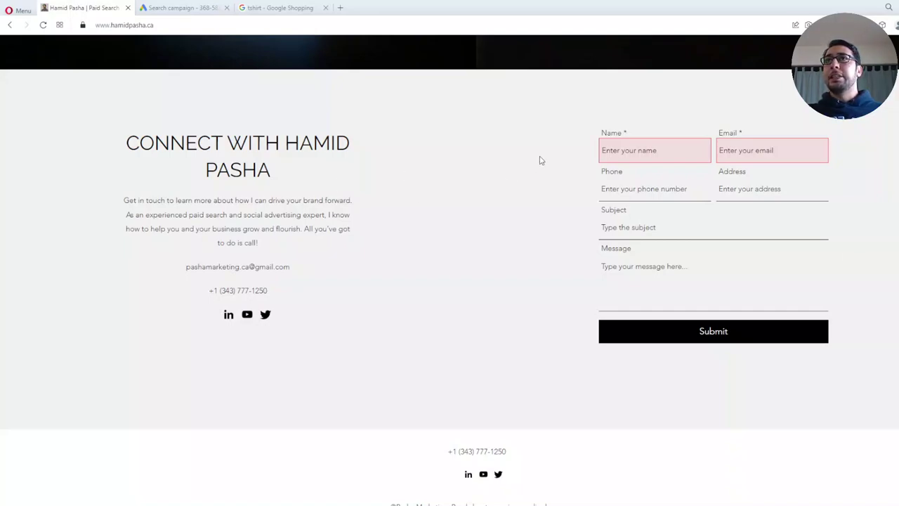
click(619, 226)
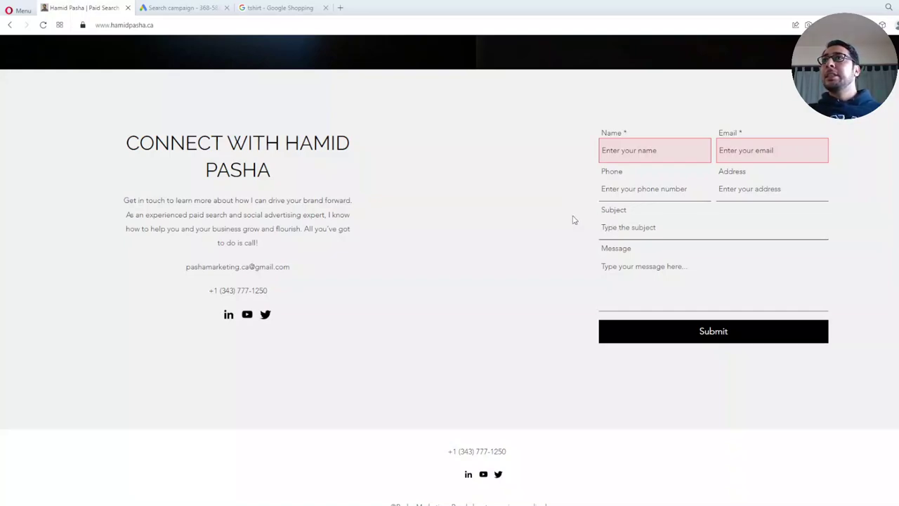
Switch to the tshirt search, show all results instead of Shopping, and examine the sponsored product listings.
click(255, 5)
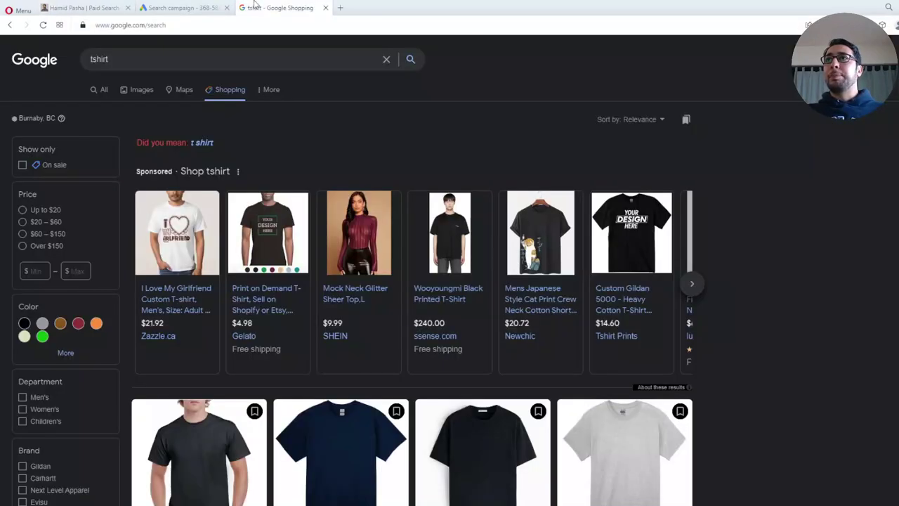
click(99, 91)
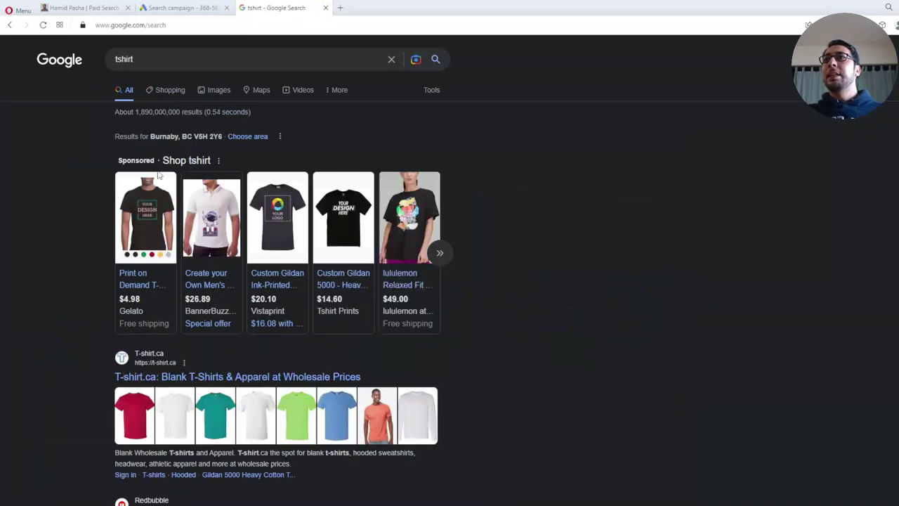
scroll(185, 239, down, 4)
scroll(234, 230, up, 4)
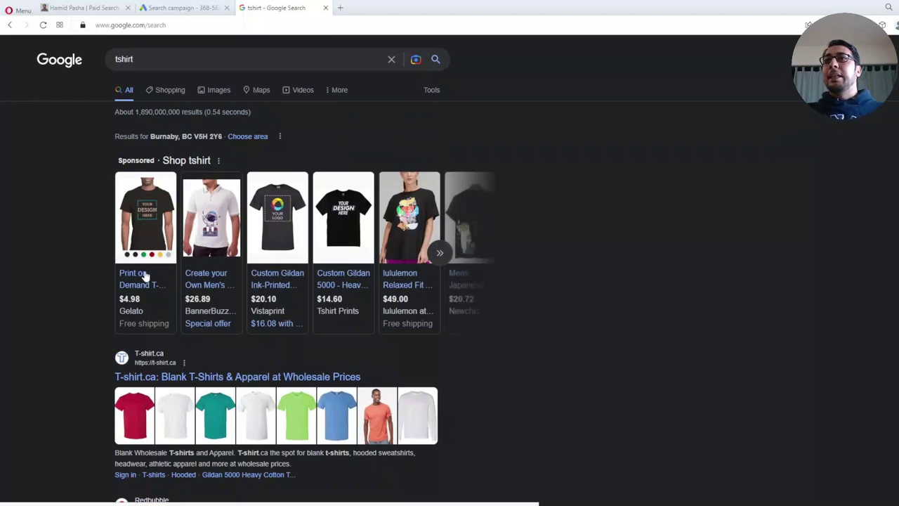
mouse_move(171, 276)
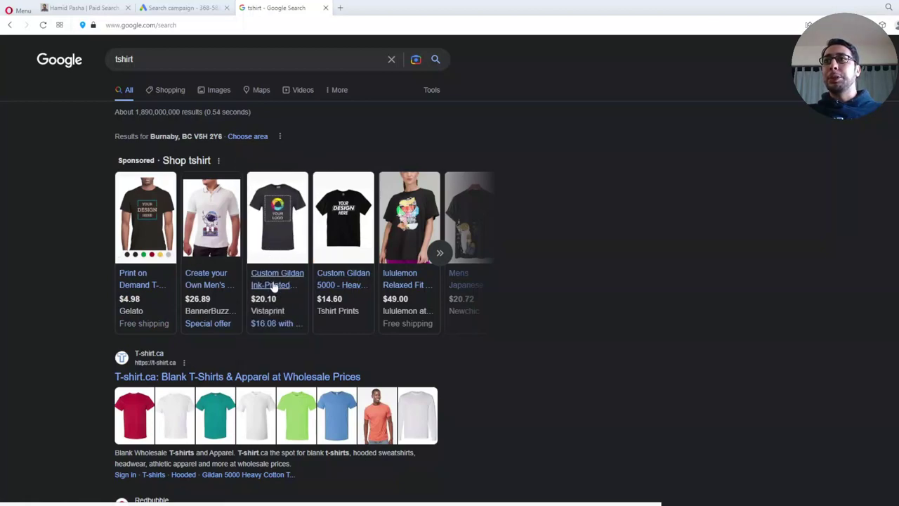
mouse_move(273, 287)
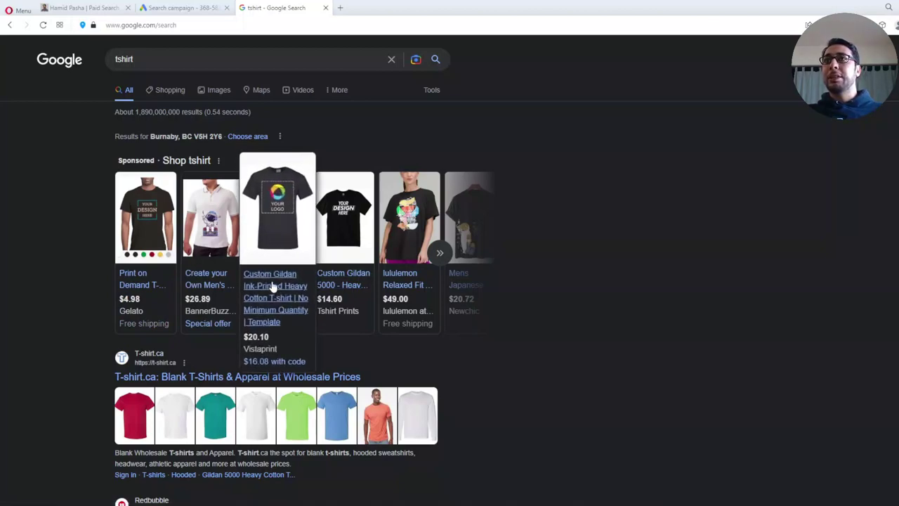
mouse_move(146, 291)
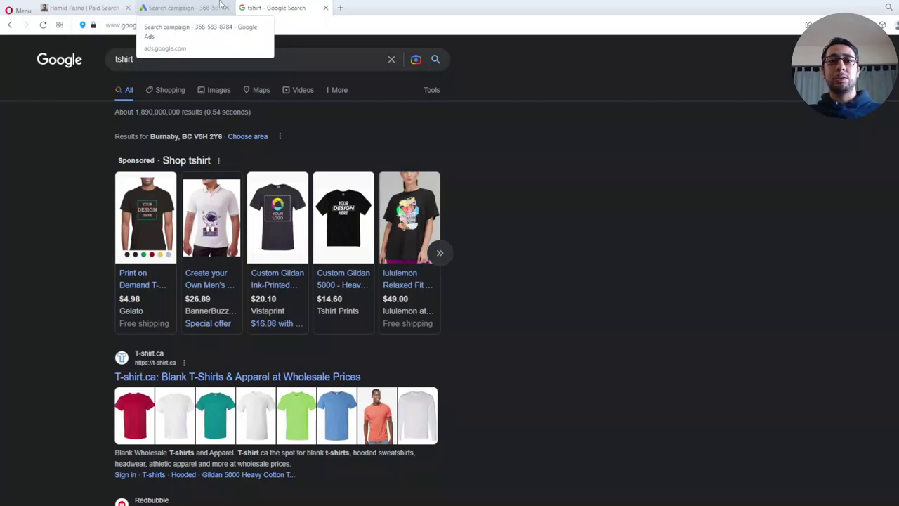
Return to the Google Ads bidding settings, choose Conversions as the focus and enable the optional target cost per action.
click(220, 5)
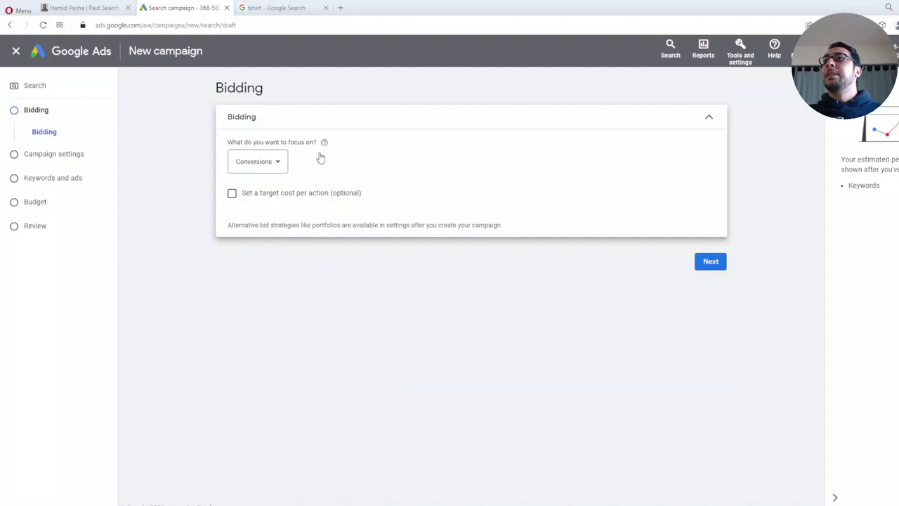
click(269, 166)
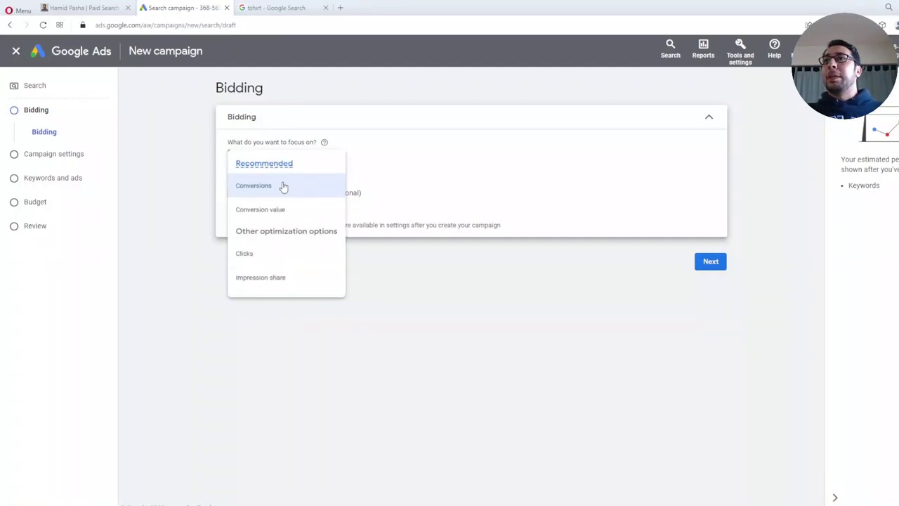
click(283, 185)
drag(264, 163, 171, 173)
click(167, 169)
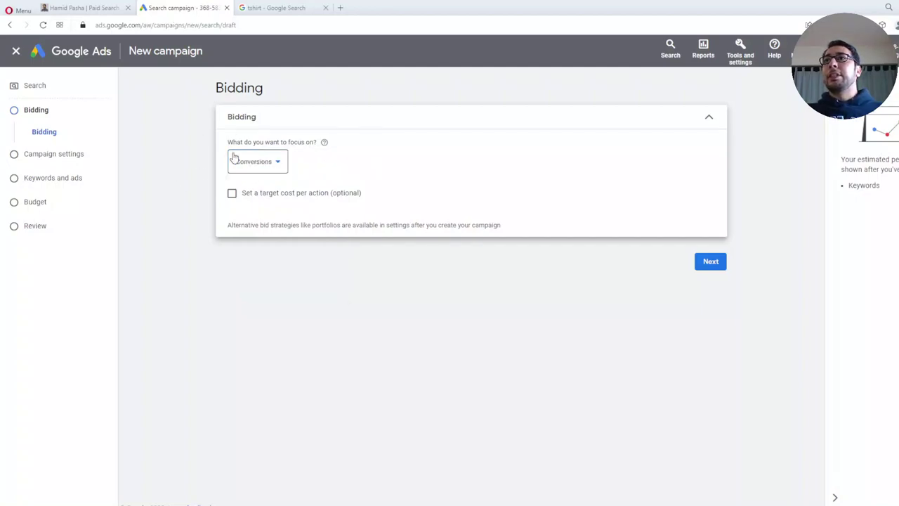
click(273, 168)
click(421, 176)
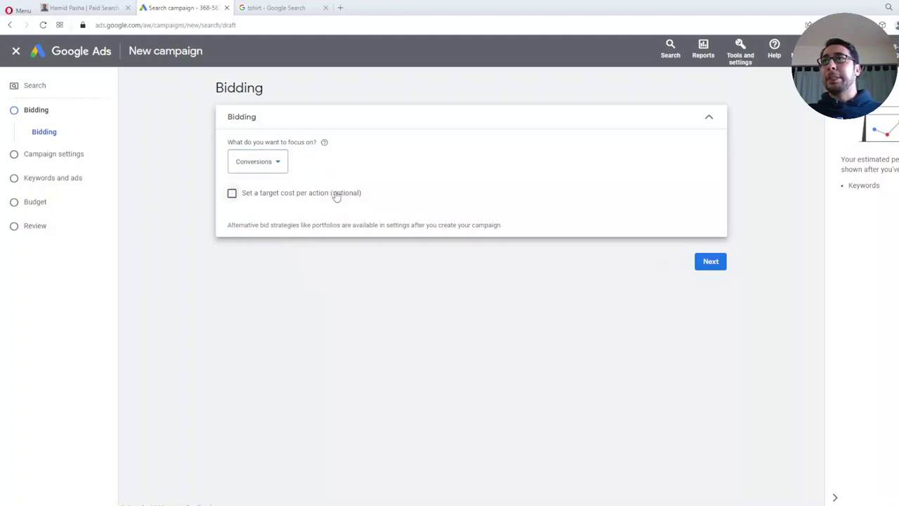
click(295, 202)
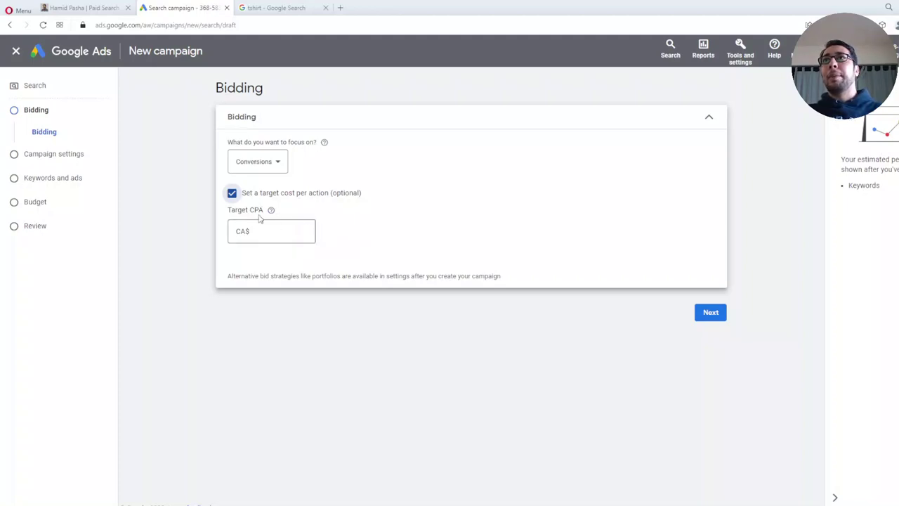
Revisit the contact form on the advertising specialist's website, and set the campaign's target CPA to CA$100 in Google Ads.
click(84, 7)
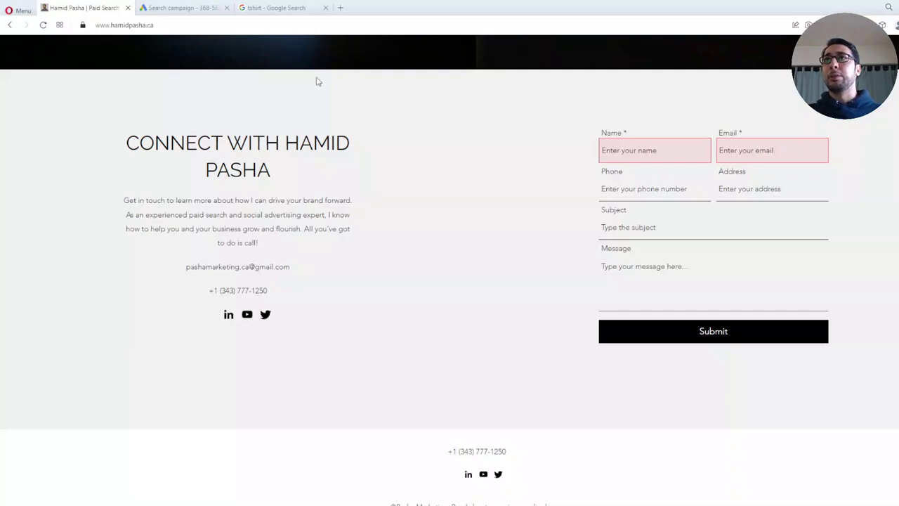
click(185, 6)
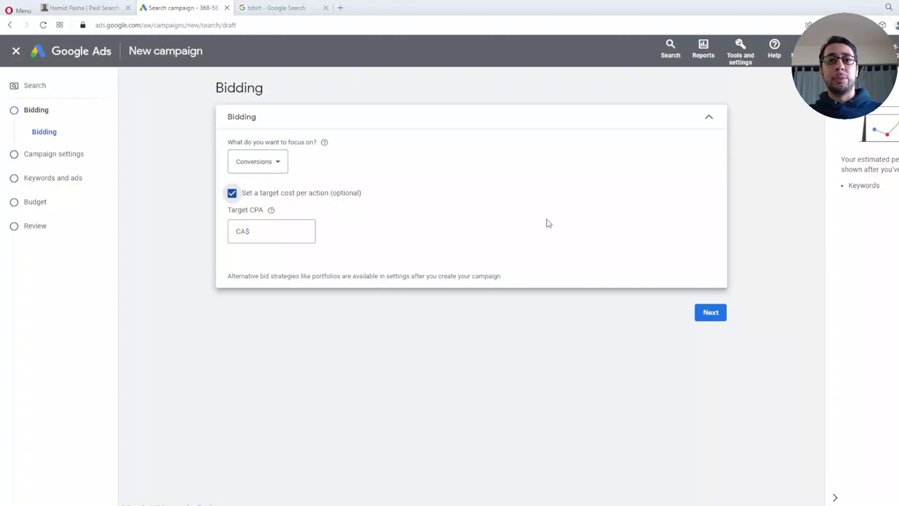
click(261, 232)
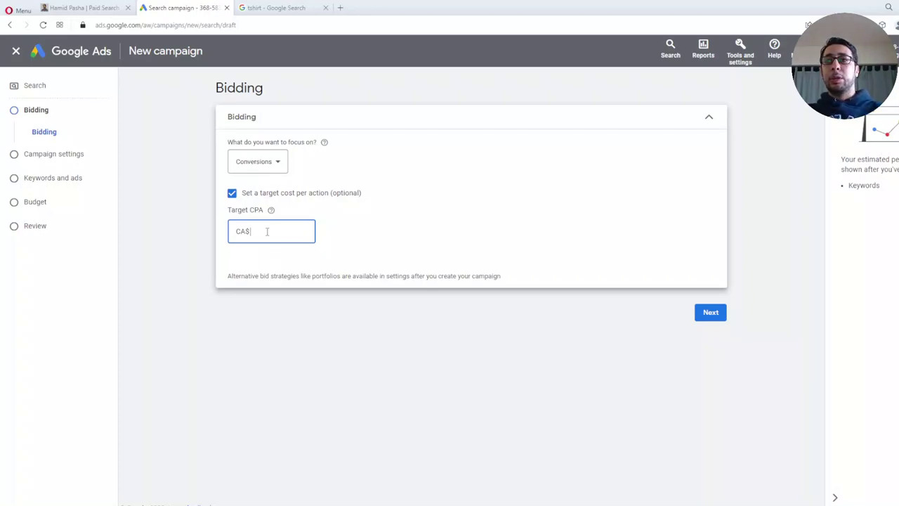
text(100)
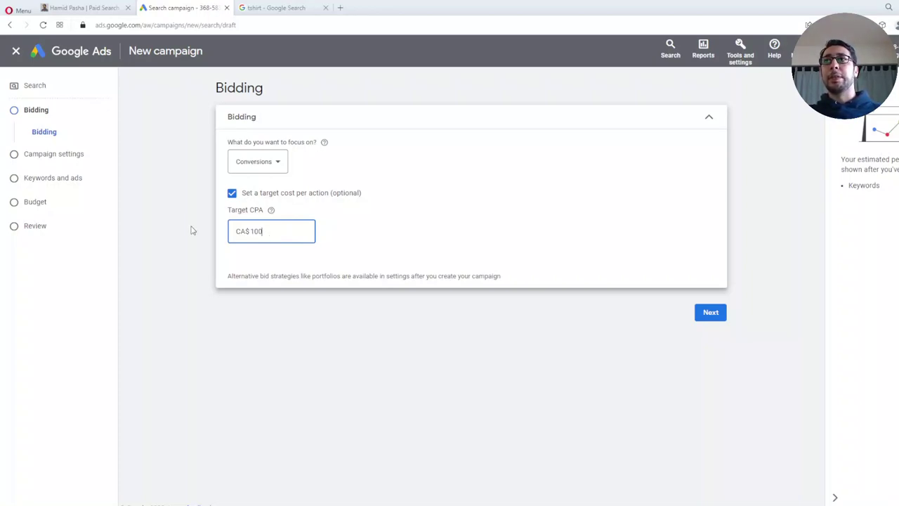
click(327, 236)
click(288, 227)
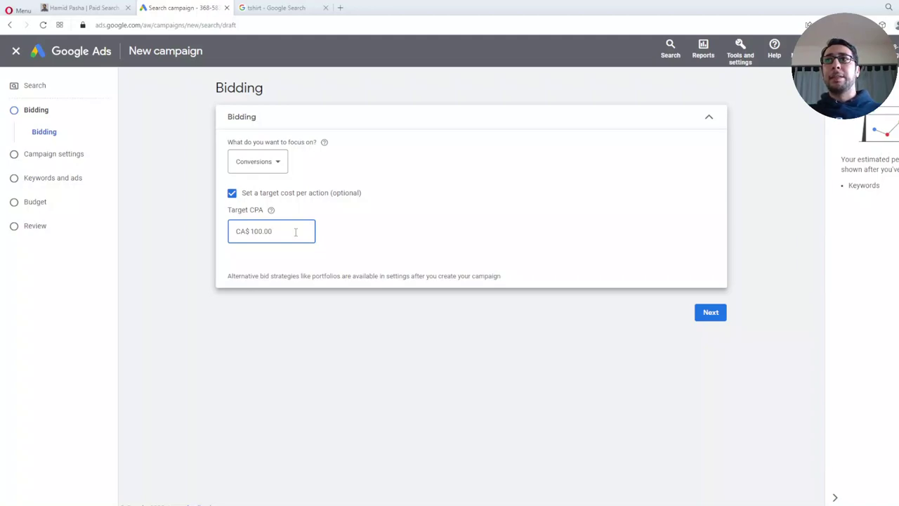
click(200, 236)
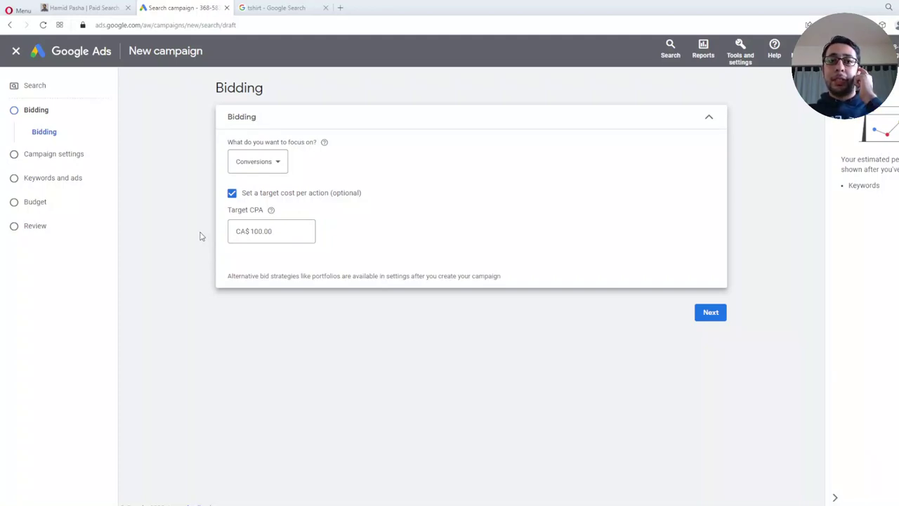
click(286, 233)
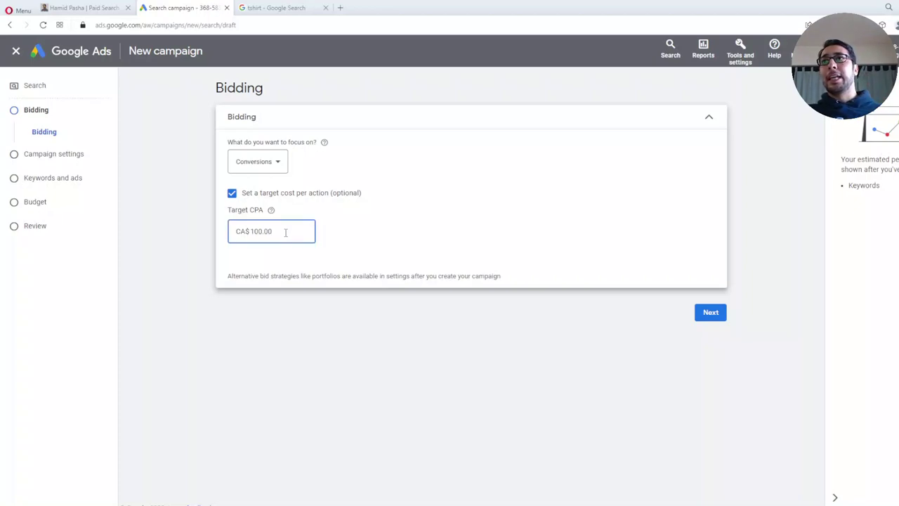
click(204, 236)
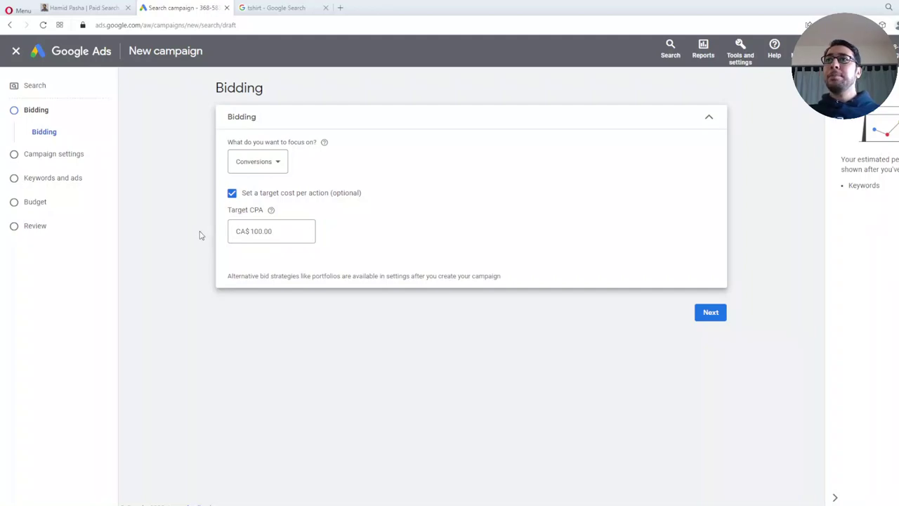
click(277, 231)
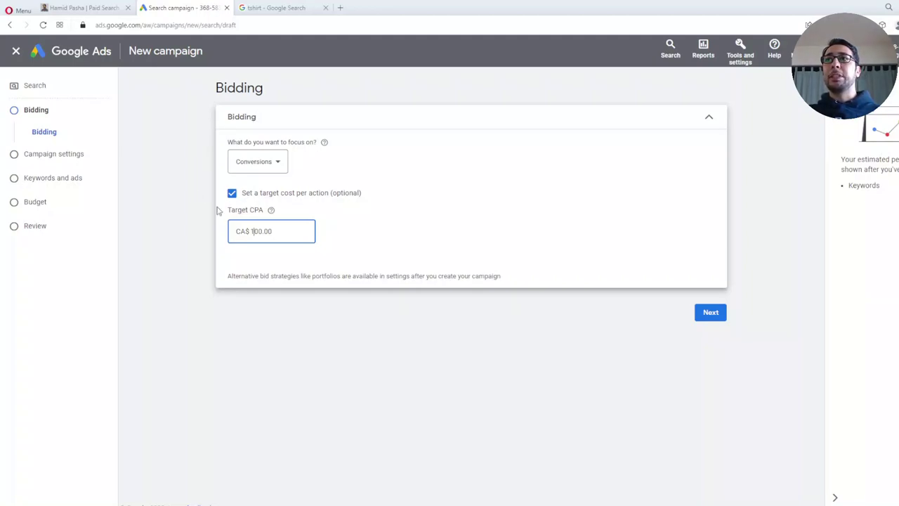
click(173, 236)
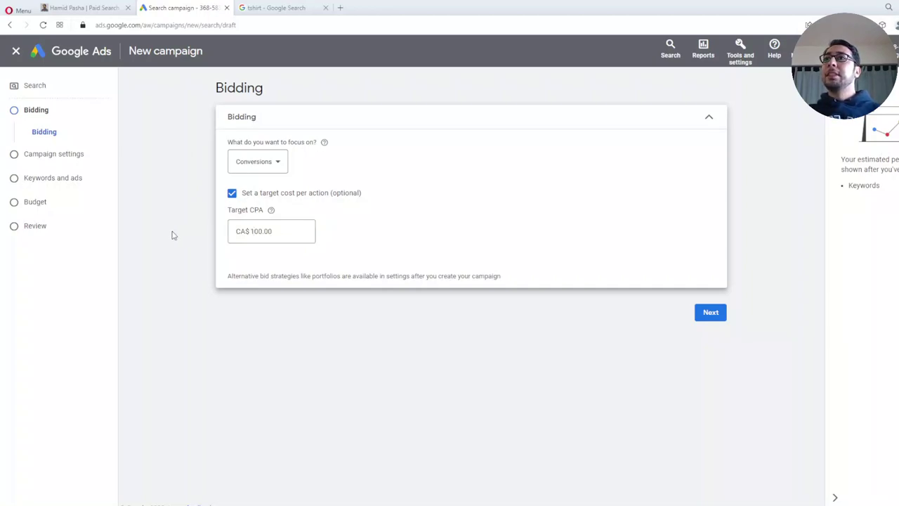
Read the explanation of Conversion value and choose it as the bidding focus.
click(258, 168)
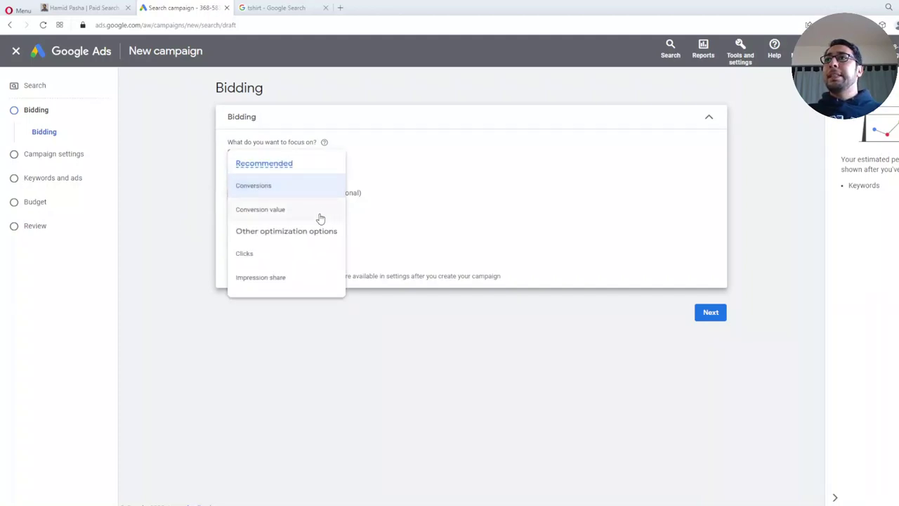
mouse_move(283, 213)
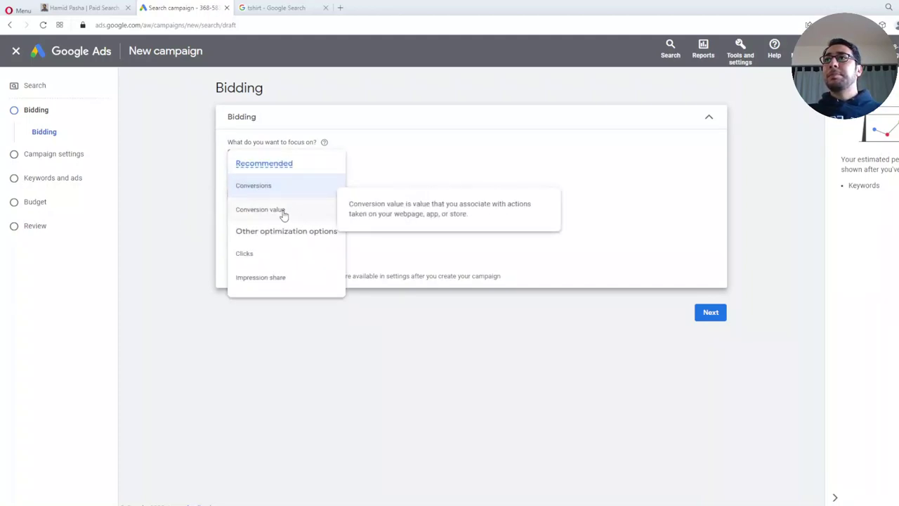
click(283, 214)
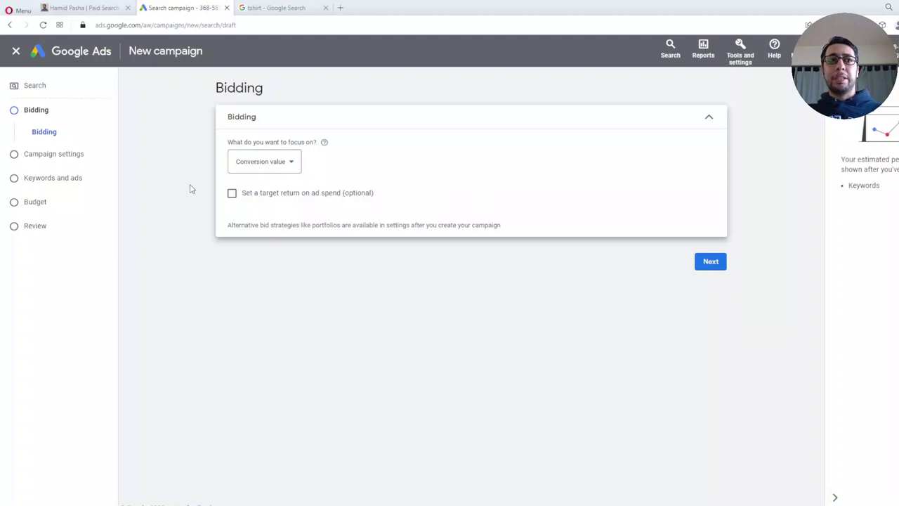
Switch to Google Search, search for ecommerce, look through the results, and go back to the tshirt results.
click(287, 10)
double_click(205, 58)
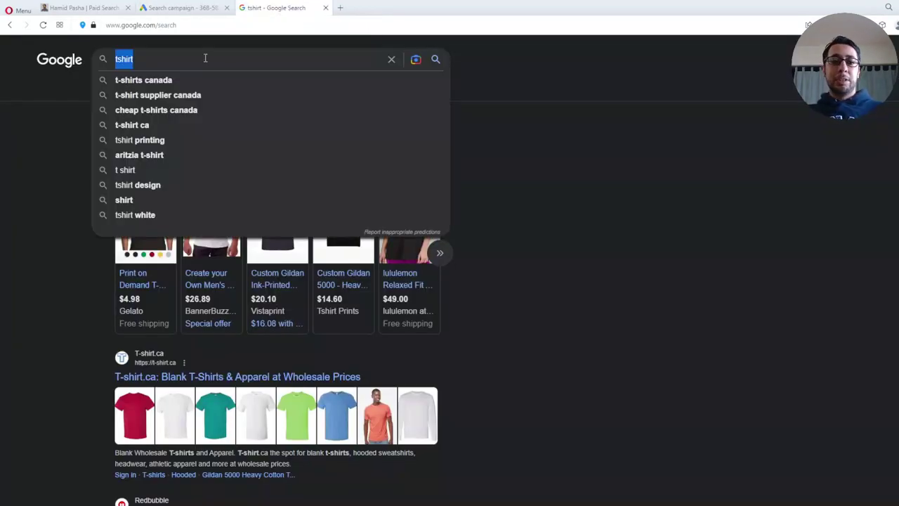
text(ecommerce)
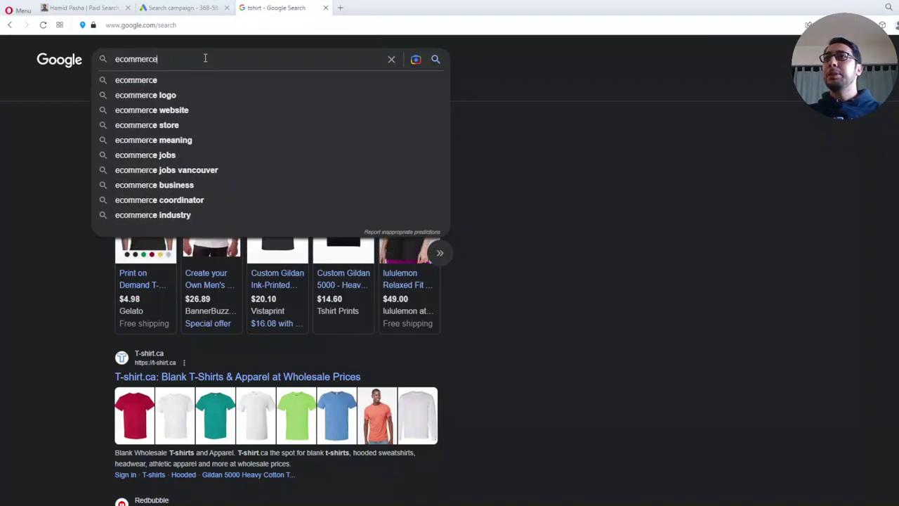
key(Return)
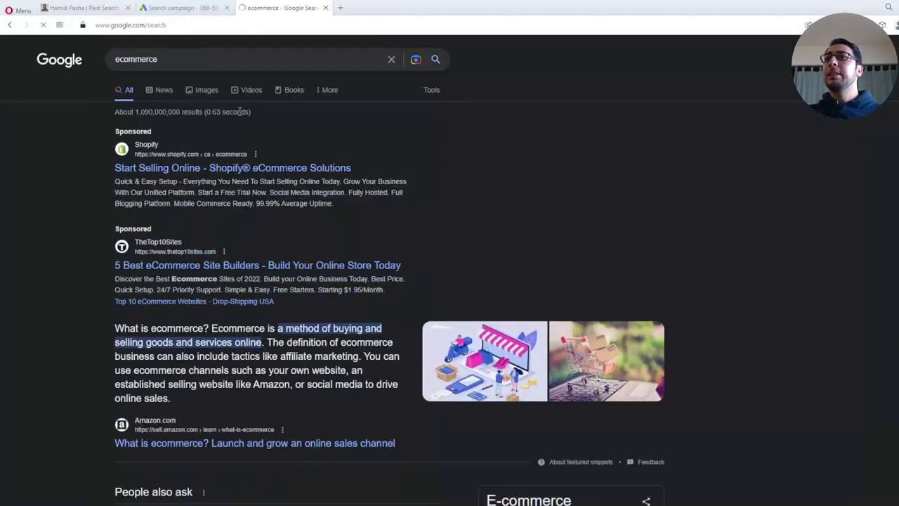
scroll(351, 215, down, 5)
click(11, 26)
Open Redbubble's T-shirts page, view the MTN LP Tri-blend T-Shirt product, and examine its price and purchase options.
scroll(281, 292, down, 3)
scroll(424, 298, up, 1)
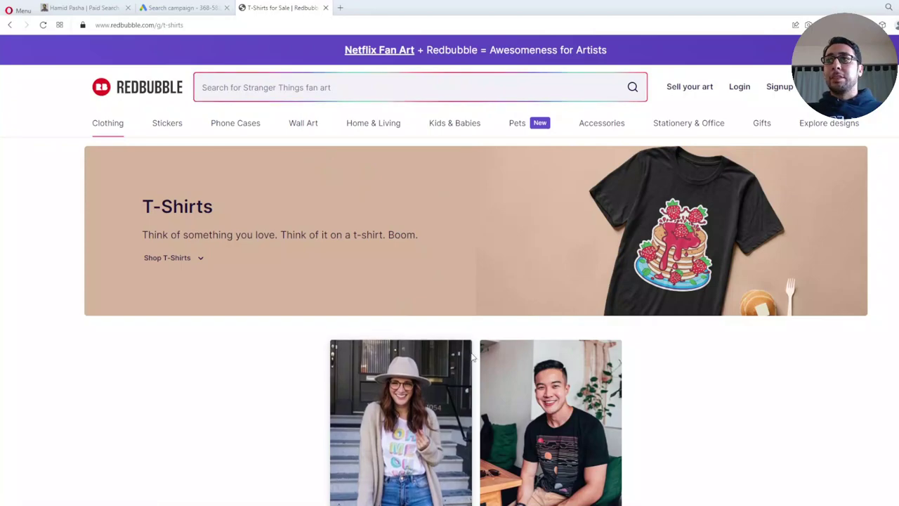
scroll(477, 357, down, 7)
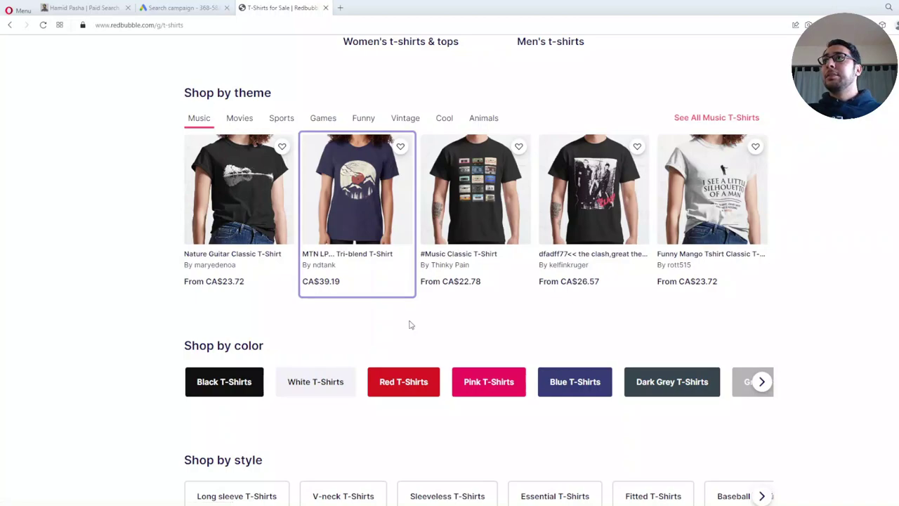
scroll(383, 240, down, 3)
scroll(398, 292, down, 3)
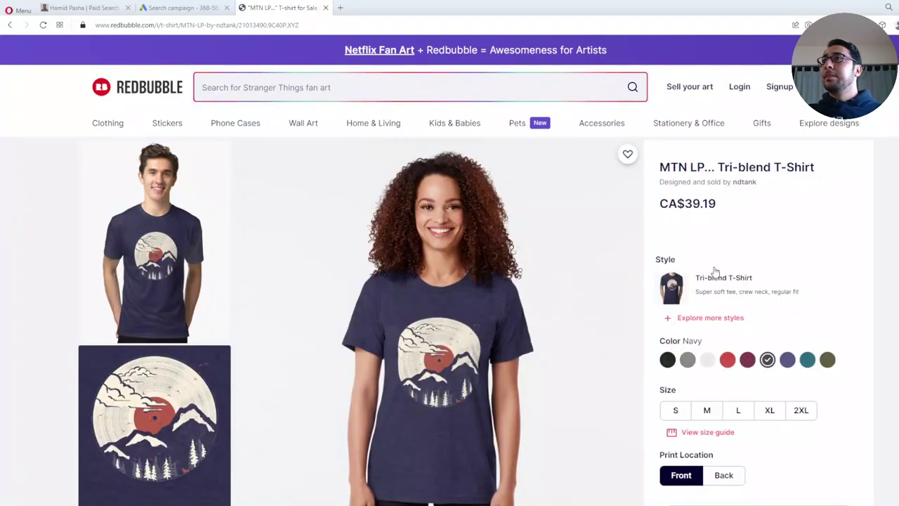
scroll(877, 275, down, 2)
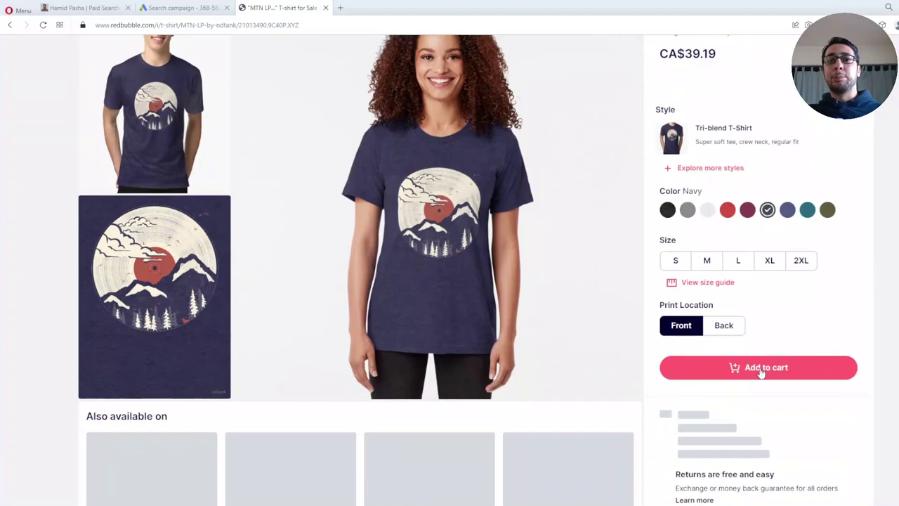
scroll(855, 322, up, 1)
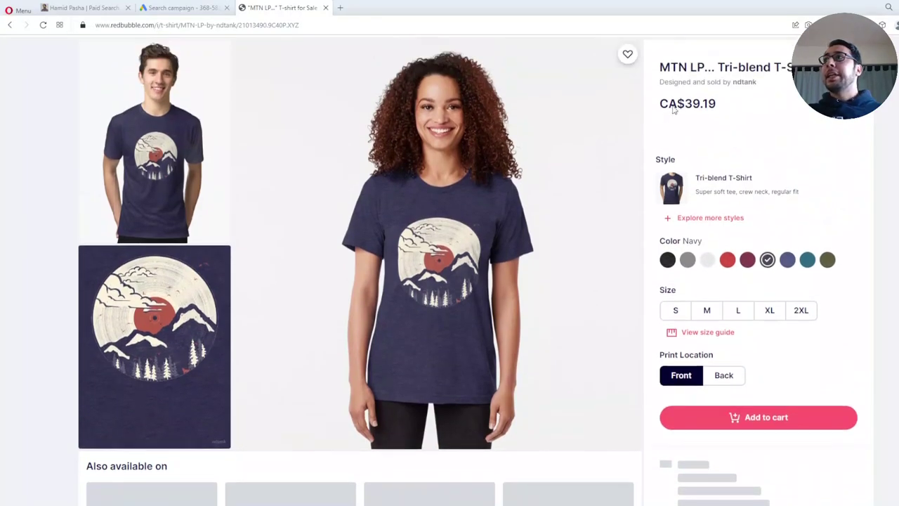
double_click(720, 104)
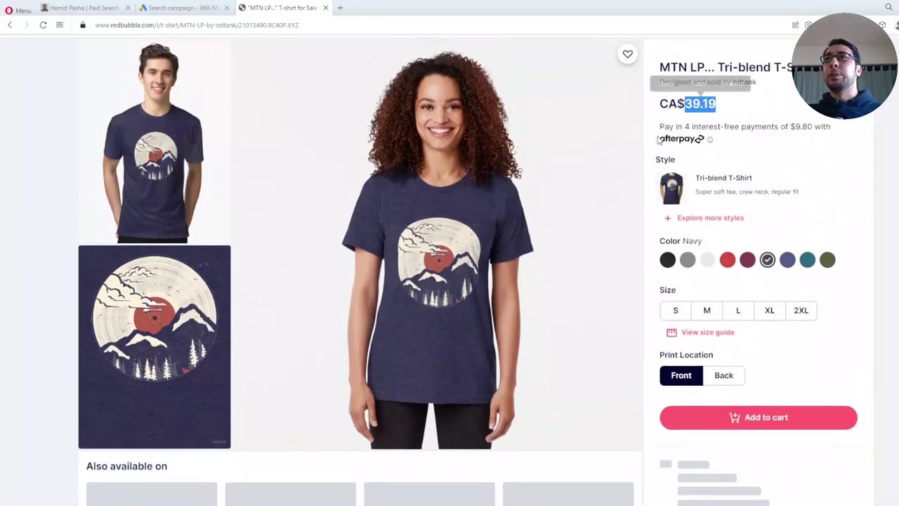
Return to the Google Ads bidding settings and review the focus options against the product page, keeping Conversion value selected.
click(177, 8)
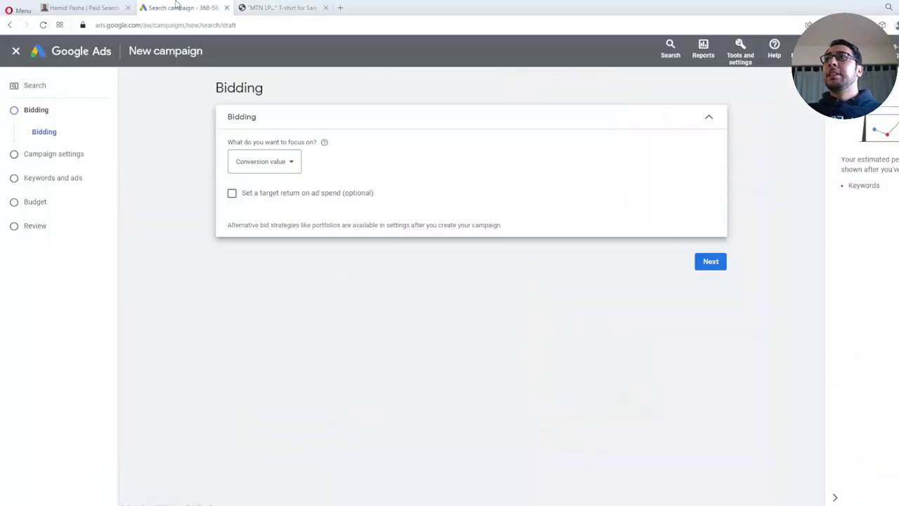
click(279, 168)
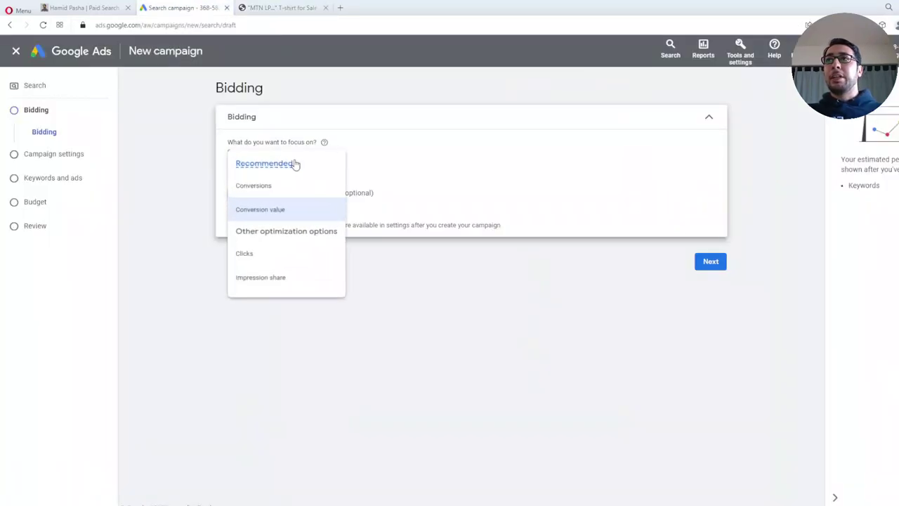
click(181, 155)
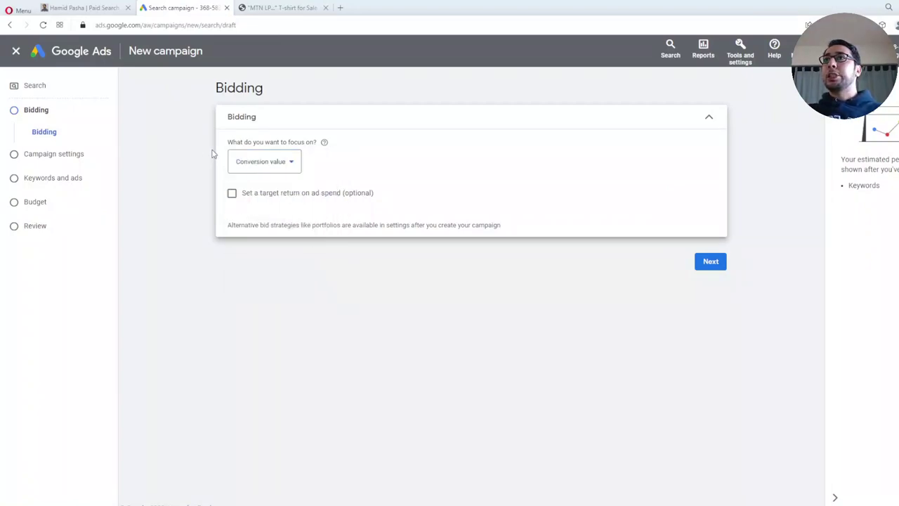
click(273, 8)
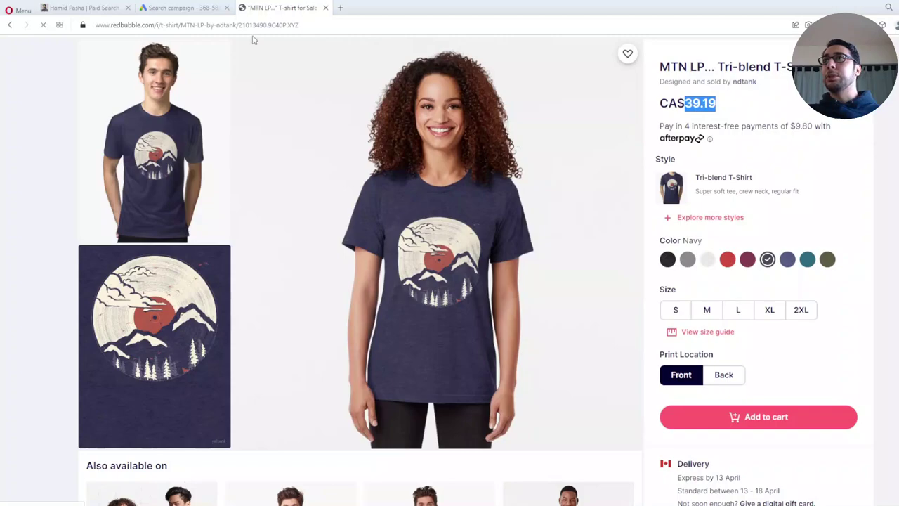
click(201, 12)
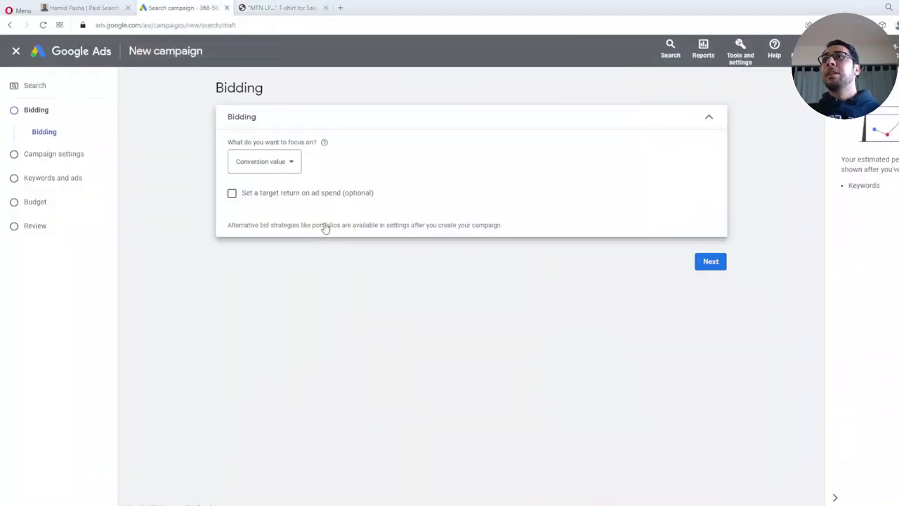
click(285, 172)
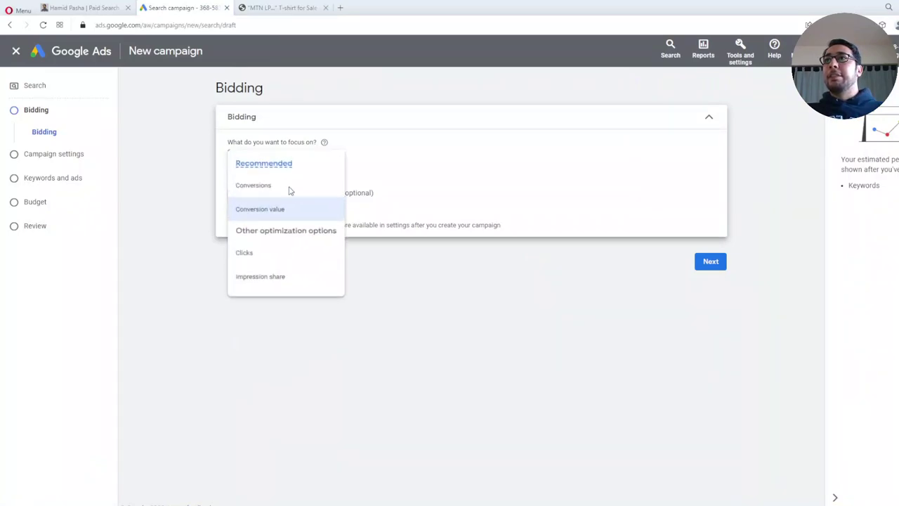
click(204, 203)
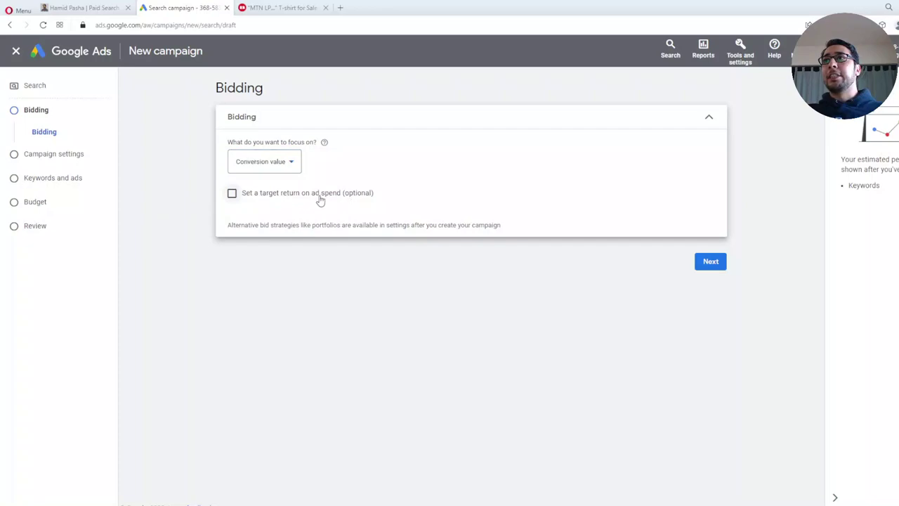
Enable the optional target return on ad spend, check the shirt's product page for reference, and set the target ROAS to 600%.
click(265, 200)
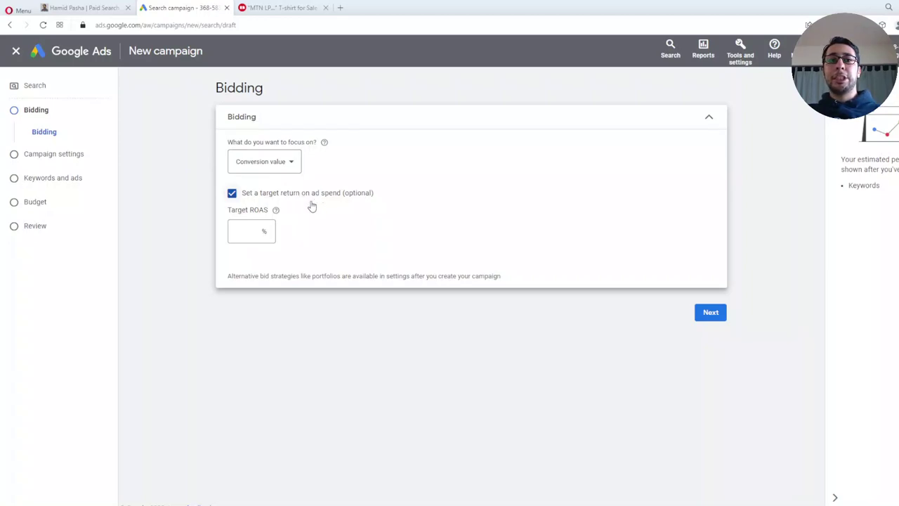
click(244, 231)
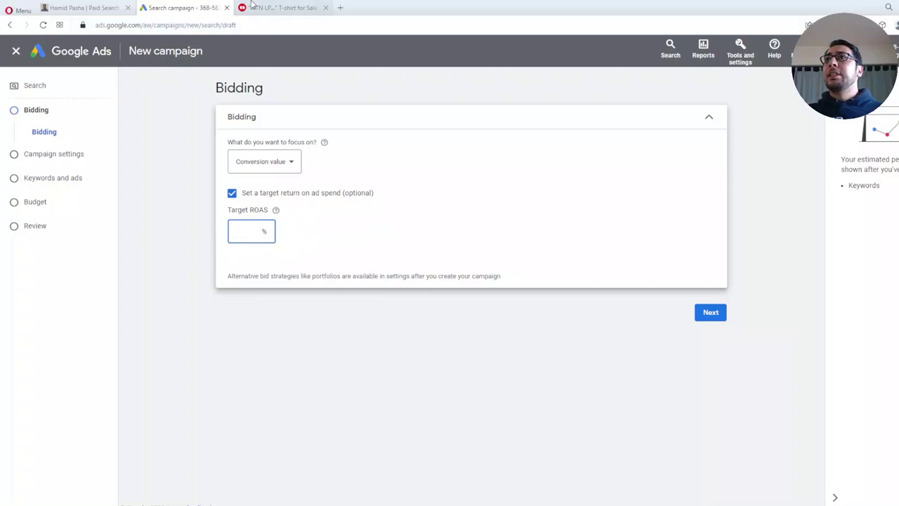
click(281, 7)
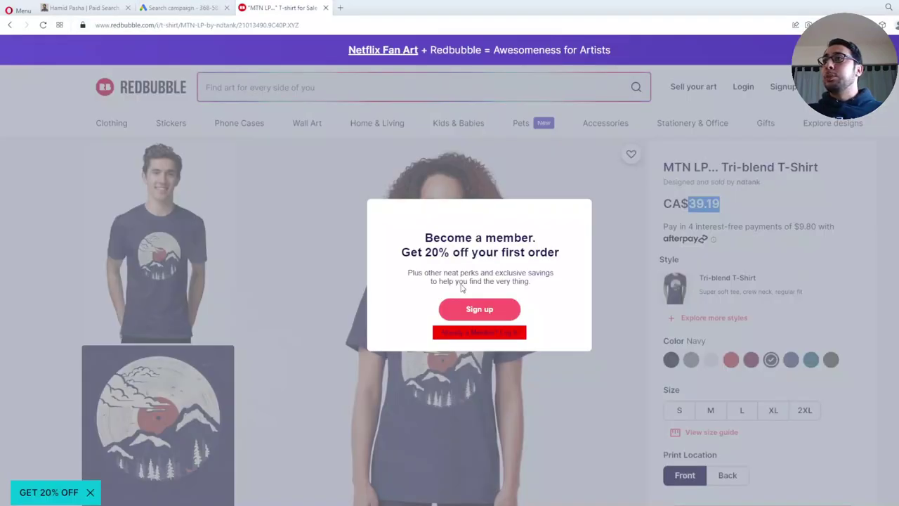
click(576, 213)
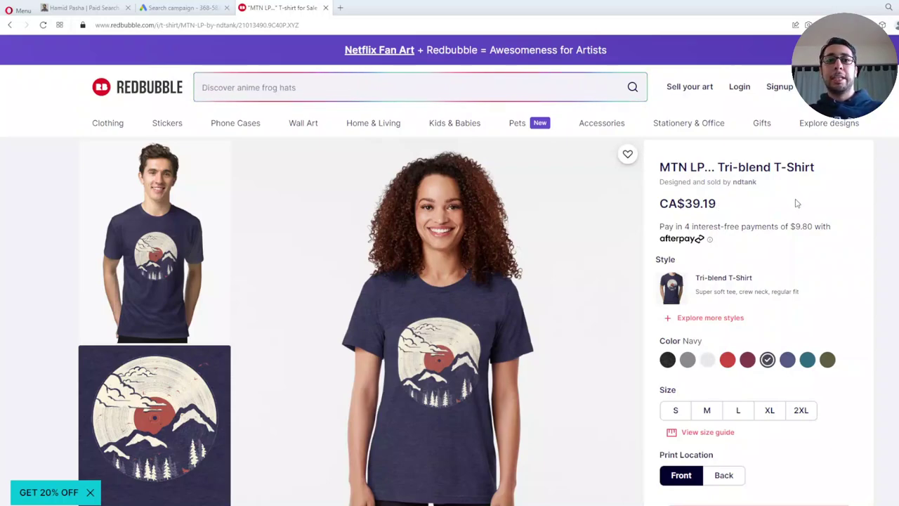
click(179, 8)
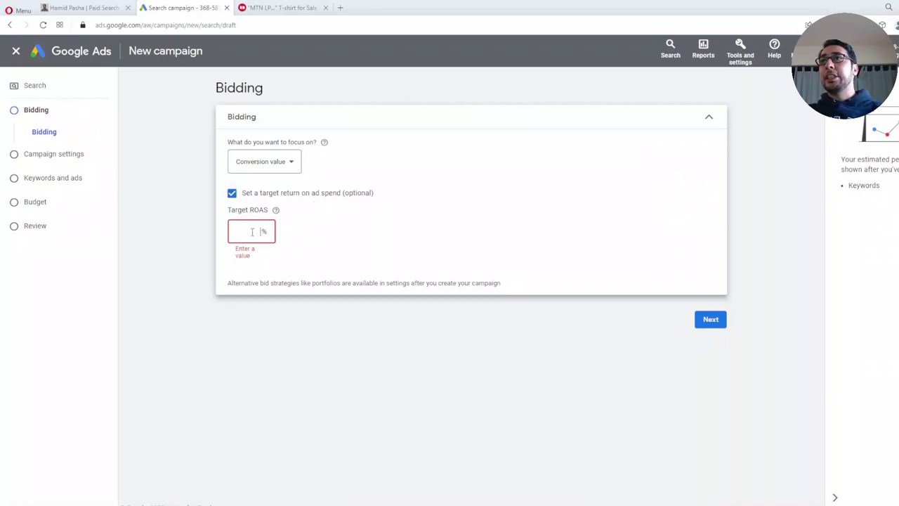
text(600)
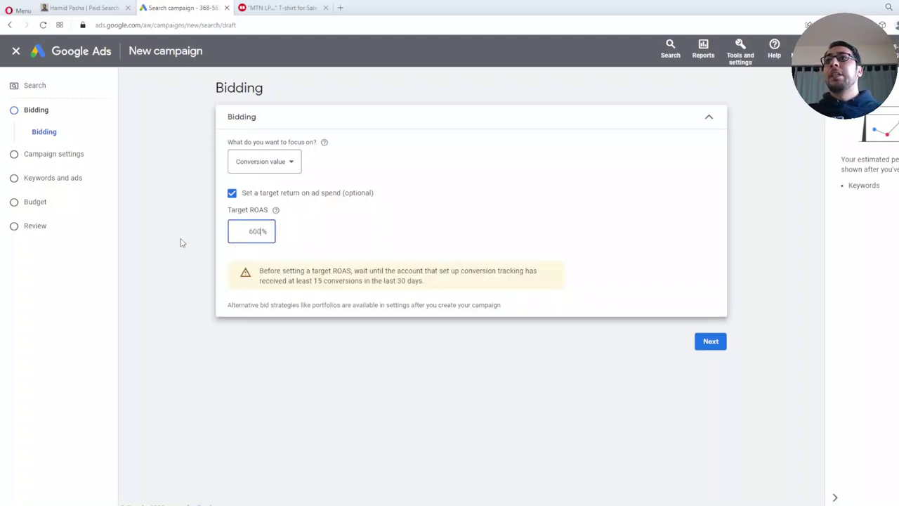
Set the campaign's target ROAS to 200%.
click(243, 246)
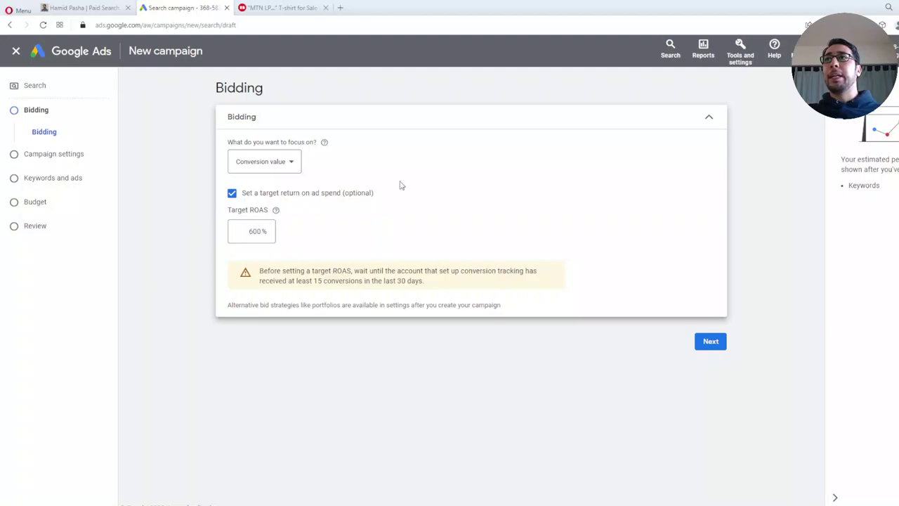
click(248, 234)
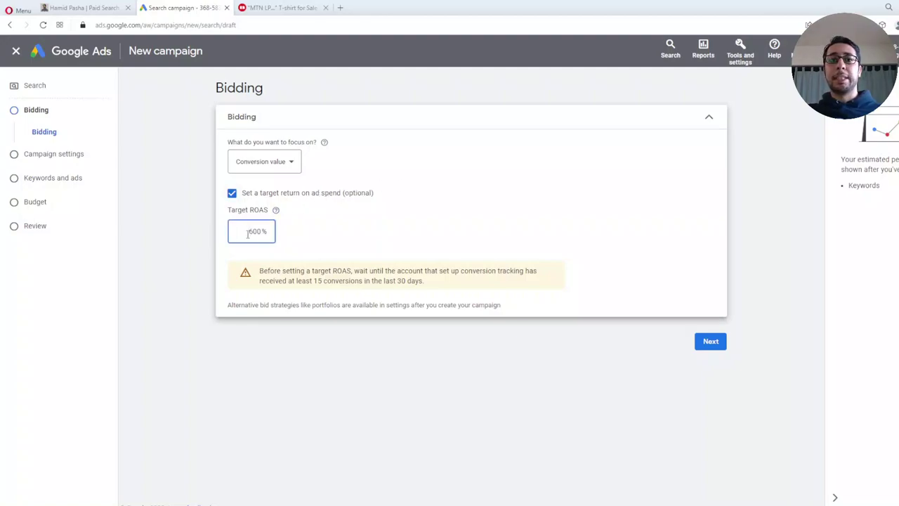
click(198, 236)
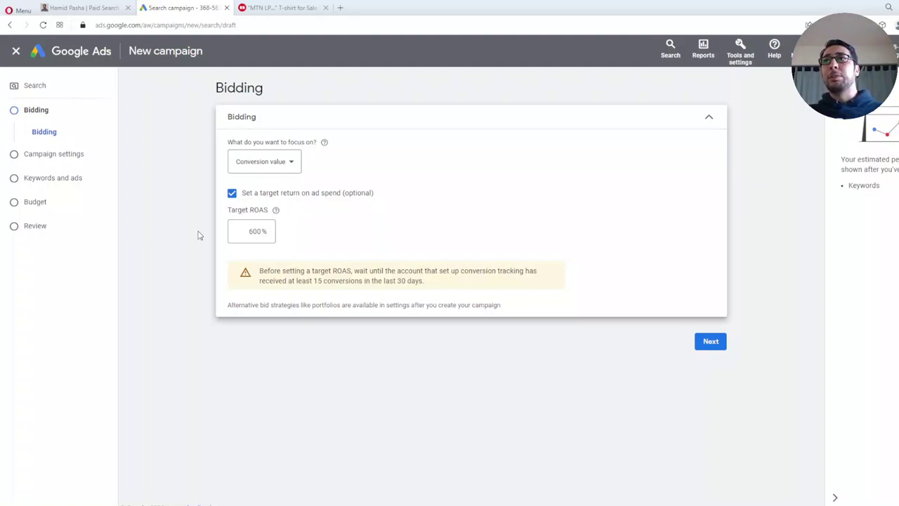
double_click(254, 232)
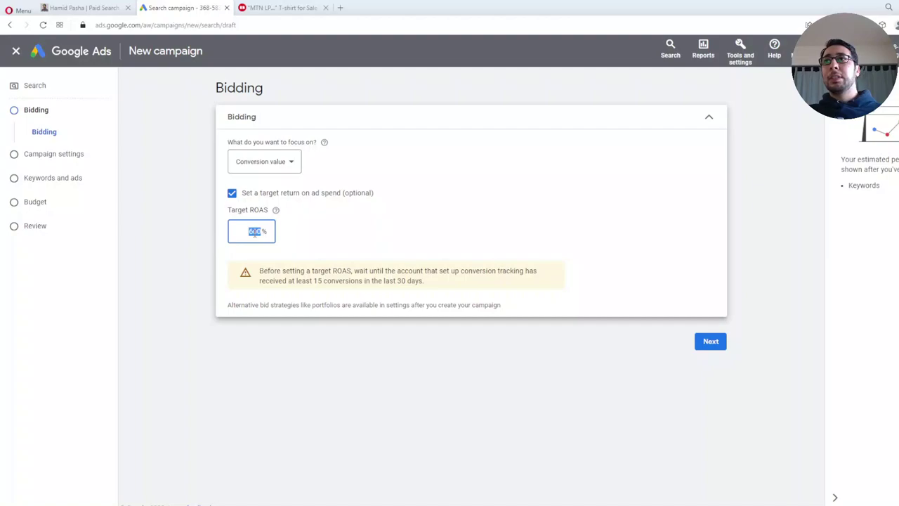
text(20)
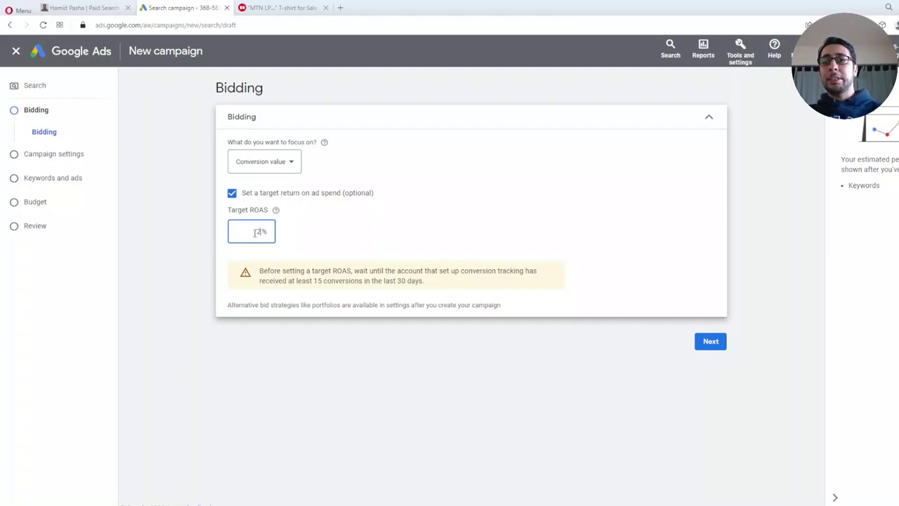
text(0)
click(188, 240)
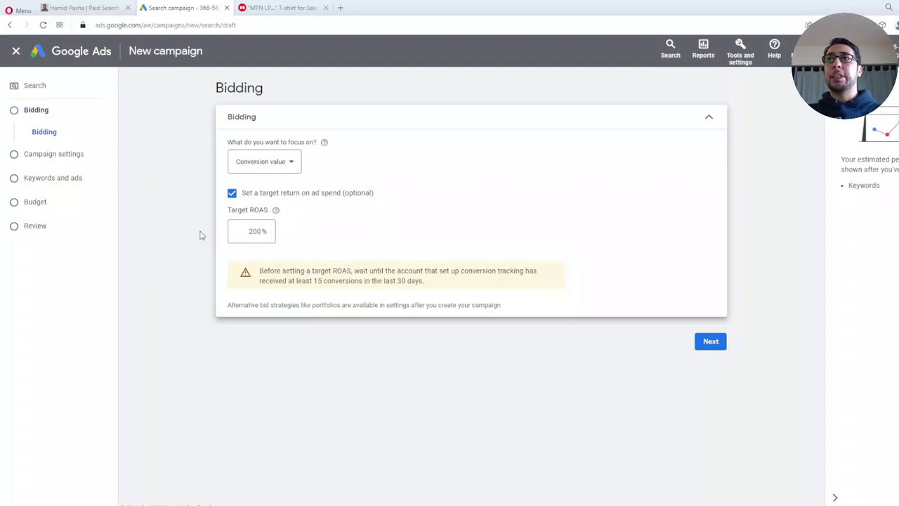
Set the target ROAS back to 600%.
double_click(256, 231)
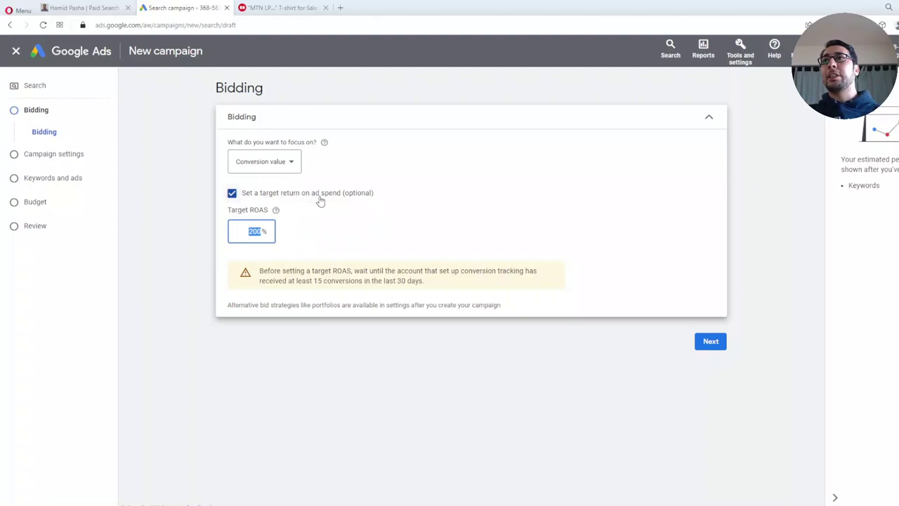
click(252, 232)
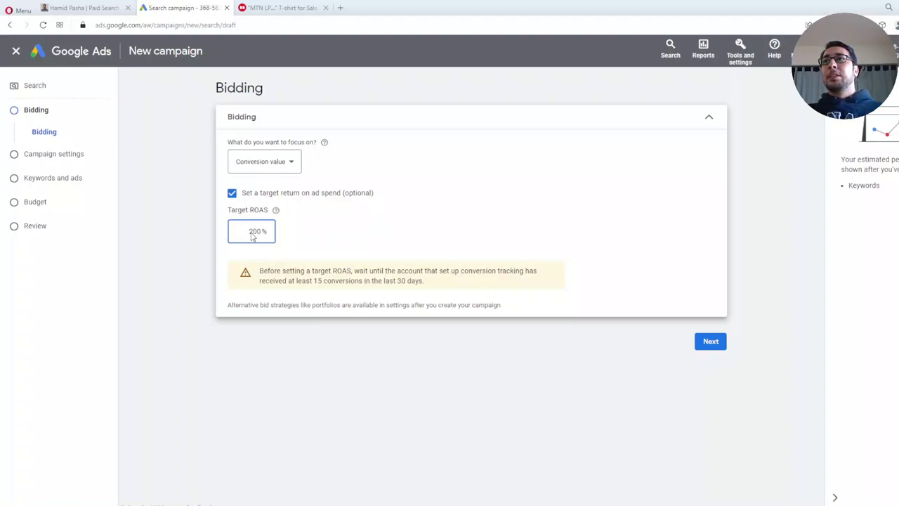
double_click(256, 233)
click(257, 233)
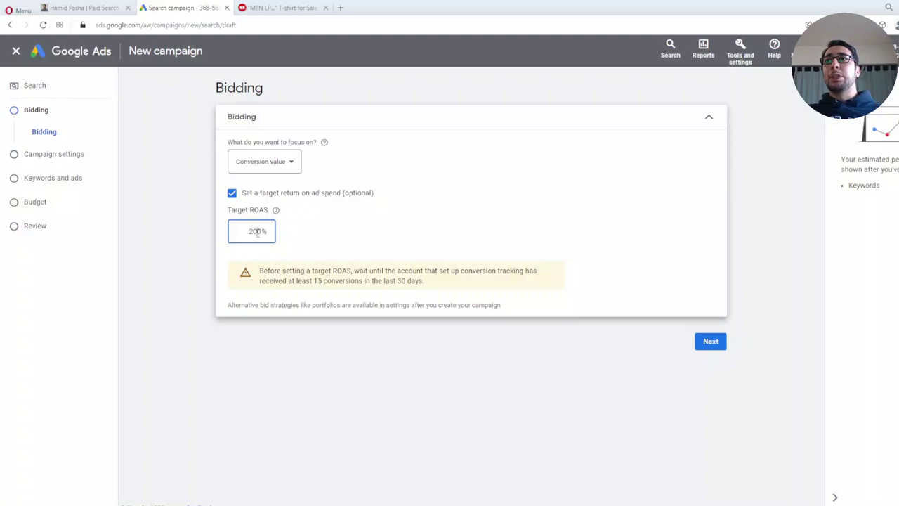
double_click(256, 233)
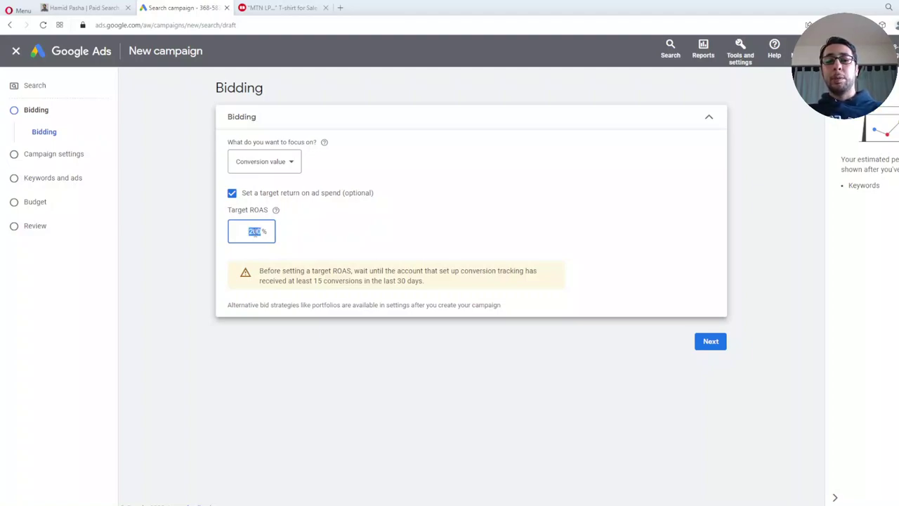
text(6)
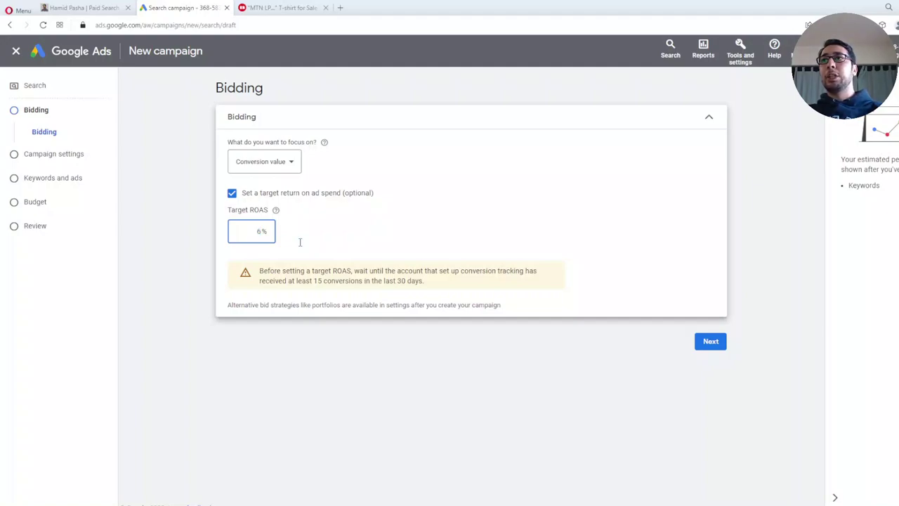
text(00)
click(193, 123)
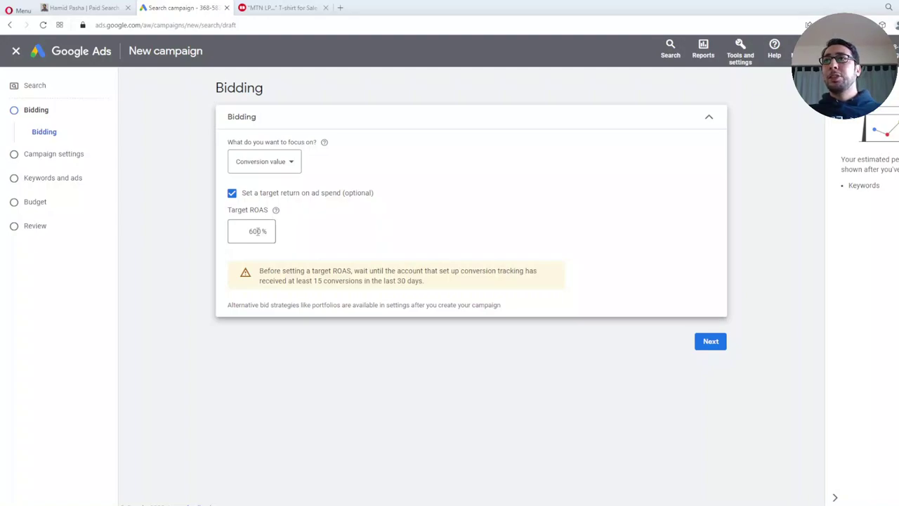
double_click(254, 232)
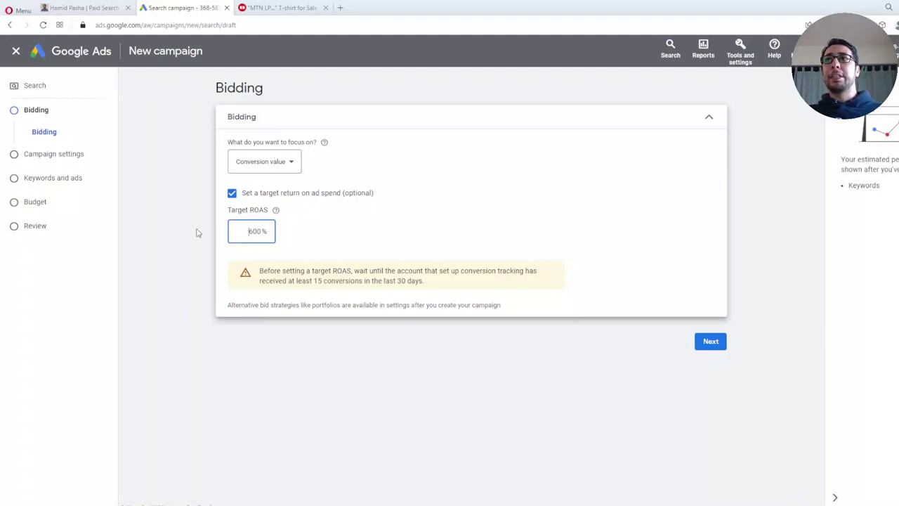
click(221, 96)
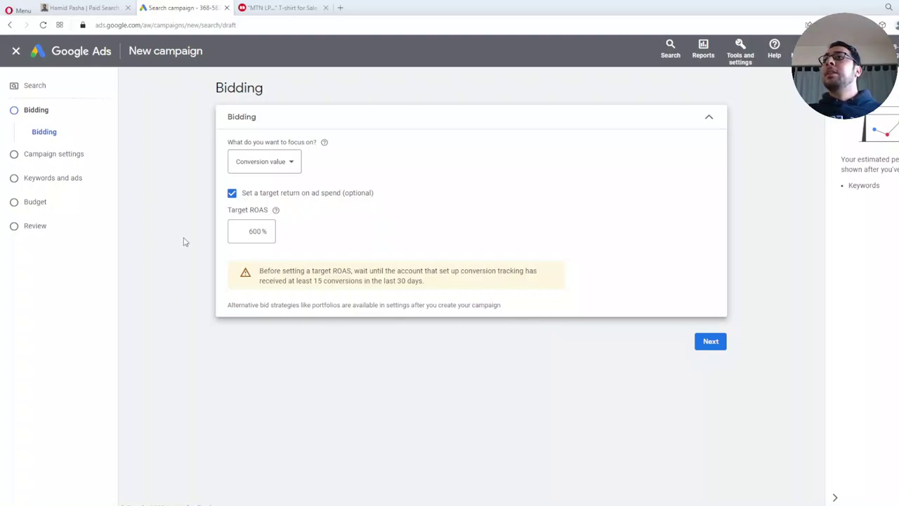
Read the descriptions of the recommended bidding focus options, Conversions and Conversion value, keeping Conversion value selected.
click(266, 169)
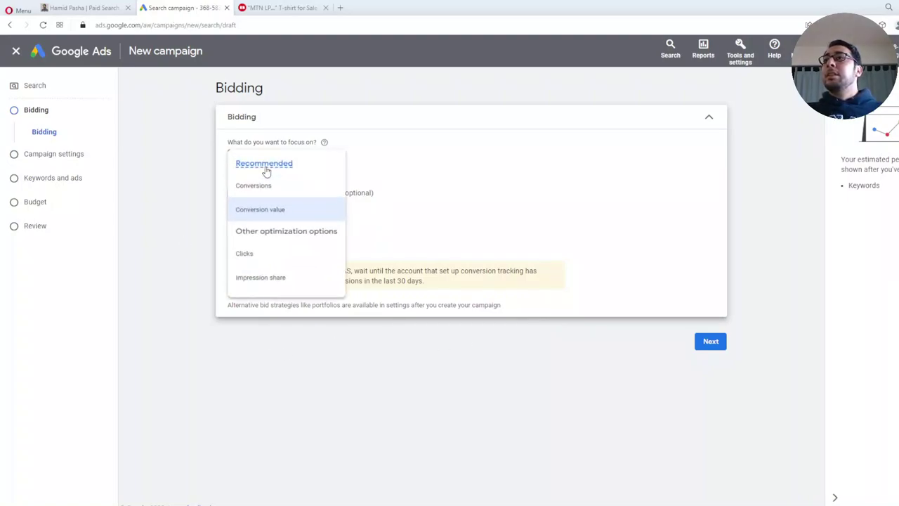
mouse_move(266, 170)
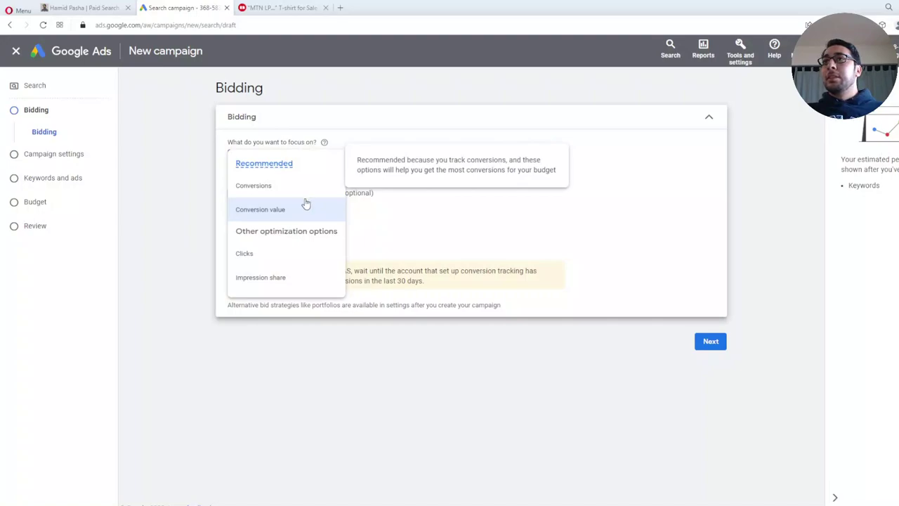
mouse_move(315, 193)
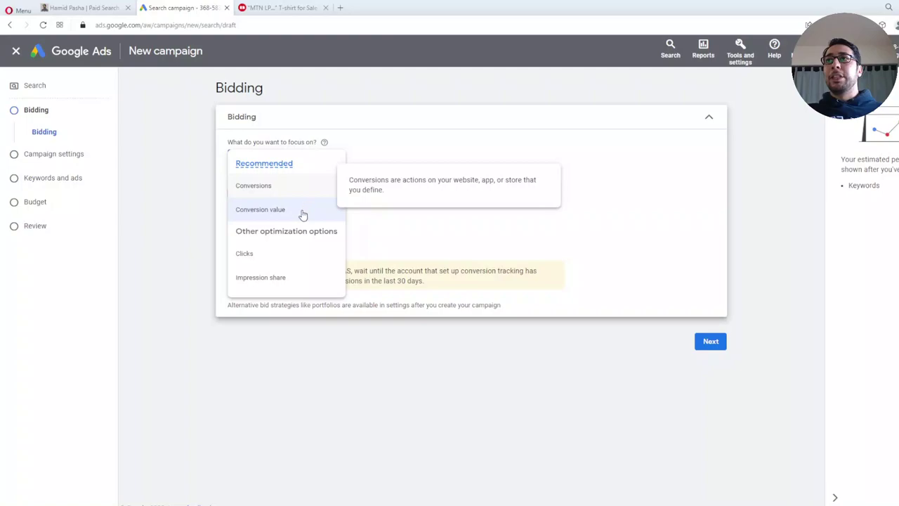
mouse_move(302, 214)
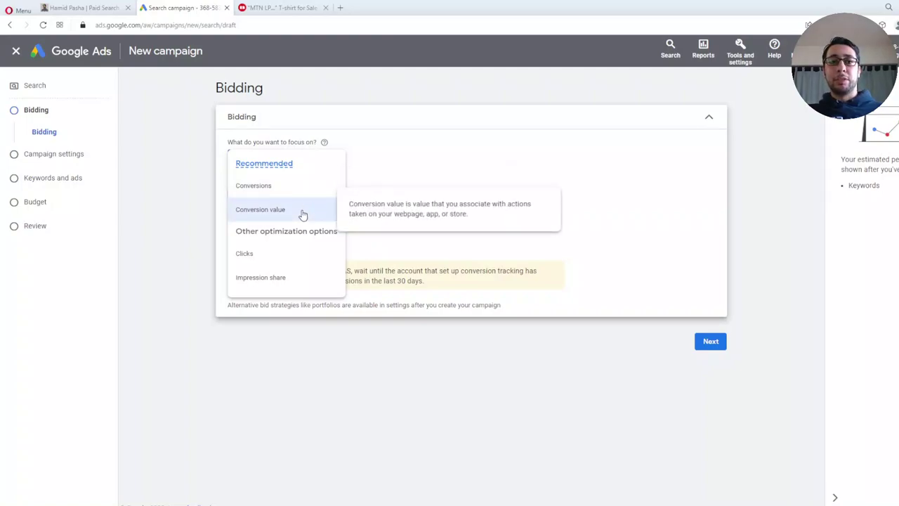
click(186, 209)
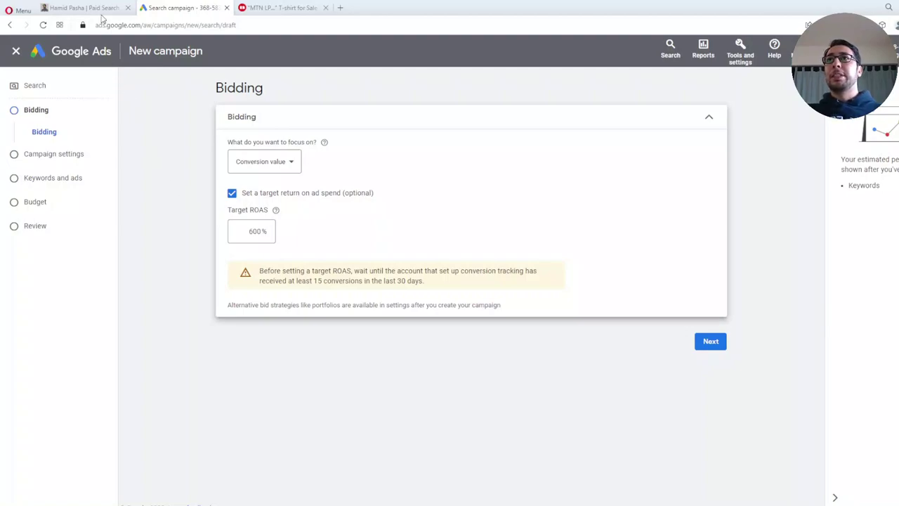
Switch to the Redbubble shirt page, dismiss the text club offer, and examine the shirt's price and purchase options.
click(281, 8)
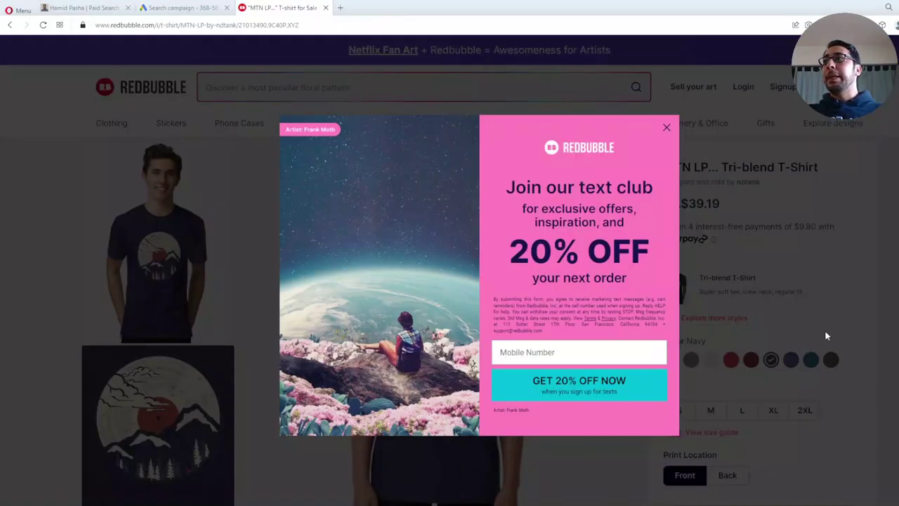
click(666, 127)
scroll(777, 359, down, 2)
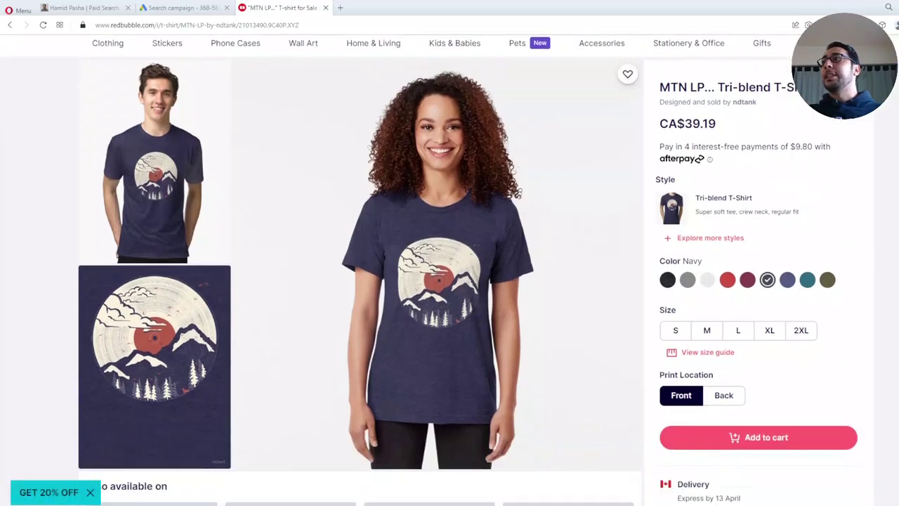
scroll(773, 365, down, 1)
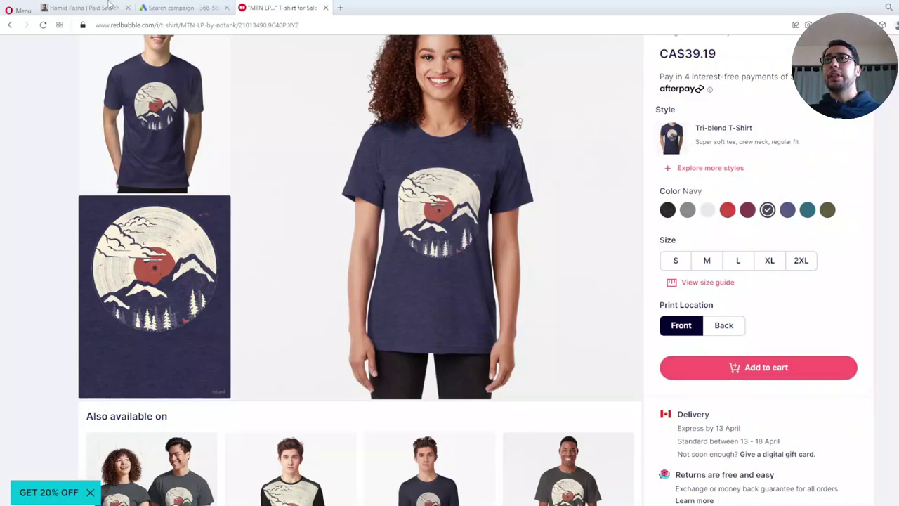
Examine the contact form on the paid search consultant's website and compare it with the Redbubble product page.
click(90, 7)
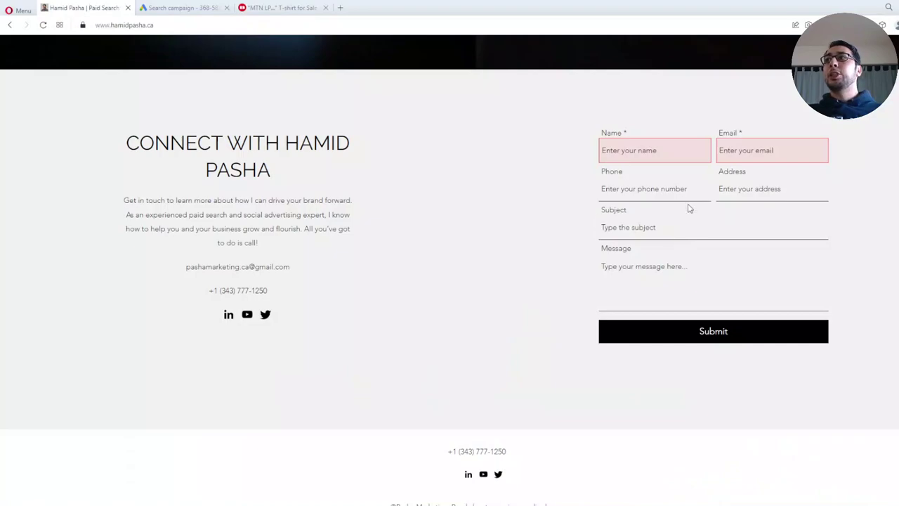
click(686, 235)
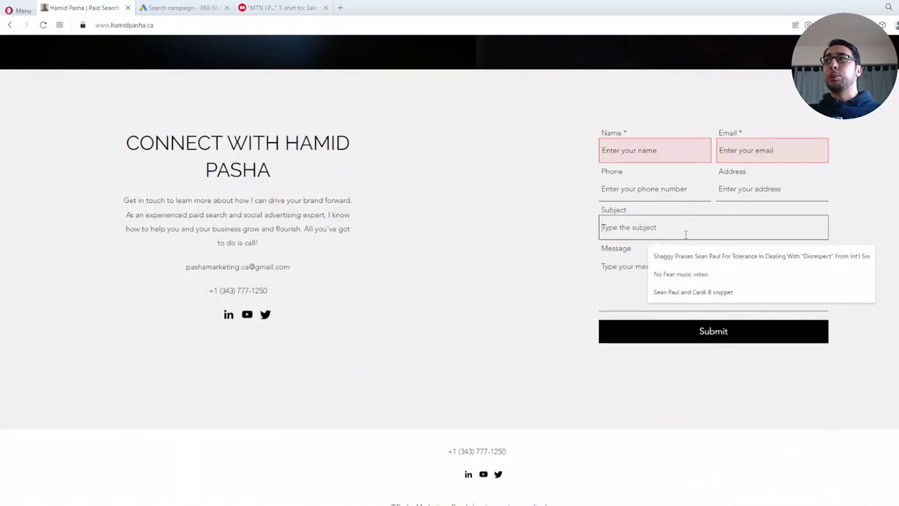
click(582, 328)
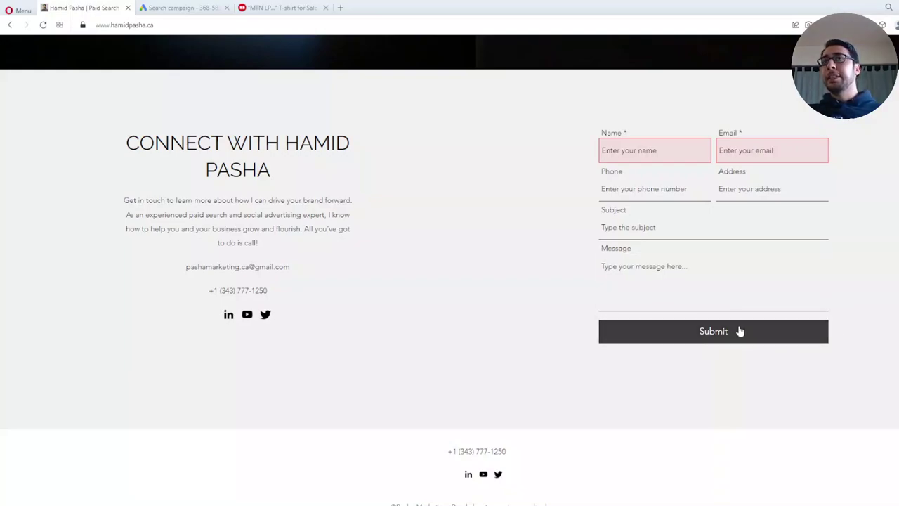
click(271, 7)
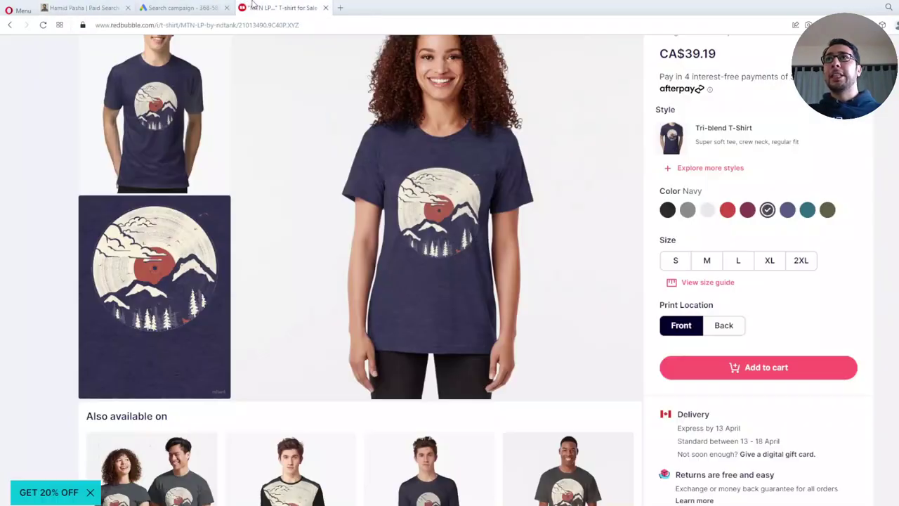
Return to the Google Ads bidding settings and change the campaign's bidding focus to Clicks.
click(209, 6)
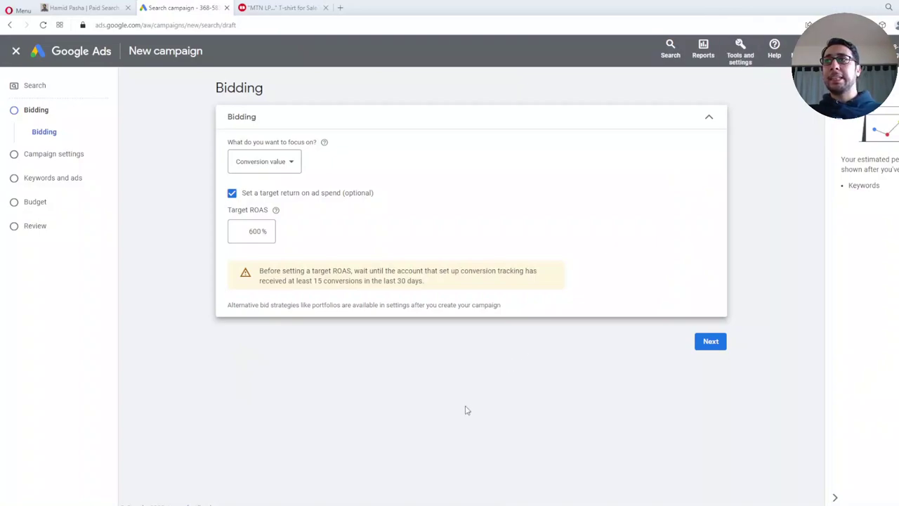
click(267, 170)
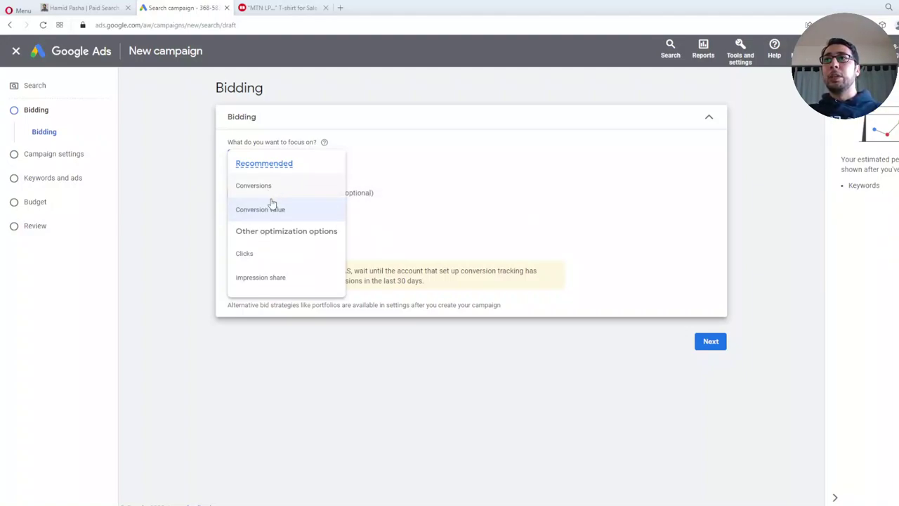
mouse_move(277, 209)
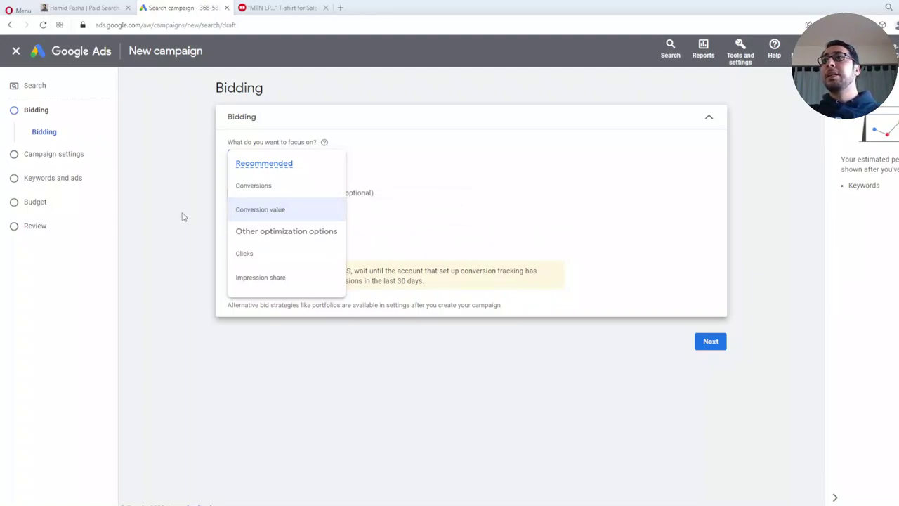
mouse_move(249, 261)
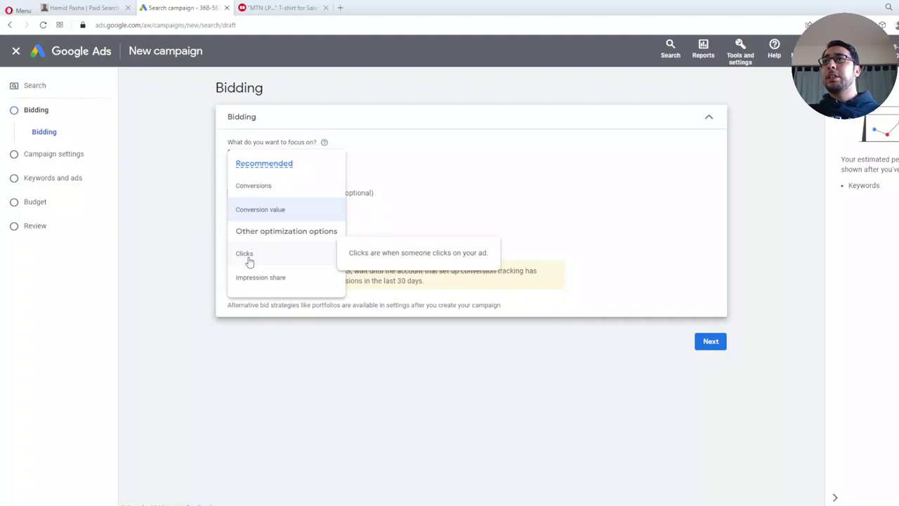
click(248, 261)
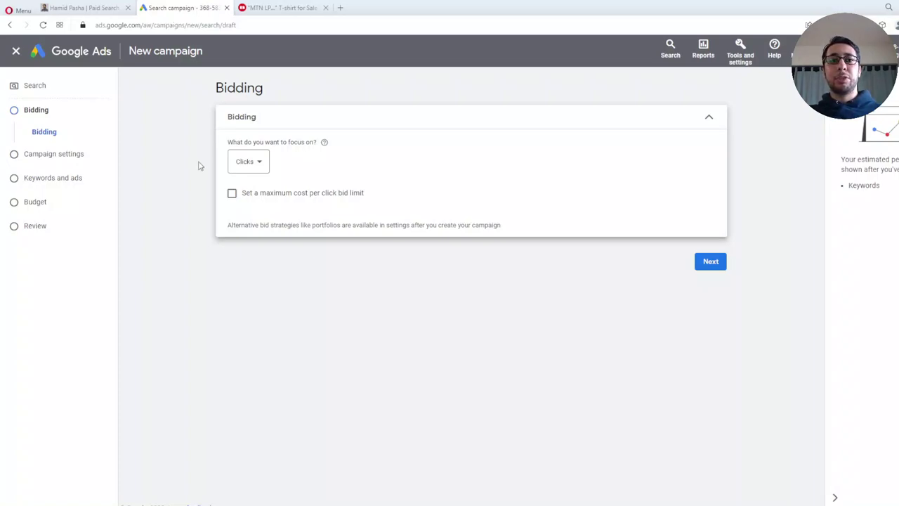
Review the bidding focus options and change the campaign's bidding focus to Impression share.
click(264, 172)
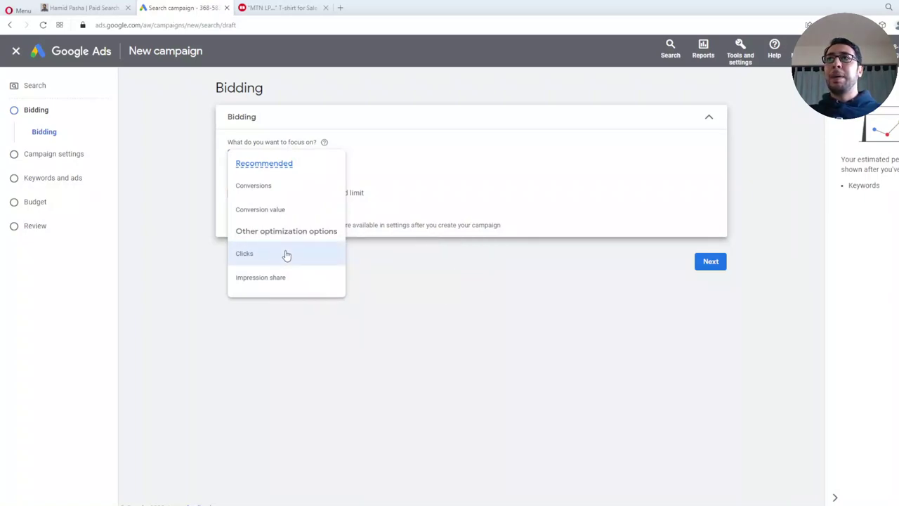
mouse_move(285, 254)
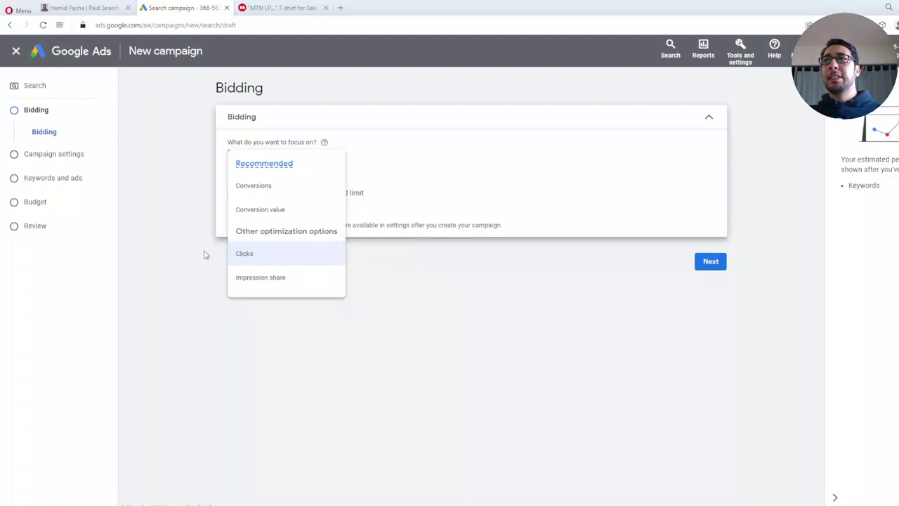
click(164, 240)
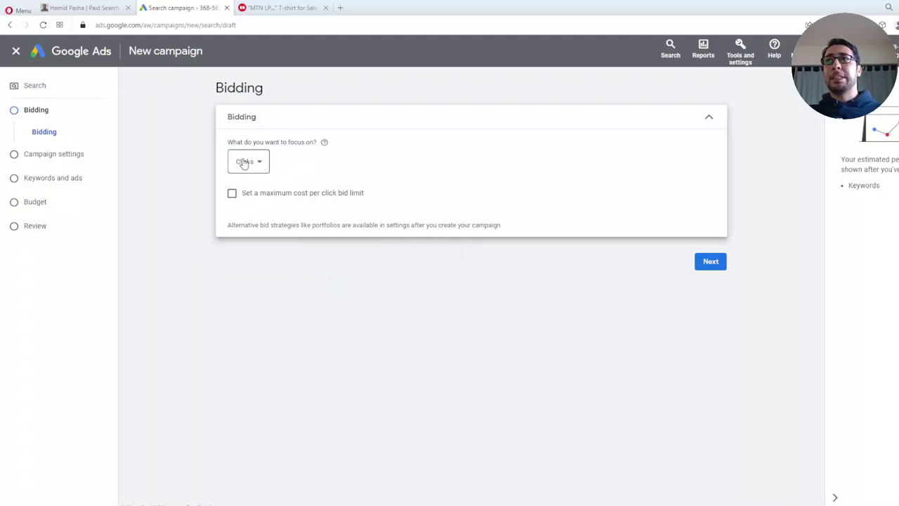
click(243, 162)
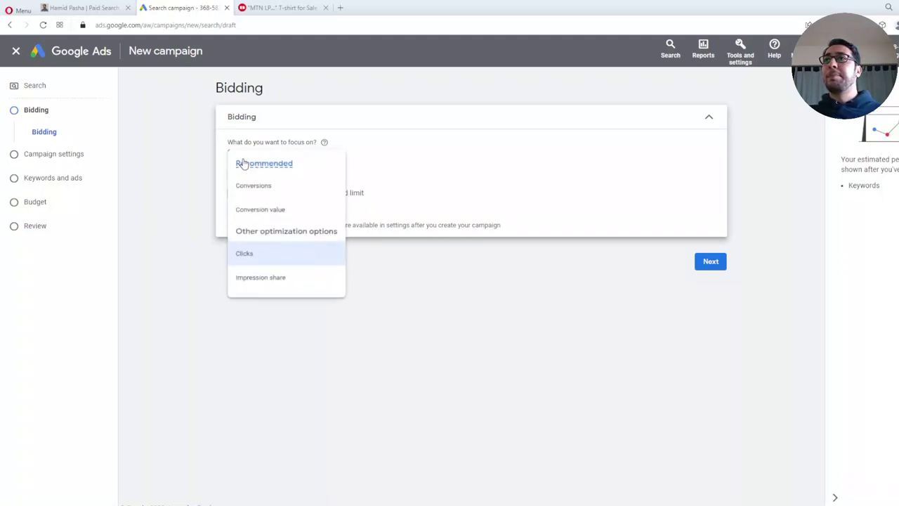
mouse_move(275, 282)
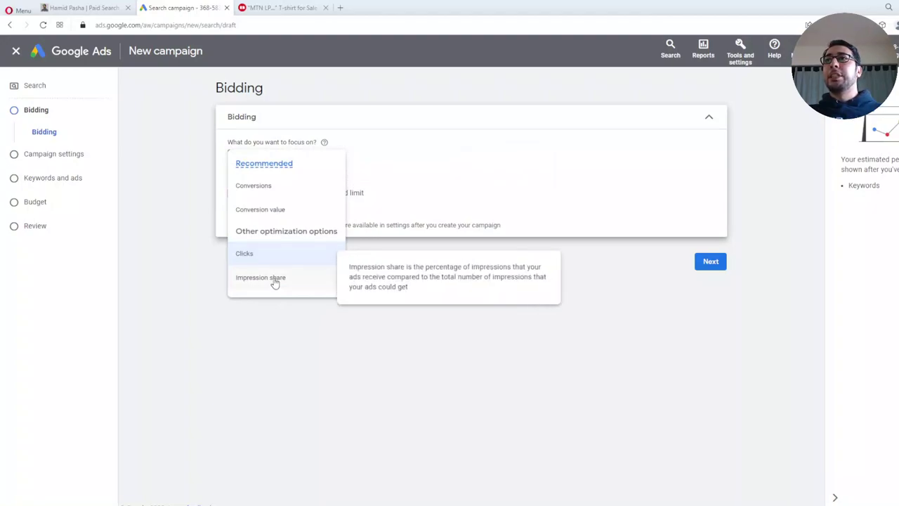
click(275, 281)
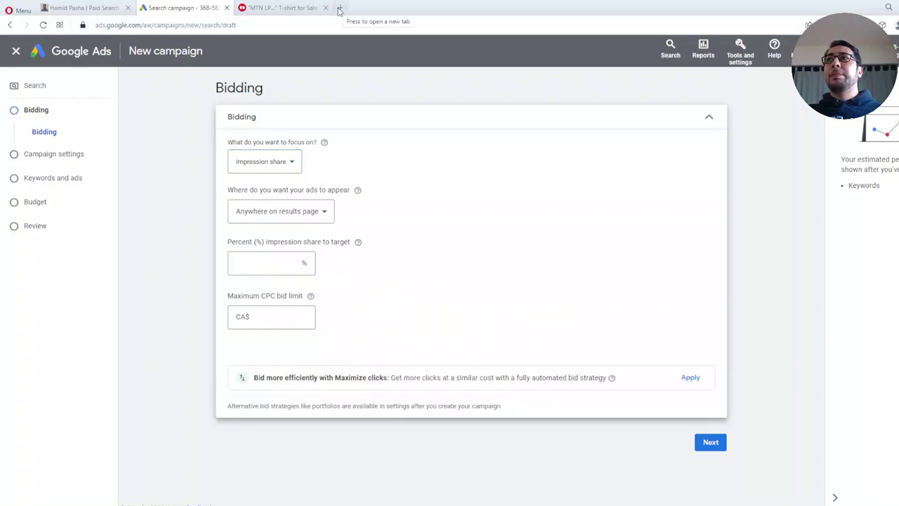
Switch to the Redbubble page, search the web for pizza from there, and examine the sponsored results and search suggestions.
click(281, 8)
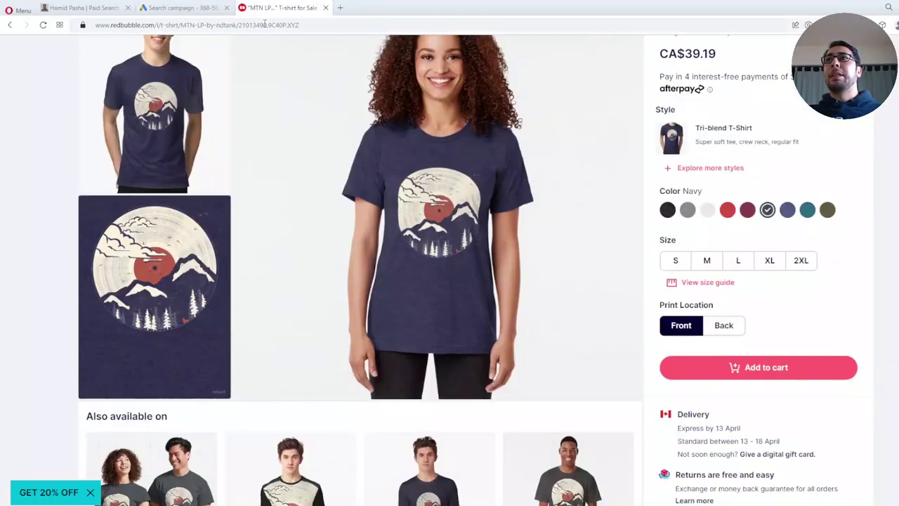
click(264, 25)
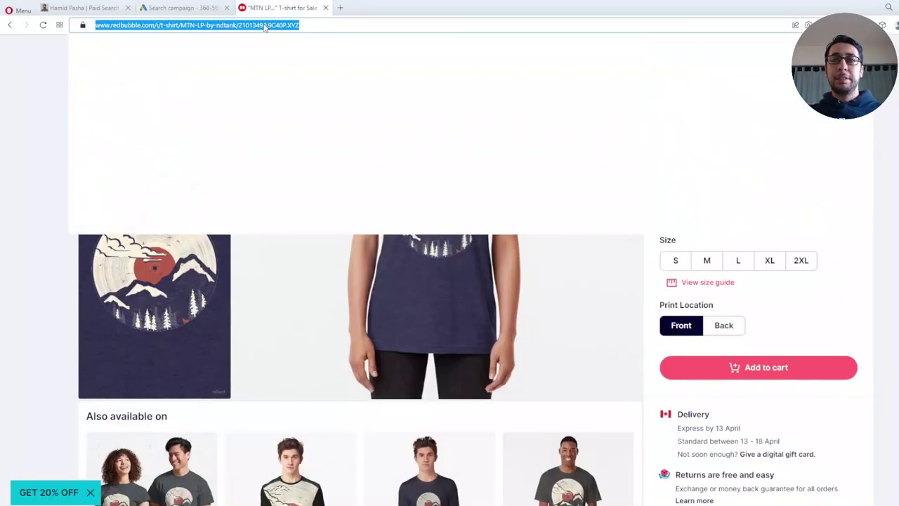
text(pizza)
key(Return)
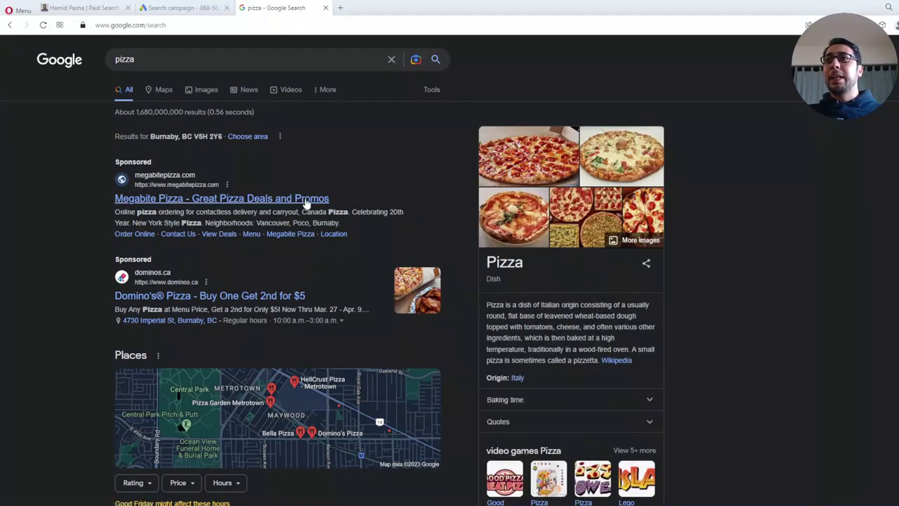
click(139, 61)
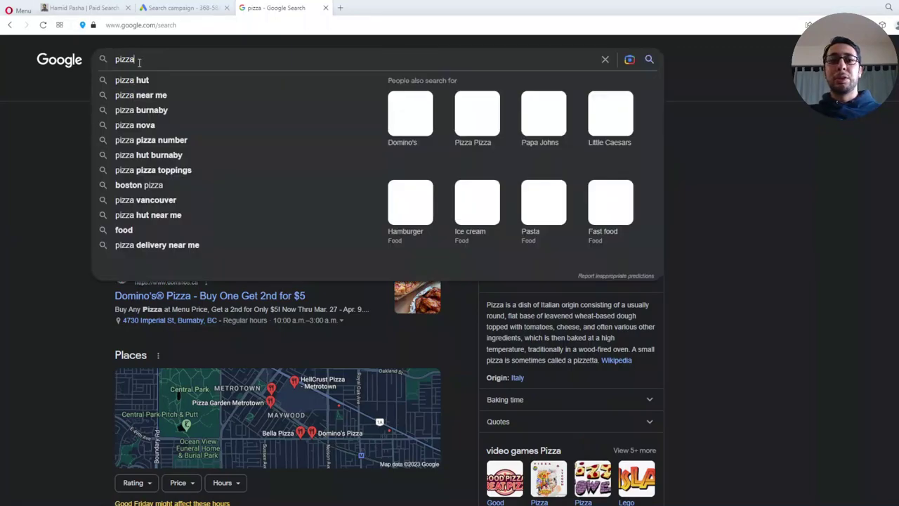
click(25, 147)
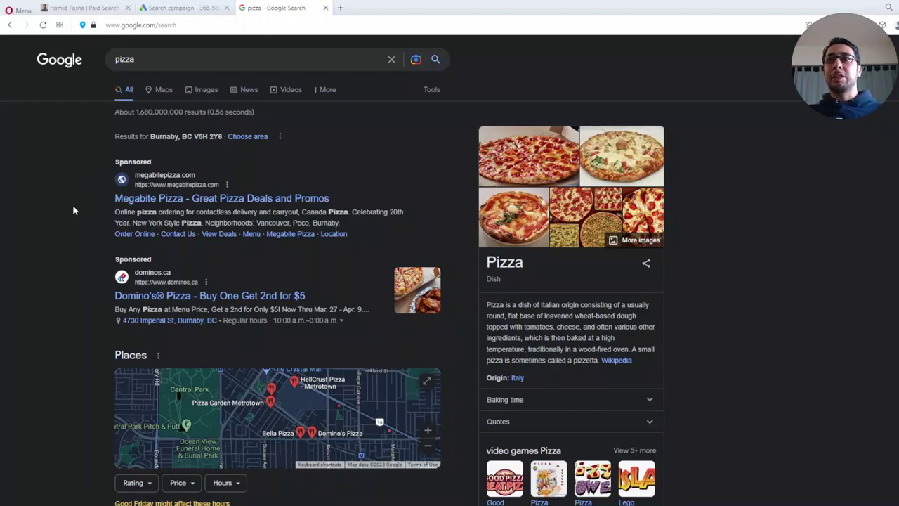
Compare the Impression share bidding settings in Google Ads with the sponsored ads for the pizza search.
click(192, 6)
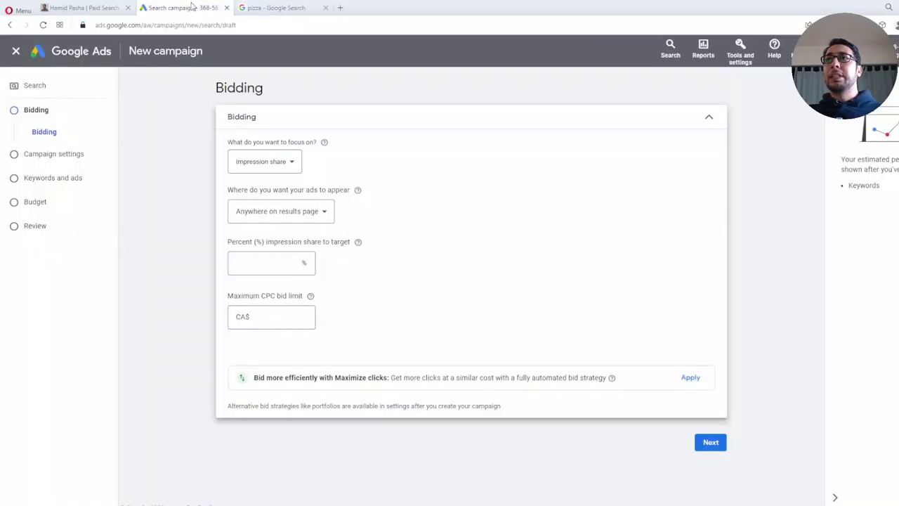
click(265, 164)
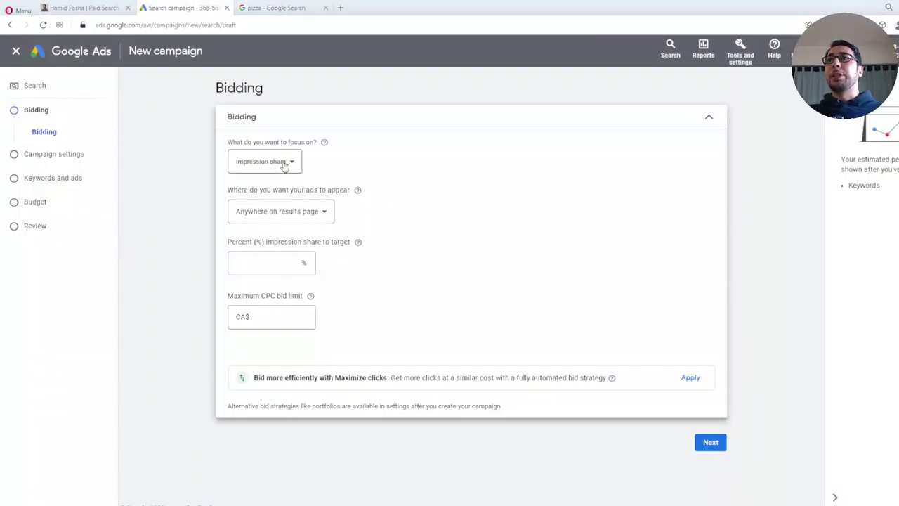
double_click(773, 261)
click(269, 8)
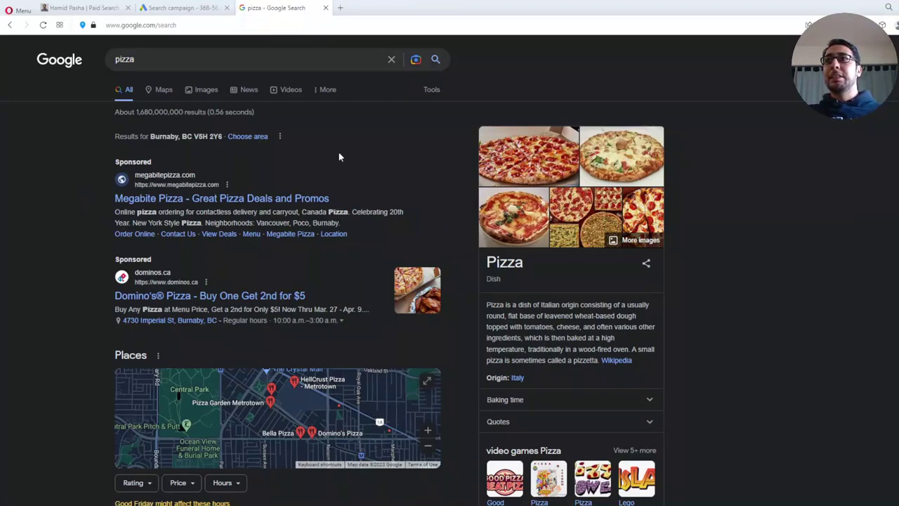
click(133, 59)
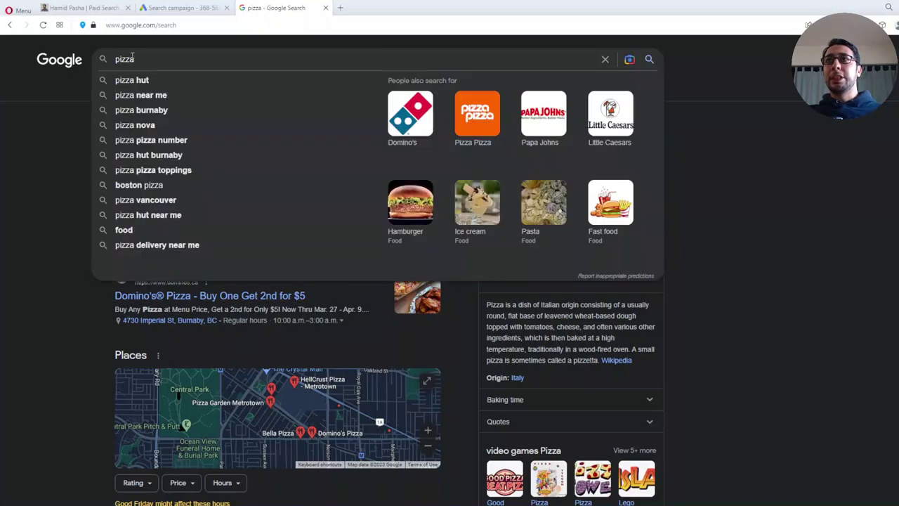
click(51, 147)
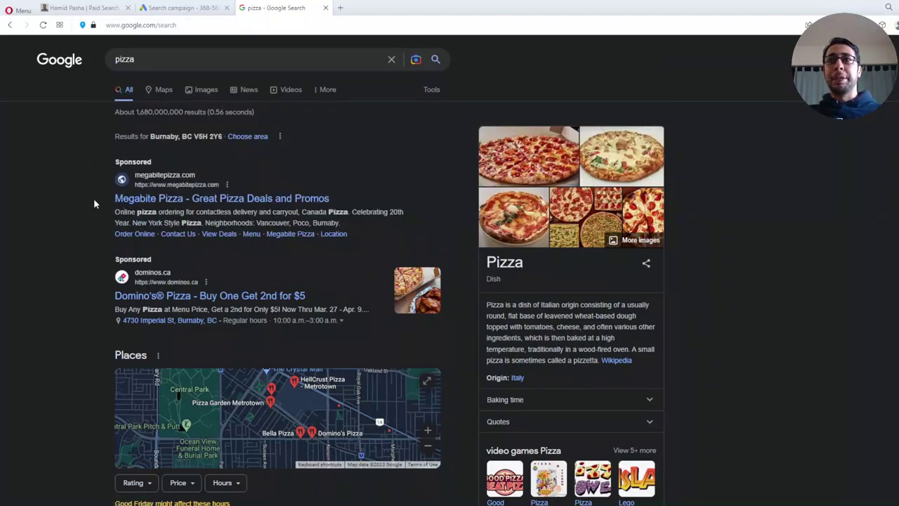
Return to the Google Ads bidding settings, compare the ad locations with the pizza results, and choose Top of results page.
click(175, 8)
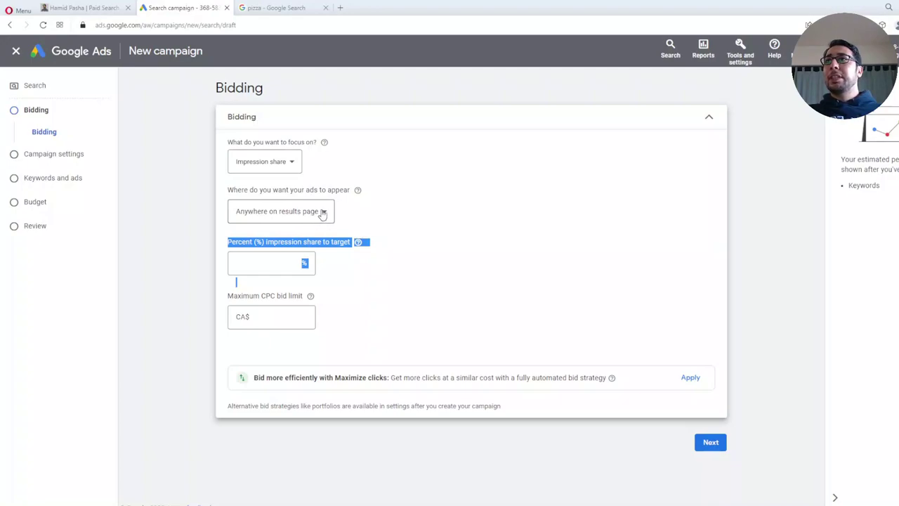
click(319, 217)
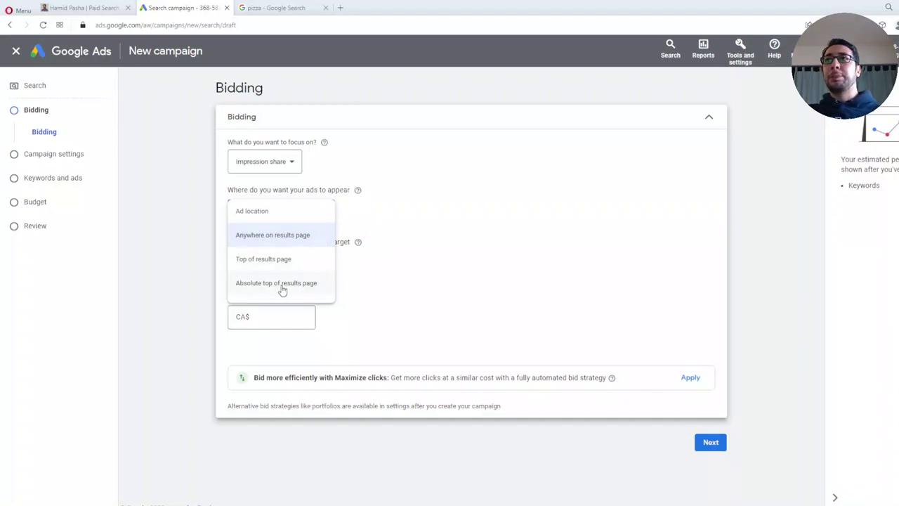
click(274, 7)
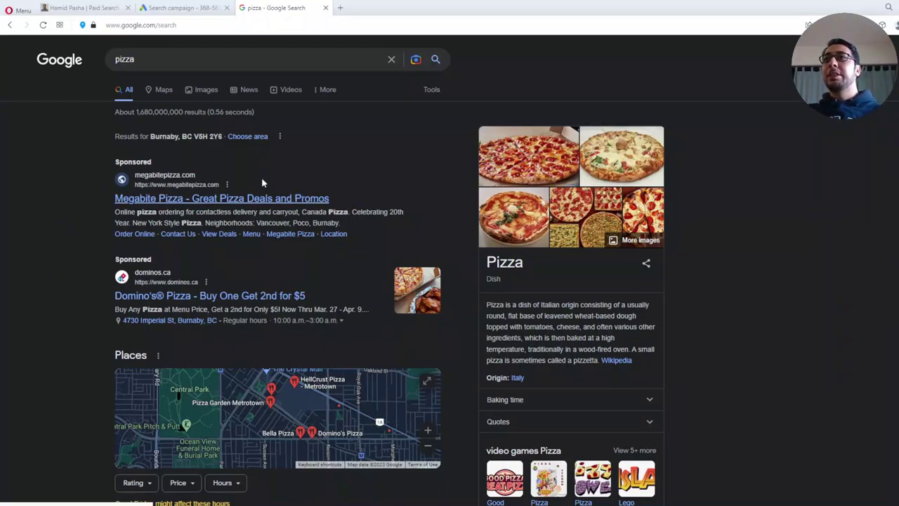
click(186, 8)
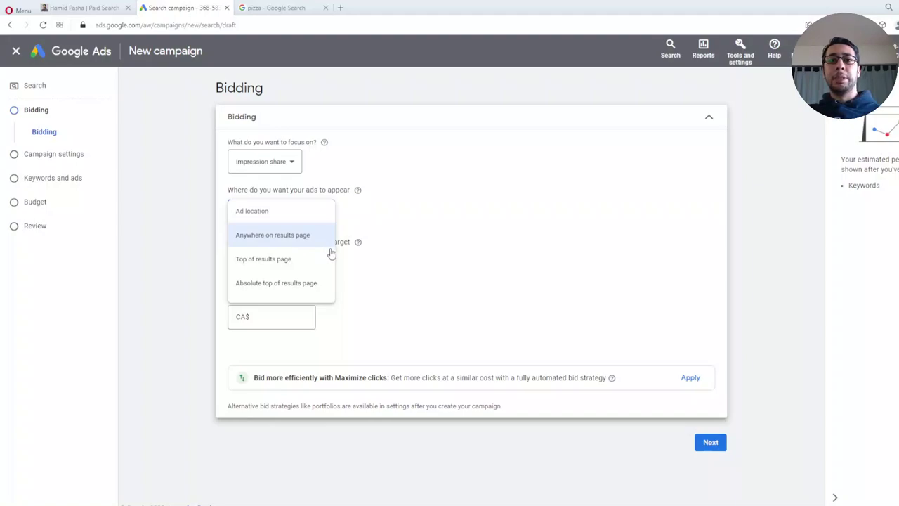
click(185, 243)
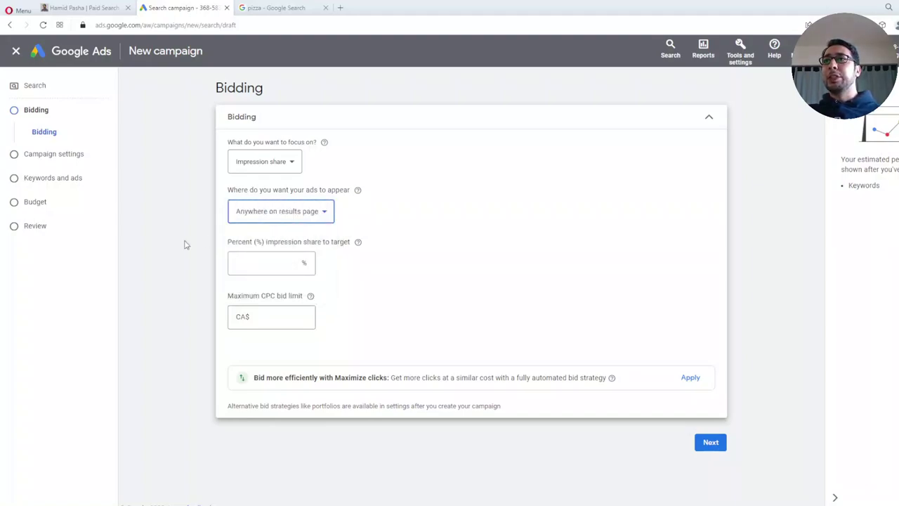
click(251, 219)
click(267, 267)
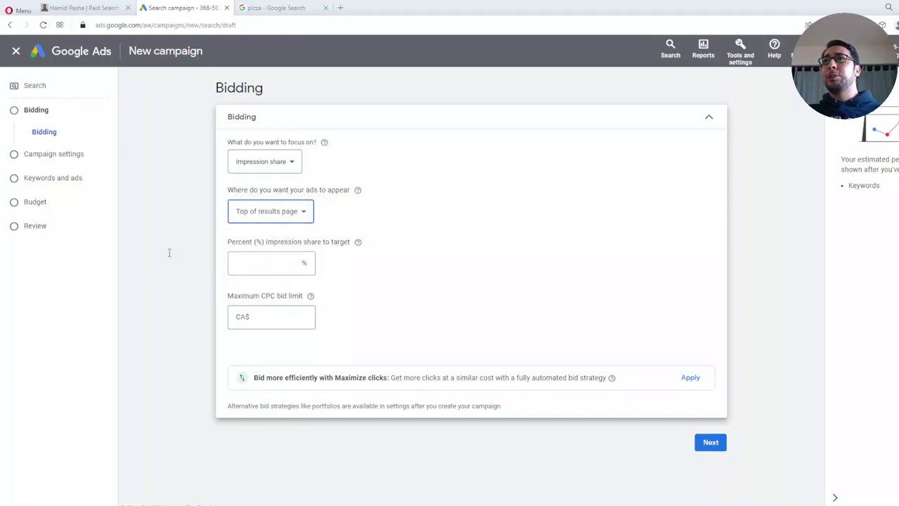
Set the percent impression share to target to 100%.
click(278, 262)
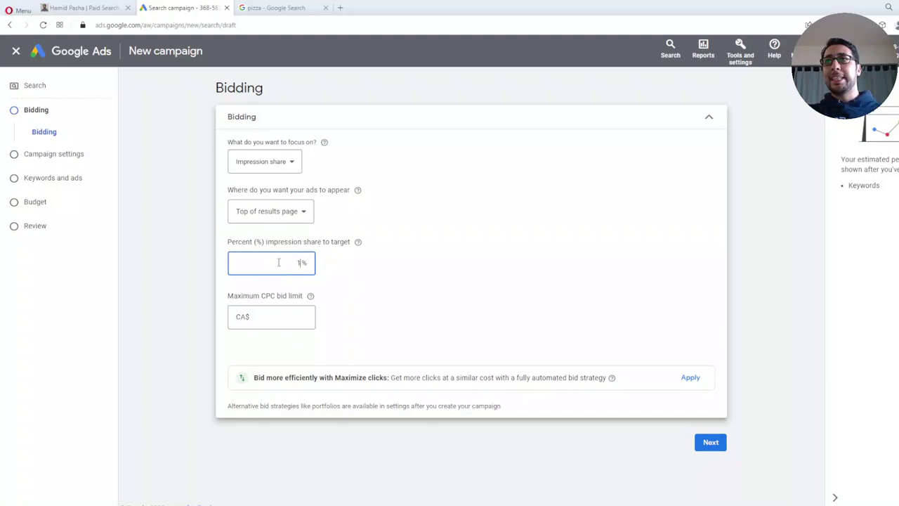
text(1000)
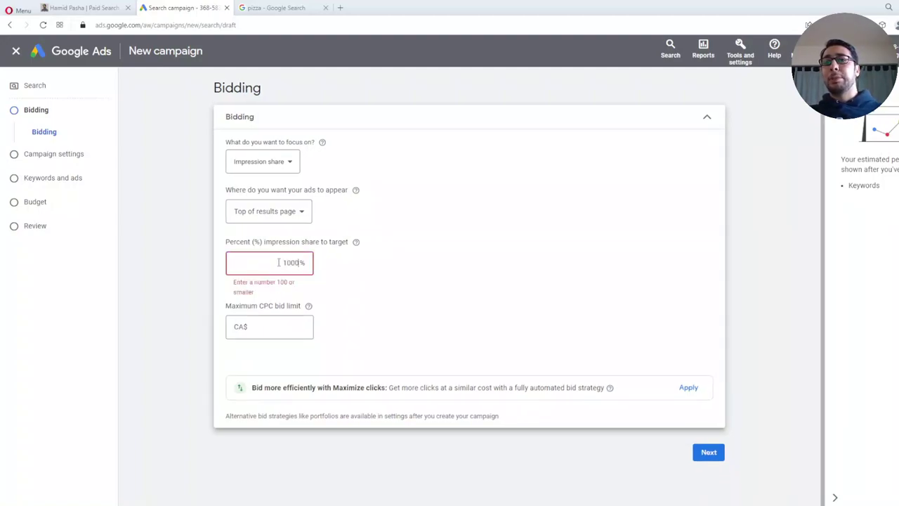
key(BackSpace)
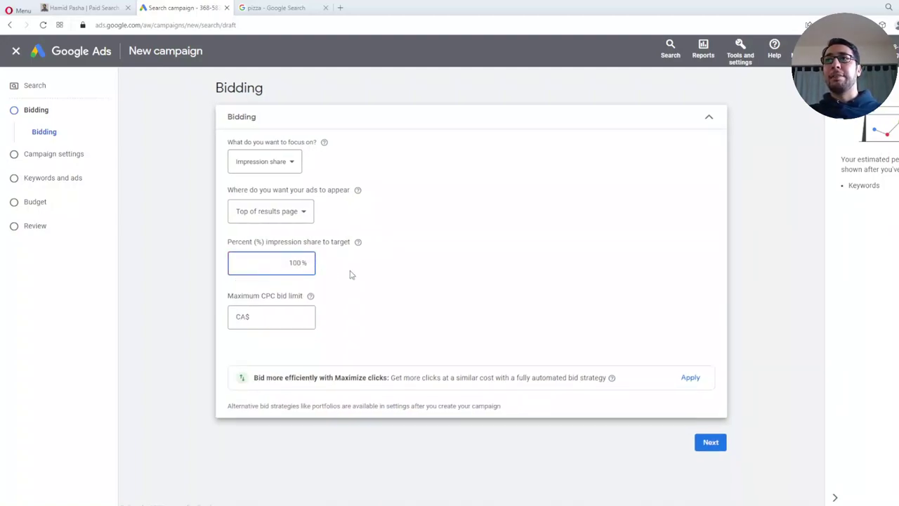
click(169, 276)
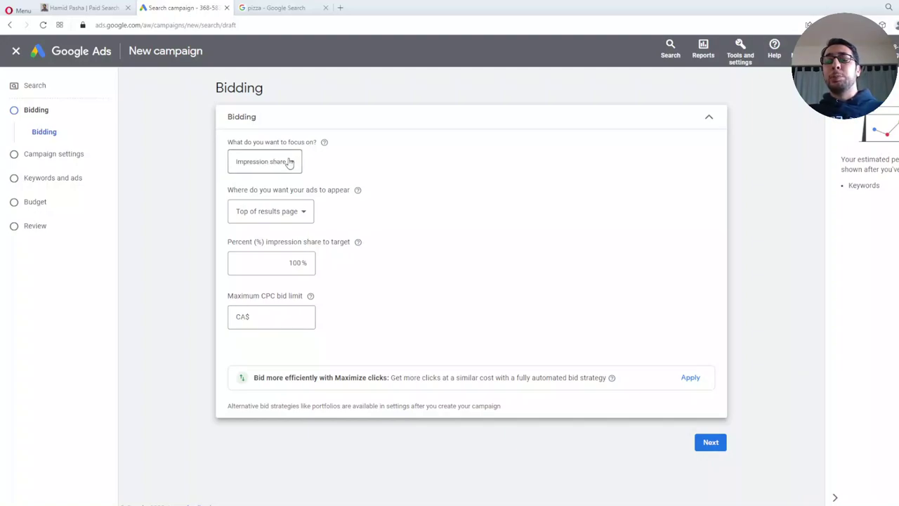
Check the sponsored pizza results again, and set the campaign's maximum CPC bid limit to CA$10.00 in Google Ads.
click(279, 7)
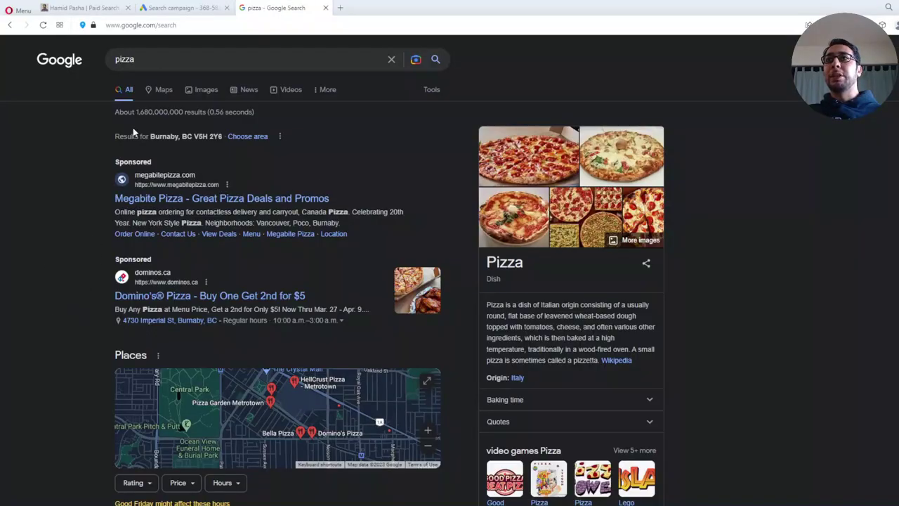
click(210, 7)
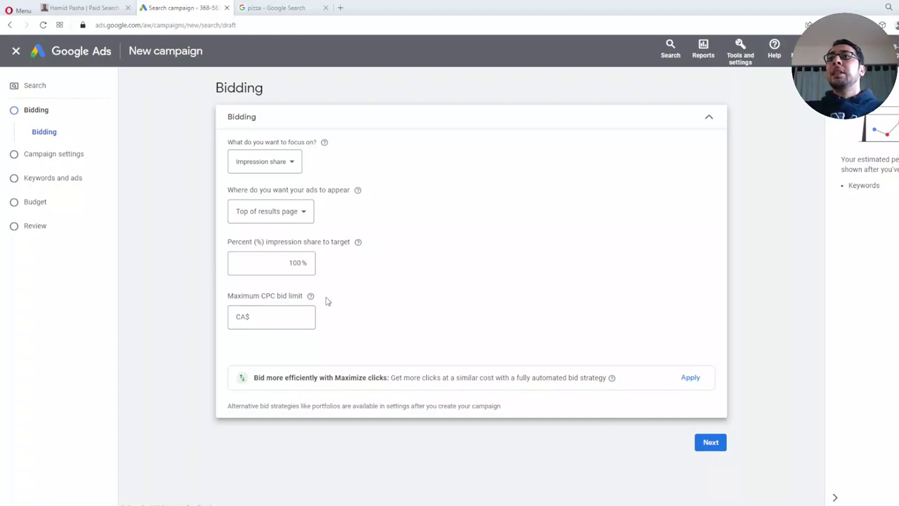
drag(227, 295, 264, 298)
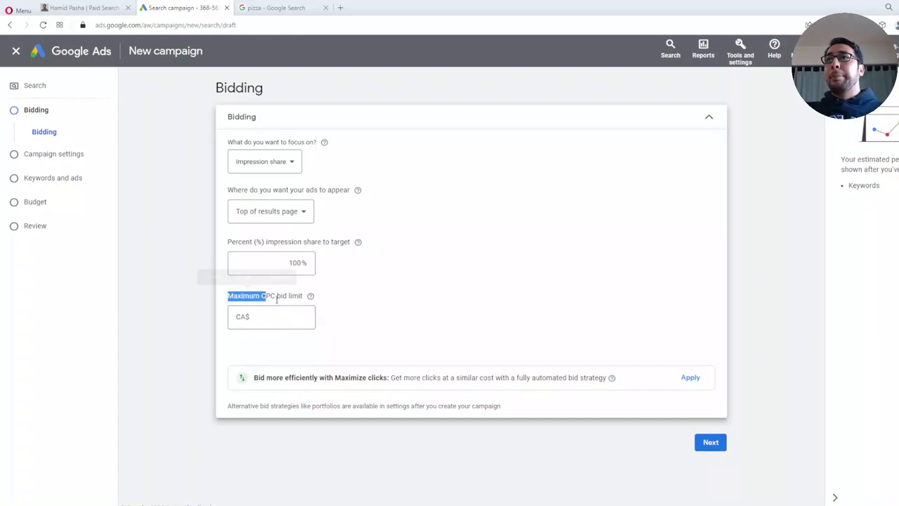
click(287, 317)
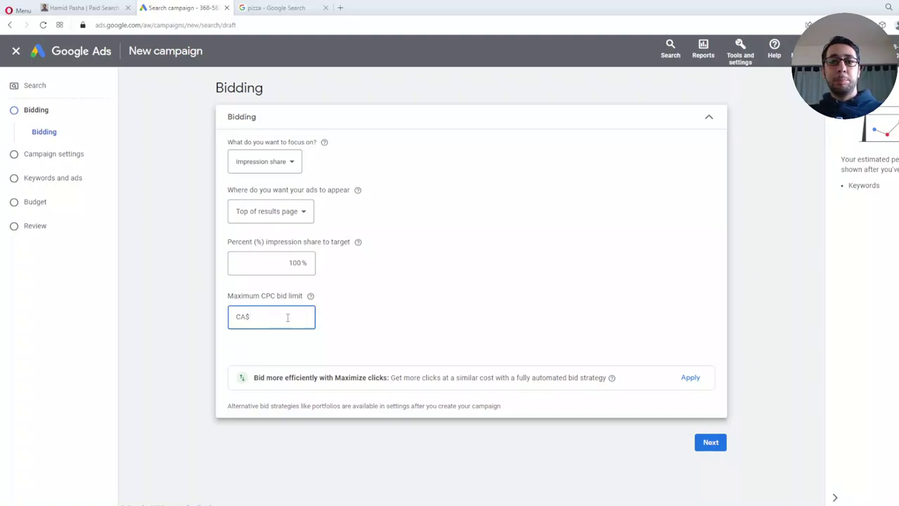
text(10)
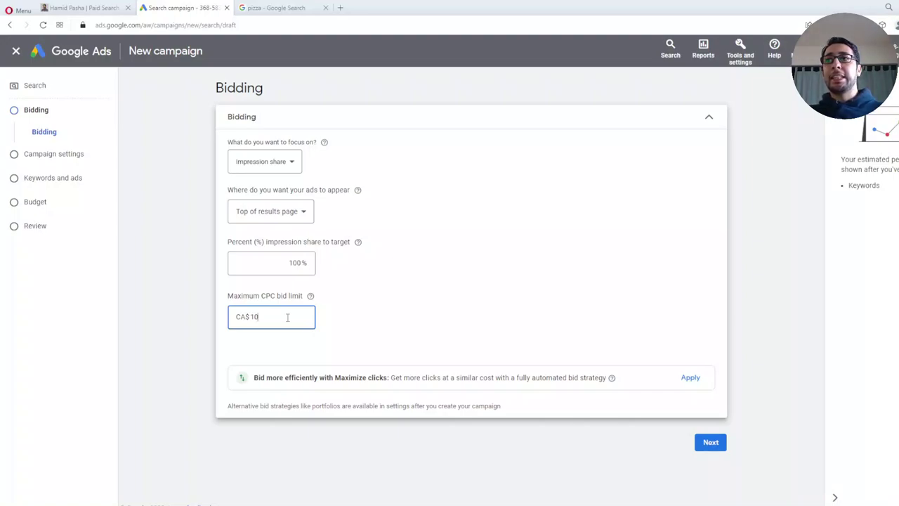
click(191, 318)
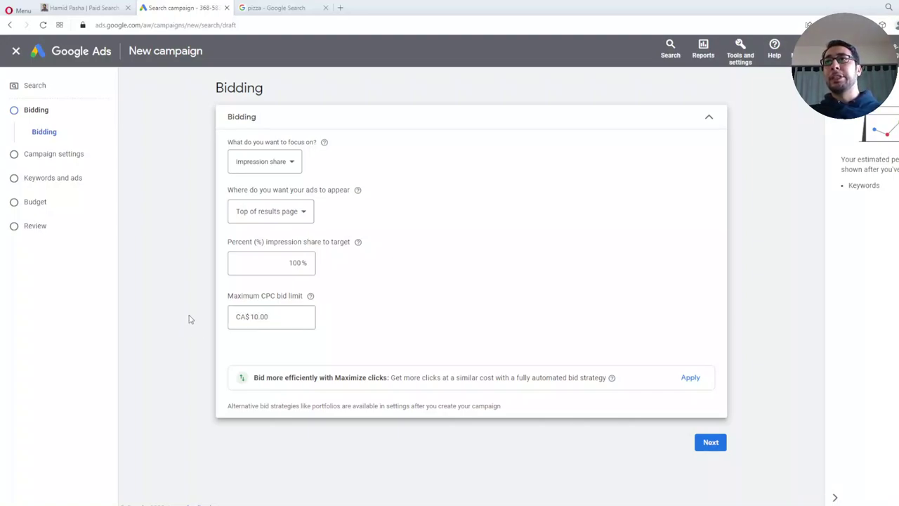
click(272, 317)
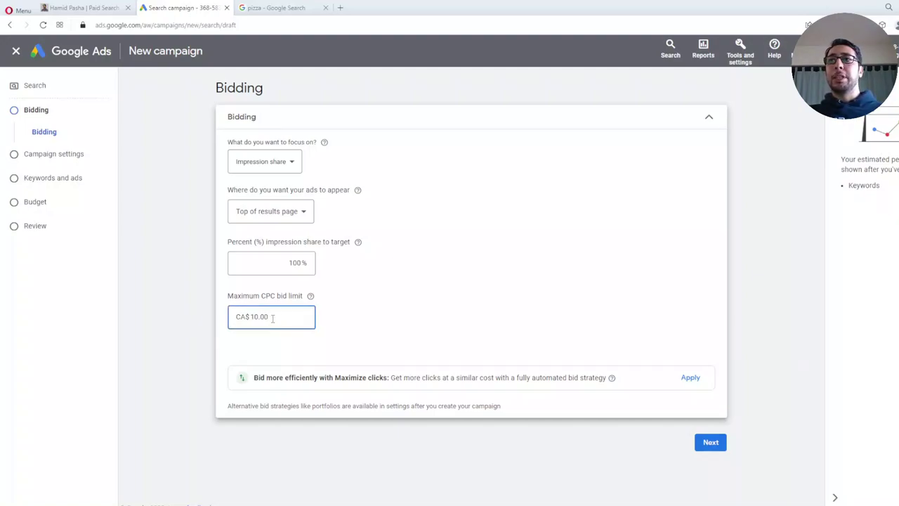
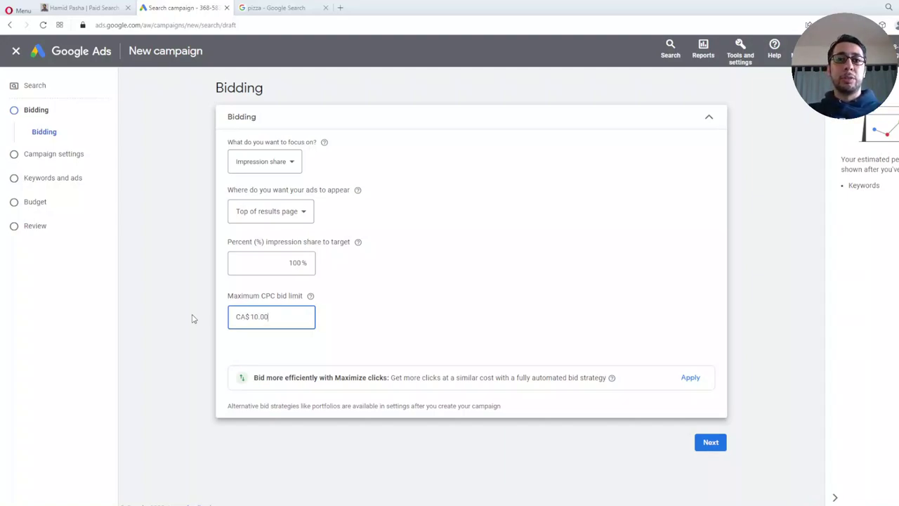
click(786, 337)
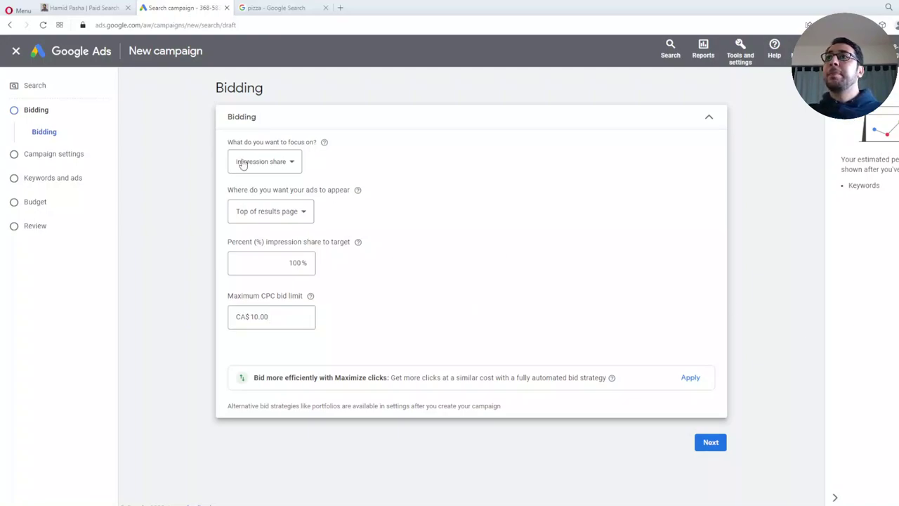
Set the bidding focus to Clicks with a maximum CPC bid limit of CA$10, and continue to the campaign settings.
click(265, 167)
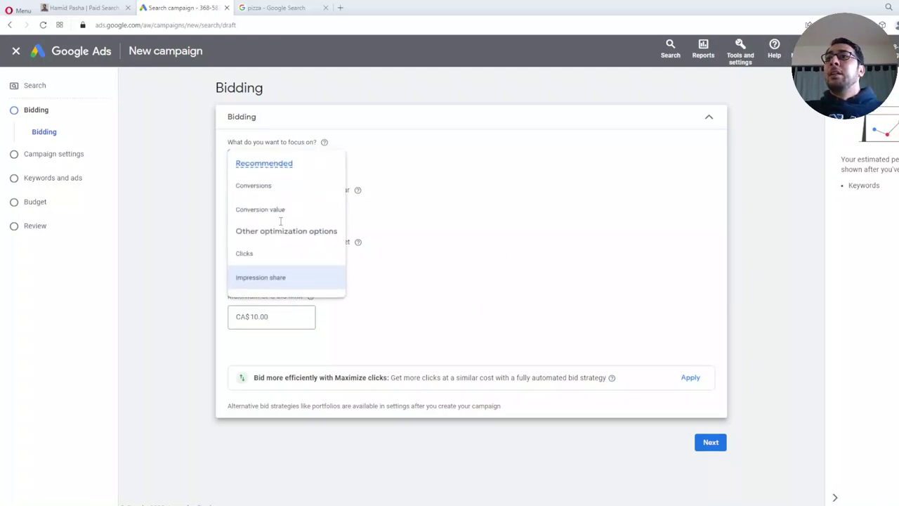
click(248, 254)
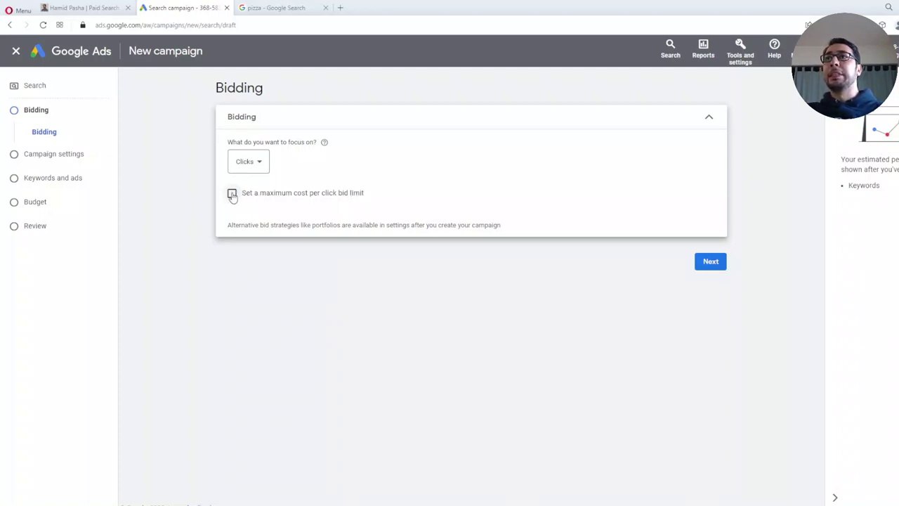
click(258, 231)
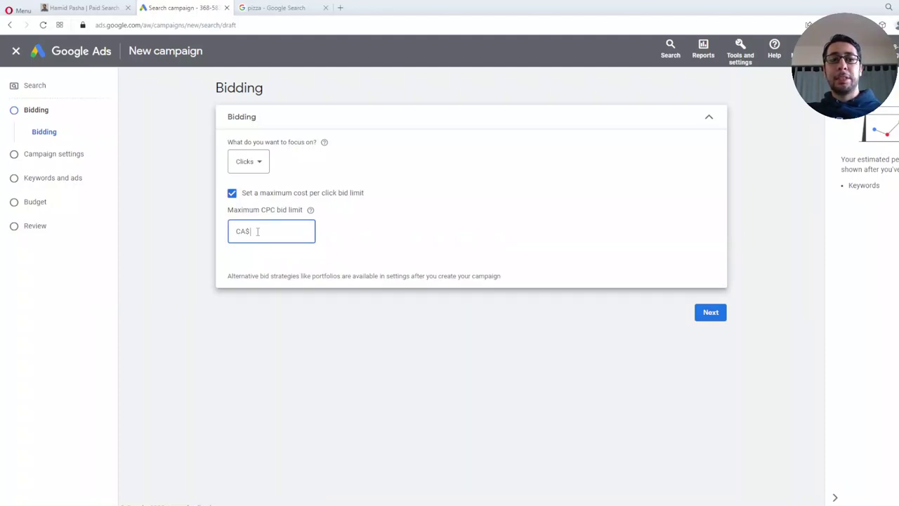
text(10)
click(153, 203)
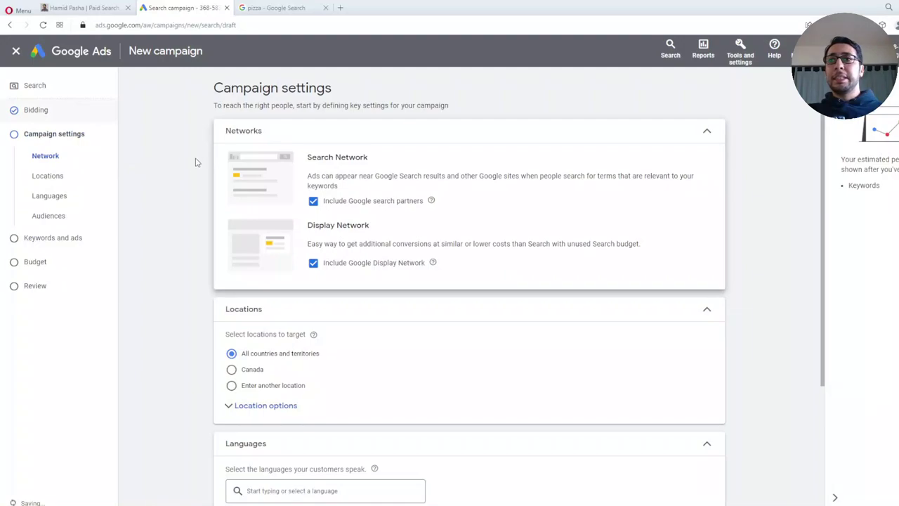
Look over the campaign settings and examine the Google results page and search suggestions for pizza.
scroll(668, 310, down, 3)
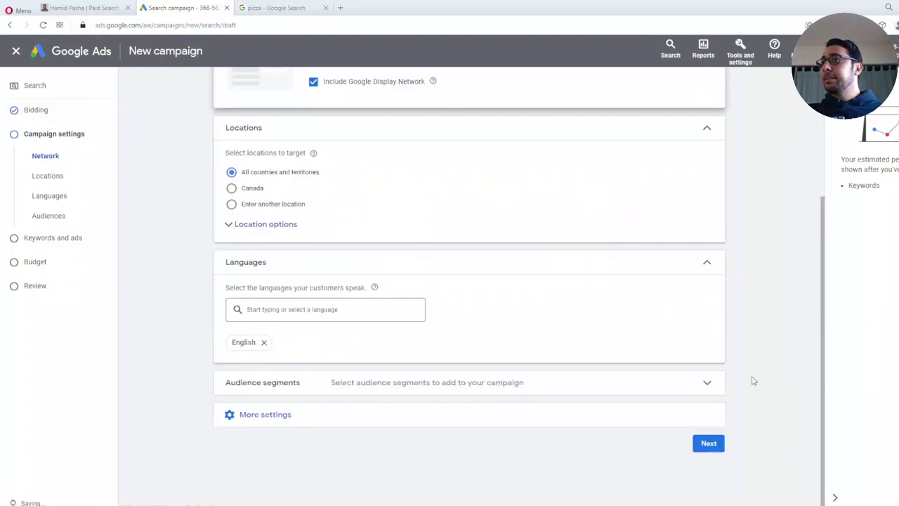
scroll(148, 256, up, 3)
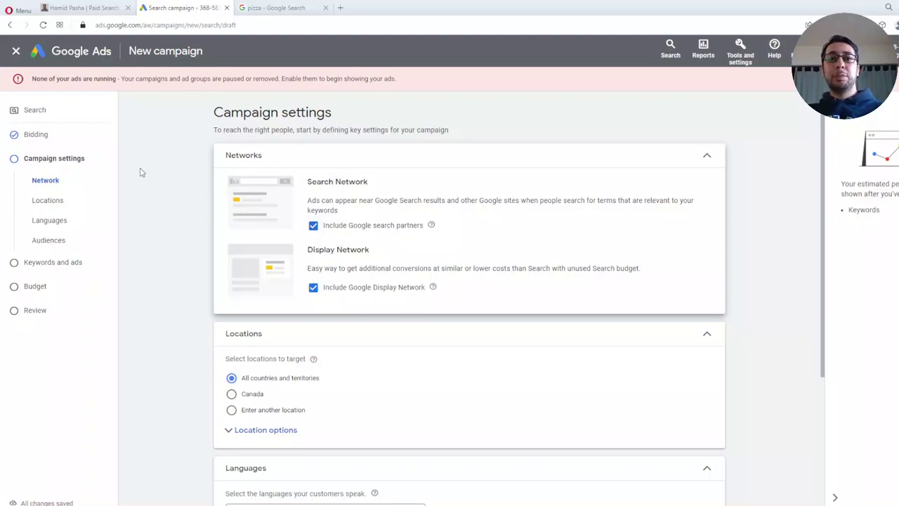
click(314, 6)
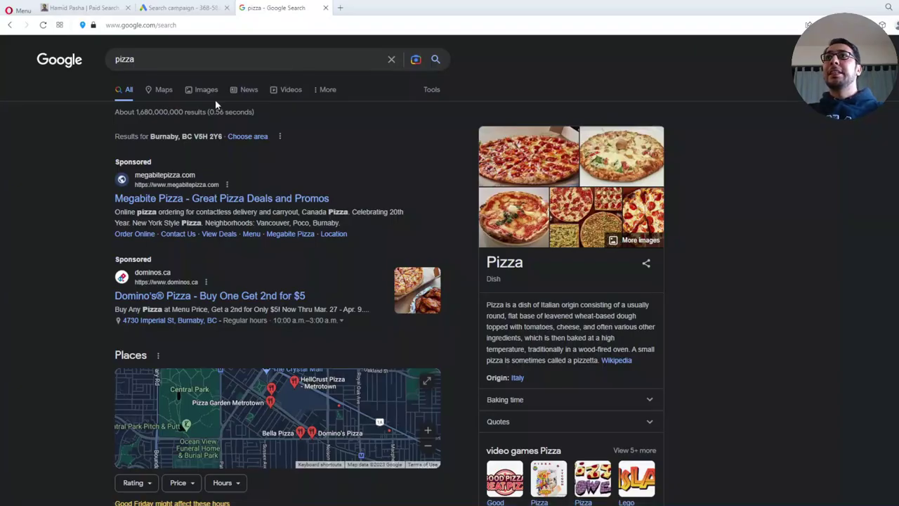
click(210, 51)
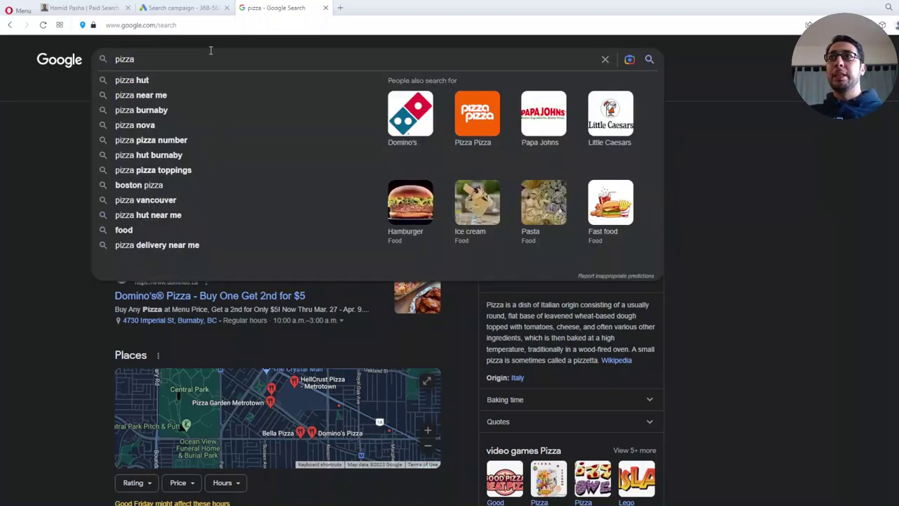
click(30, 196)
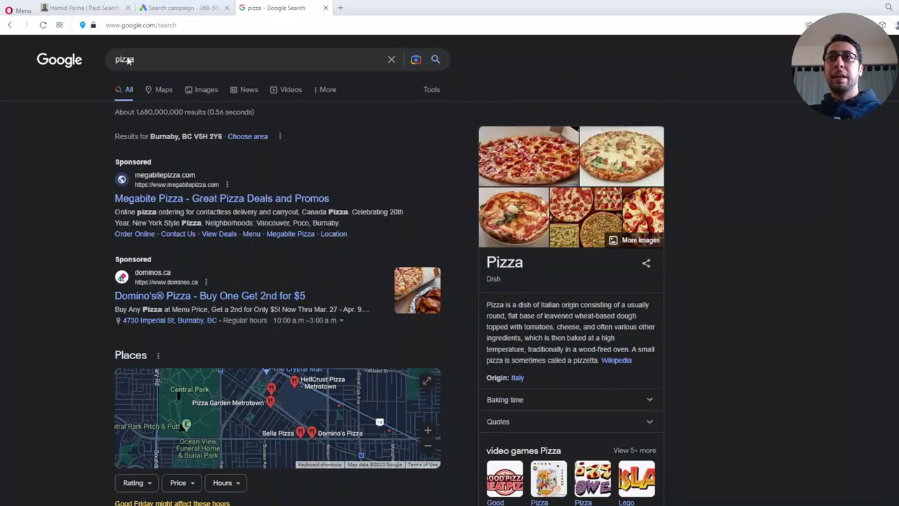
Return to the Google Ads campaign settings and exclude both the Google Display Network and Google search partners.
click(173, 9)
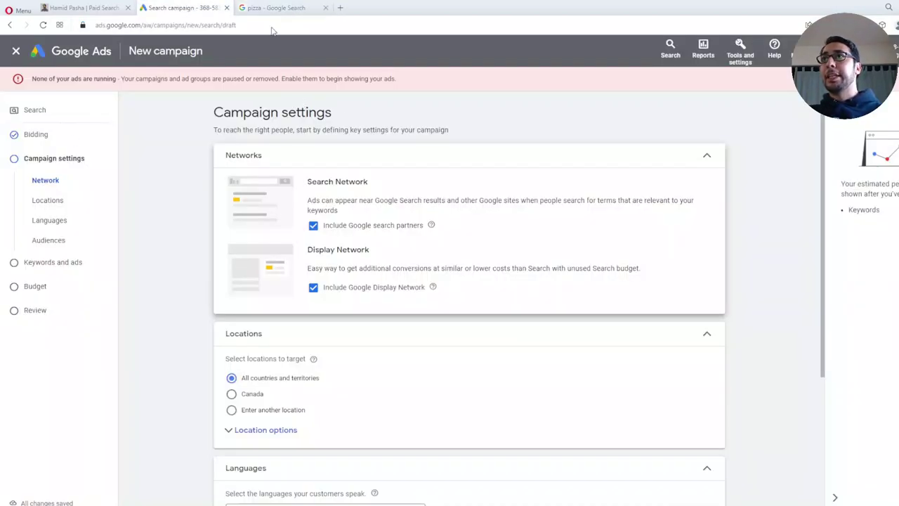
key(ctrl+Tab)
click(179, 10)
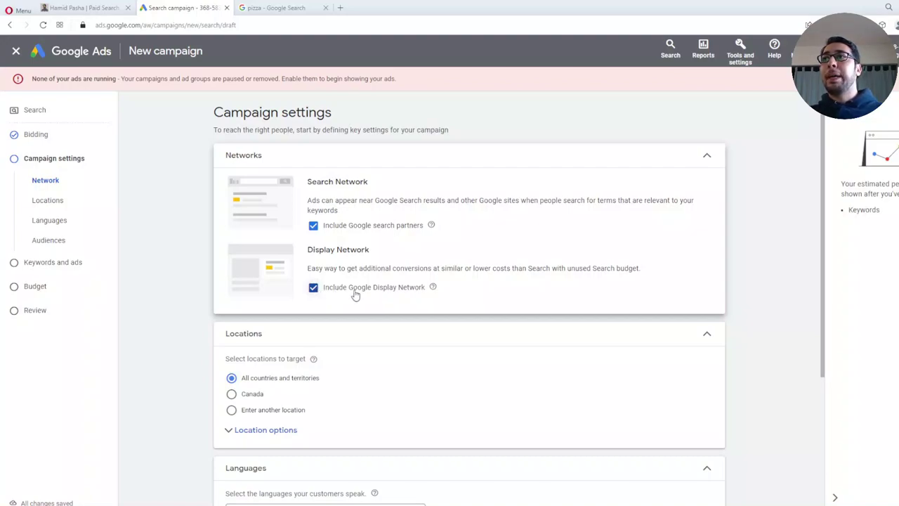
click(313, 288)
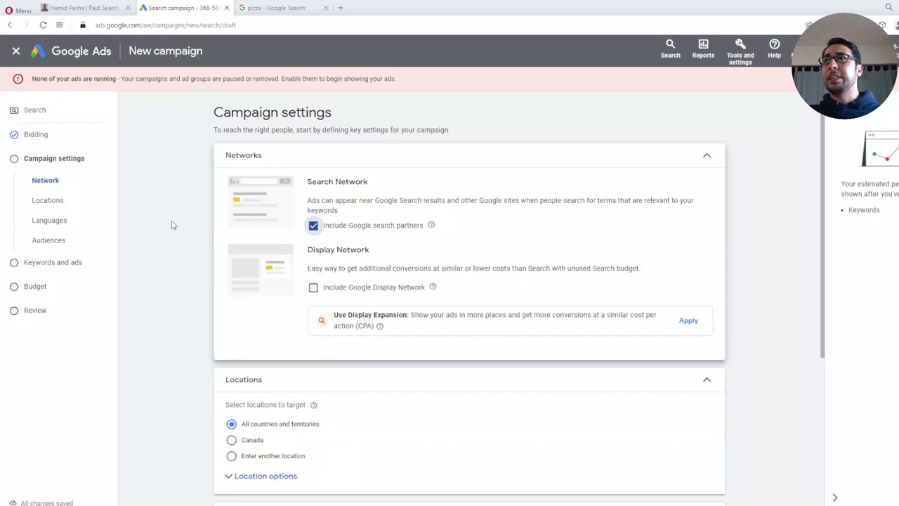
click(314, 232)
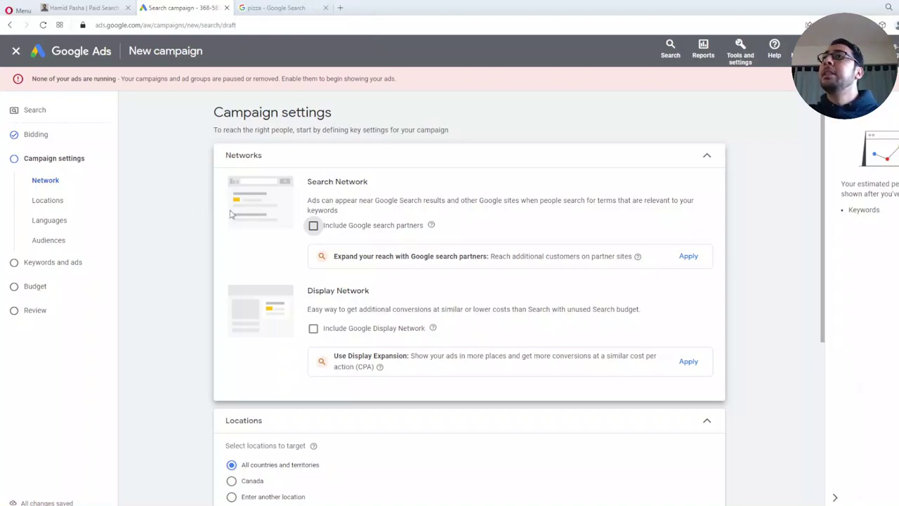
Expand the location options and add the city of Toronto, Ontario, Canada as a custom targeted location.
scroll(192, 229, down, 4)
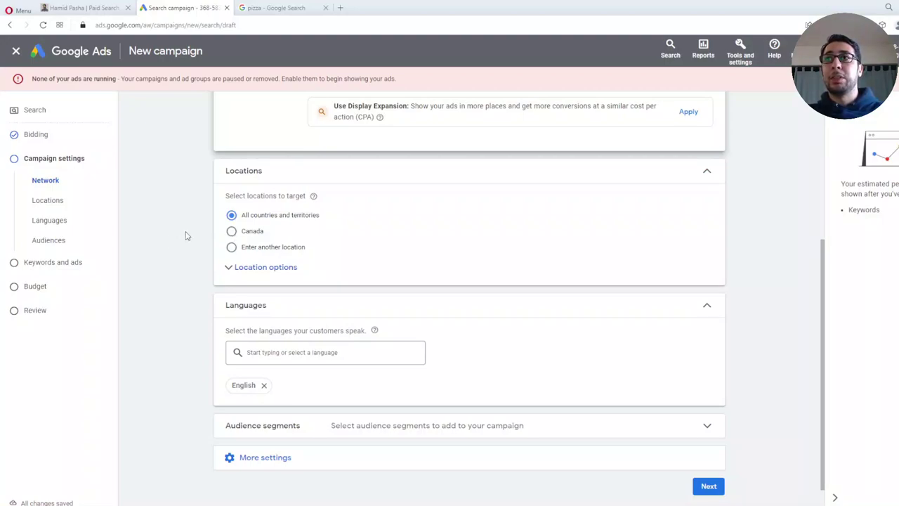
click(229, 270)
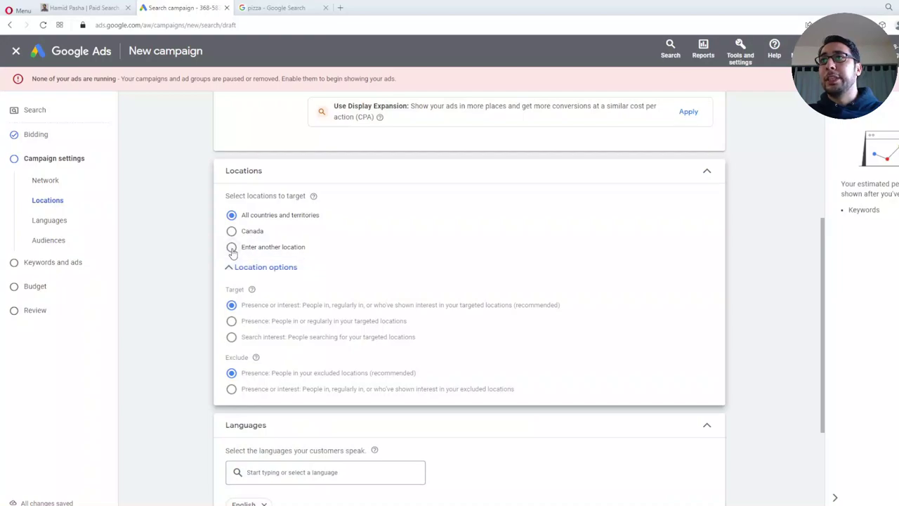
click(231, 249)
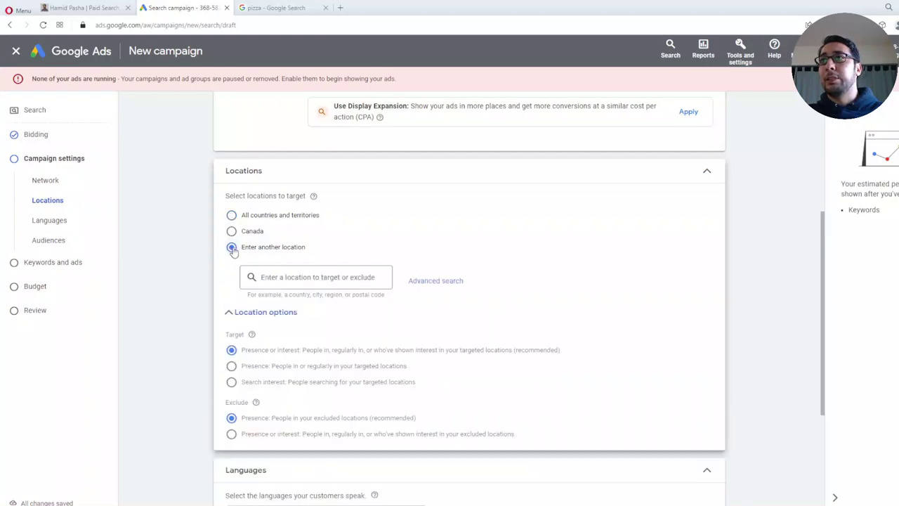
click(334, 283)
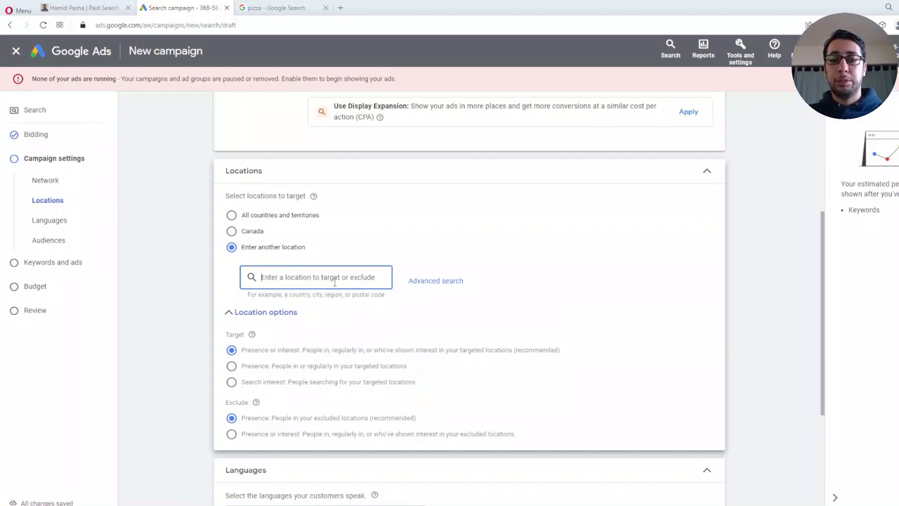
text(toro)
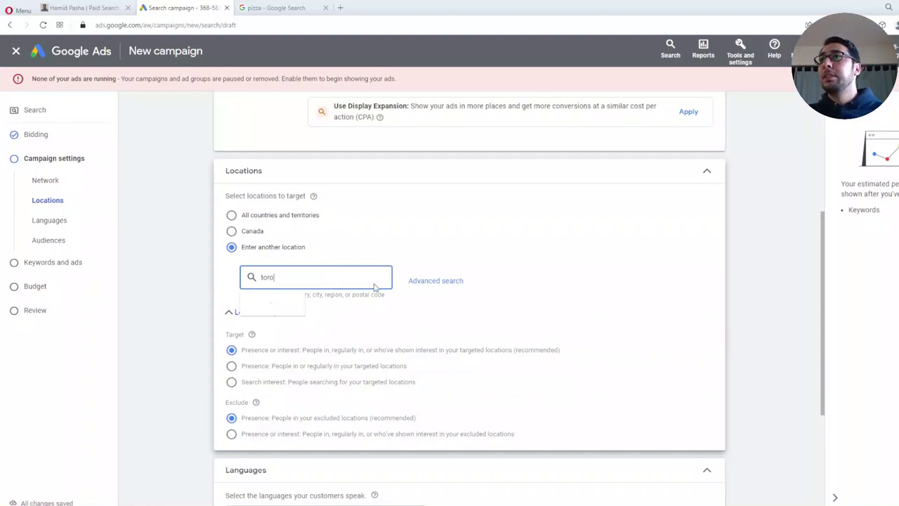
text(nt)
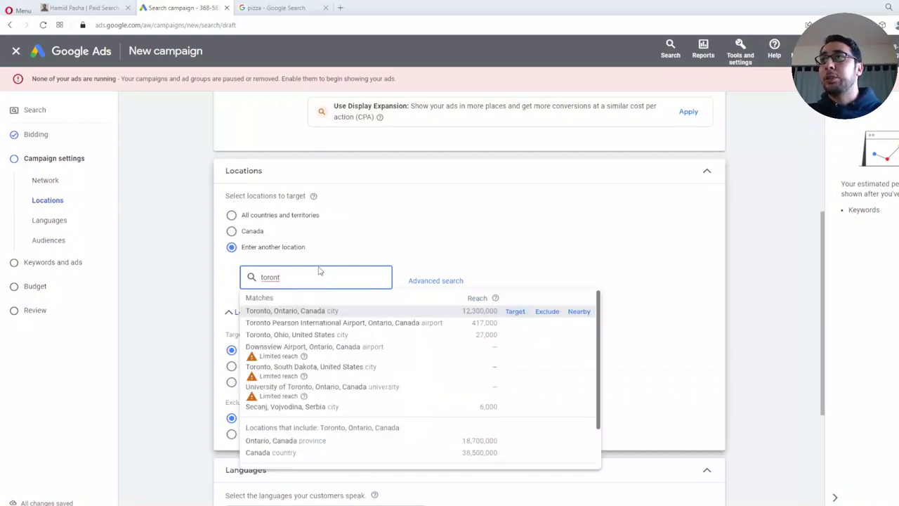
key(Return)
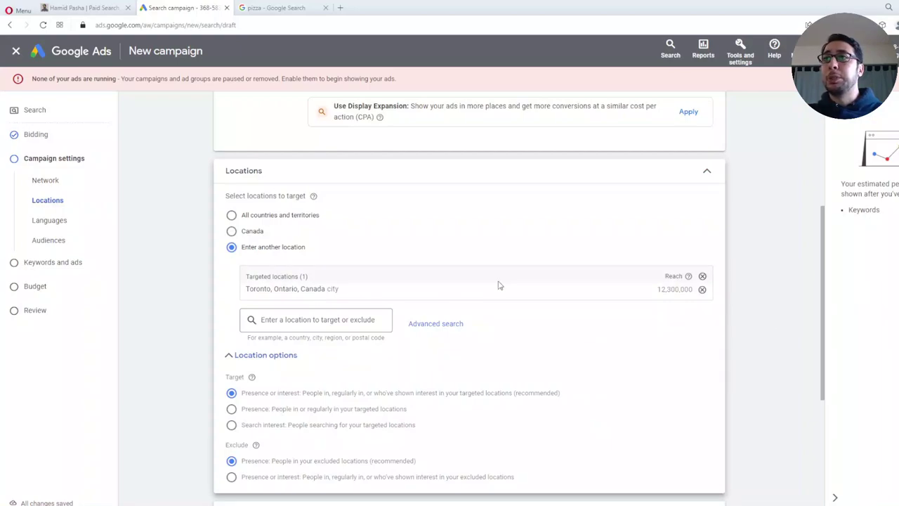
Examine the location and radius targeting in the advanced location search, including the distance units, and close it without saving.
scroll(498, 285, down, 1)
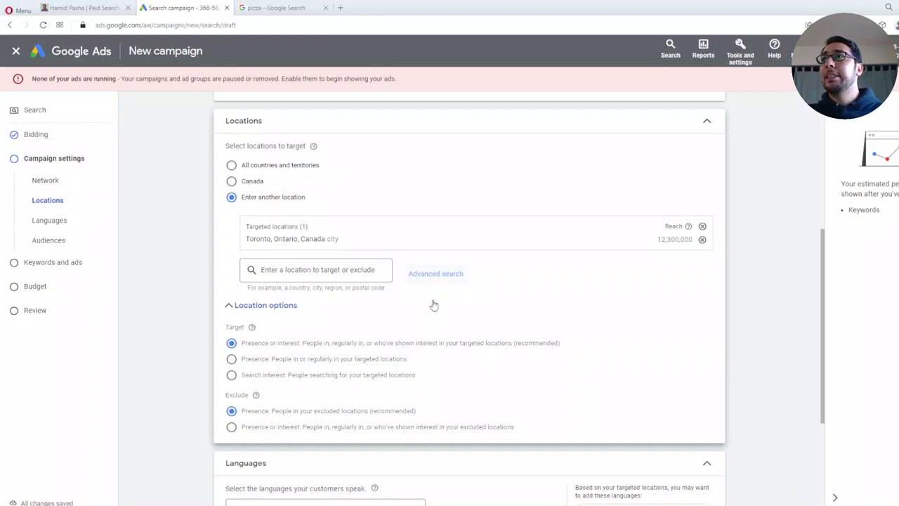
click(434, 273)
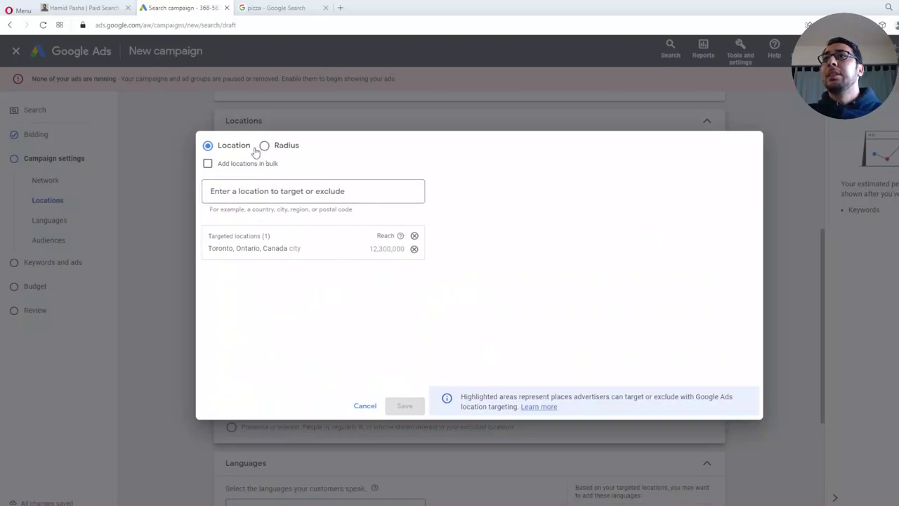
click(288, 191)
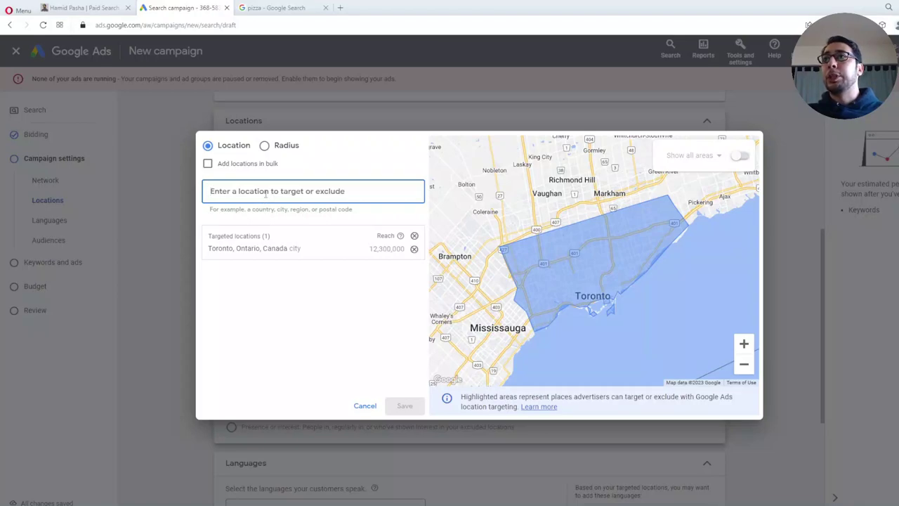
click(264, 148)
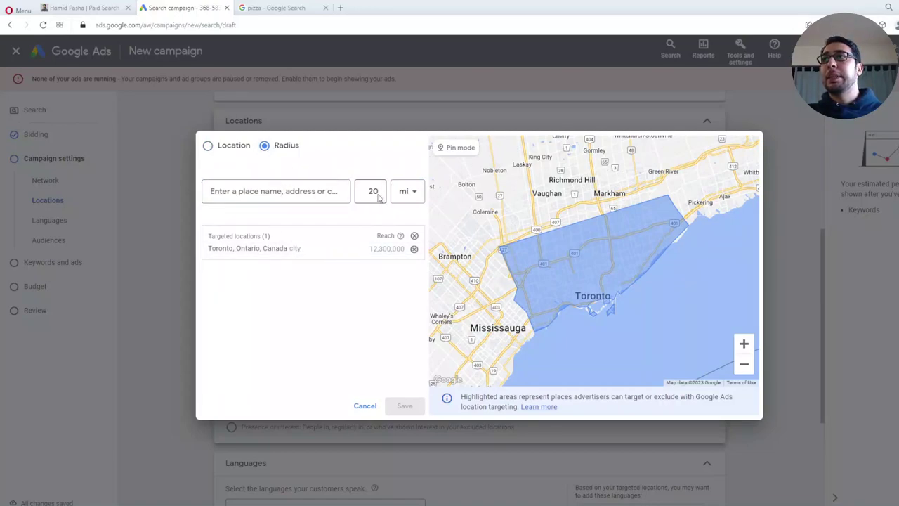
click(416, 191)
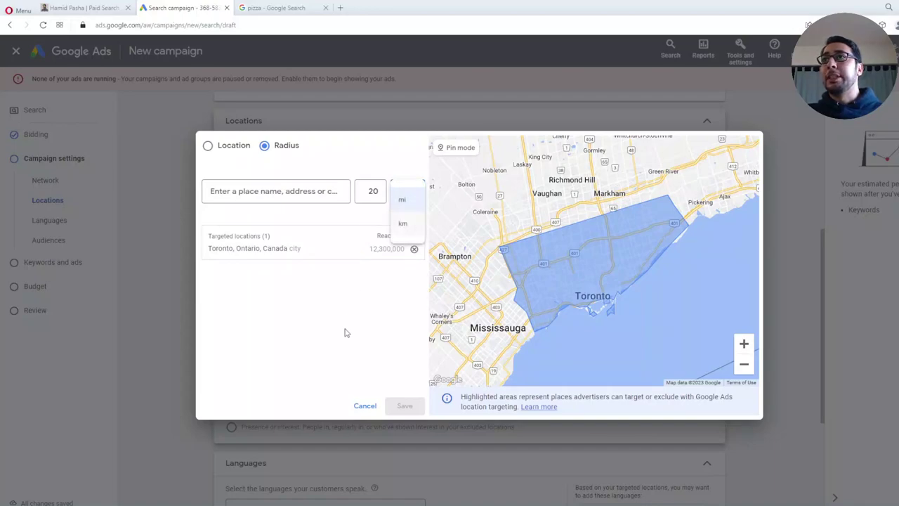
click(344, 332)
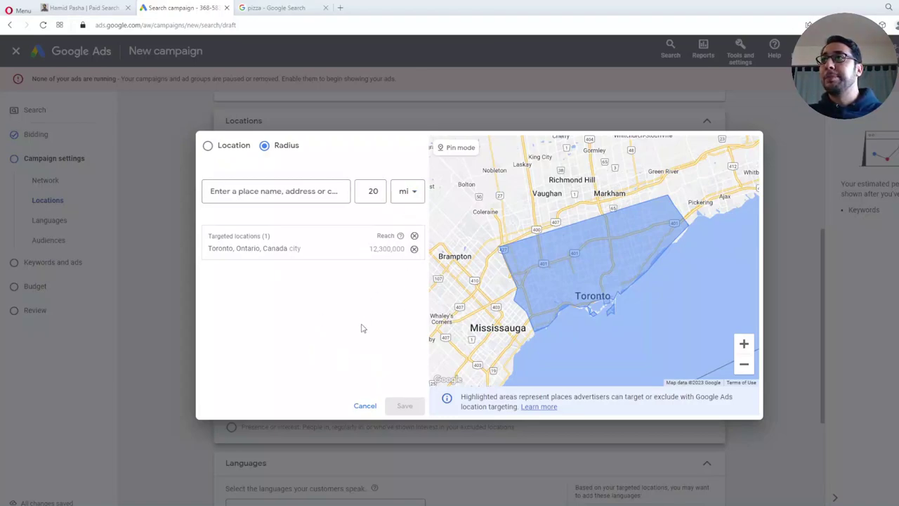
click(365, 406)
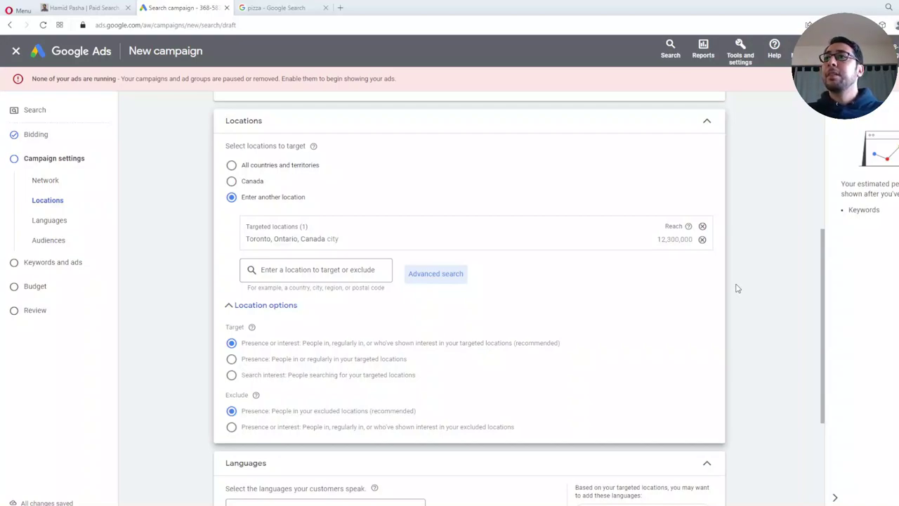
Compare the location target options and choose Presence: People in or regularly in your targeted locations.
scroll(197, 317, down, 1)
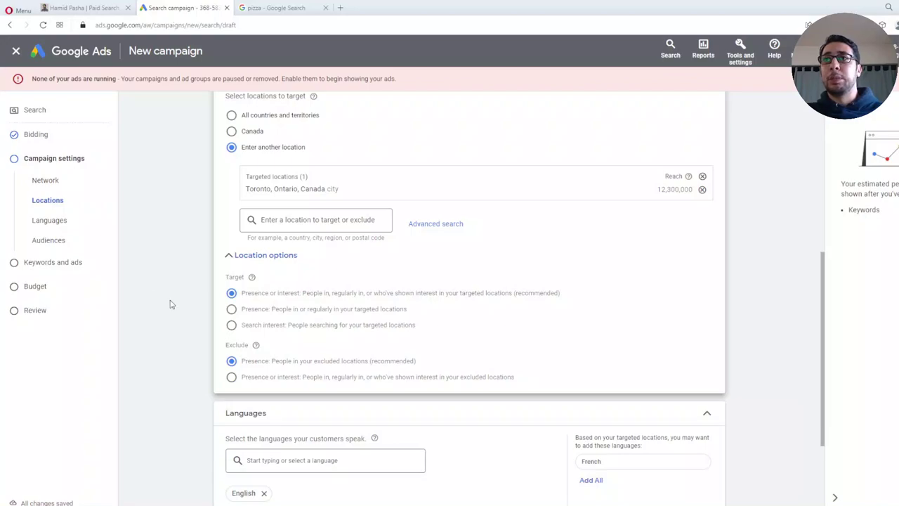
click(232, 310)
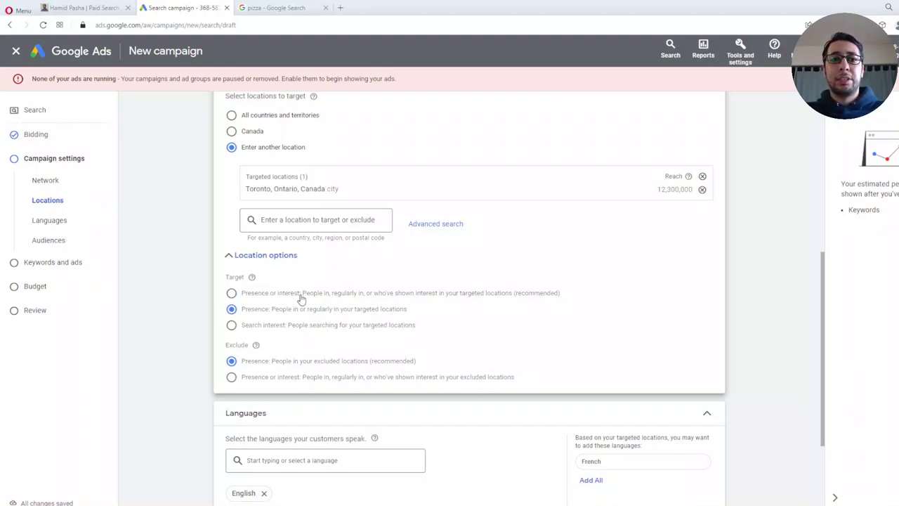
click(233, 293)
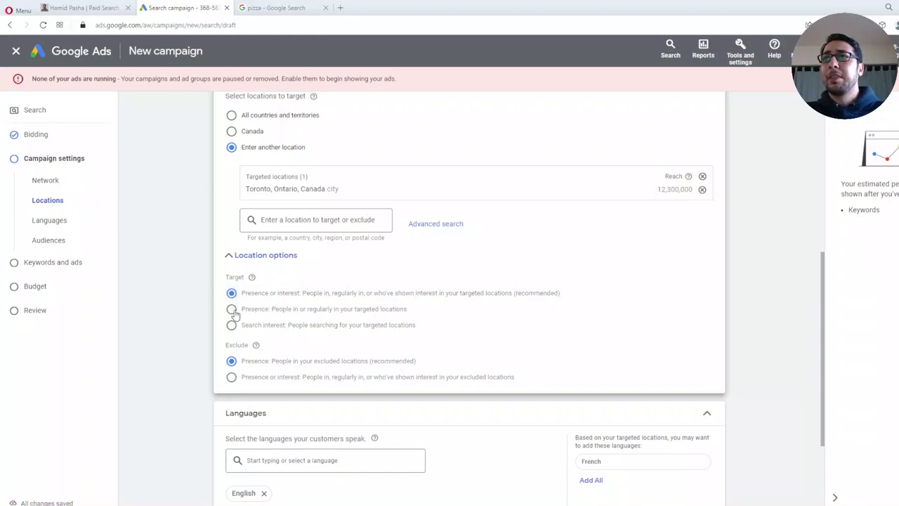
click(232, 310)
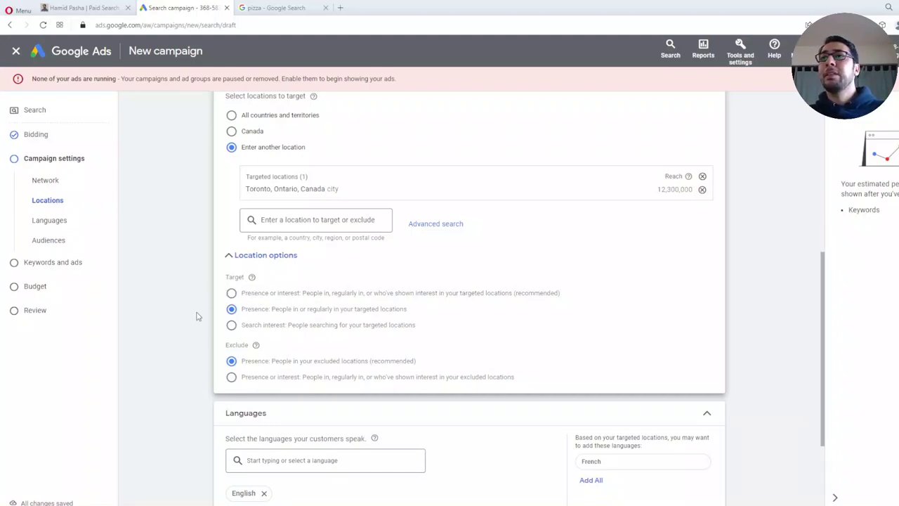
Replace the Toronto location target with the whole country of Canada.
mouse_move(256, 347)
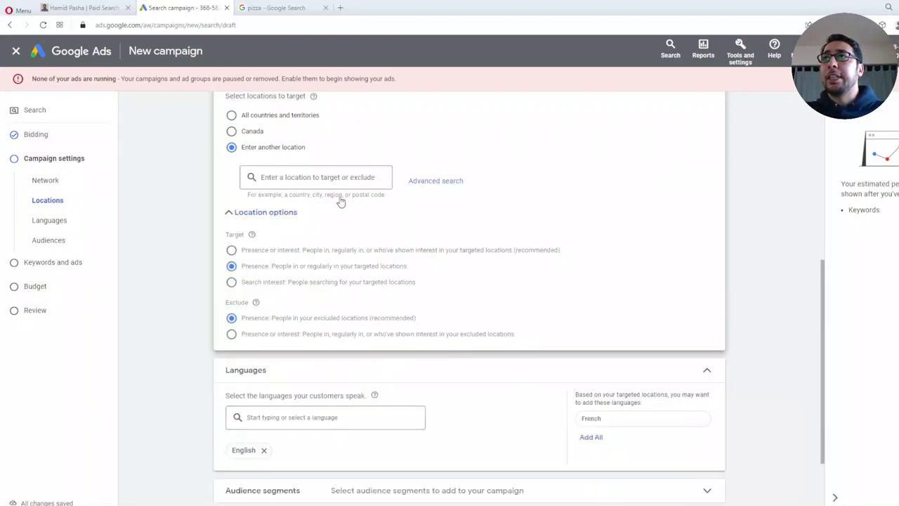
click(286, 178)
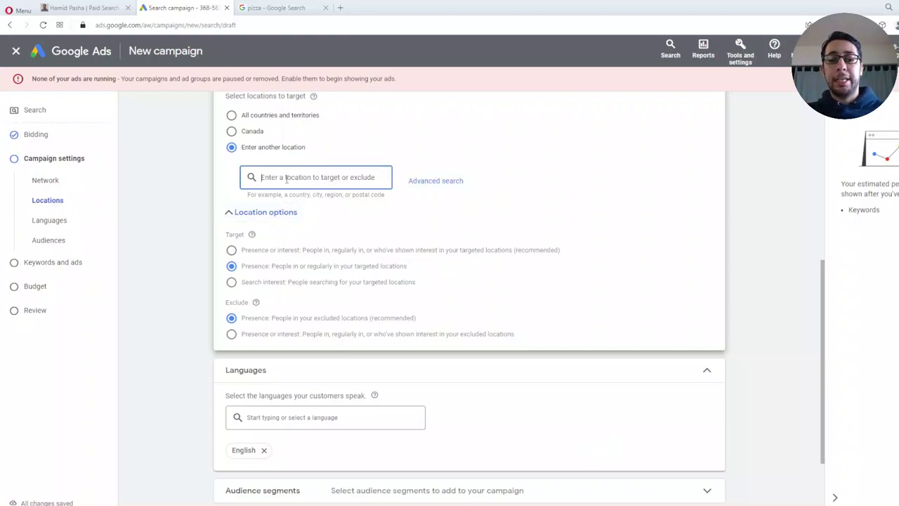
text(cana)
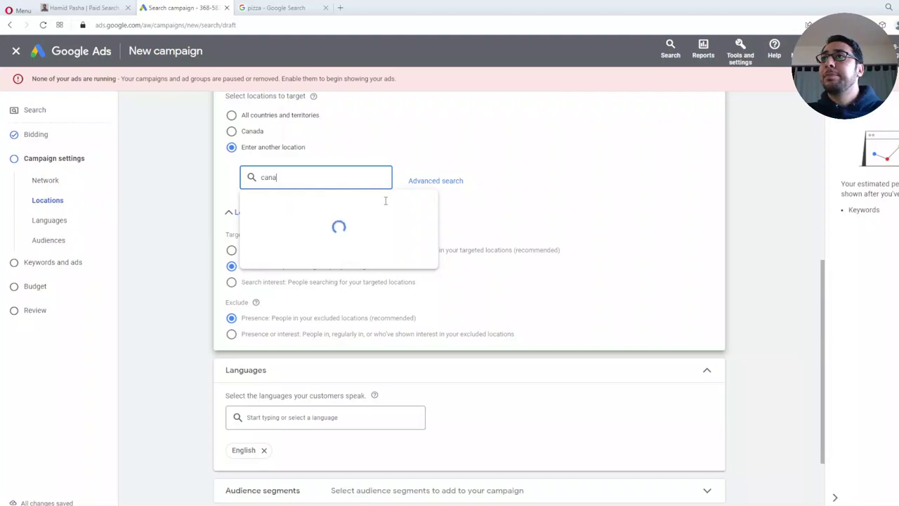
text(da)
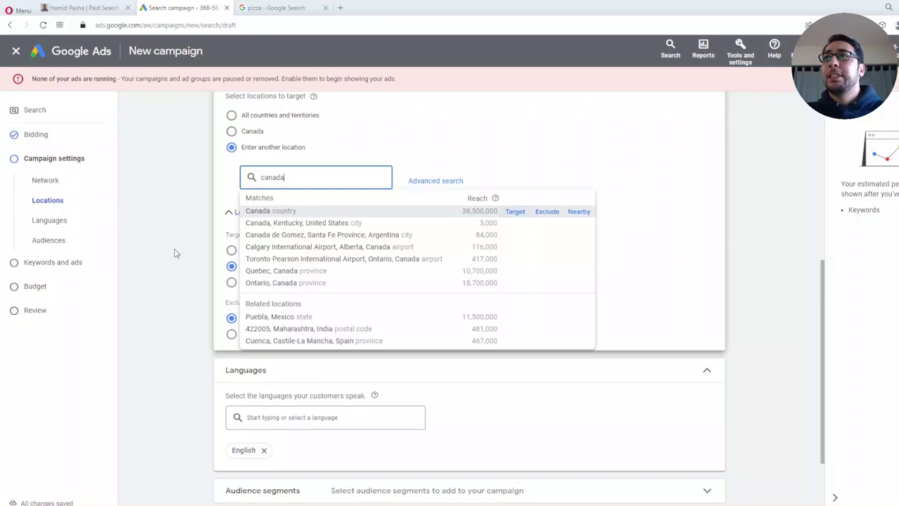
key(Return)
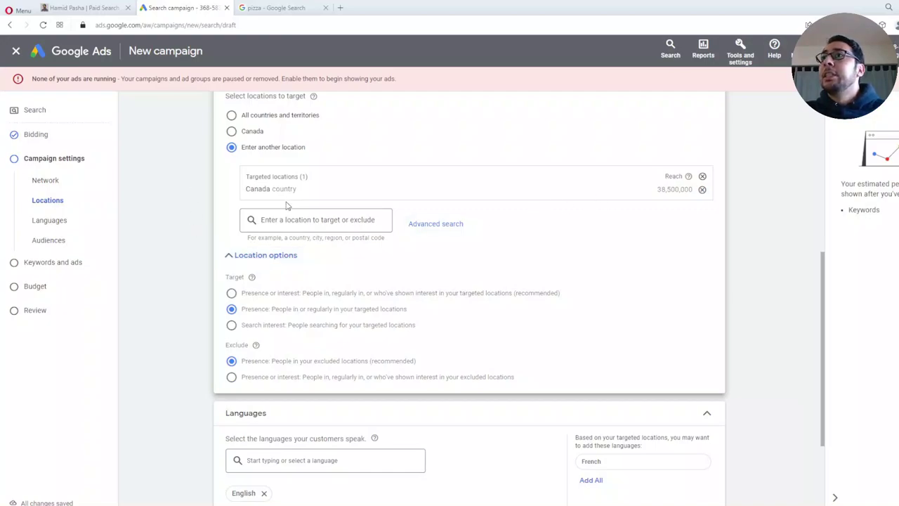
Search for Quebec and exclude the province of Quebec, Canada from the campaign's locations.
click(320, 219)
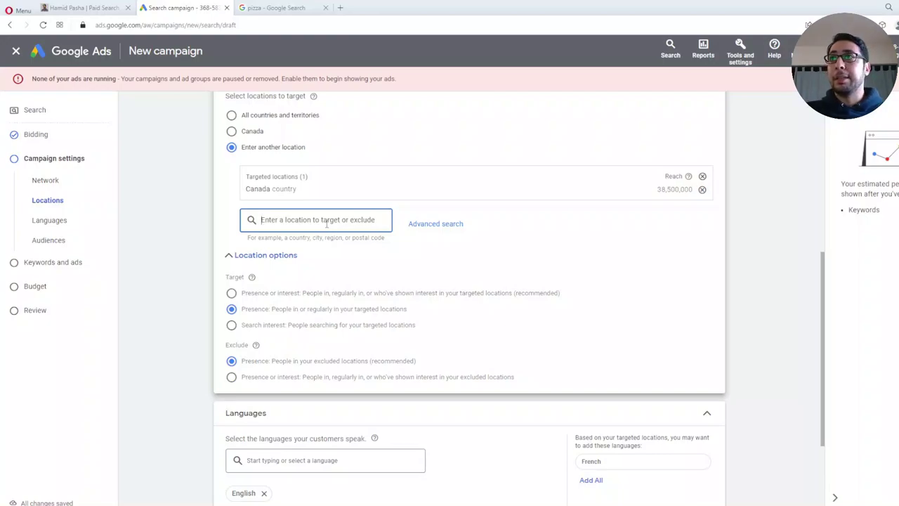
text(q)
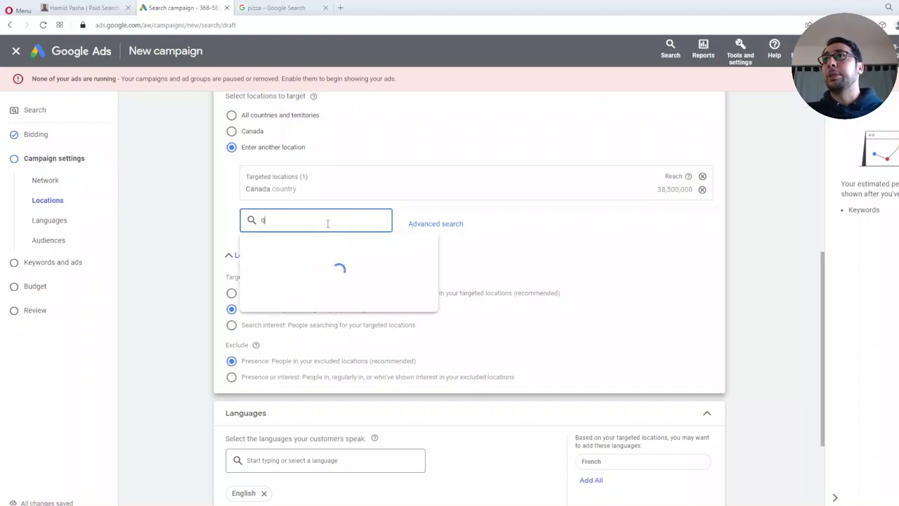
text(ue)
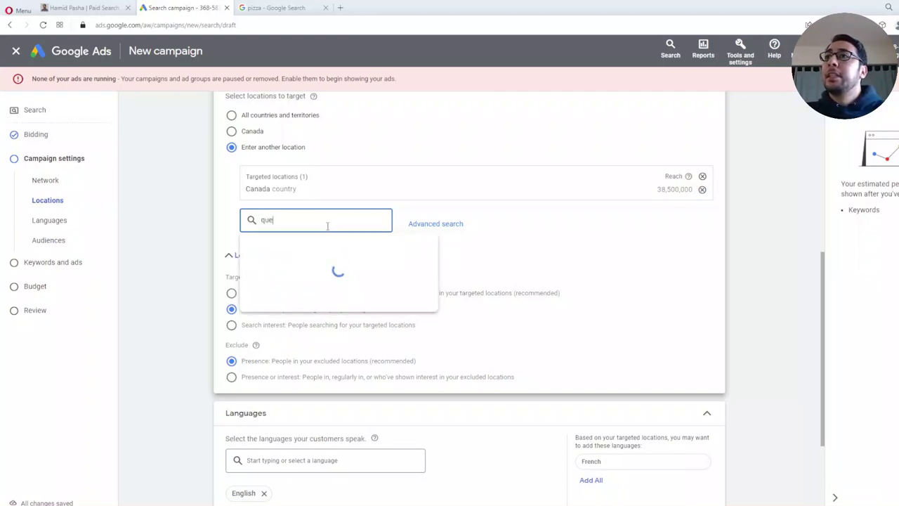
text(b)
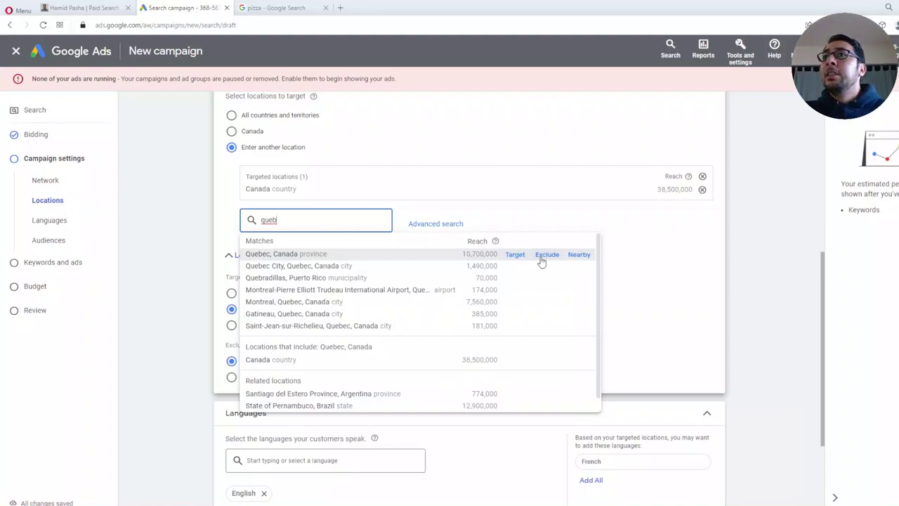
click(546, 255)
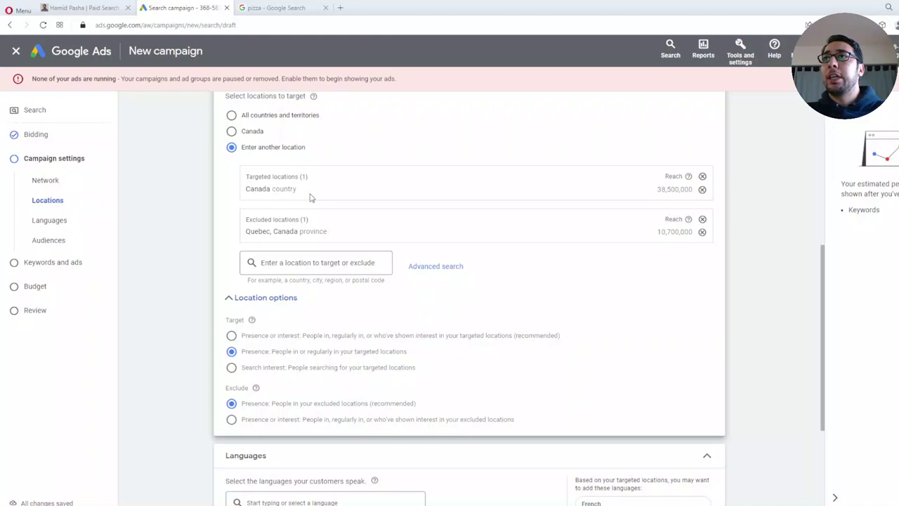
drag(245, 237, 305, 232)
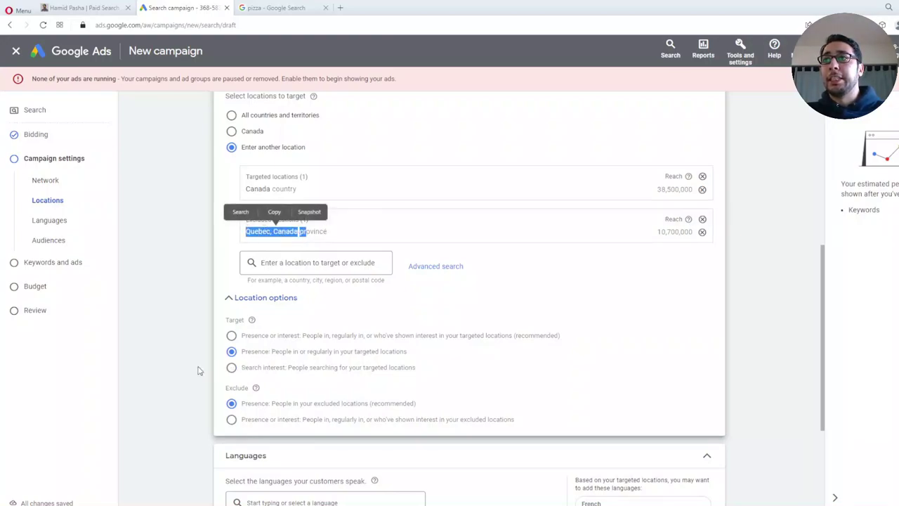
click(209, 346)
Remove English from the campaign languages and select All languages instead.
scroll(202, 338, down, 2)
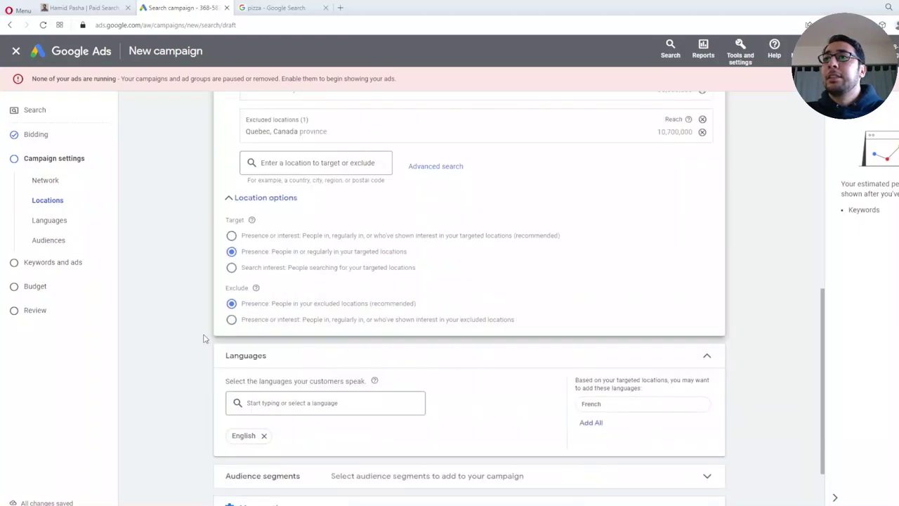
scroll(199, 339, down, 1)
scroll(199, 339, down, 1)
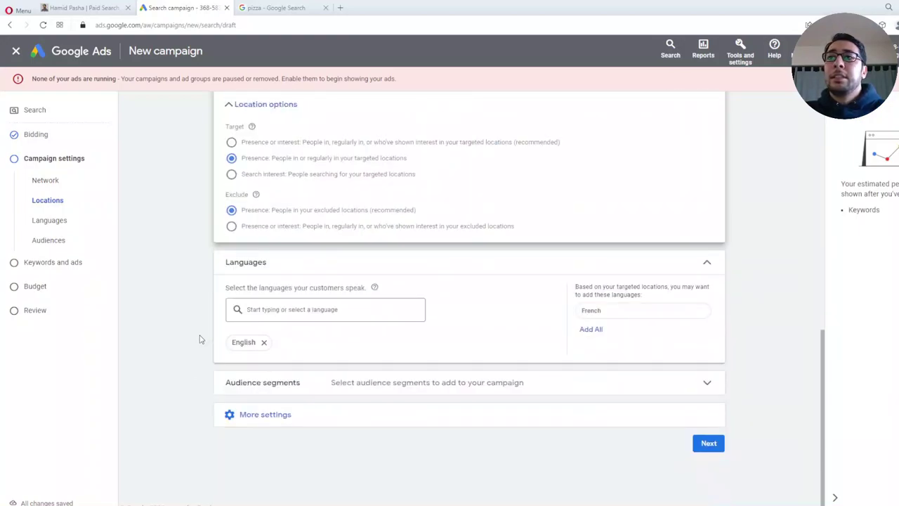
click(274, 309)
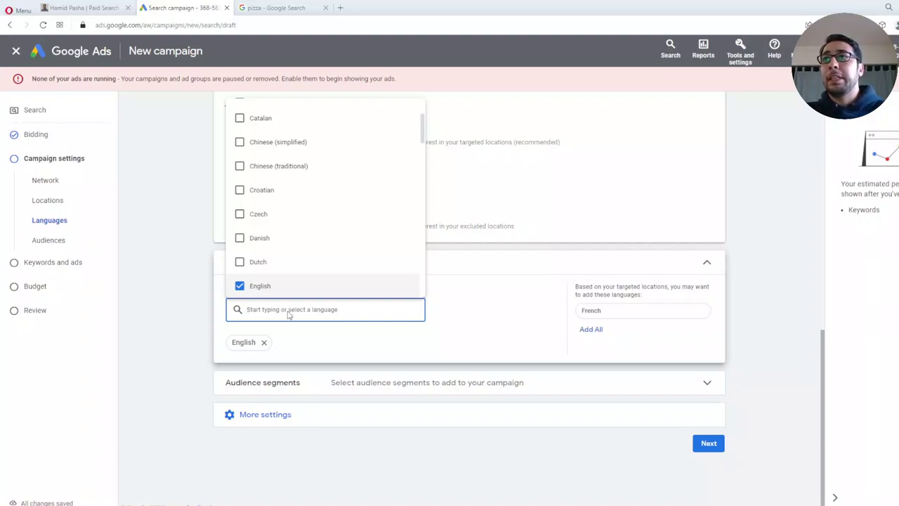
click(214, 307)
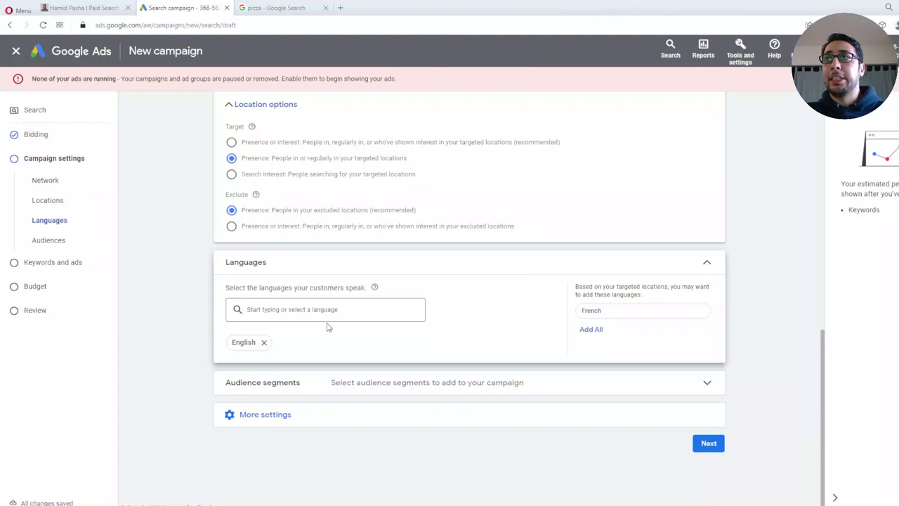
click(264, 343)
click(280, 309)
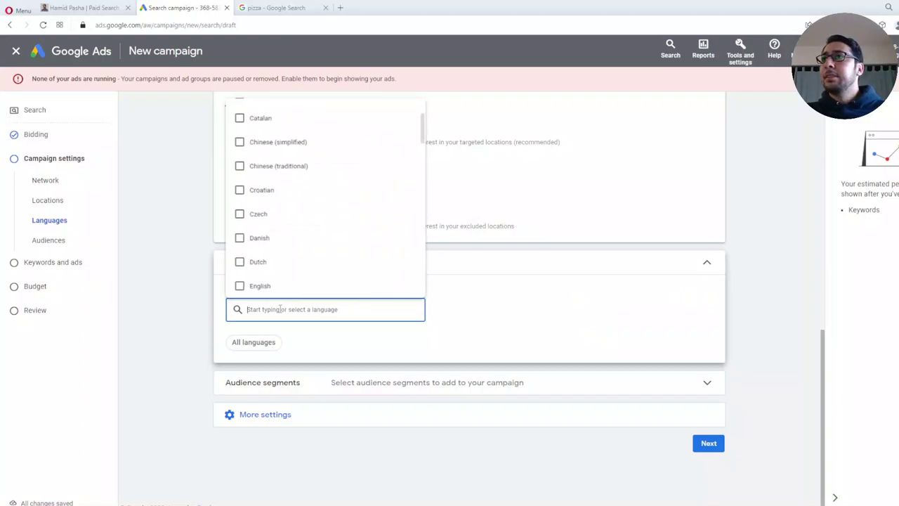
text(all)
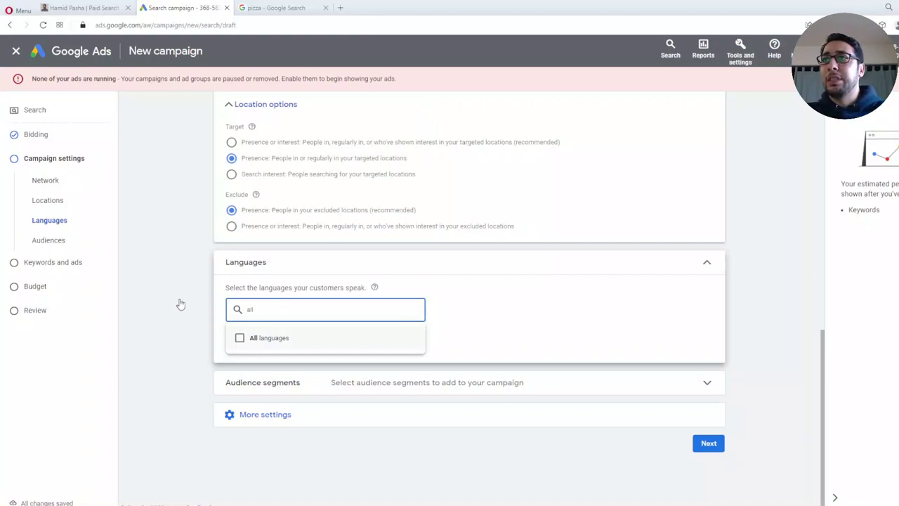
key(Return)
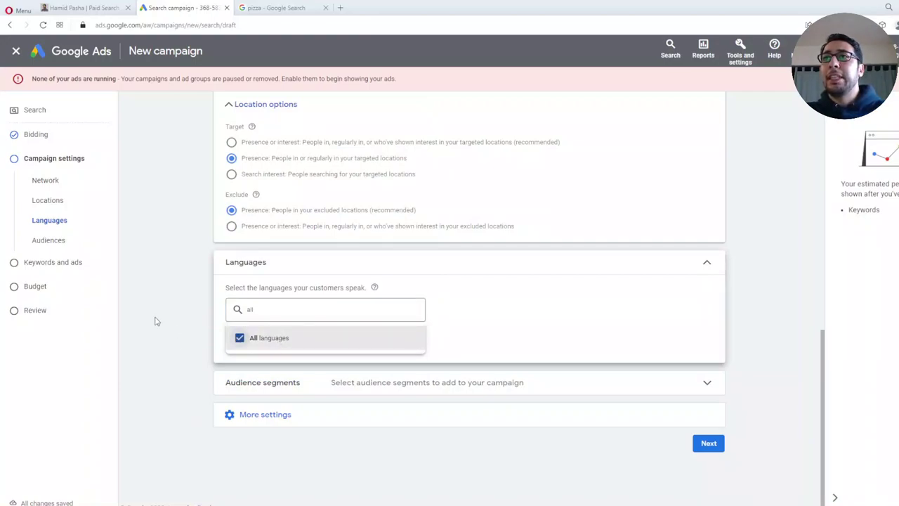
click(188, 347)
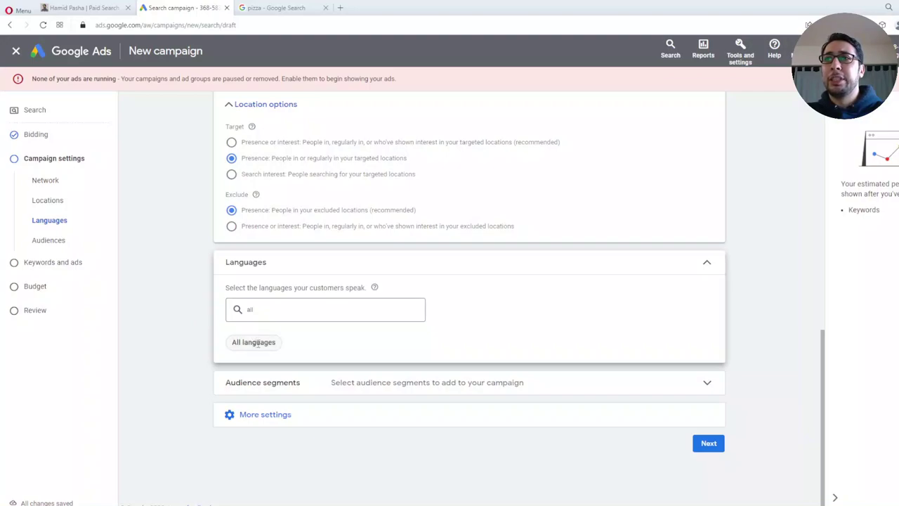
Expand the campaign's audience segments settings, including the segment list and the targeting setting.
click(437, 388)
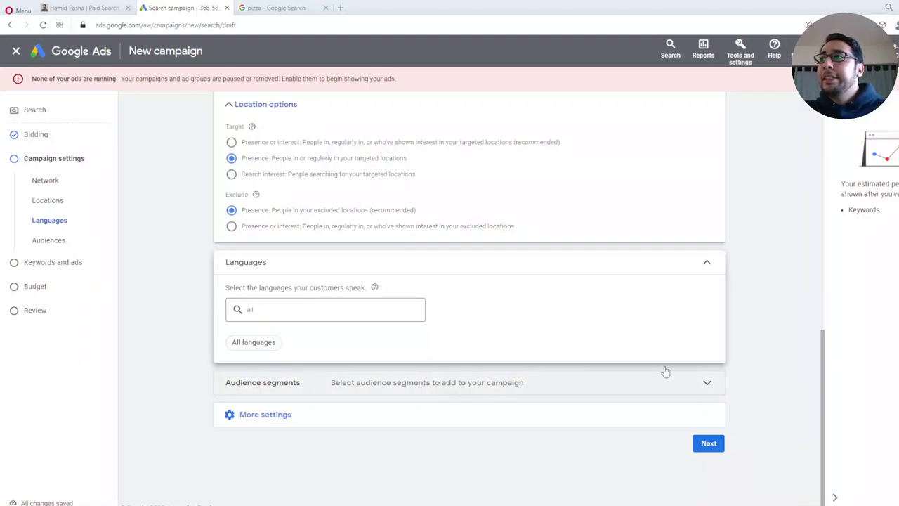
scroll(731, 378, down, 3)
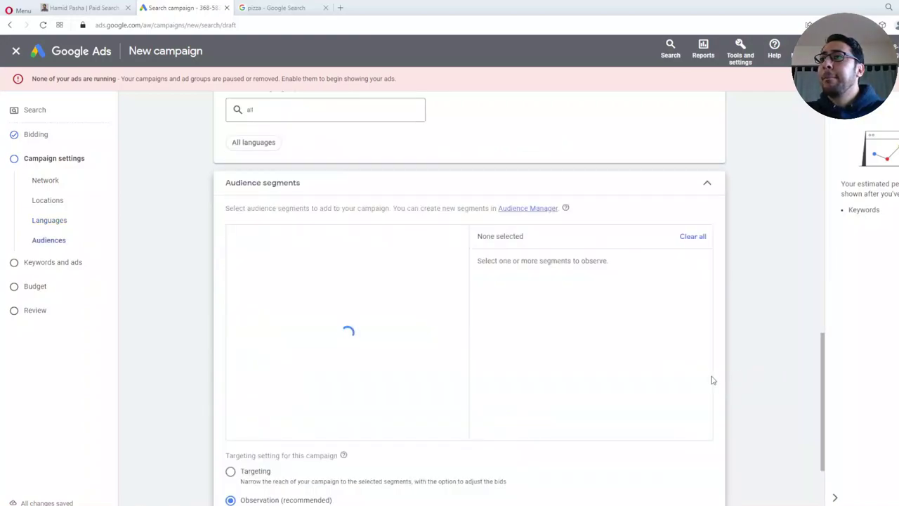
Review the suggested audience segments based on similar advertisers and the targeting settings for the campaign.
scroll(773, 369, down, 1)
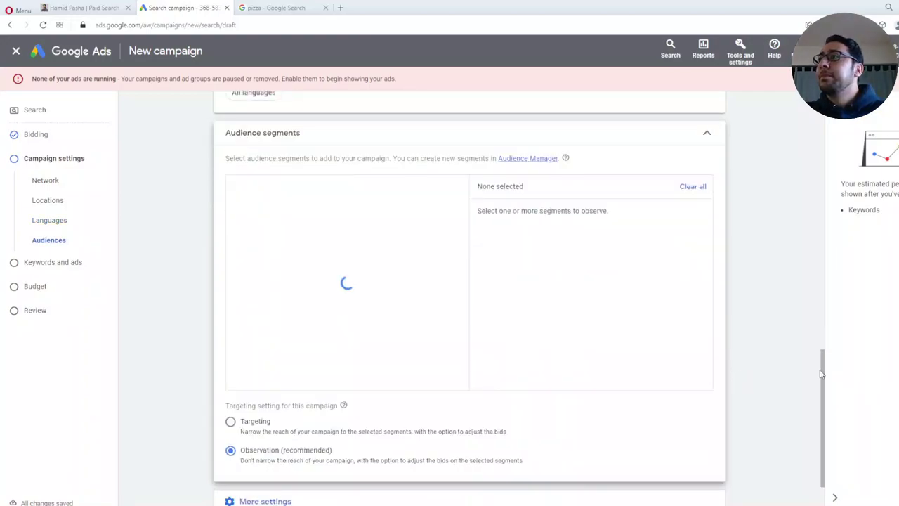
drag(824, 369, 824, 360)
scroll(462, 301, down, 1)
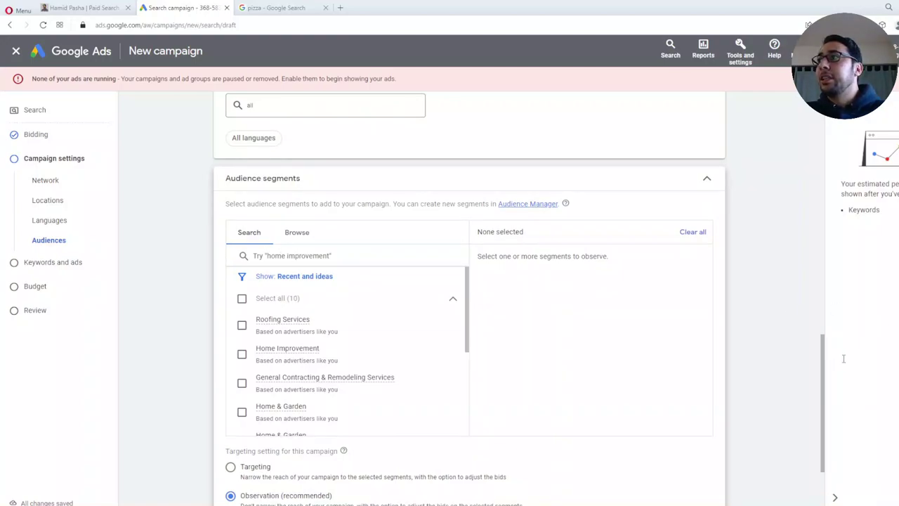
drag(824, 365, 825, 384)
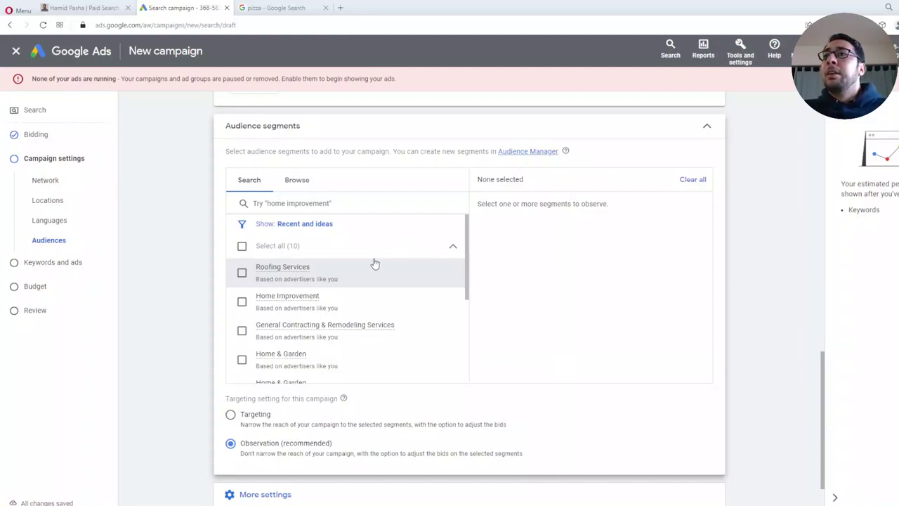
scroll(373, 262, down, 2)
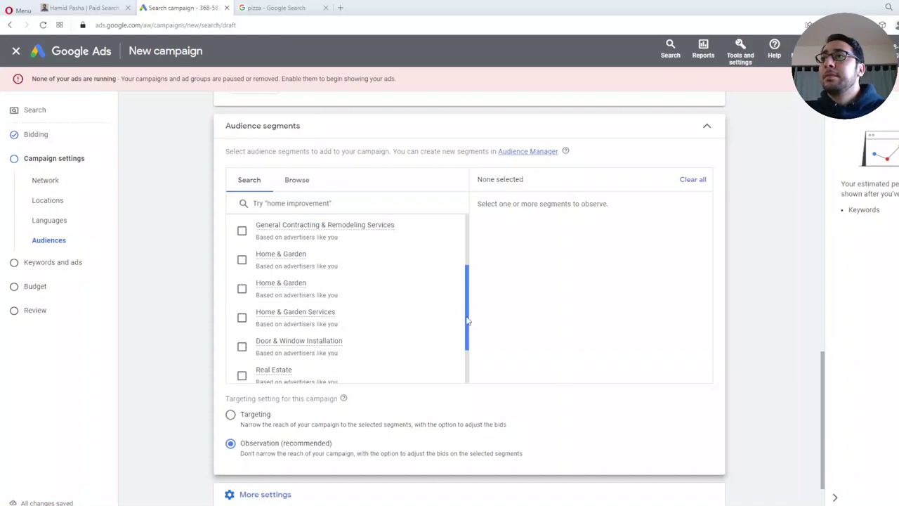
scroll(467, 344, down, 2)
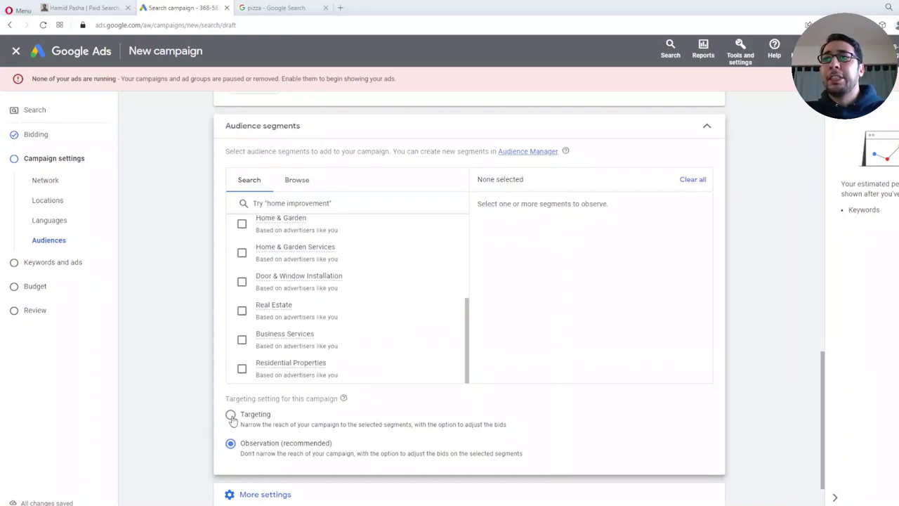
scroll(241, 330, up, 4)
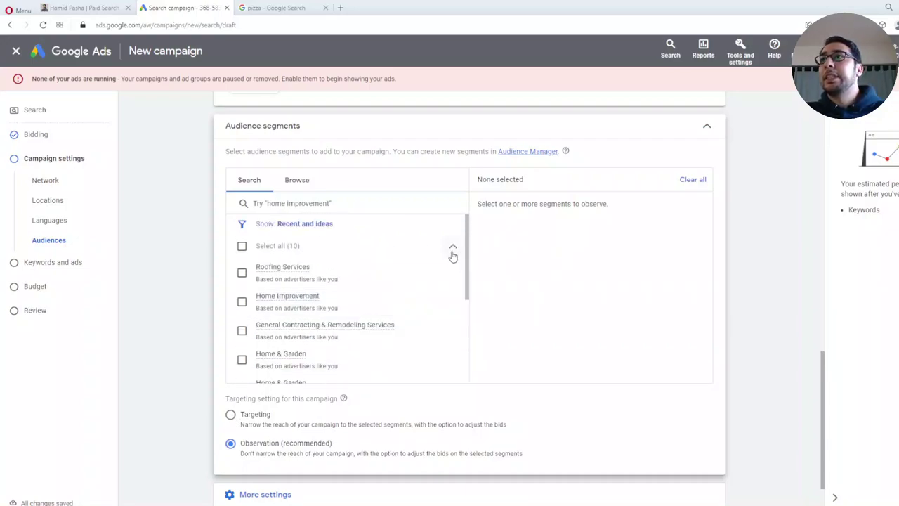
click(452, 250)
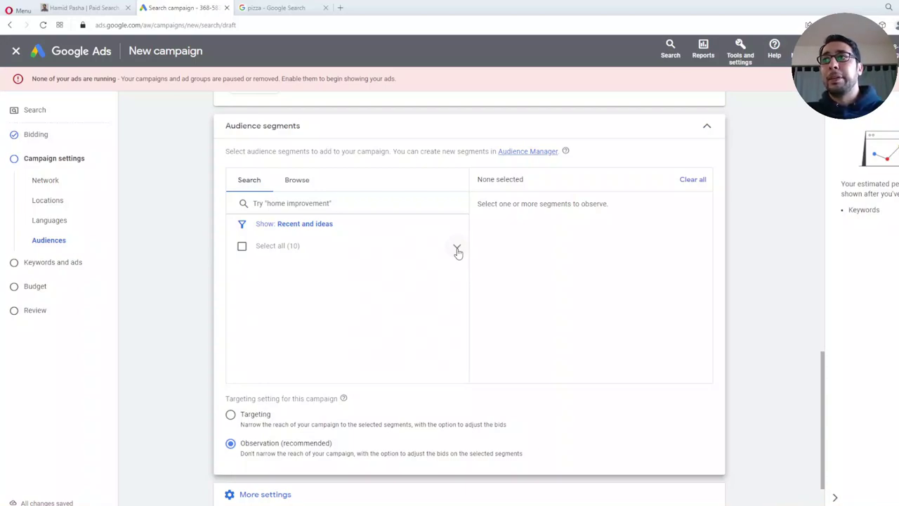
Browse the detailed demographics and affinity categories available as audience segments.
click(297, 182)
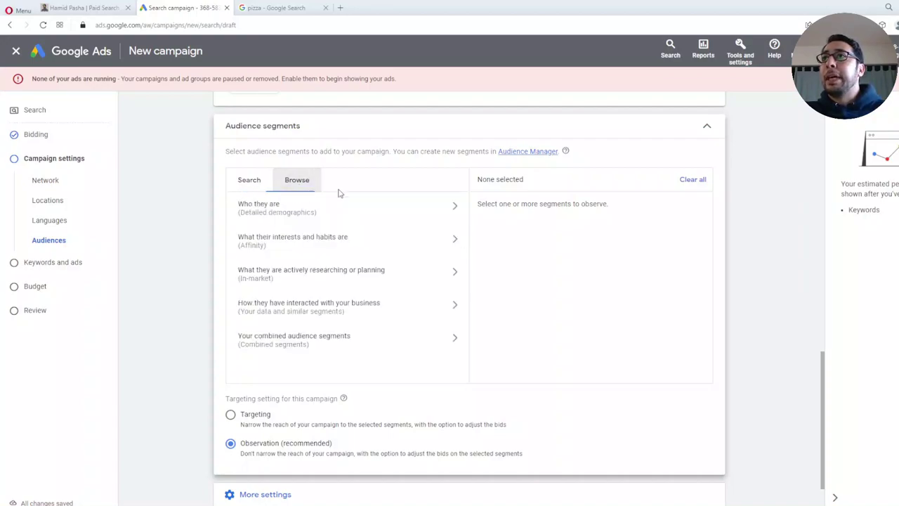
click(451, 210)
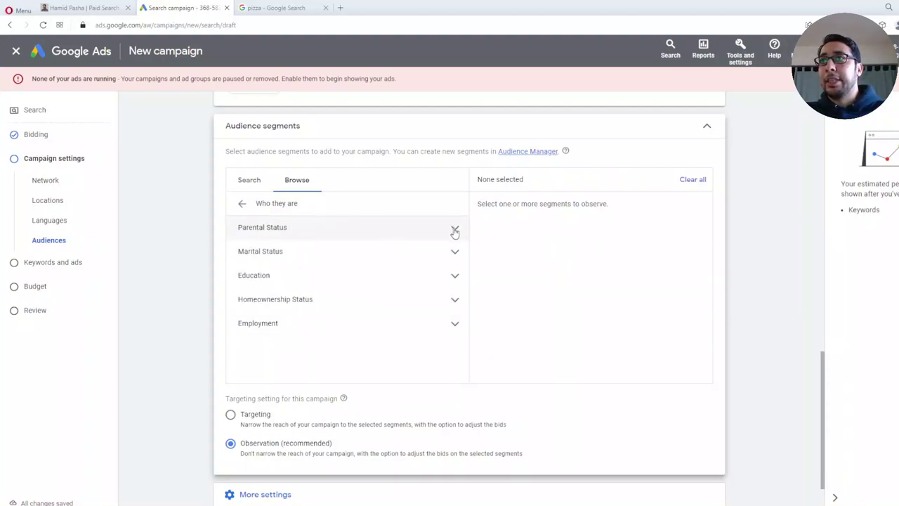
click(243, 205)
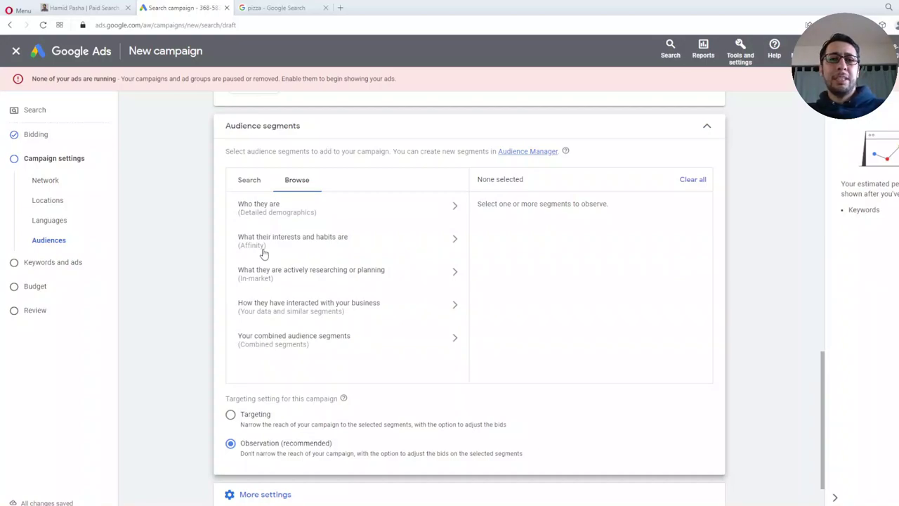
click(457, 245)
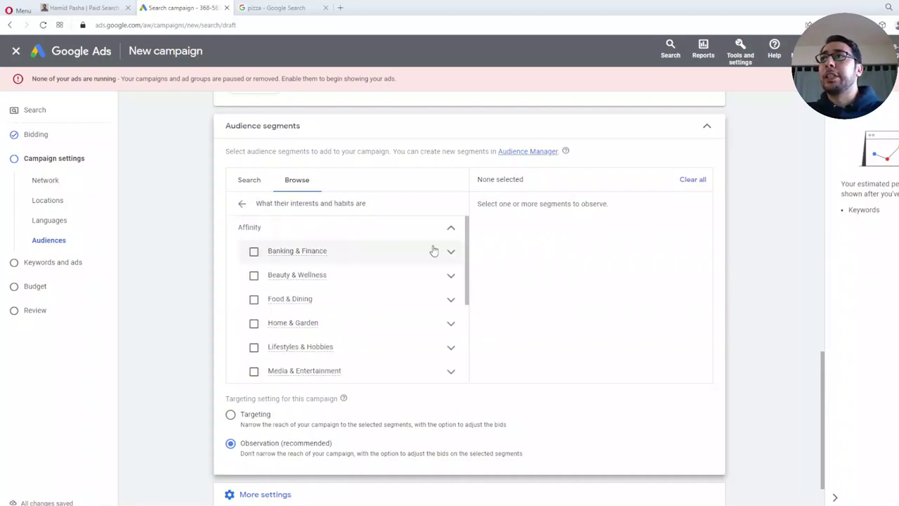
scroll(316, 267, down, 1)
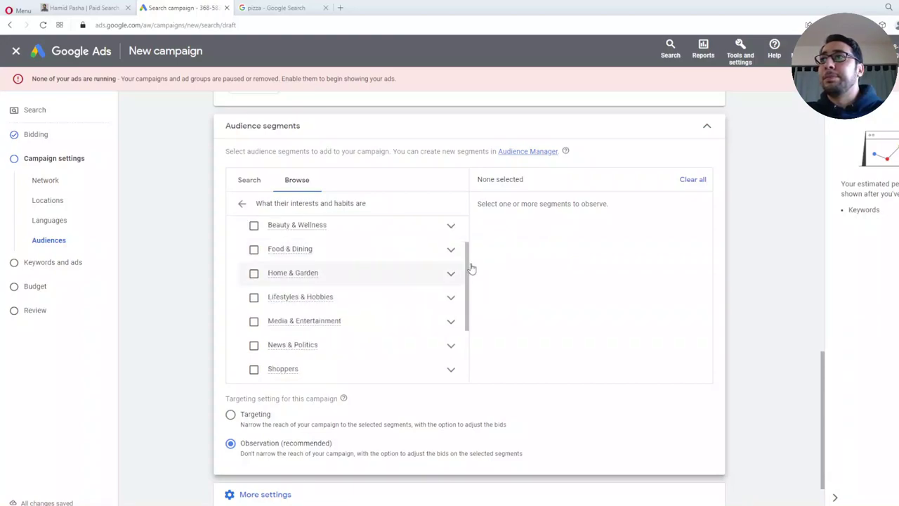
drag(470, 271, 474, 250)
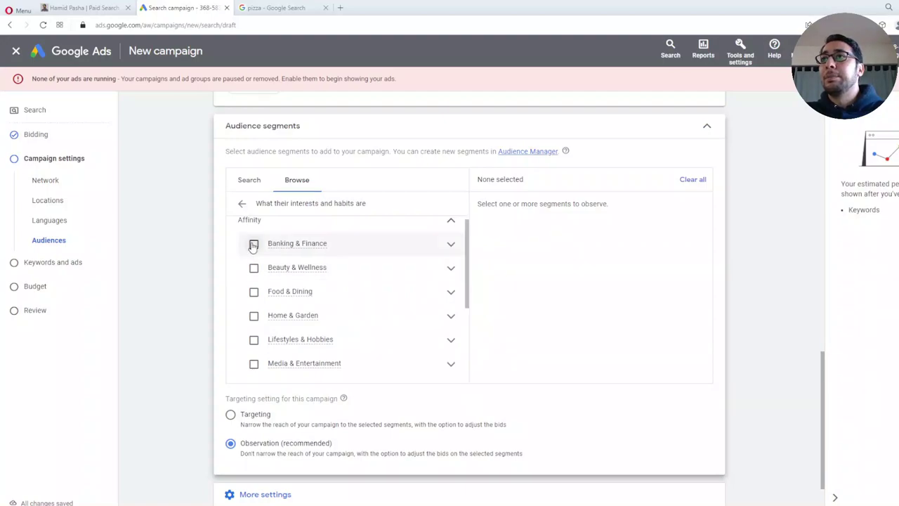
scroll(347, 273, down, 2)
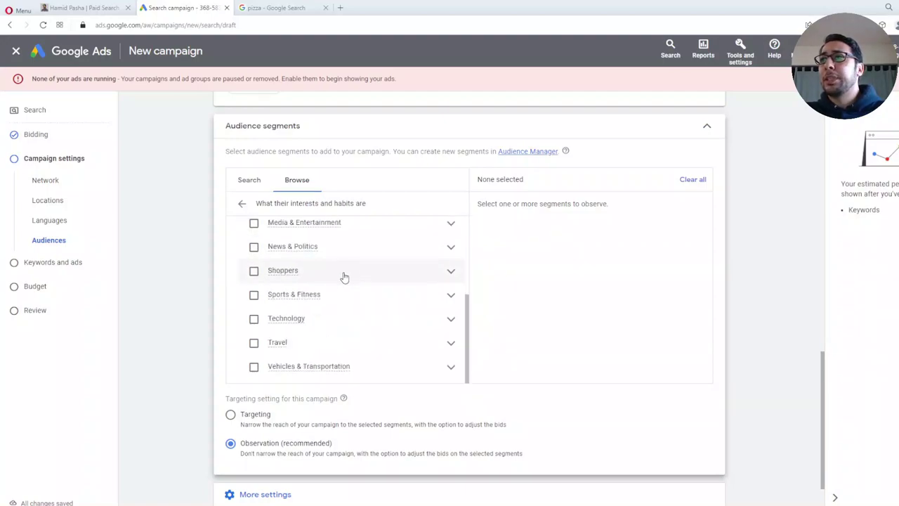
click(242, 204)
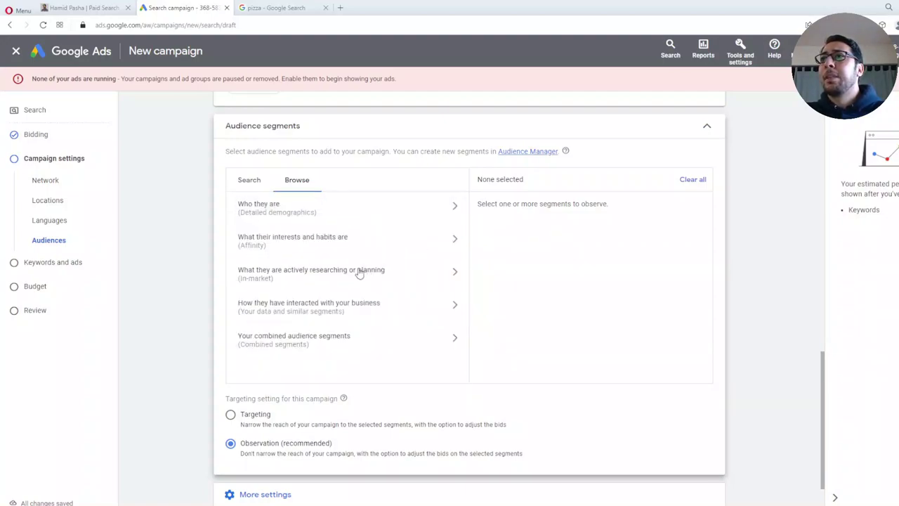
Browse the in-market segments and the segments based on how people have interacted with the business.
click(464, 276)
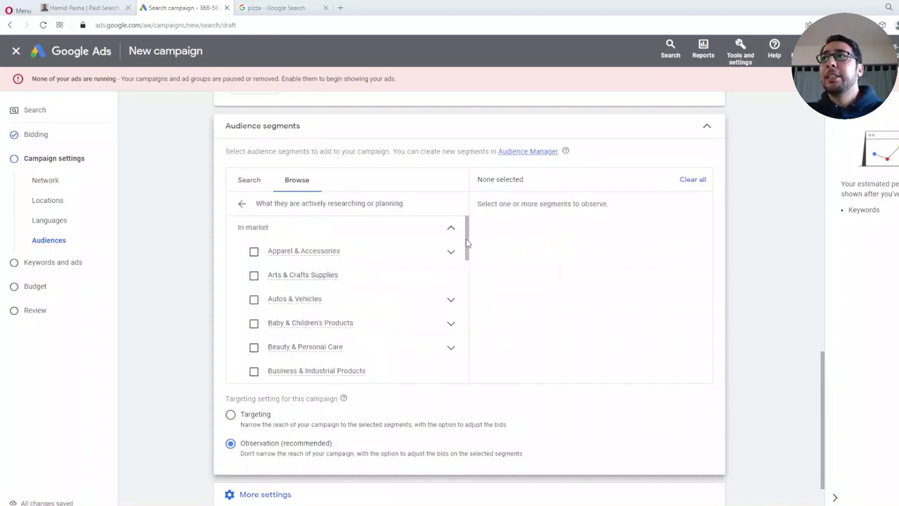
drag(467, 243, 394, 214)
click(241, 203)
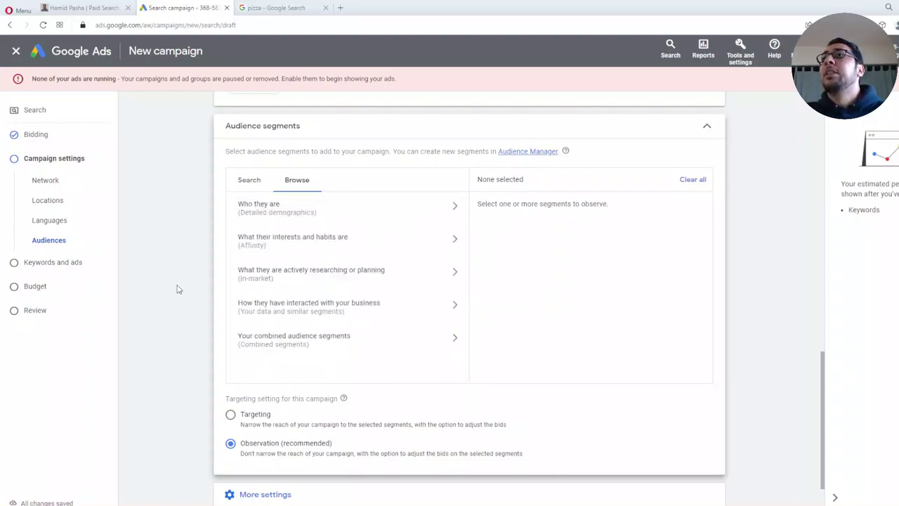
click(455, 306)
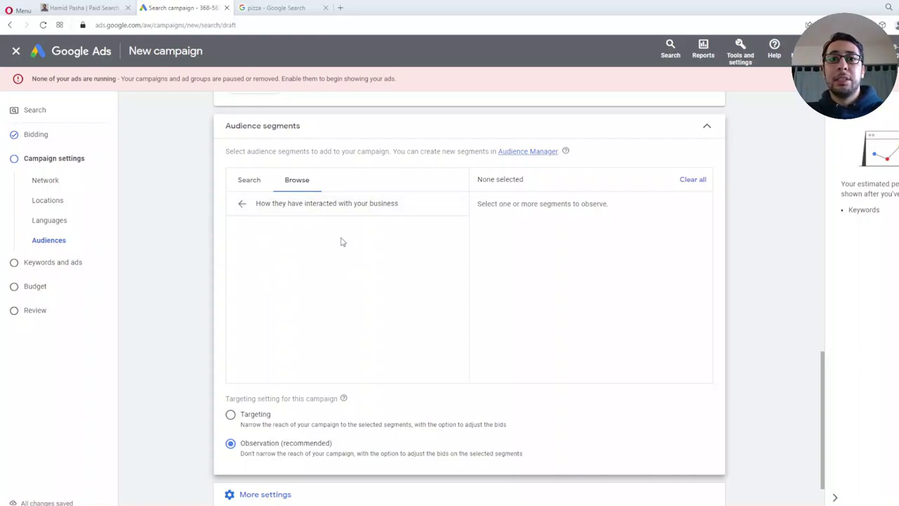
click(241, 205)
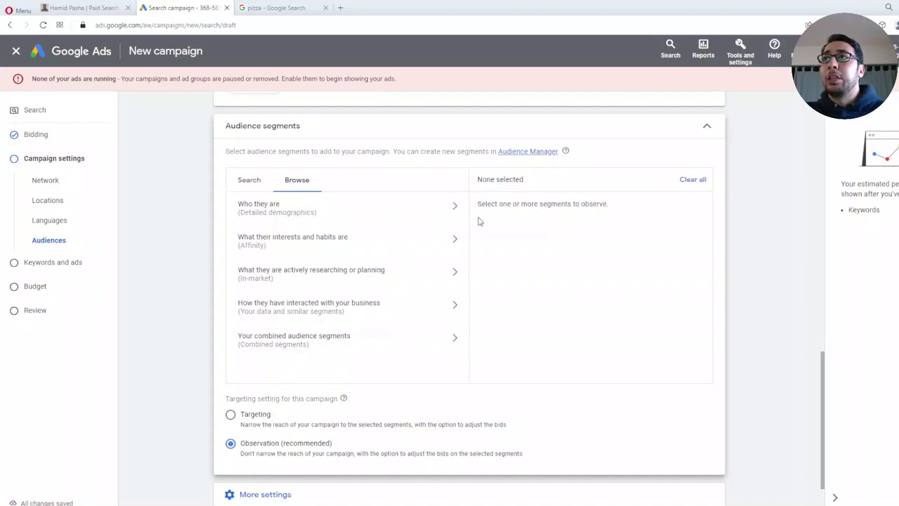
Add all the suggested segments under Recent and ideas to the campaign's audience segments.
click(250, 181)
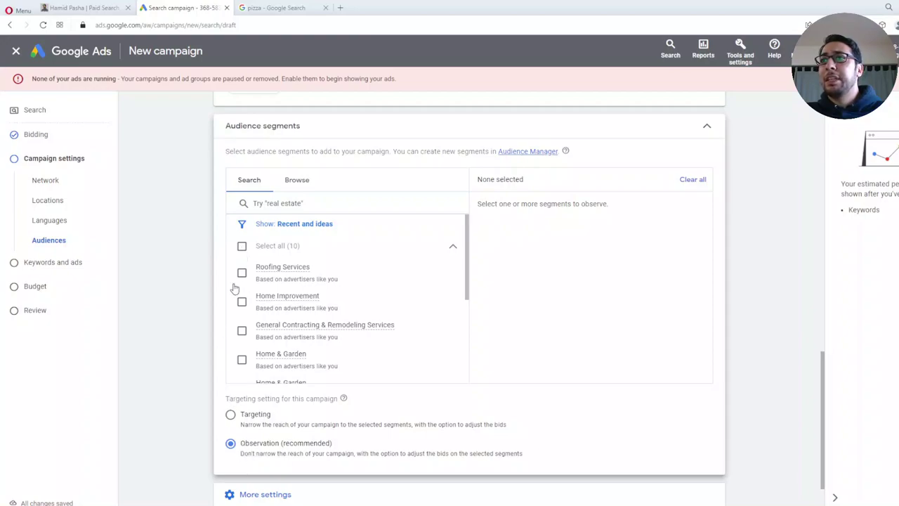
click(241, 246)
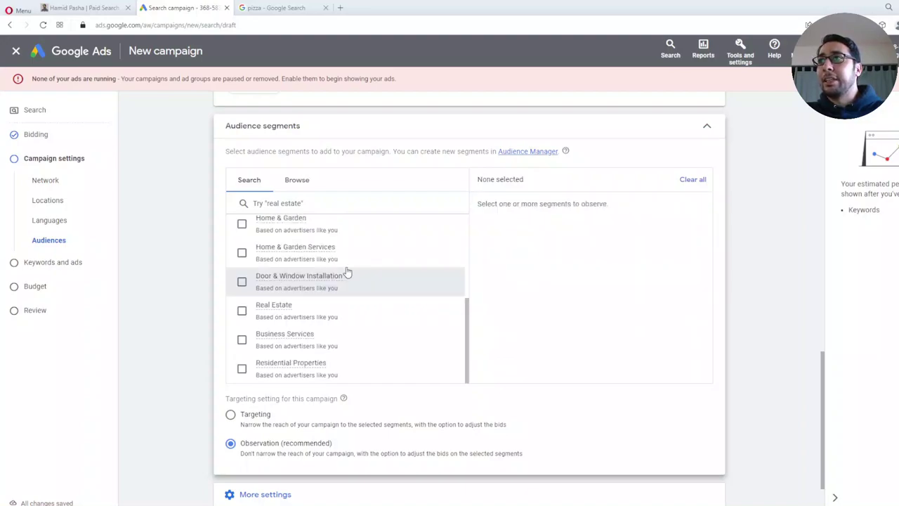
scroll(281, 267, up, 2)
scroll(245, 246, up, 4)
drag(244, 250, 313, 341)
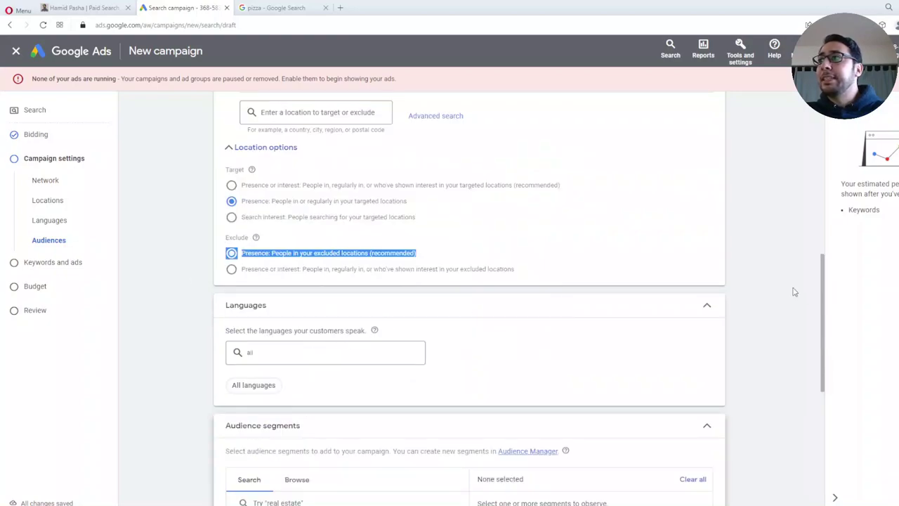
scroll(820, 295, down, 1)
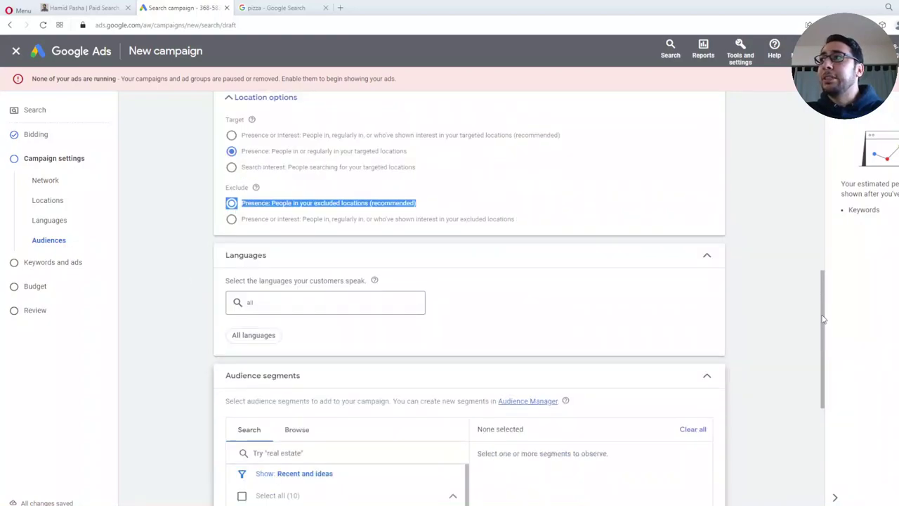
scroll(821, 319, down, 3)
scroll(823, 333, up, 7)
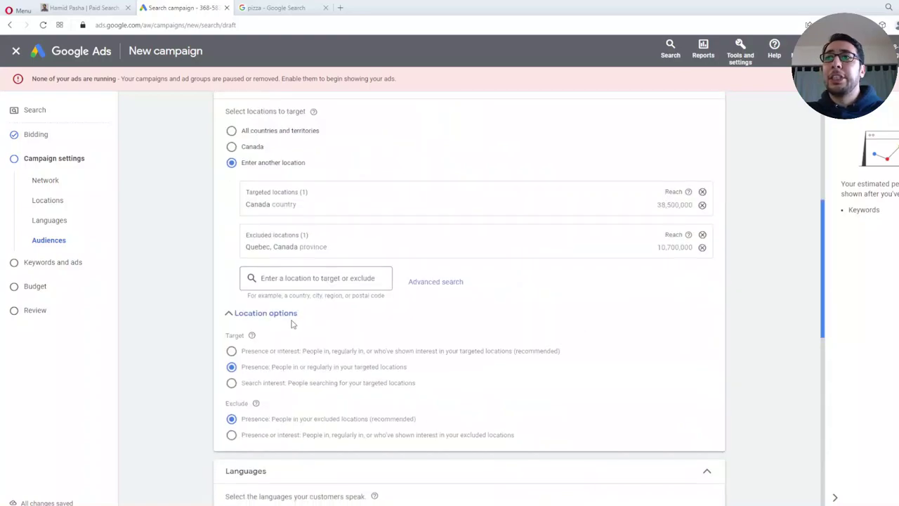
scroll(543, 333, down, 6)
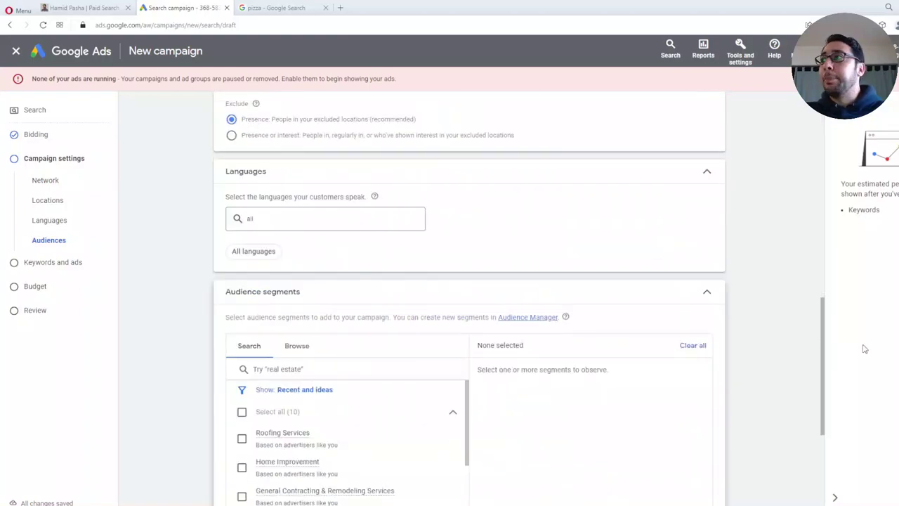
drag(825, 344, 829, 446)
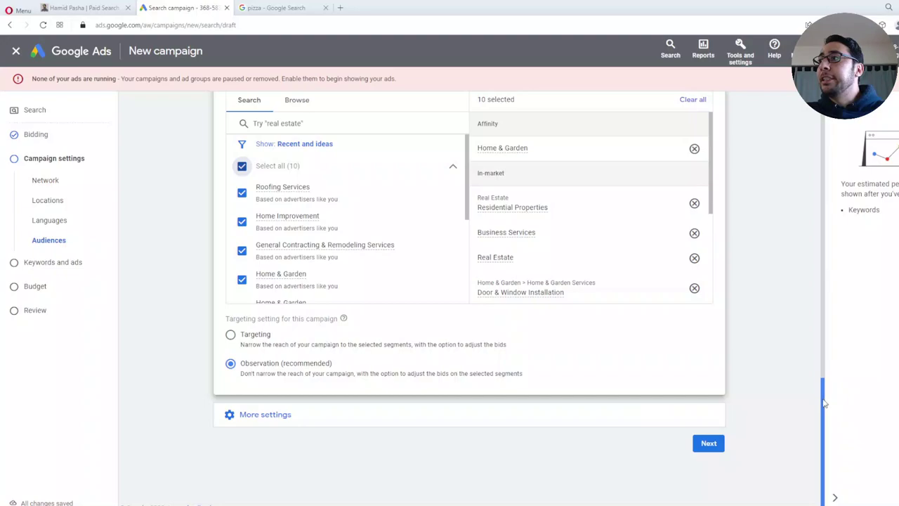
scroll(826, 403, up, 1)
scroll(825, 404, down, 1)
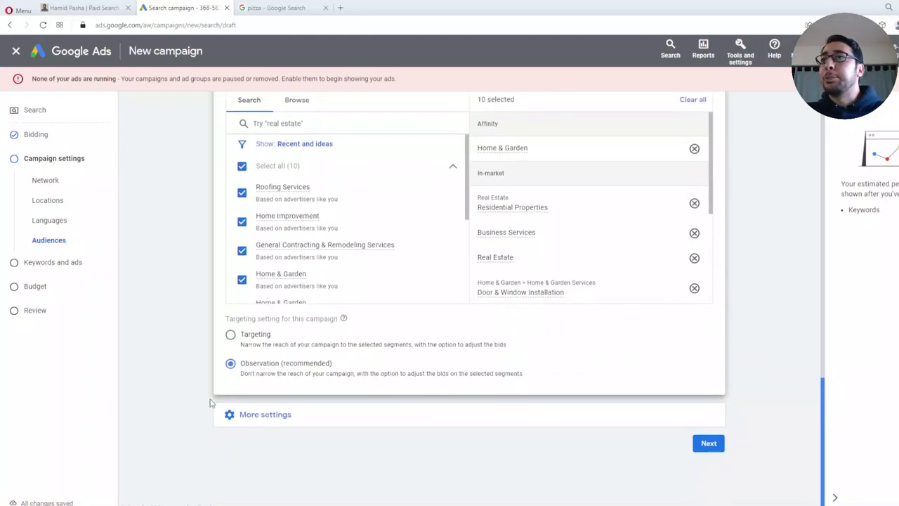
Set the campaign's ad rotation to "Do not optimize: Rotate ads indefinitely" in the additional campaign settings.
click(247, 418)
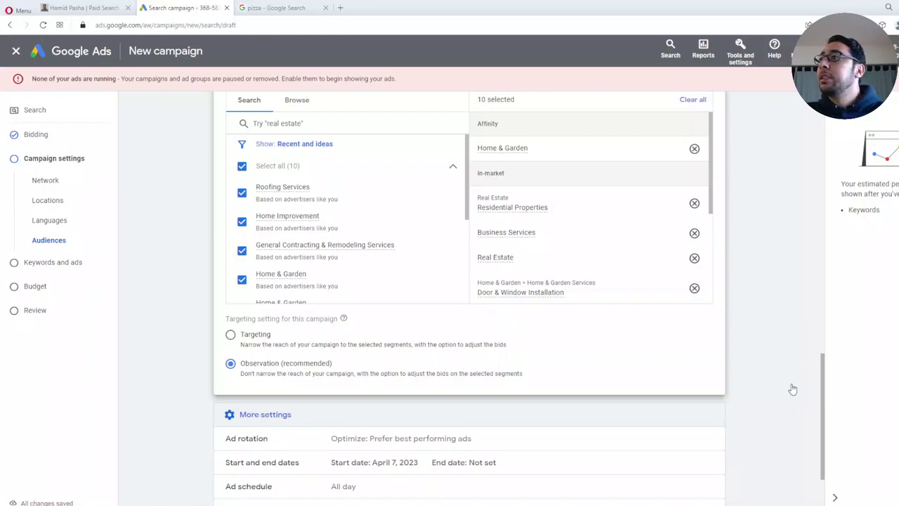
drag(823, 375, 819, 420)
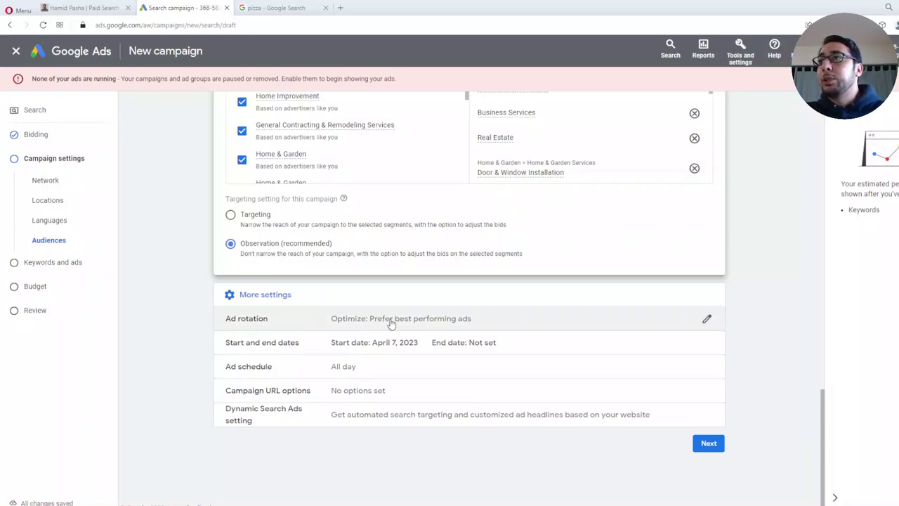
click(707, 321)
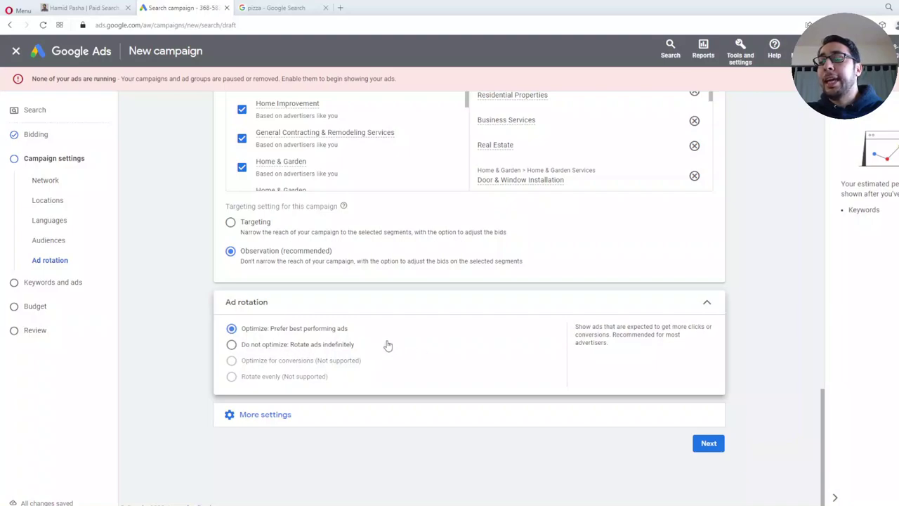
drag(826, 434, 826, 444)
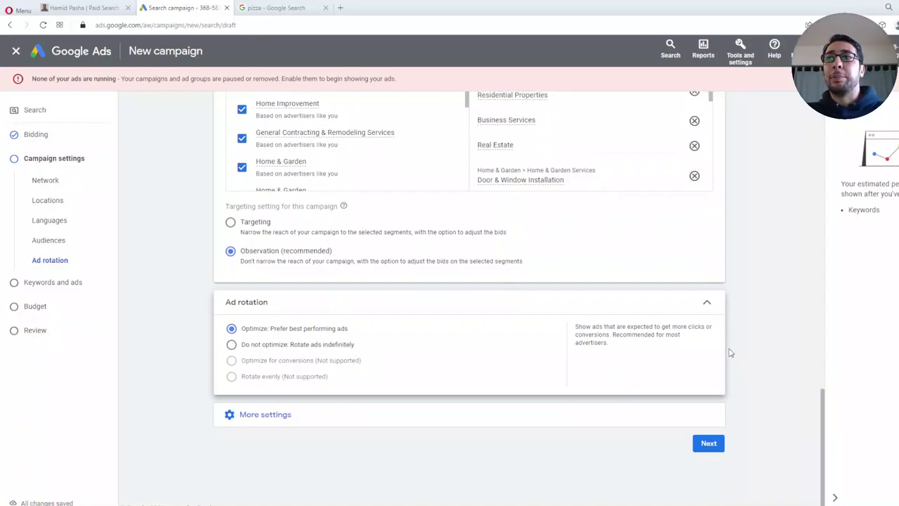
click(707, 307)
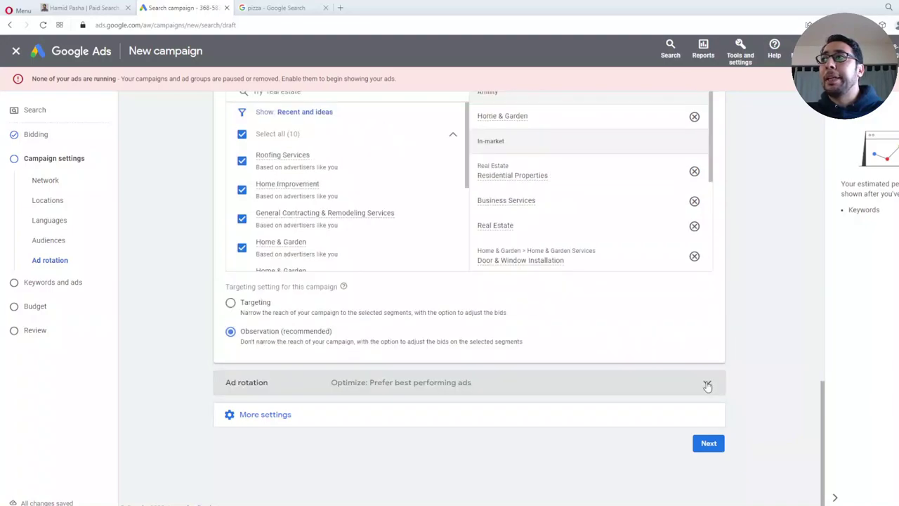
click(707, 387)
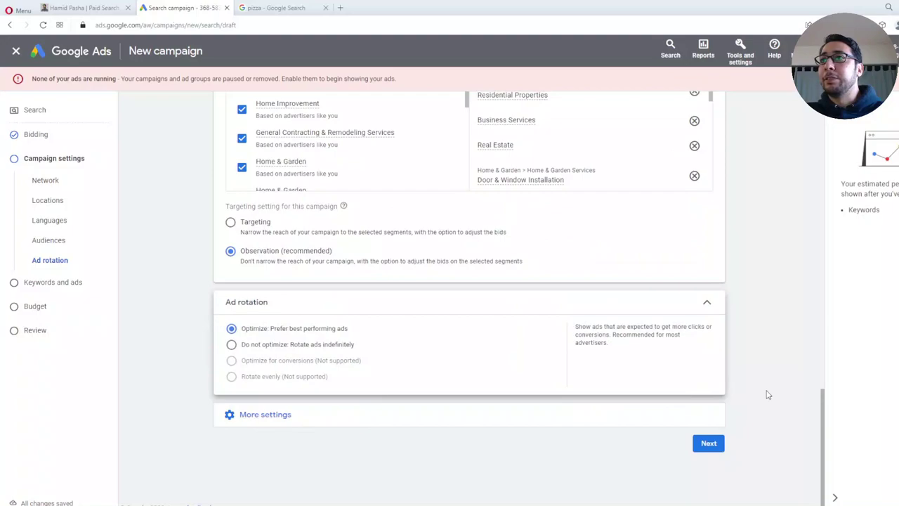
scroll(823, 427, up, 1)
scroll(824, 426, down, 1)
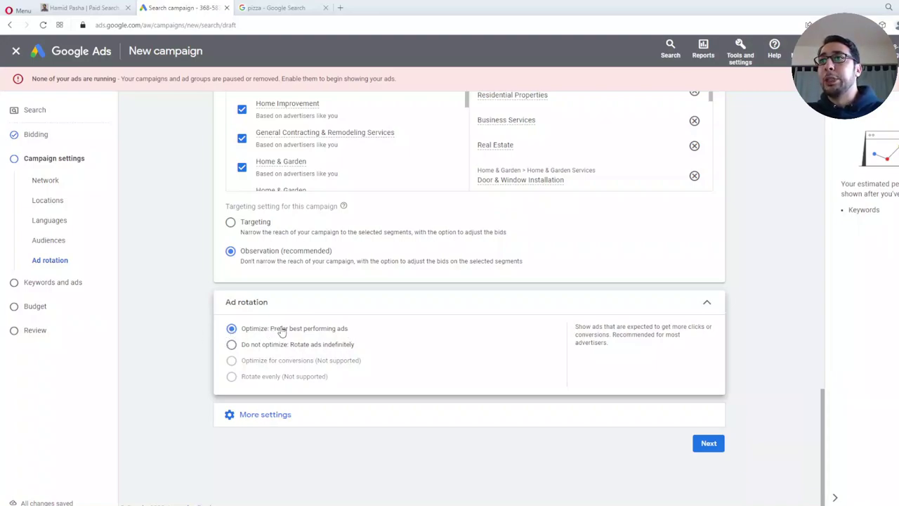
click(231, 345)
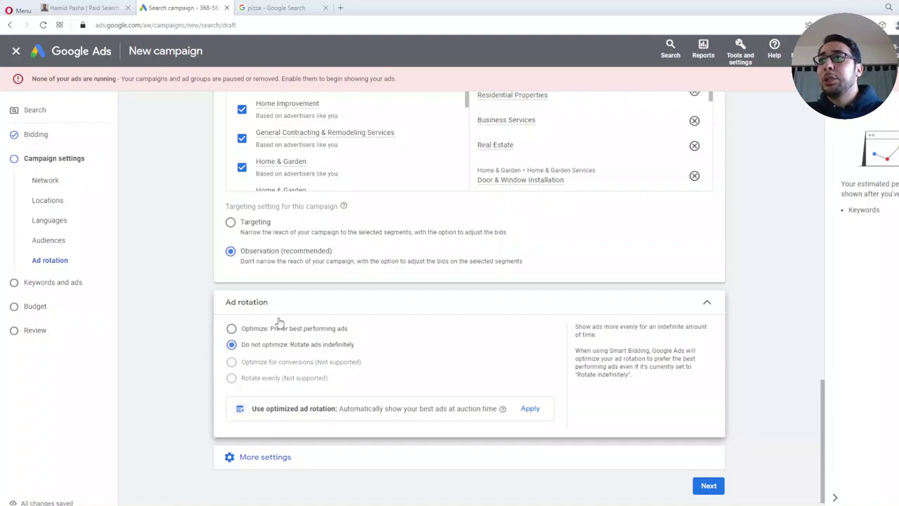
Set the campaign's ad rotation to "Optimize: Prefer best performing ads" and collapse that setting.
click(231, 328)
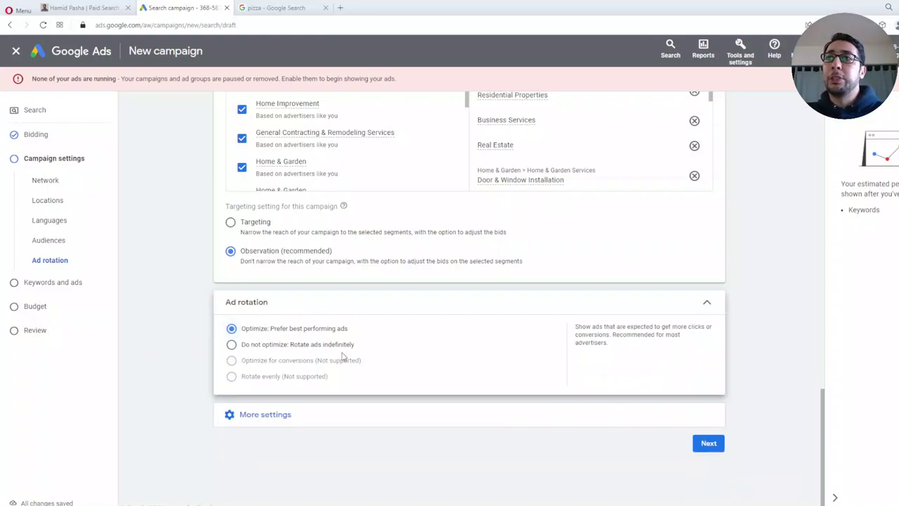
click(707, 306)
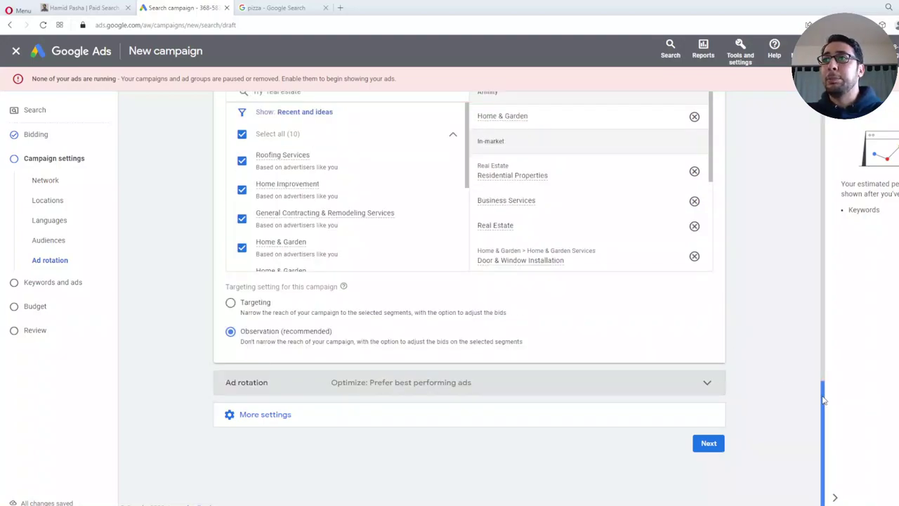
Reveal the additional campaign settings and review the start and end date options.
drag(824, 399, 269, 427)
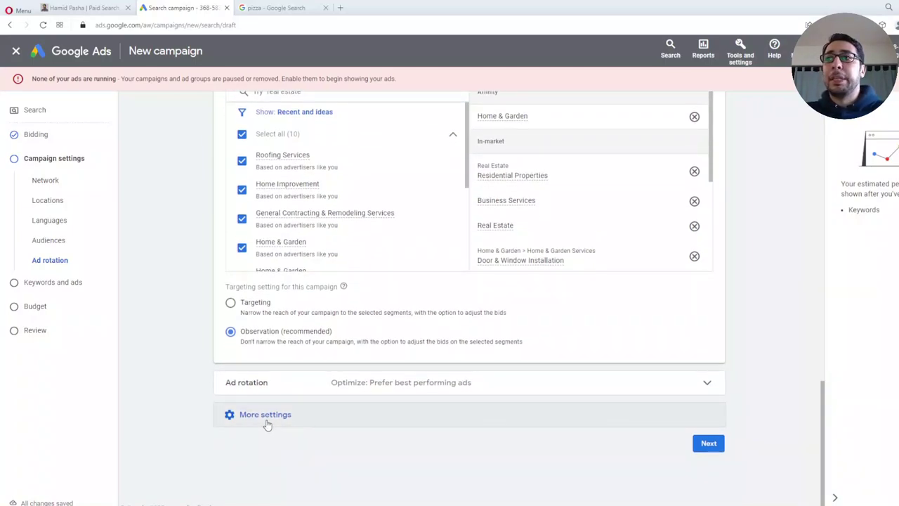
click(266, 421)
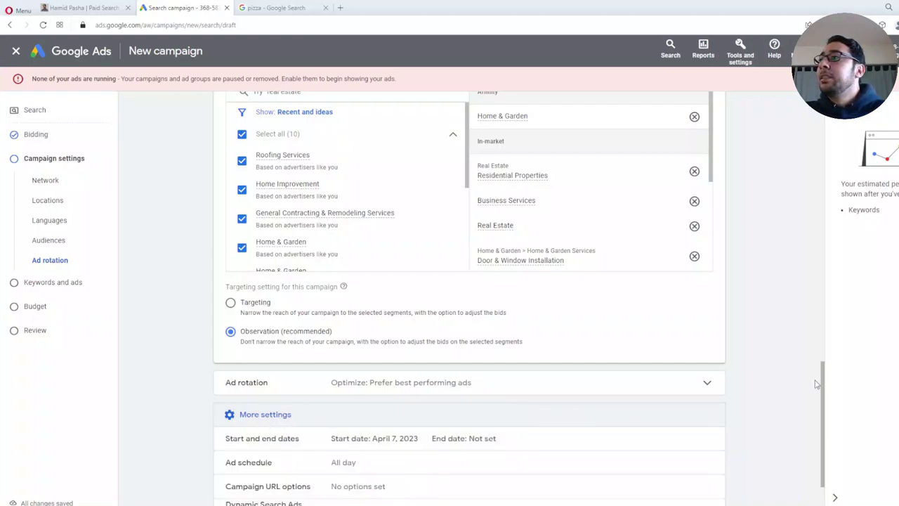
drag(823, 384, 824, 430)
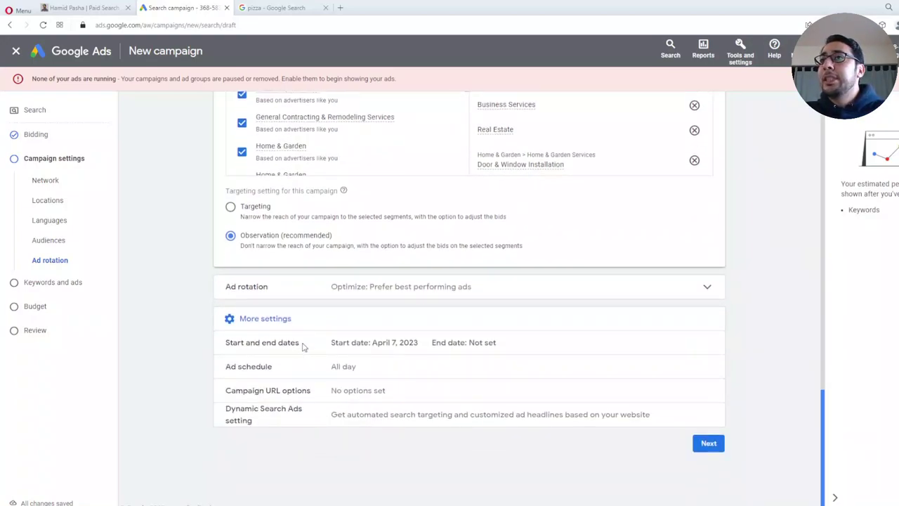
mouse_move(295, 350)
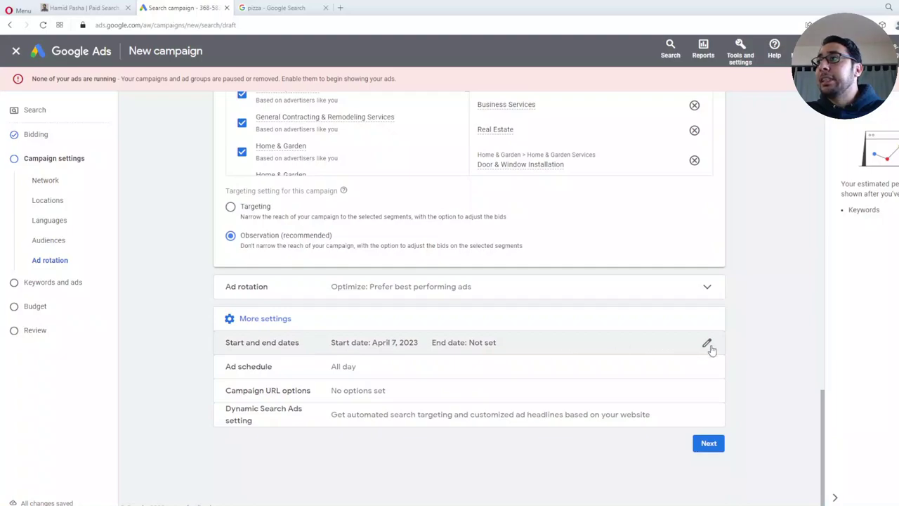
click(377, 357)
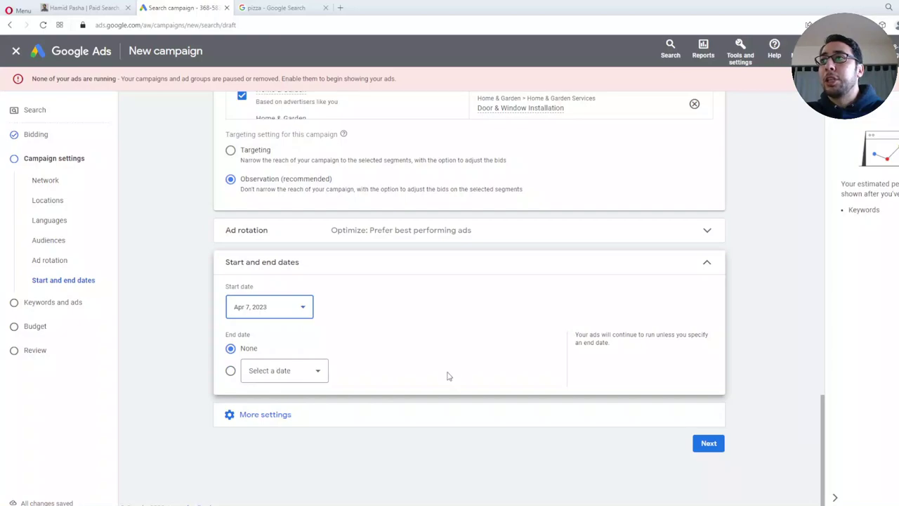
click(706, 266)
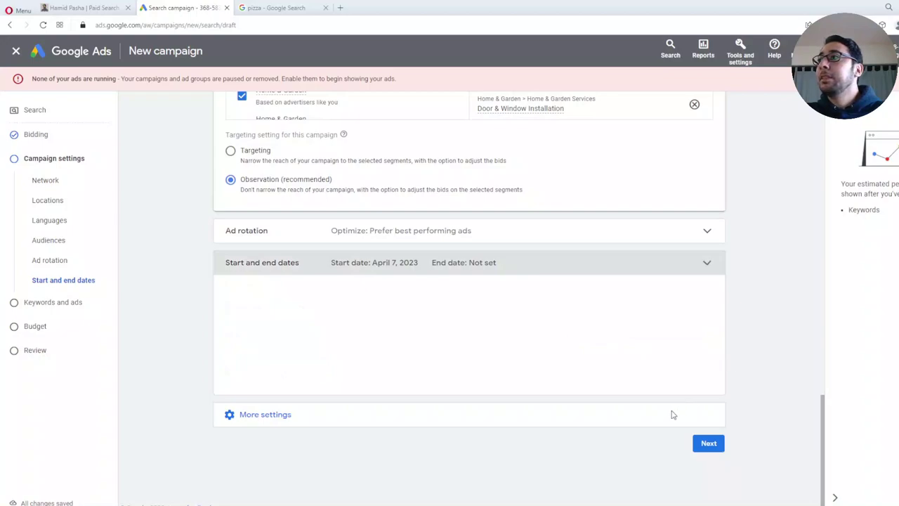
Review the ad schedule options, including the choices for days and start time.
click(280, 420)
drag(824, 418, 825, 441)
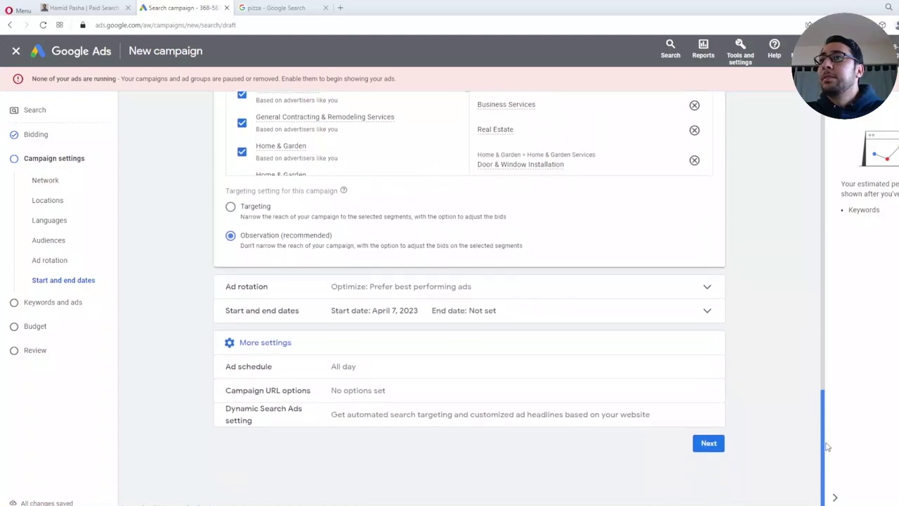
click(249, 372)
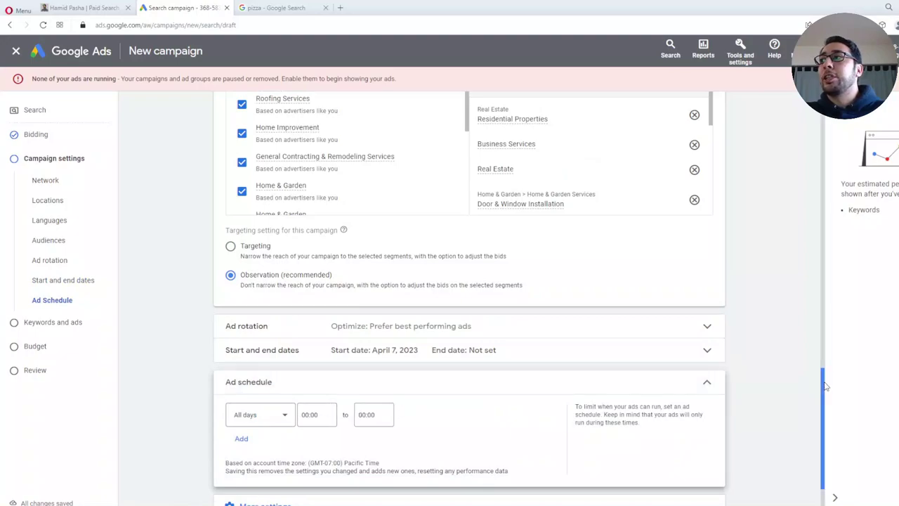
scroll(826, 422, down, 2)
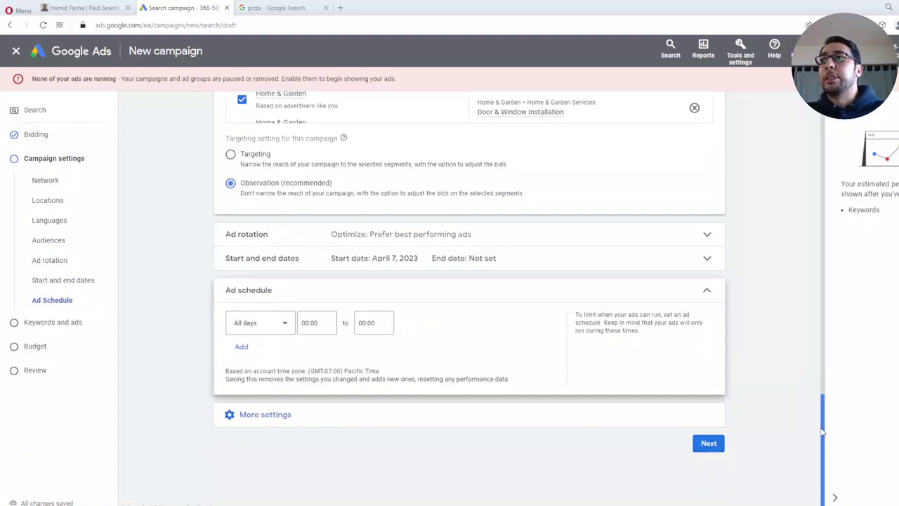
click(281, 324)
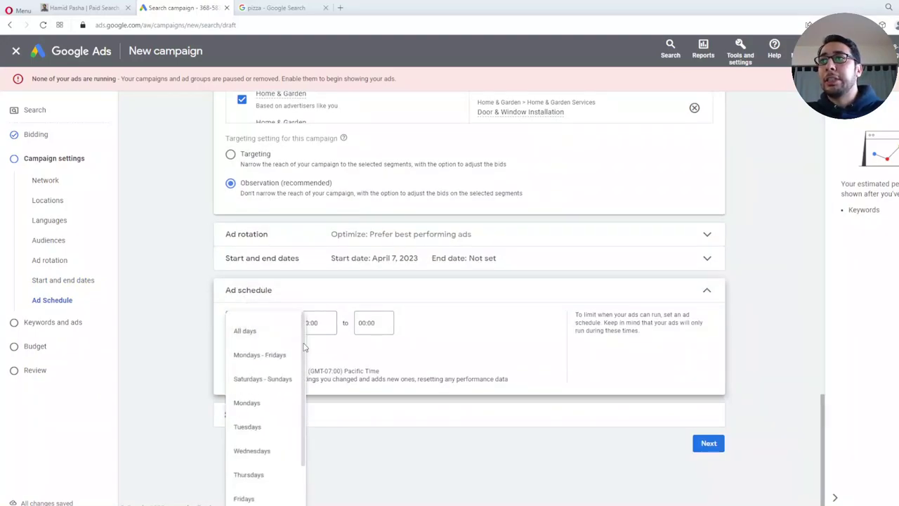
scroll(304, 359, down, 2)
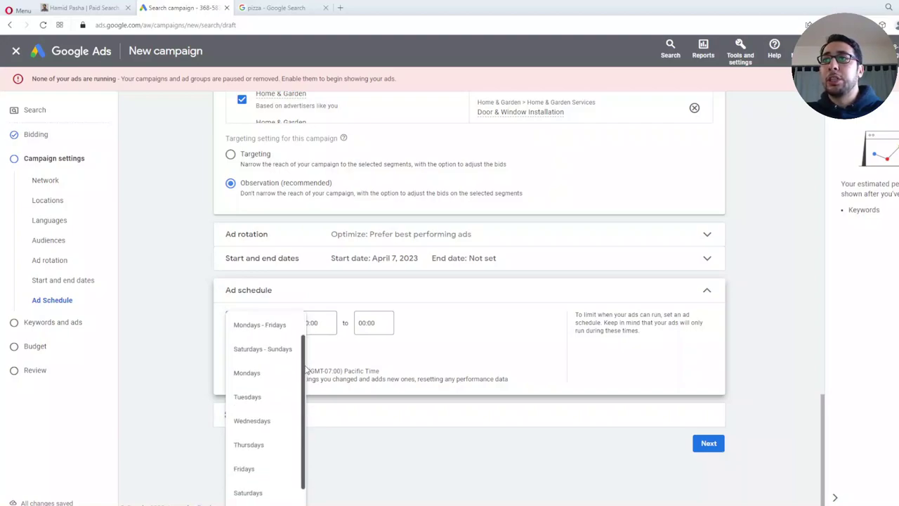
click(318, 324)
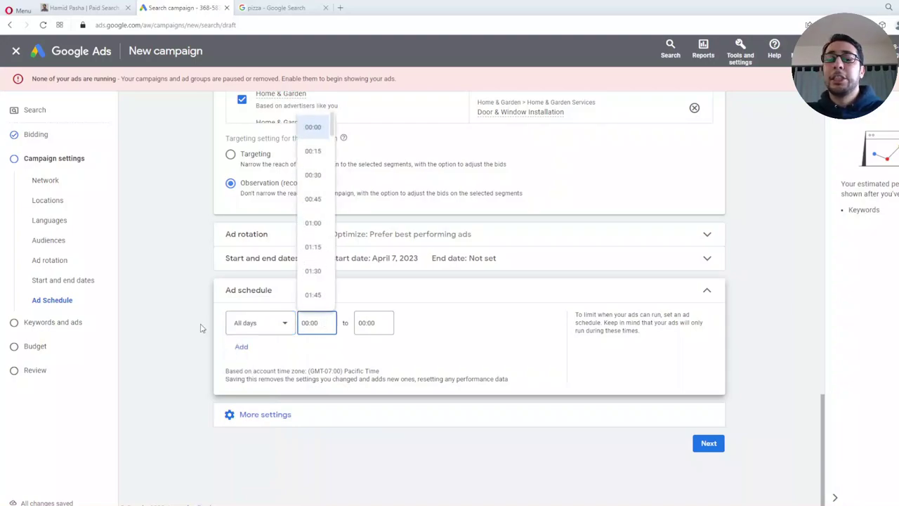
click(321, 324)
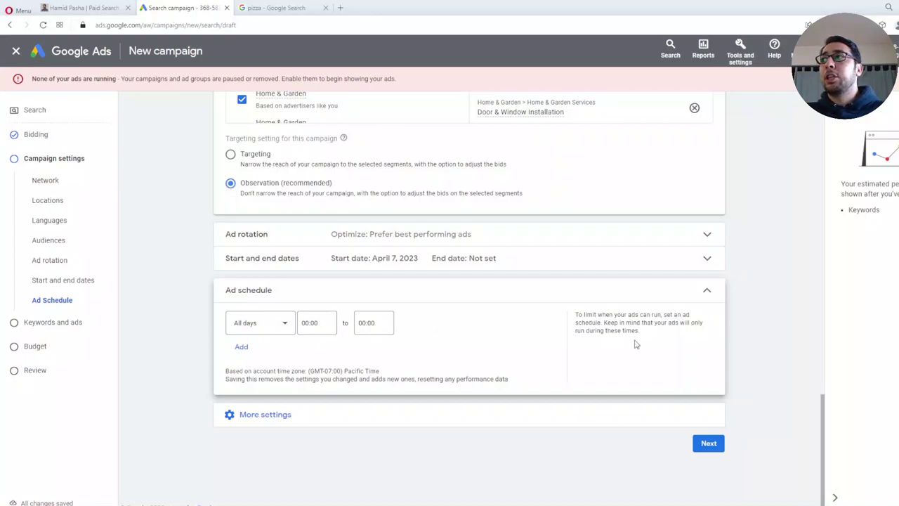
drag(824, 437, 441, 359)
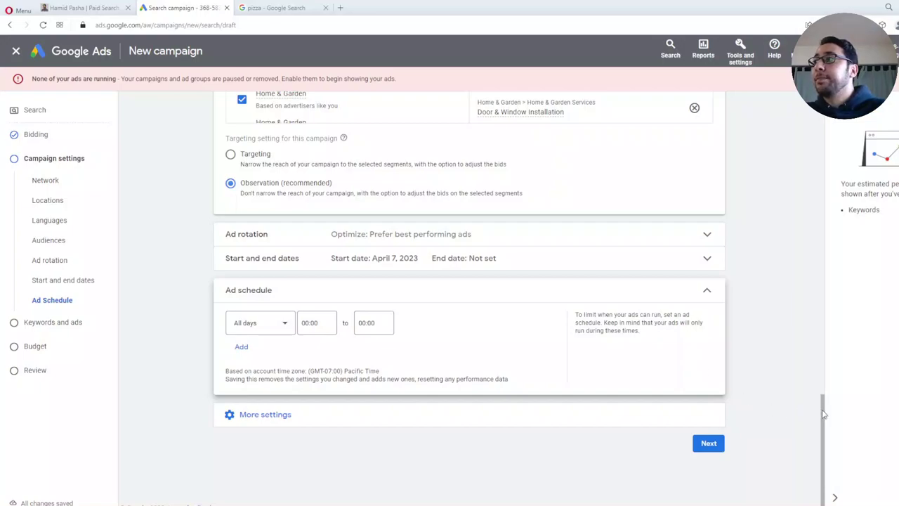
click(706, 293)
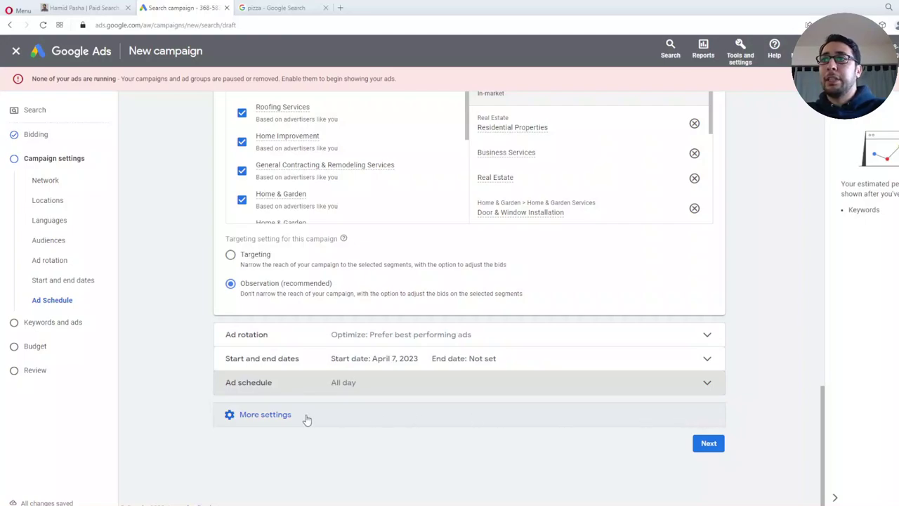
Check the remaining additional settings and continue to the Keywords and ads stage of the campaign.
click(282, 419)
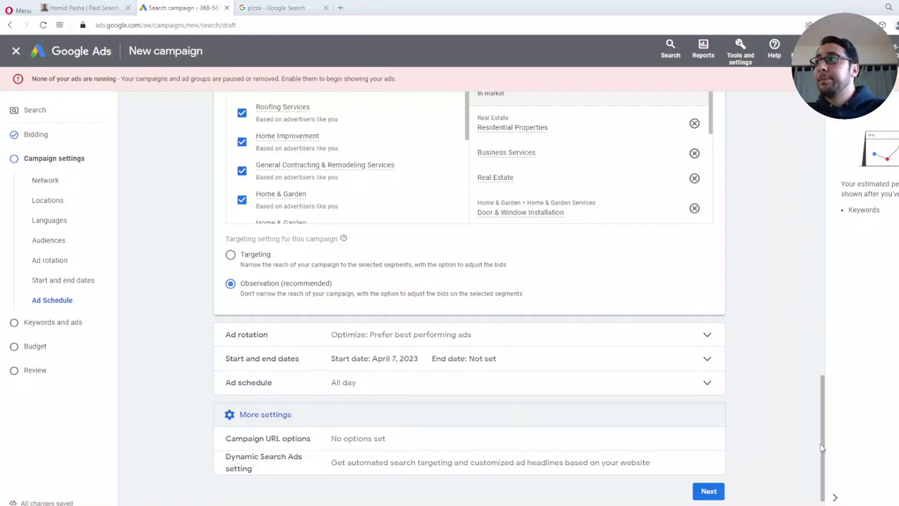
drag(820, 445, 820, 441)
scroll(820, 445, down, 1)
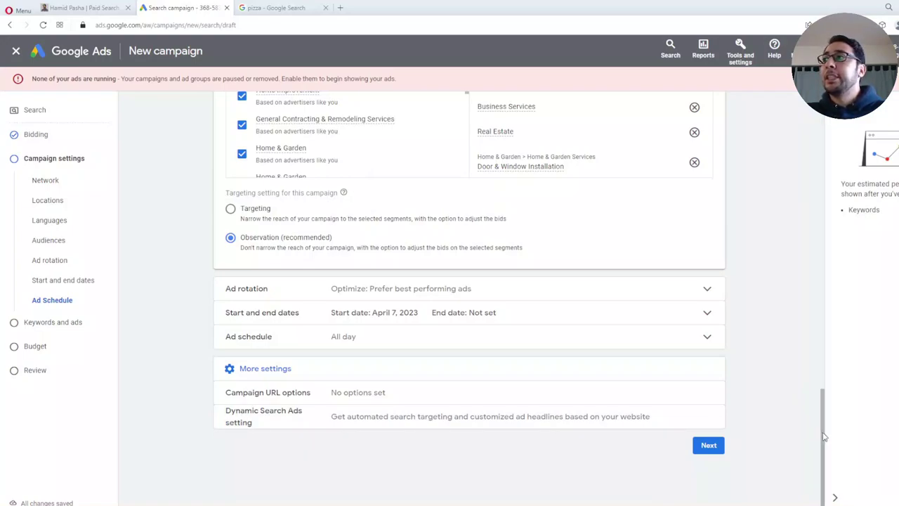
drag(824, 436, 686, 454)
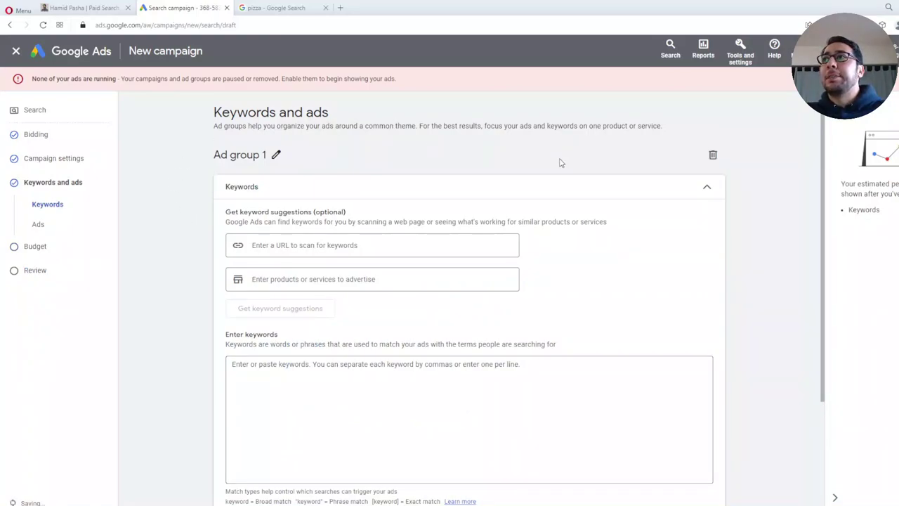
Examine the Keywords and ads page for Ad group 1, including the keyword entry and ad creation sections.
scroll(569, 153, down, 1)
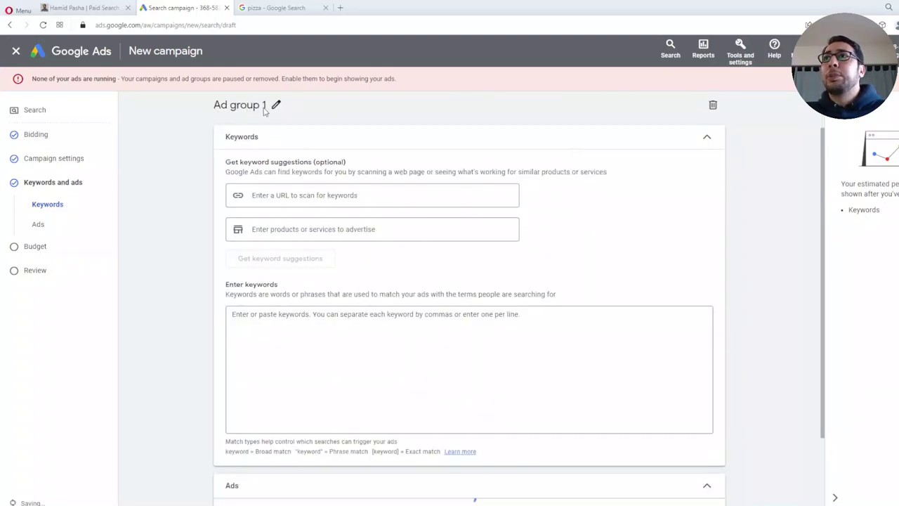
scroll(253, 111, up, 1)
drag(263, 112, 207, 164)
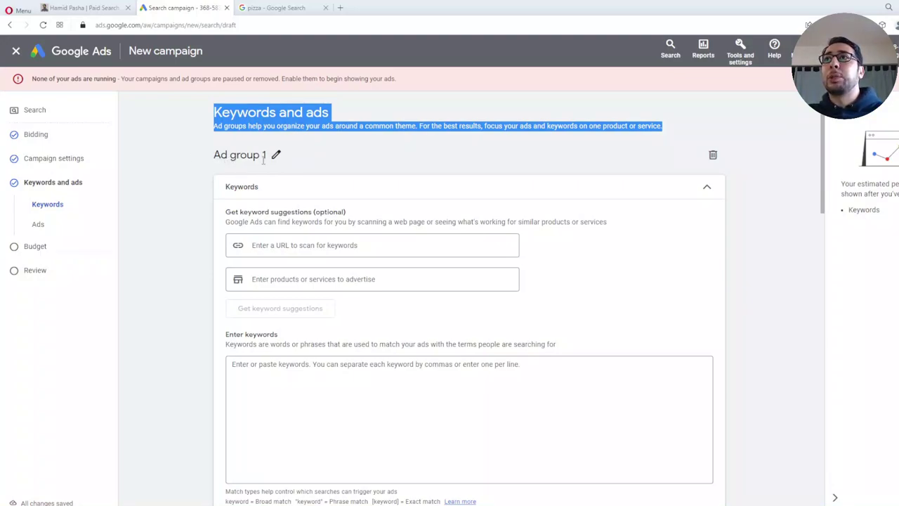
click(308, 155)
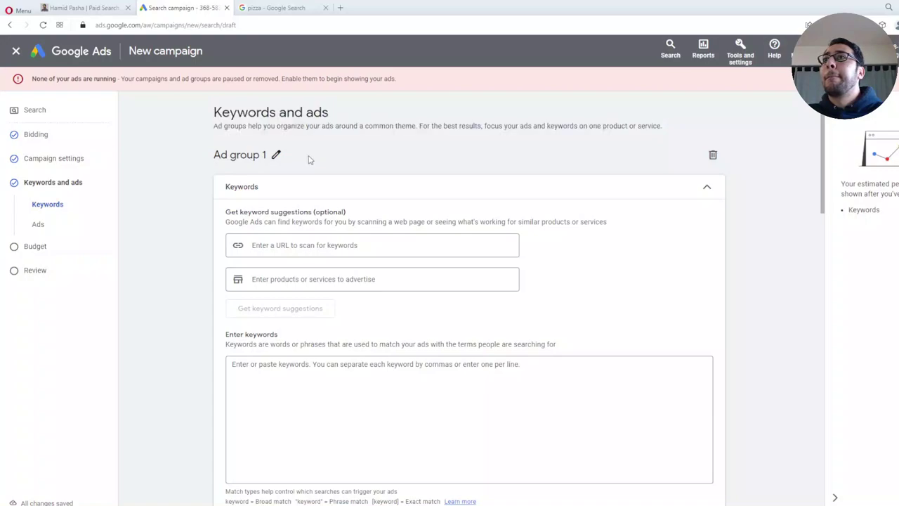
scroll(309, 158, down, 1)
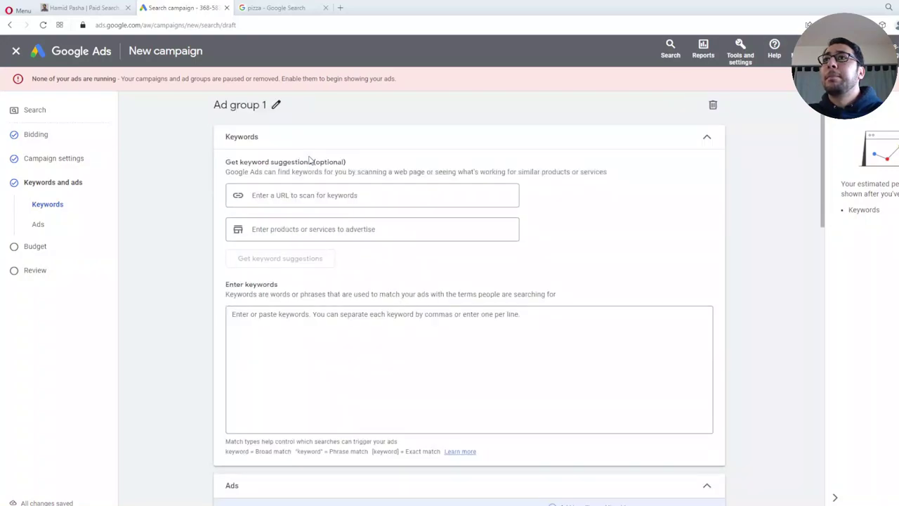
scroll(309, 161, down, 1)
scroll(309, 160, down, 1)
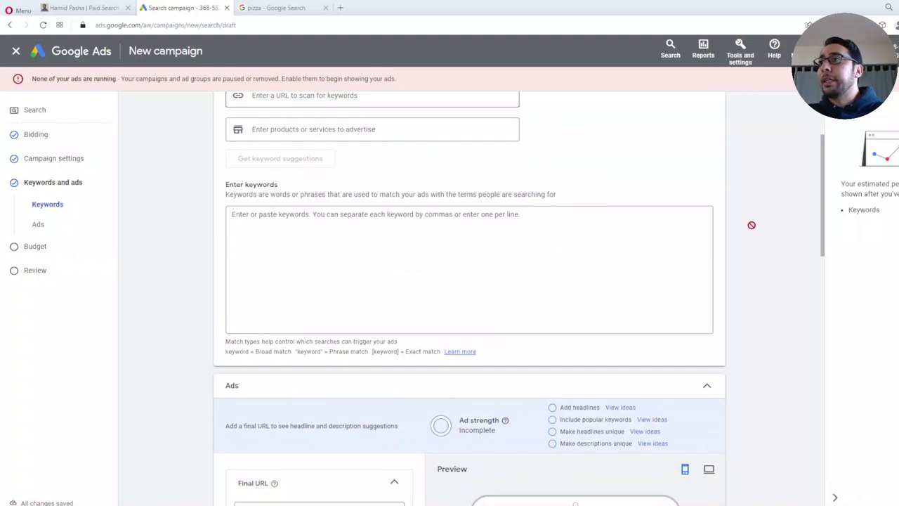
scroll(750, 226, up, 3)
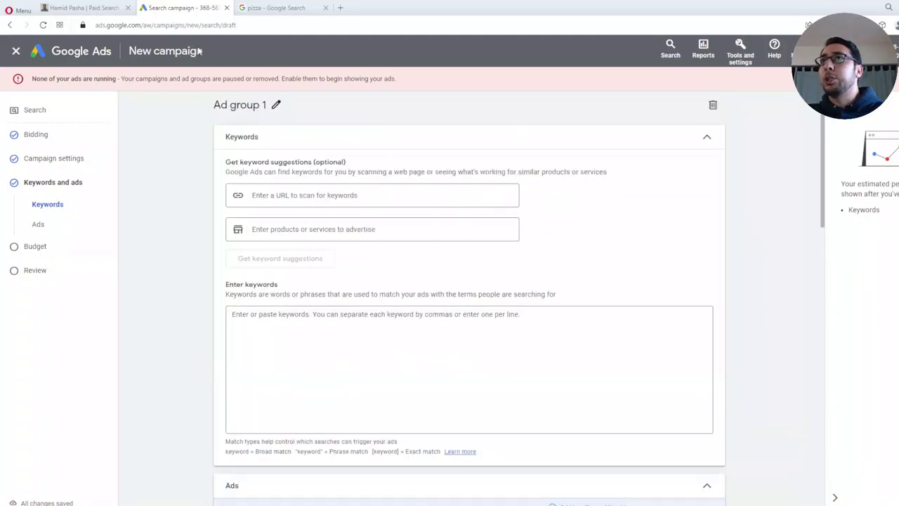
Reload the campaign draft and look over the keyword and ad fields of Ad group 1.
click(44, 25)
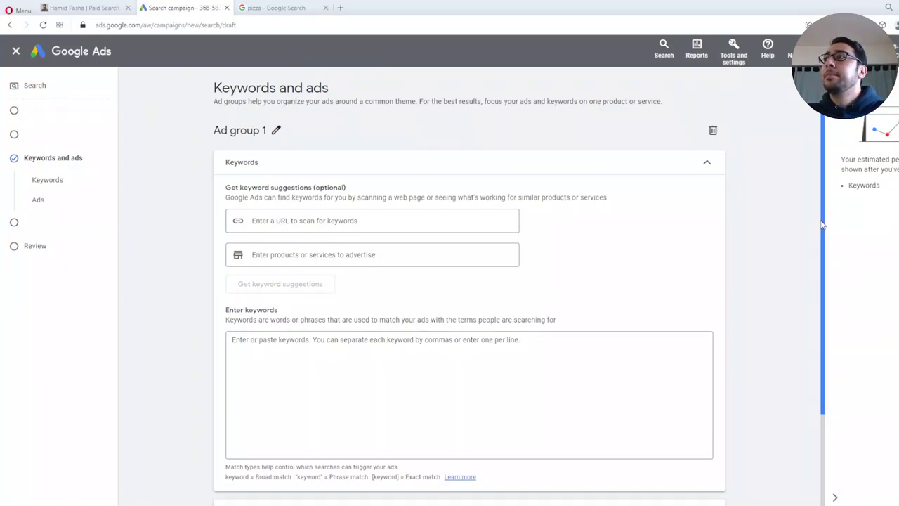
scroll(823, 224, down, 5)
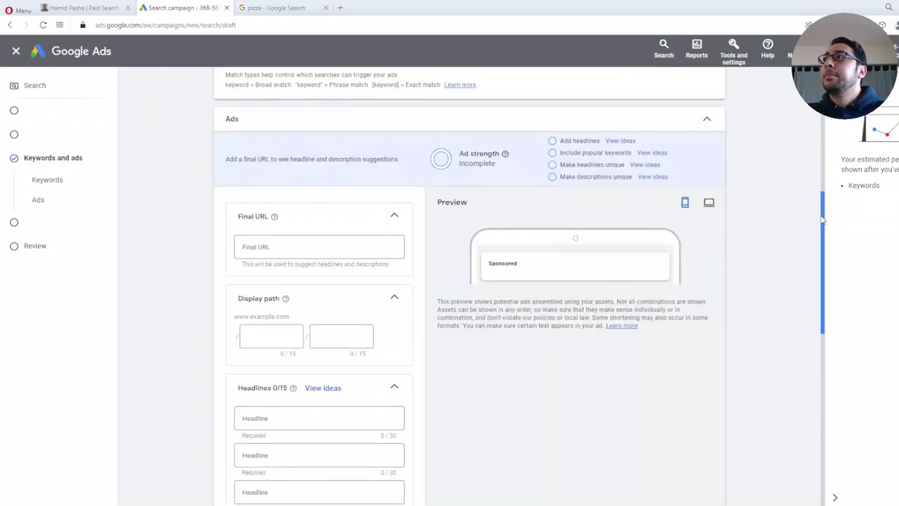
scroll(823, 221, up, 5)
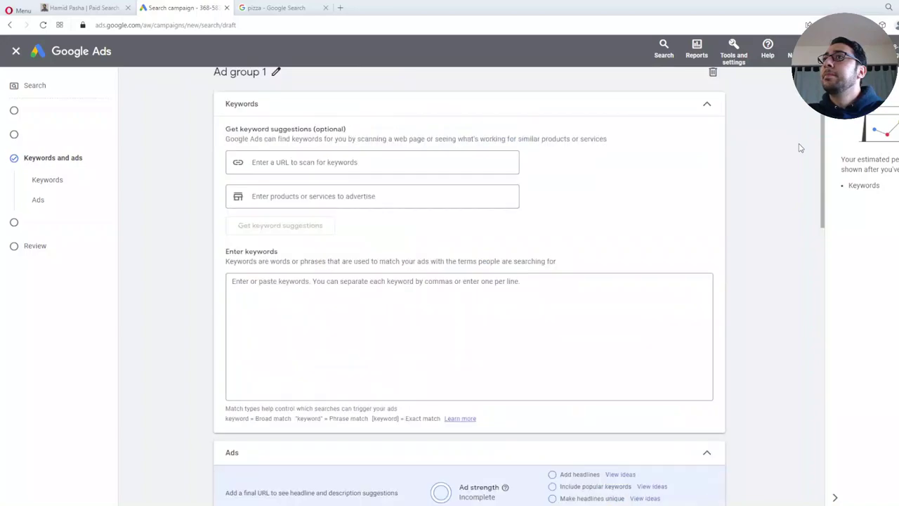
scroll(632, 156, up, 1)
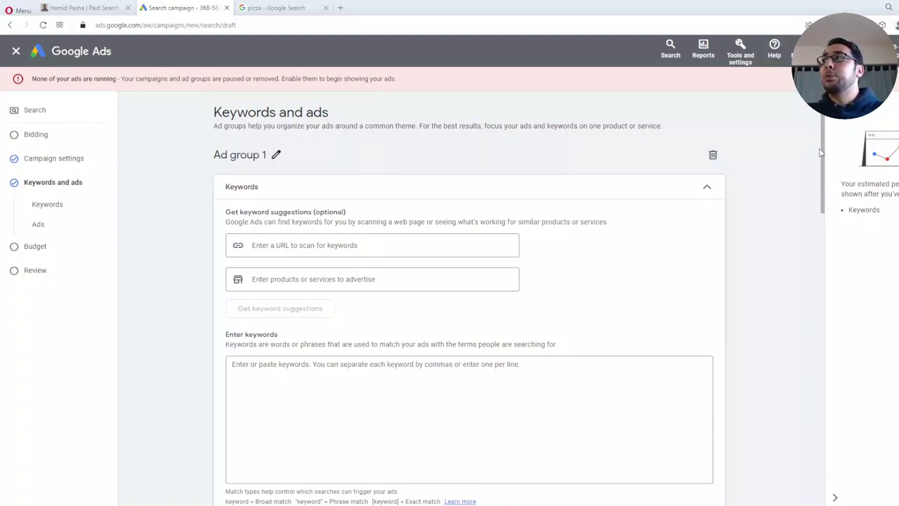
scroll(823, 152, down, 1)
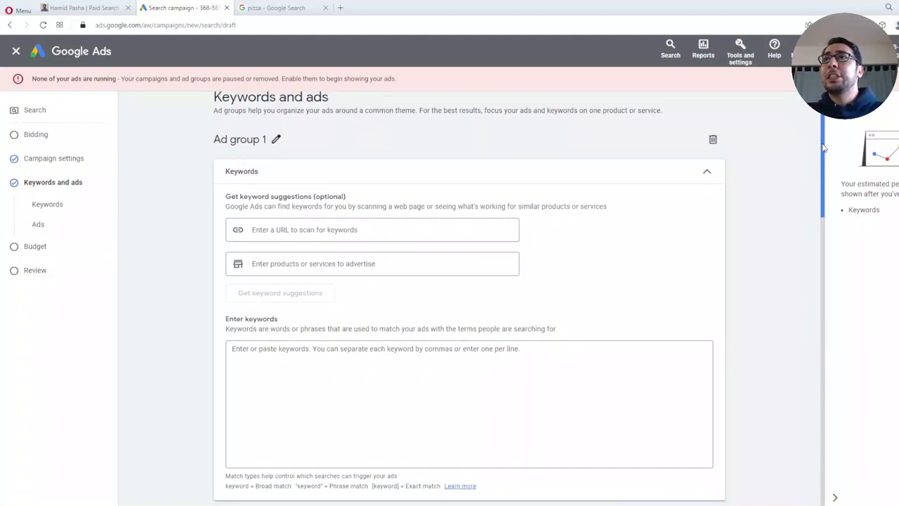
scroll(823, 153, up, 1)
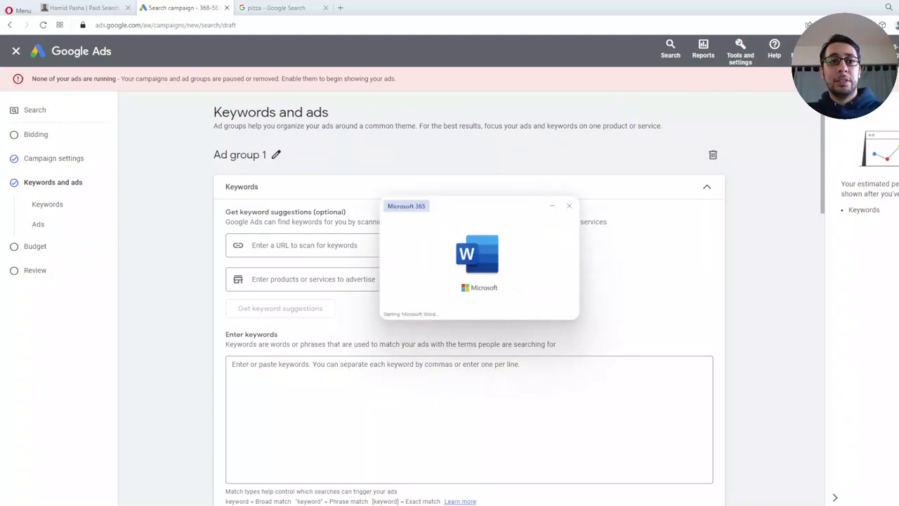
Enter the keywords Pizza delivery, Pizza restaurant, Gourmet pizza, Pizza specials and Pizza deals for Ad group 1, one per line.
click(569, 206)
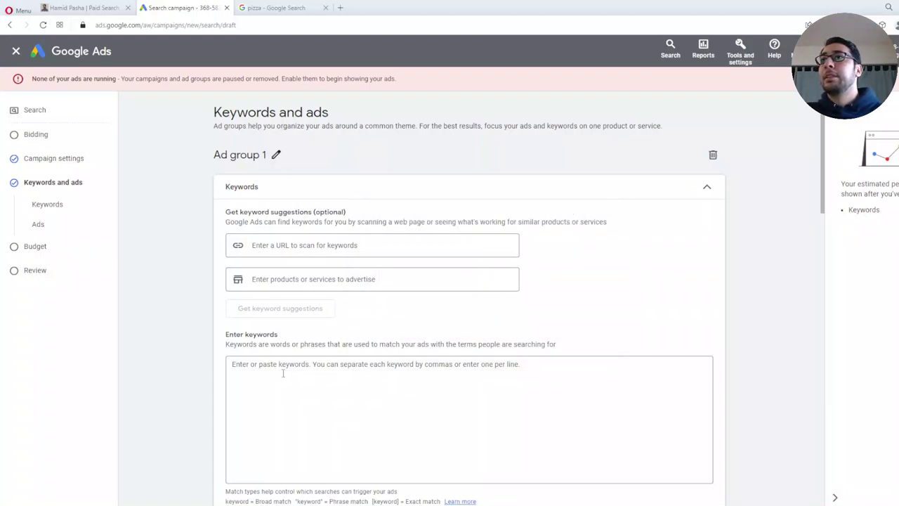
click(304, 366)
text(Pizza delivery Pizza restaurant Gourmet pizza Pizza specials Pizza deals)
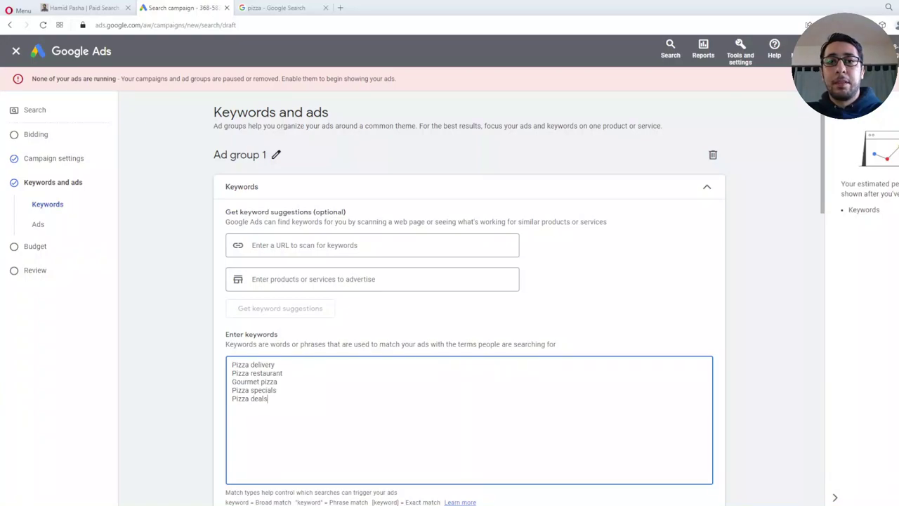
click(823, 174)
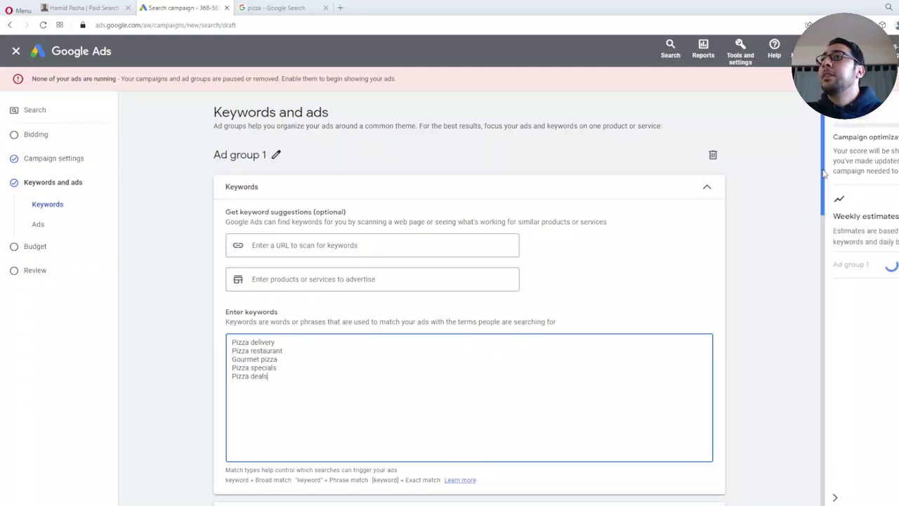
Review the optional keyword suggestion fields and the pizza keywords entered for Ad group 1.
drag(823, 180, 824, 185)
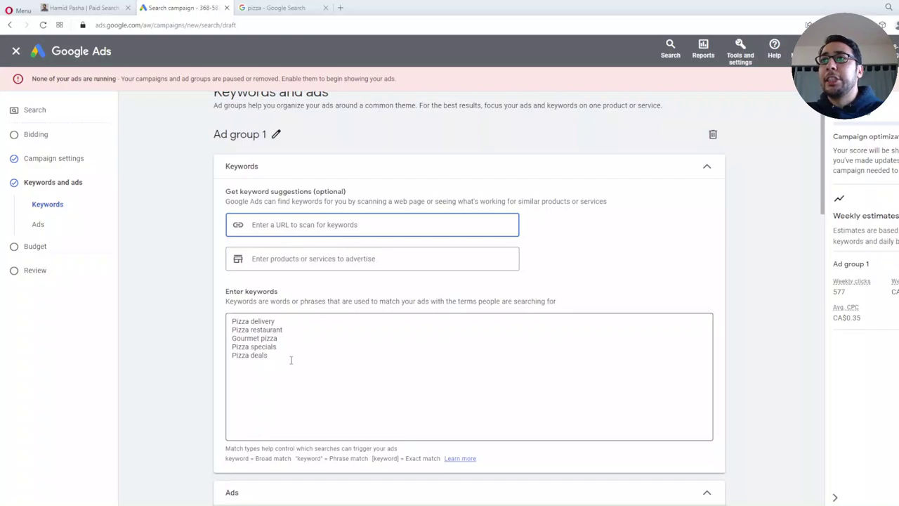
click(304, 225)
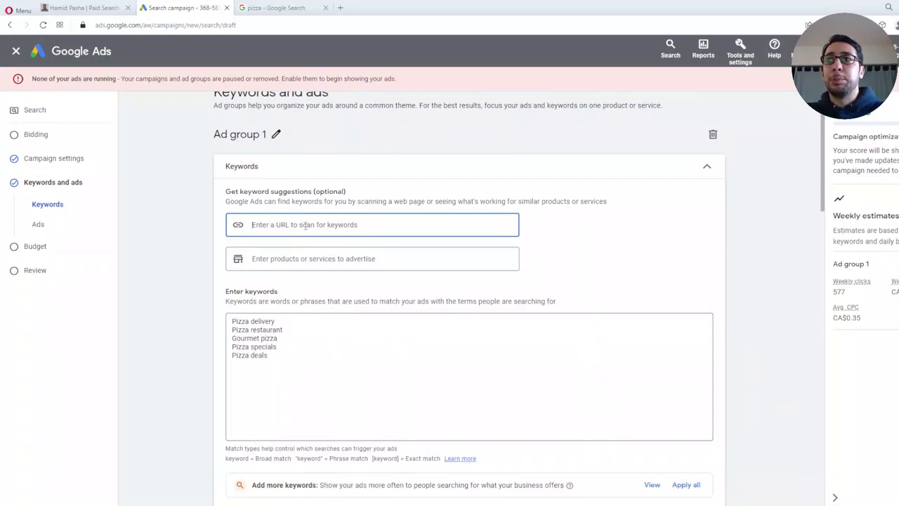
click(314, 260)
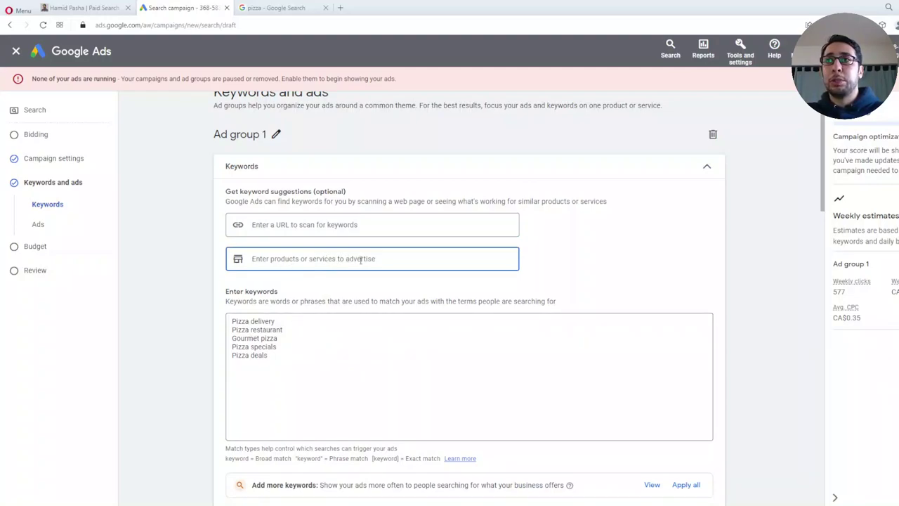
click(236, 321)
key(ctrl+a)
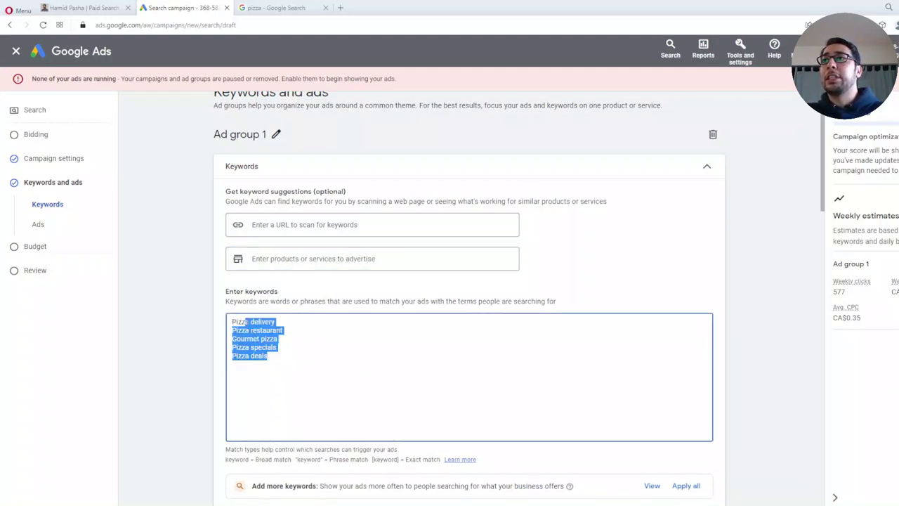
click(298, 333)
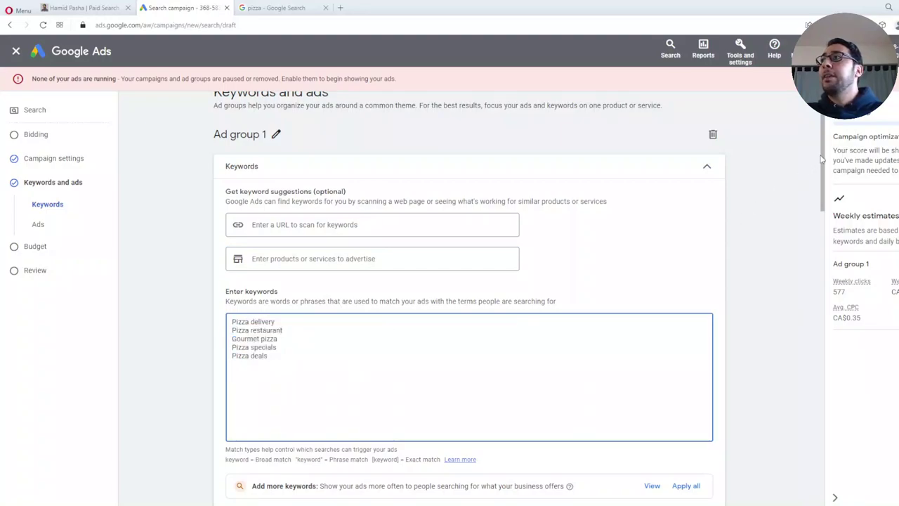
drag(822, 152, 823, 147)
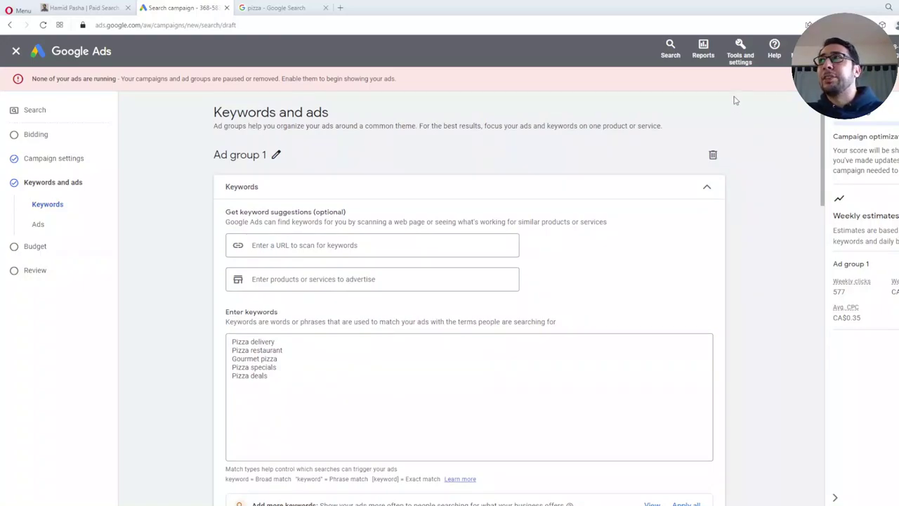
Look for the Keyword Planner among the planning tools, then return to the Keywords and ads page.
click(737, 63)
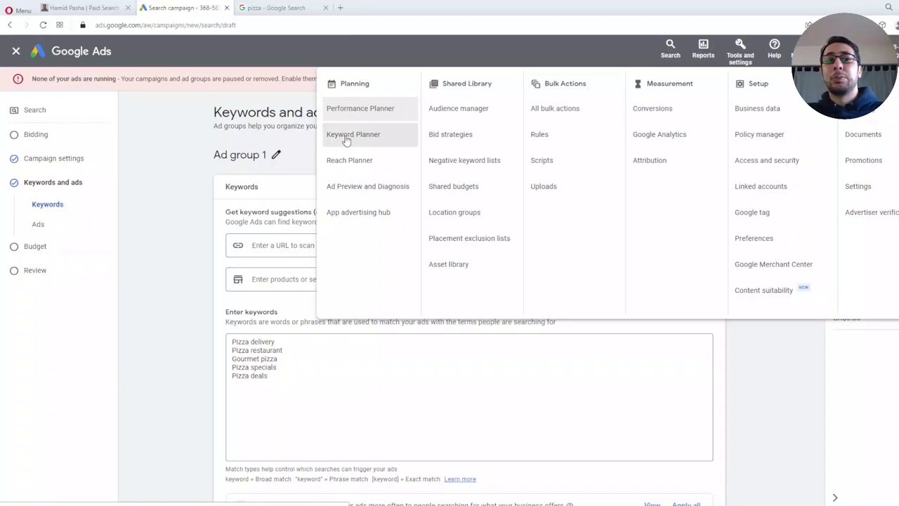
click(182, 188)
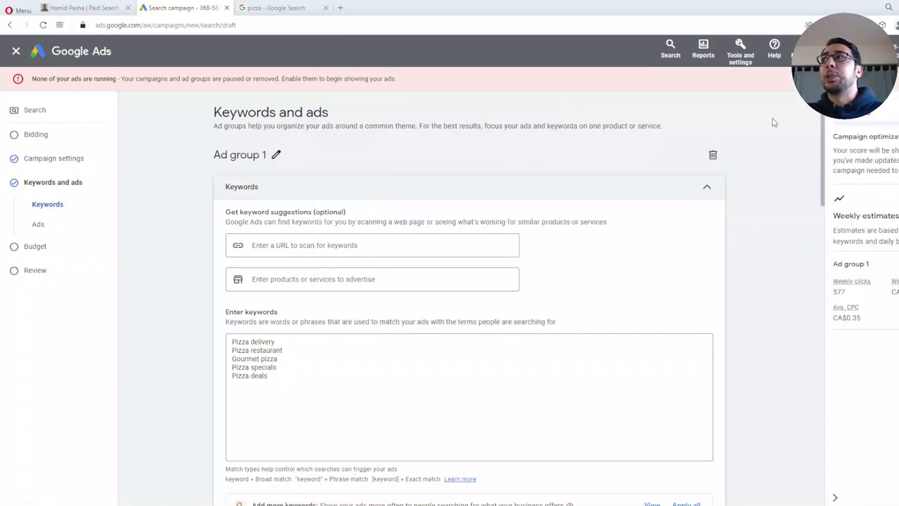
mouse_move(825, 119)
mouse_down()
mouse_move(826, 176)
mouse_move(825, 120)
mouse_up()
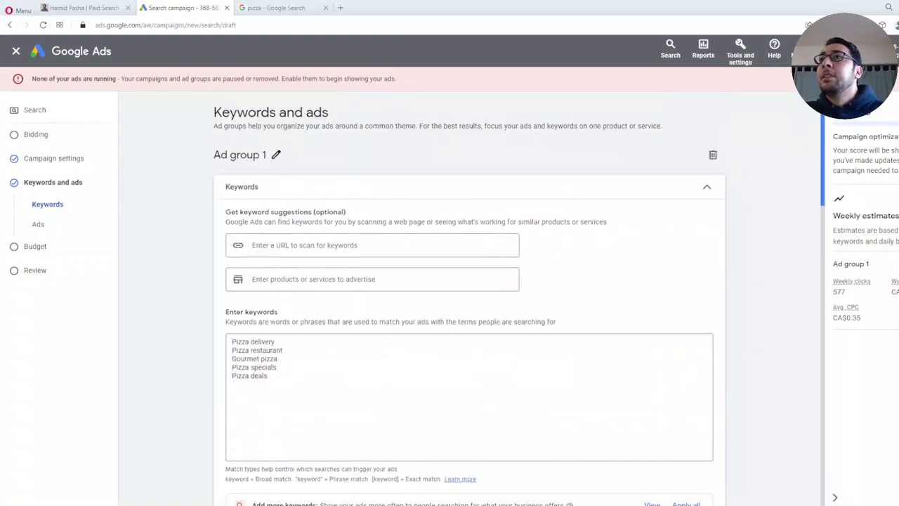
Rename Ad group 1 as pizza.
click(277, 154)
triple_click(279, 156)
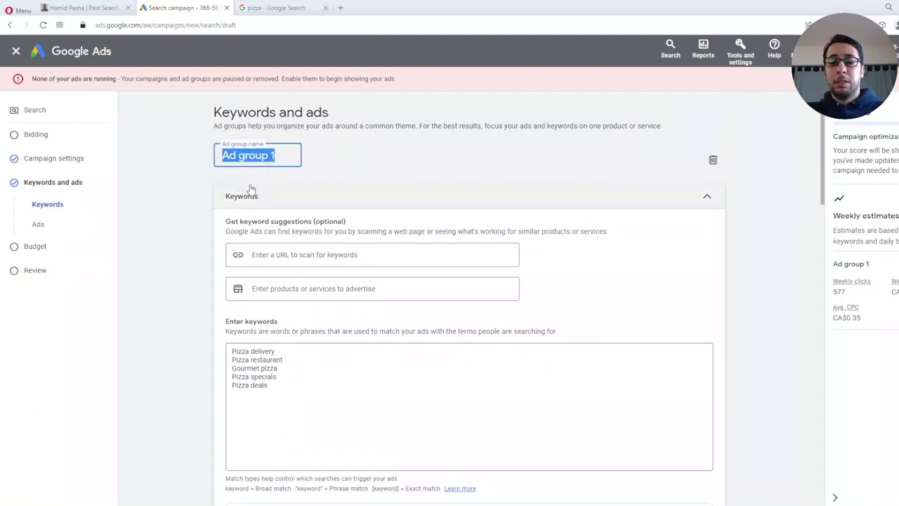
text(pizza)
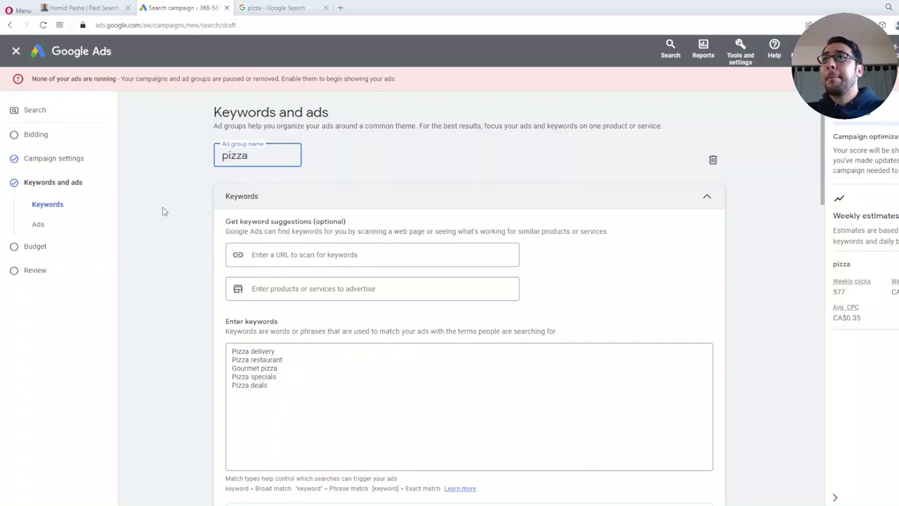
click(162, 211)
Look over the pizza ad group's keyword list and continue down to its Ads section.
drag(826, 126, 825, 137)
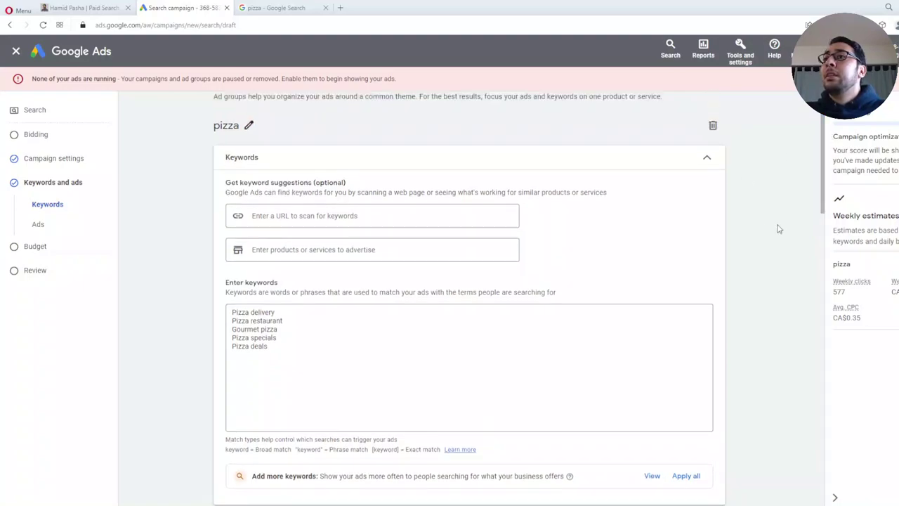
scroll(779, 228, down, 1)
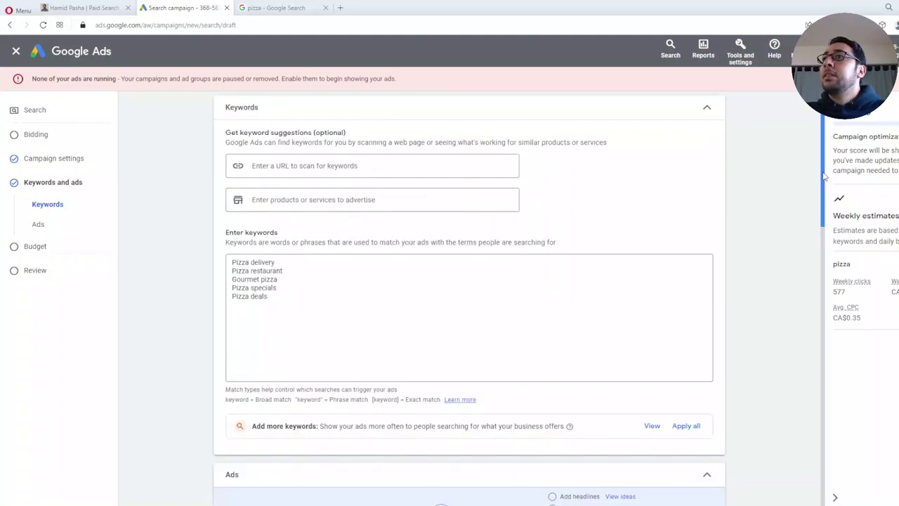
scroll(824, 180, down, 1)
scroll(824, 184, down, 3)
scroll(821, 176, up, 3)
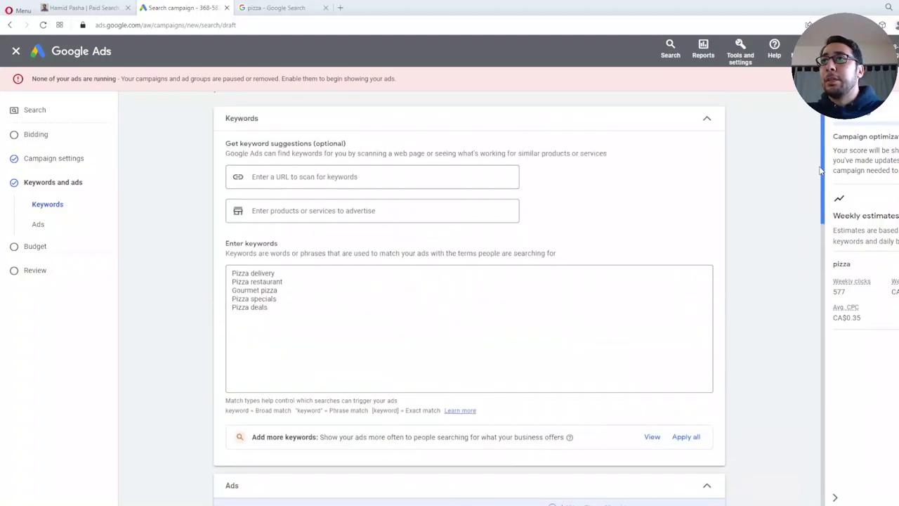
click(238, 279)
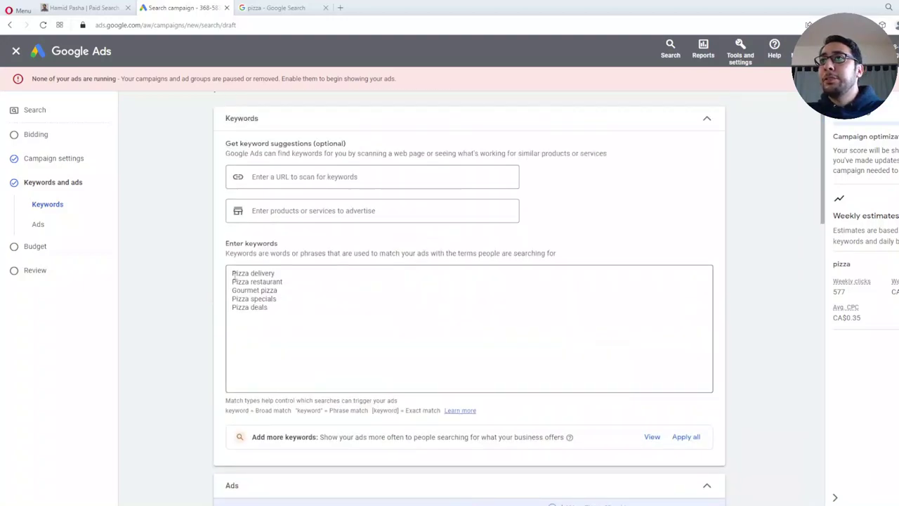
scroll(826, 210, down, 3)
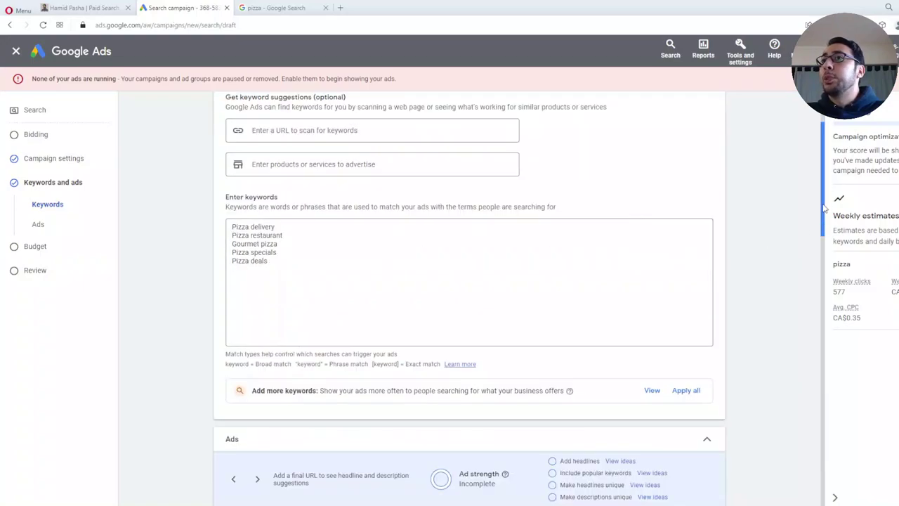
drag(826, 211, 839, 283)
Switch to the pizza Google search results and examine the headline and description of the sponsored Megabite Pizza ad.
click(254, 5)
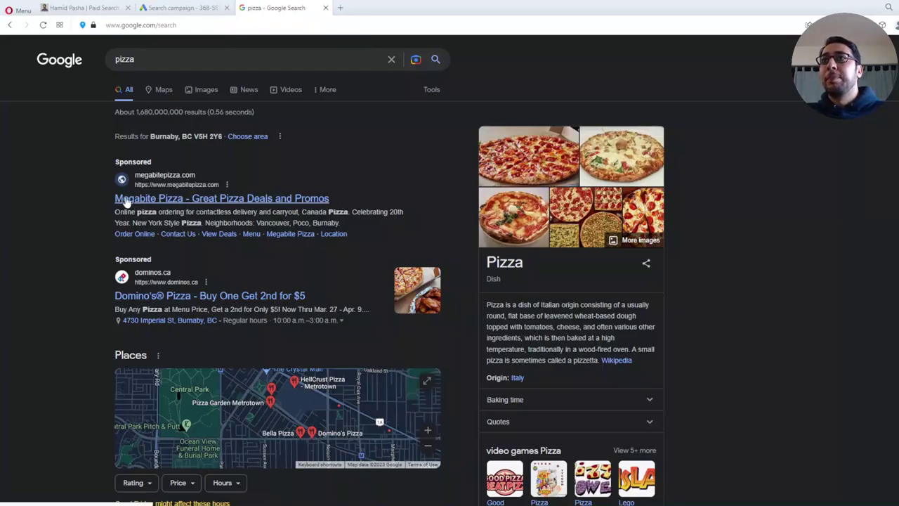
drag(108, 198, 127, 175)
click(81, 210)
drag(116, 212, 209, 232)
double_click(207, 223)
click(63, 240)
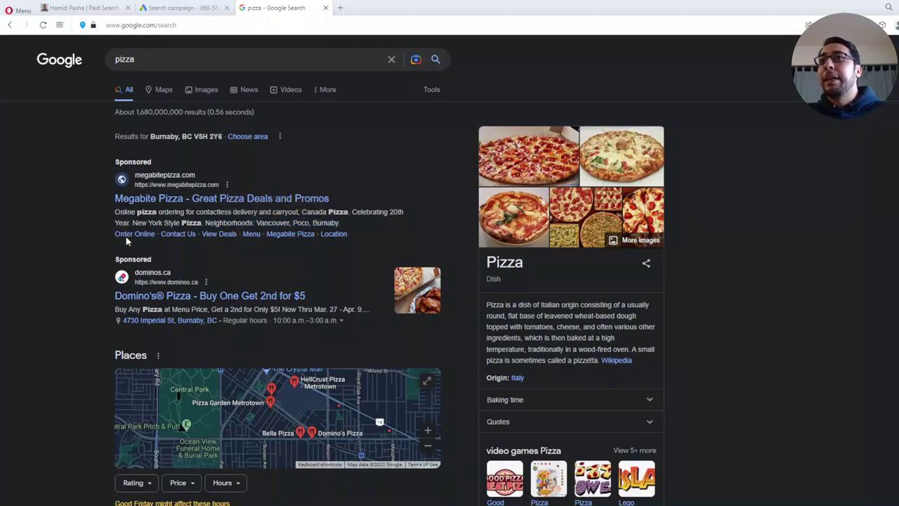
Compare the Final URL and Display path fields in the campaign draft with the sponsored Megabite Pizza search result.
click(181, 7)
click(300, 246)
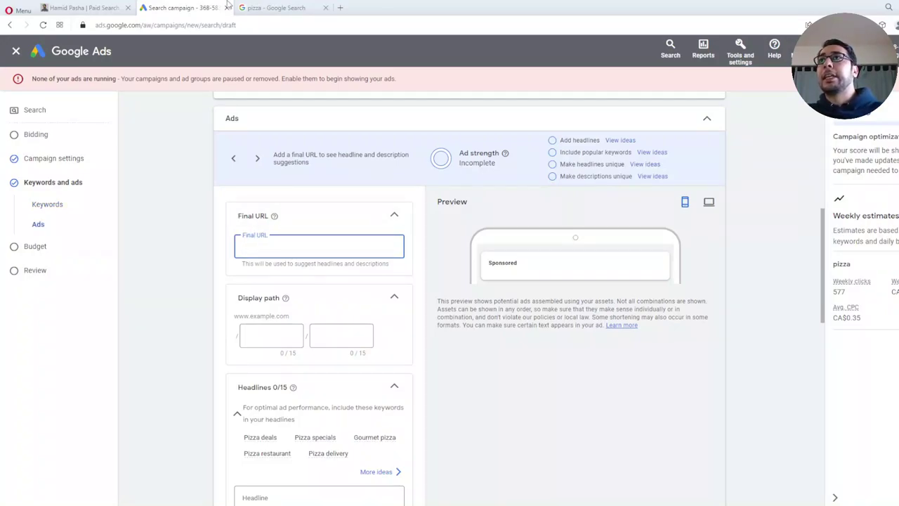
click(274, 7)
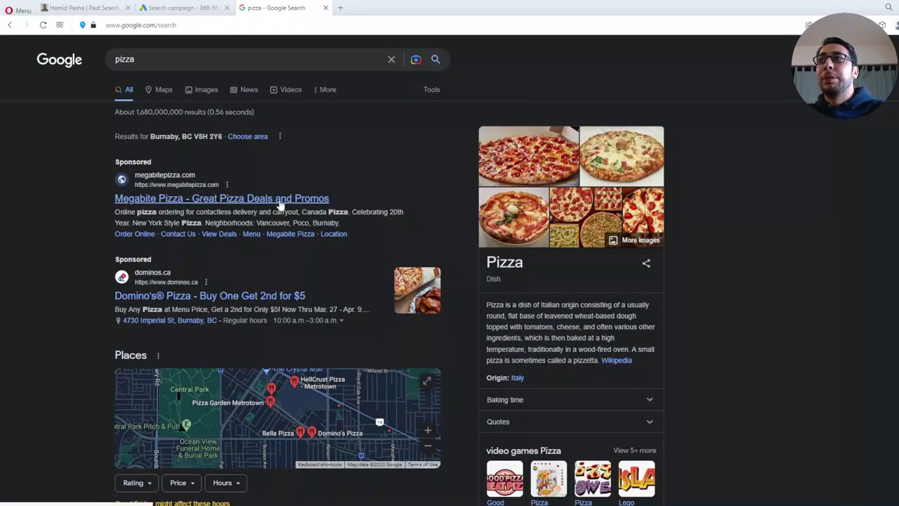
click(196, 7)
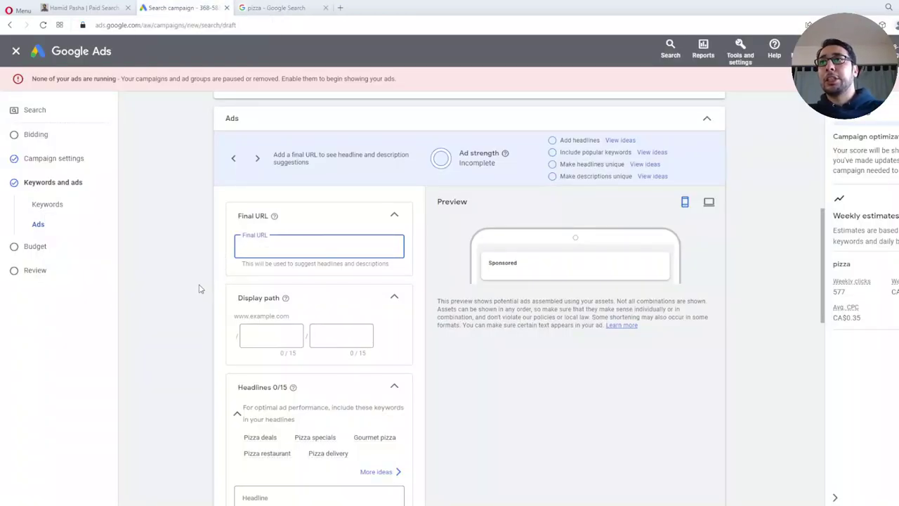
click(274, 336)
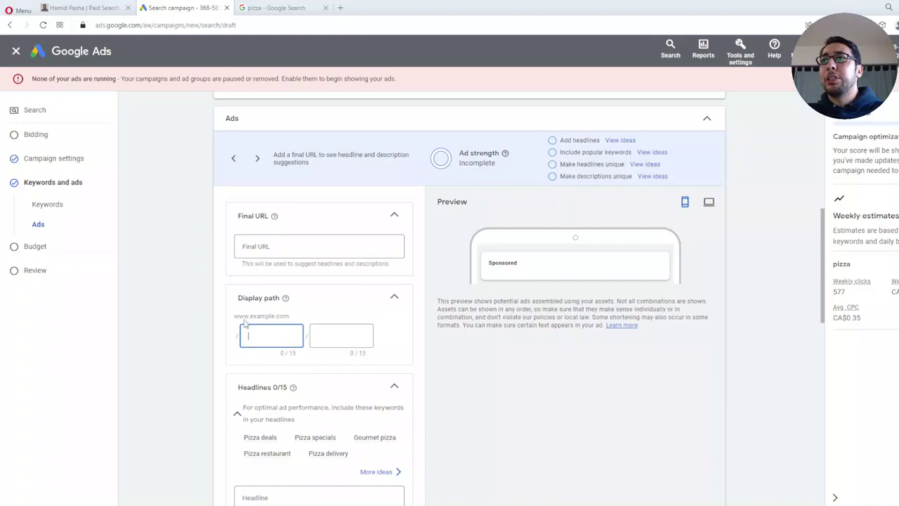
drag(236, 318, 291, 316)
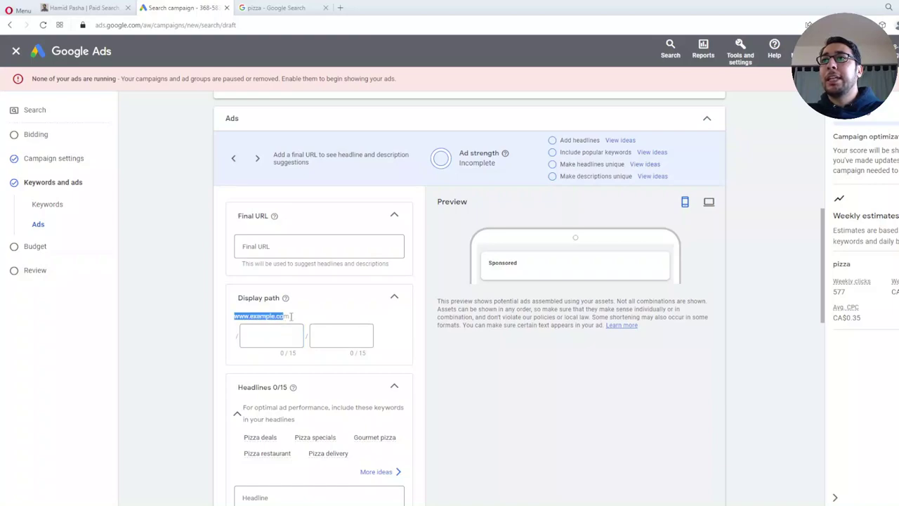
click(262, 338)
Examine the displayed web address and headline of the sponsored Megabite Pizza ad in relation to the pizza search term.
click(266, 8)
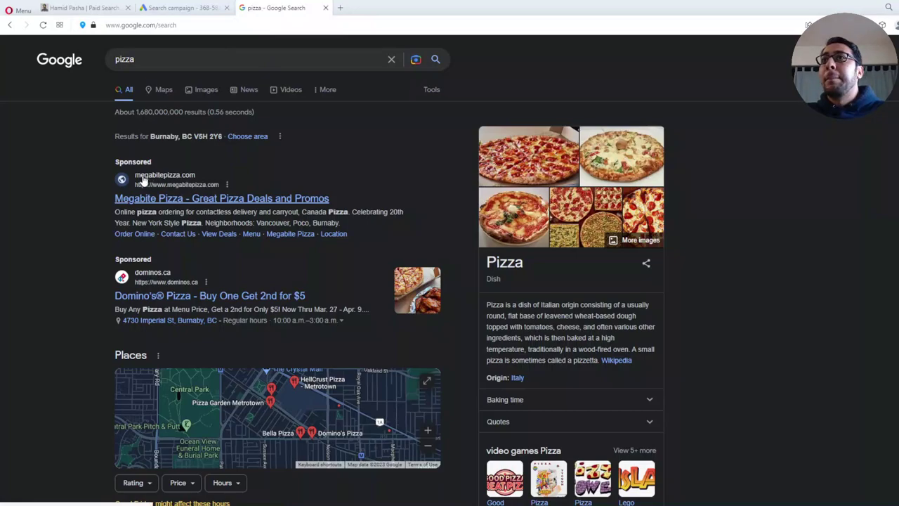
drag(137, 180, 195, 181)
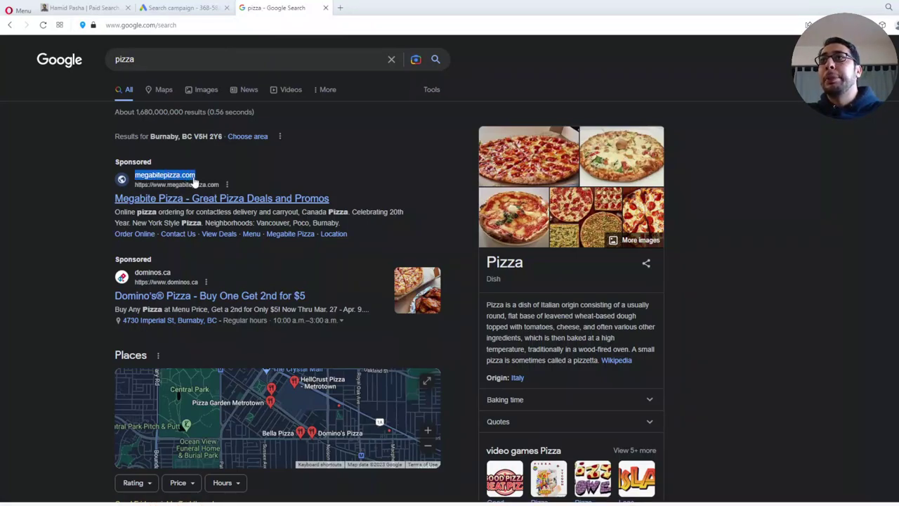
click(194, 181)
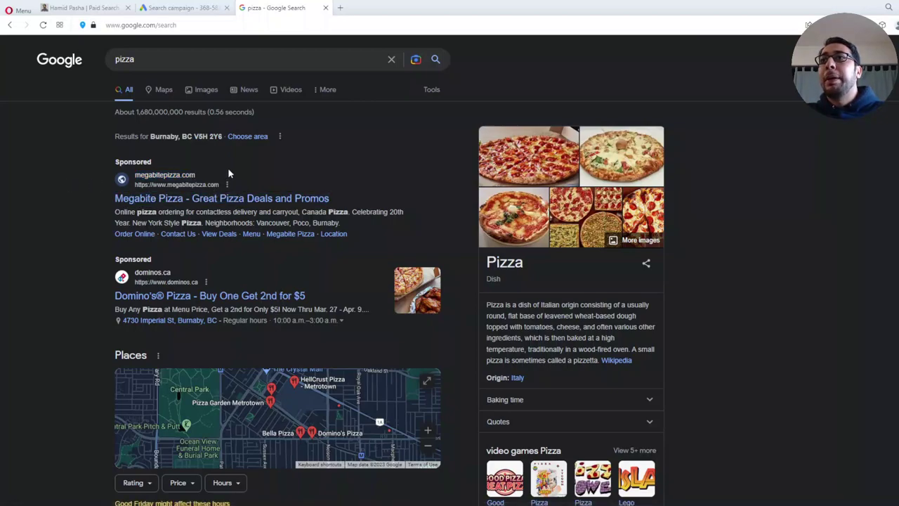
drag(140, 179, 96, 188)
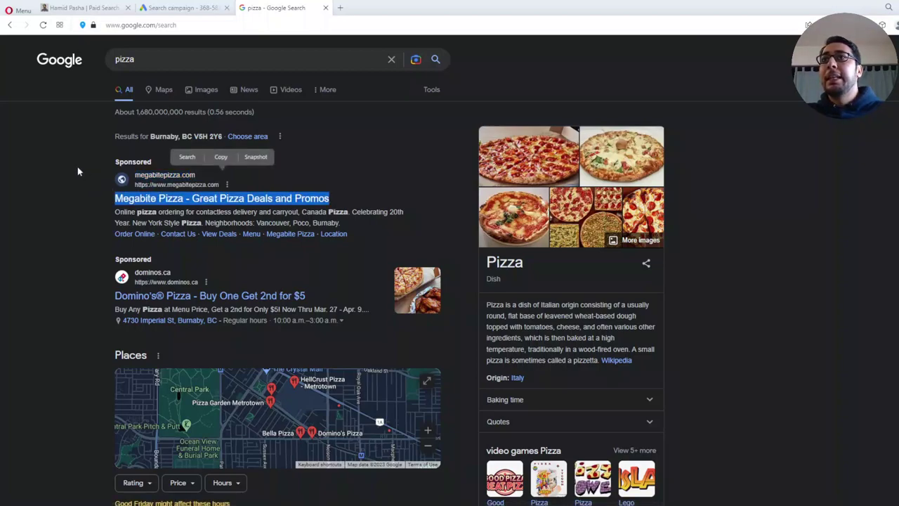
click(82, 175)
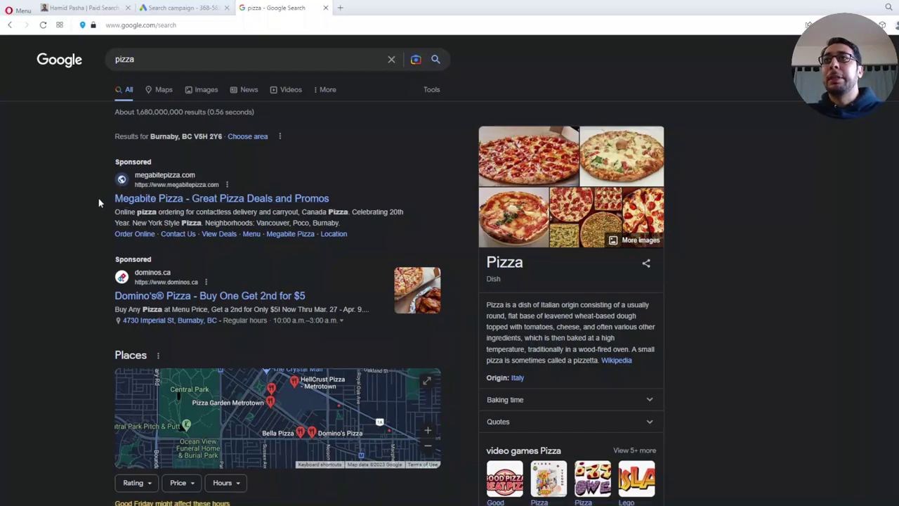
click(139, 61)
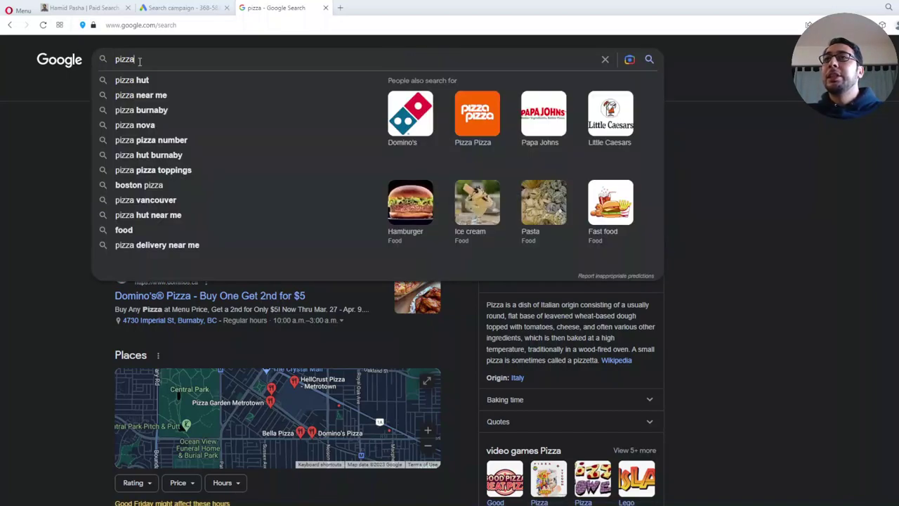
click(36, 203)
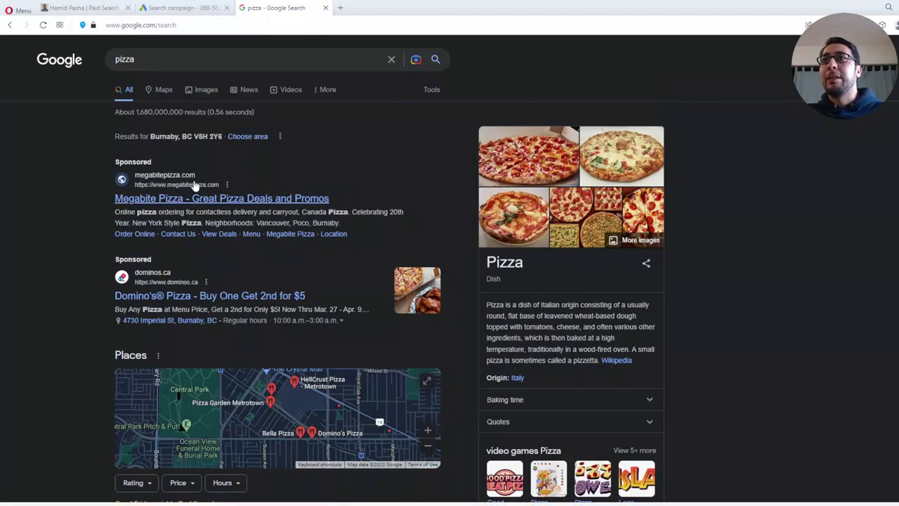
Set the ad's final URL to the address of the open paid search website and its first display path to marketing.
click(174, 6)
click(278, 247)
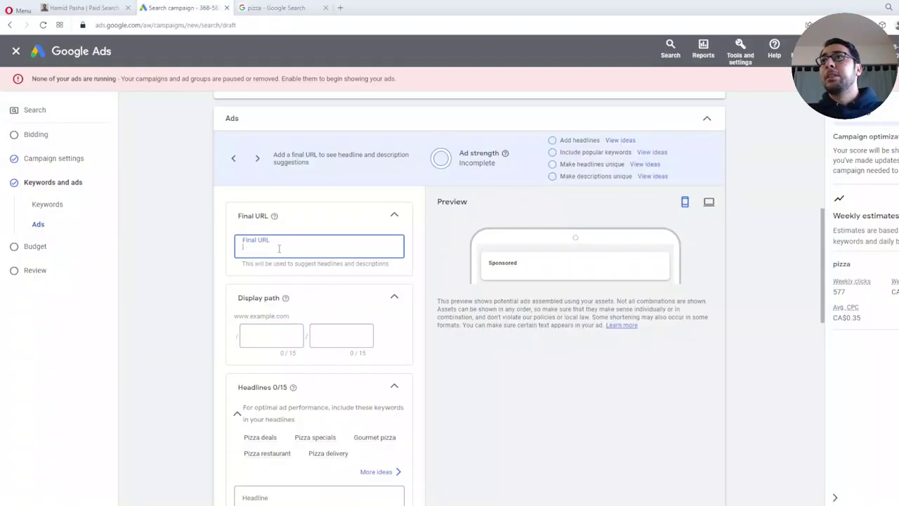
click(81, 7)
click(162, 24)
key(ctrl+c)
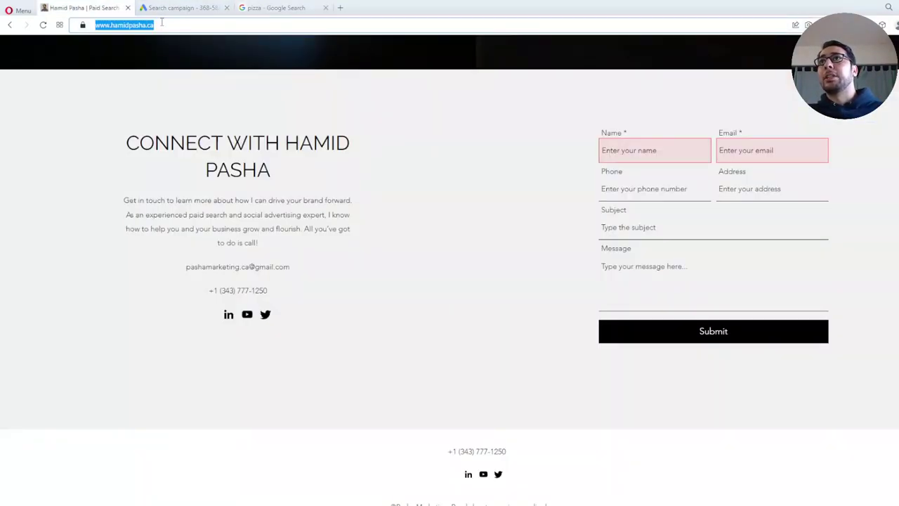
click(179, 8)
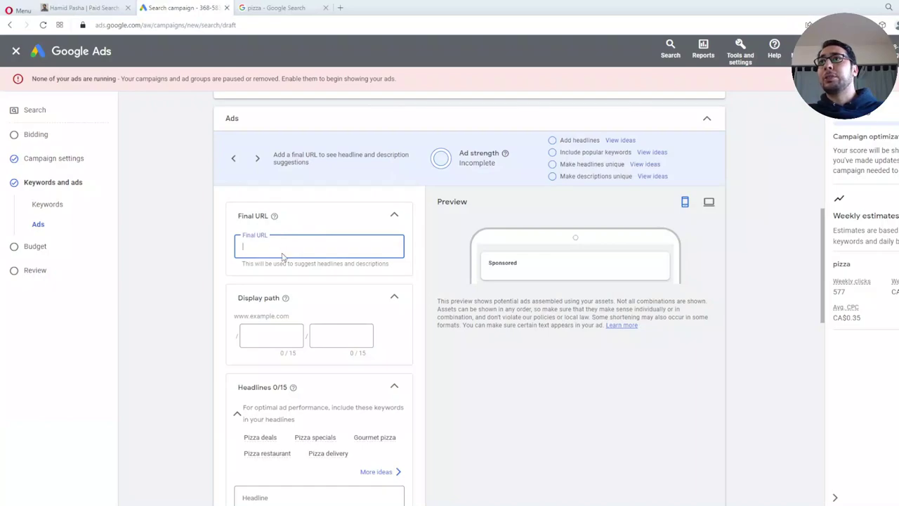
key(ctrl+v)
click(273, 337)
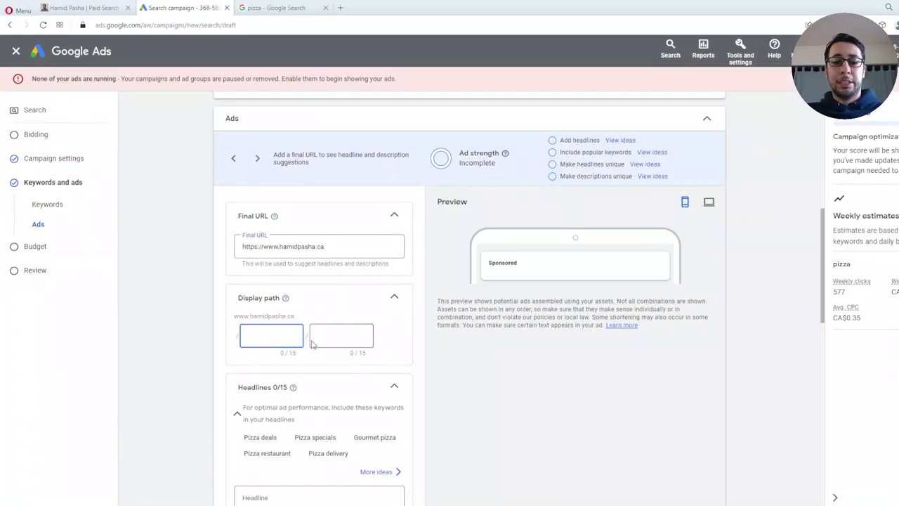
text(marketing)
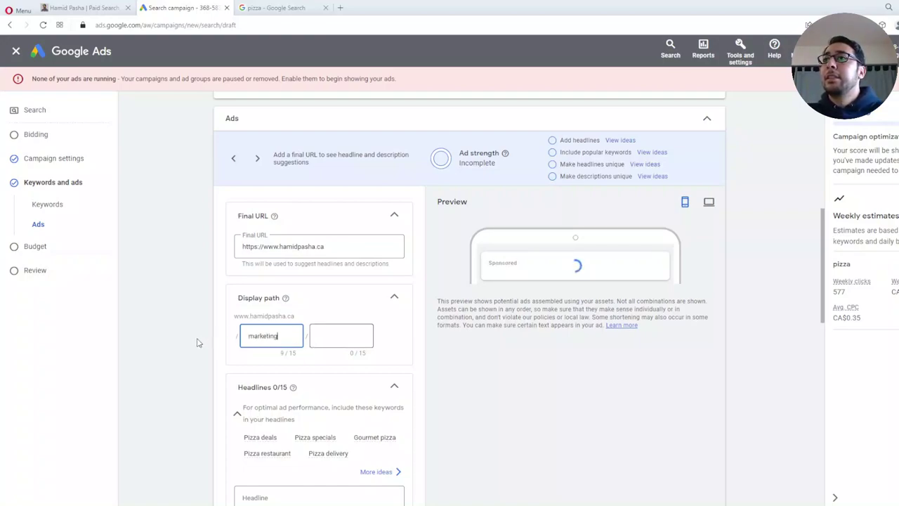
Examine the ad's empty headline fields and the headline ideas suggested from the website and existing ads.
click(197, 342)
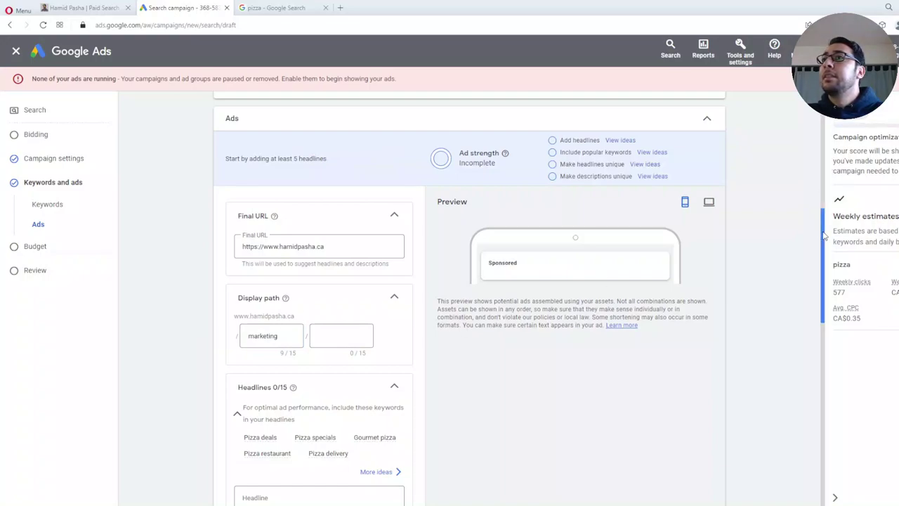
drag(825, 237, 827, 258)
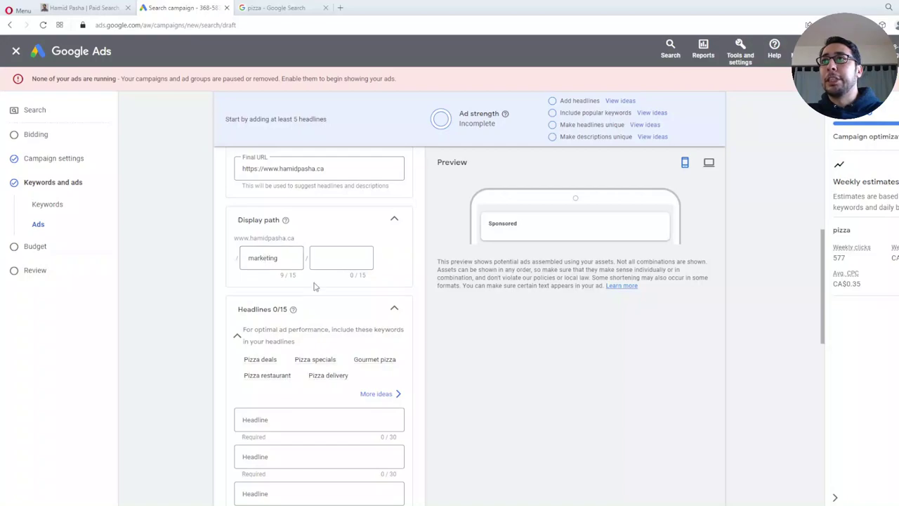
drag(824, 251, 826, 281)
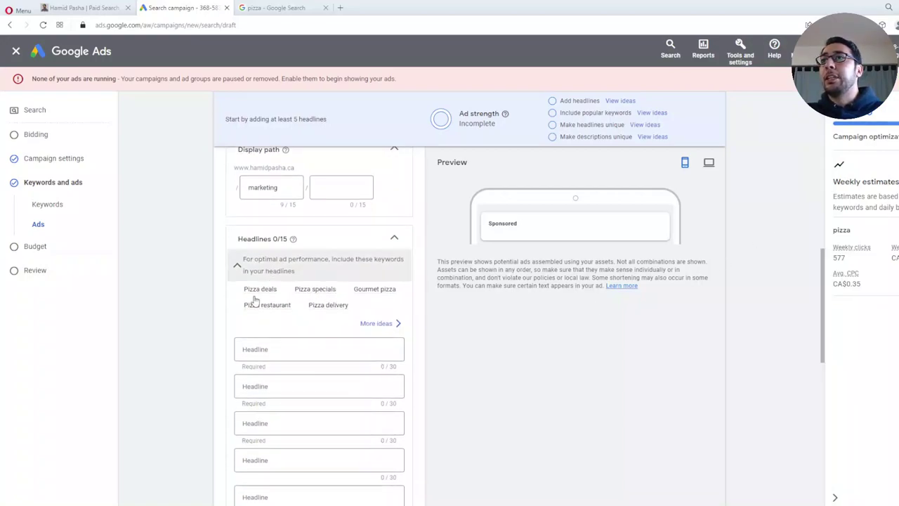
click(281, 351)
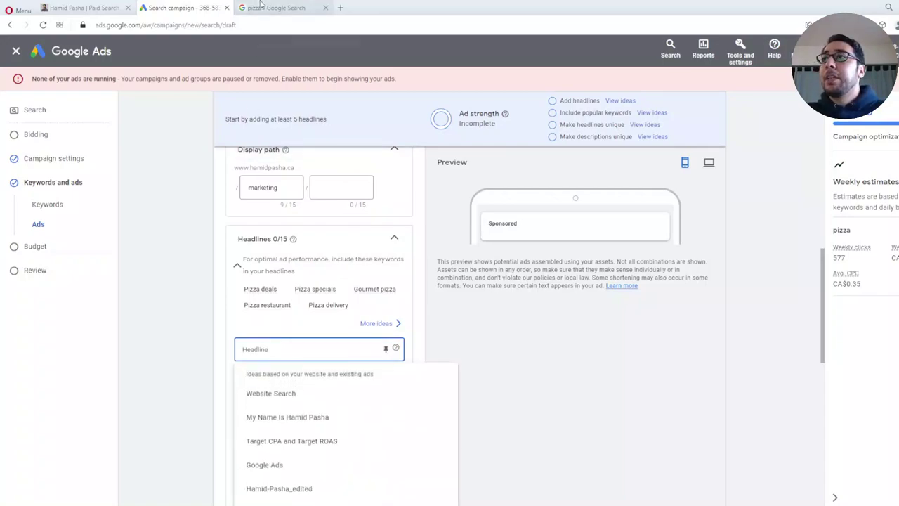
click(259, 266)
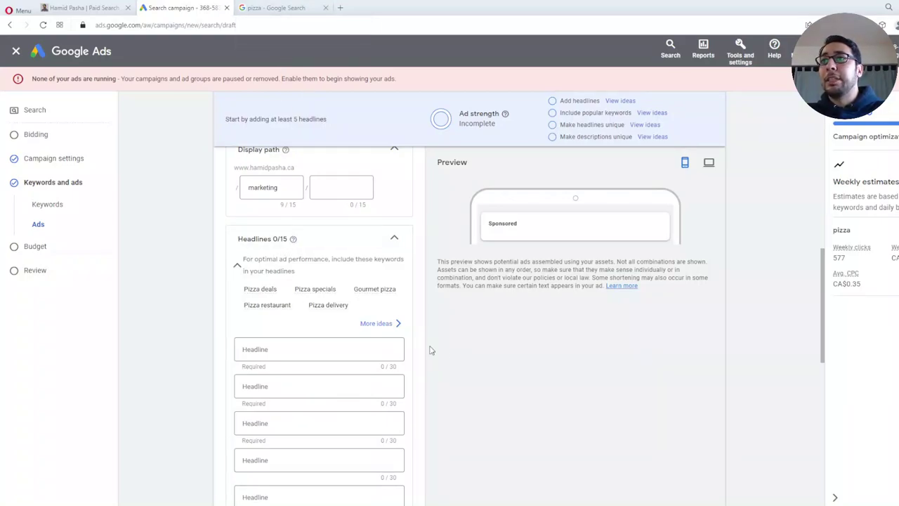
scroll(431, 349, down, 1)
click(269, 298)
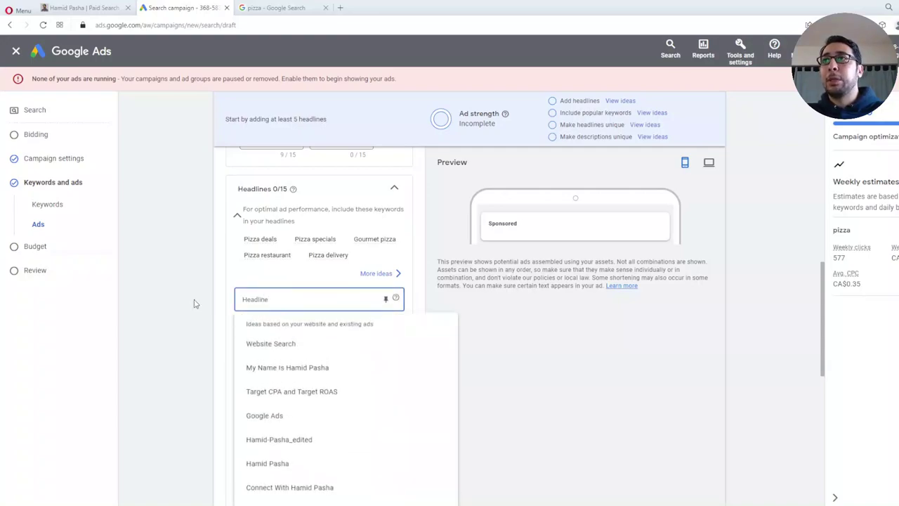
click(255, 305)
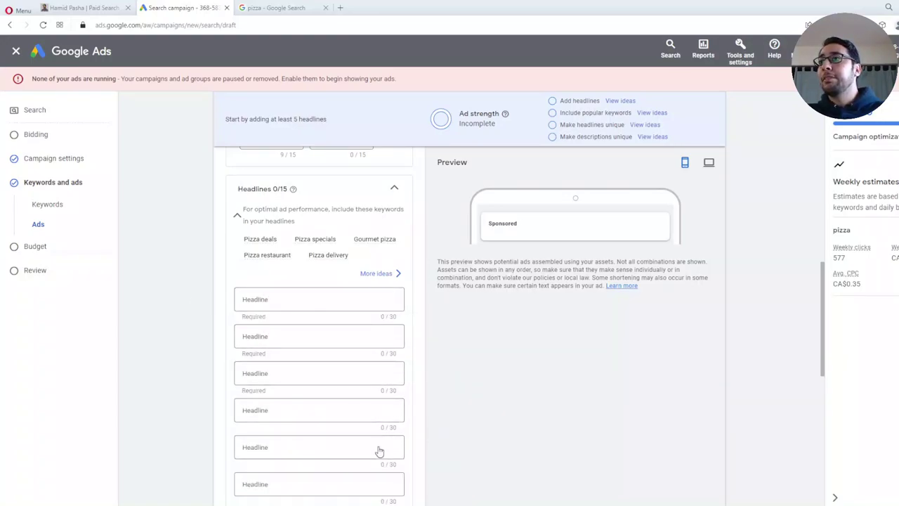
drag(823, 287, 823, 307)
scroll(822, 307, down, 1)
scroll(822, 307, up, 1)
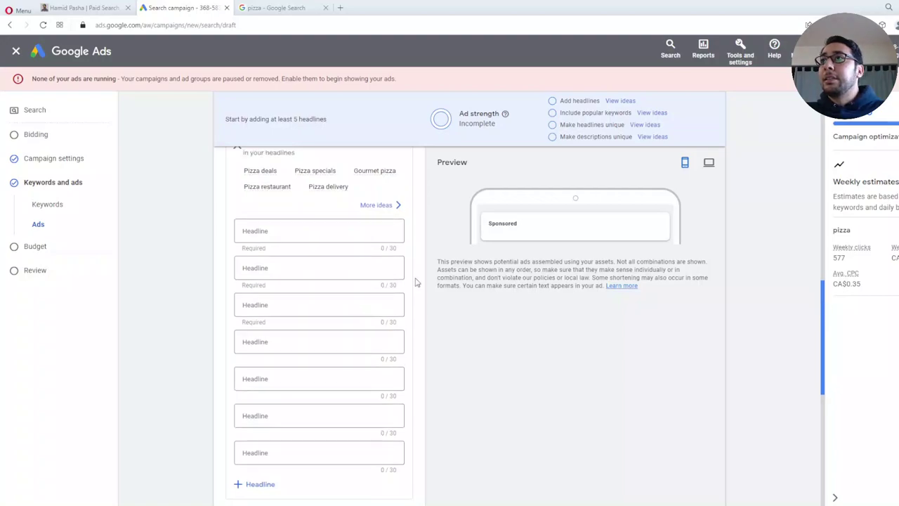
click(308, 229)
click(309, 229)
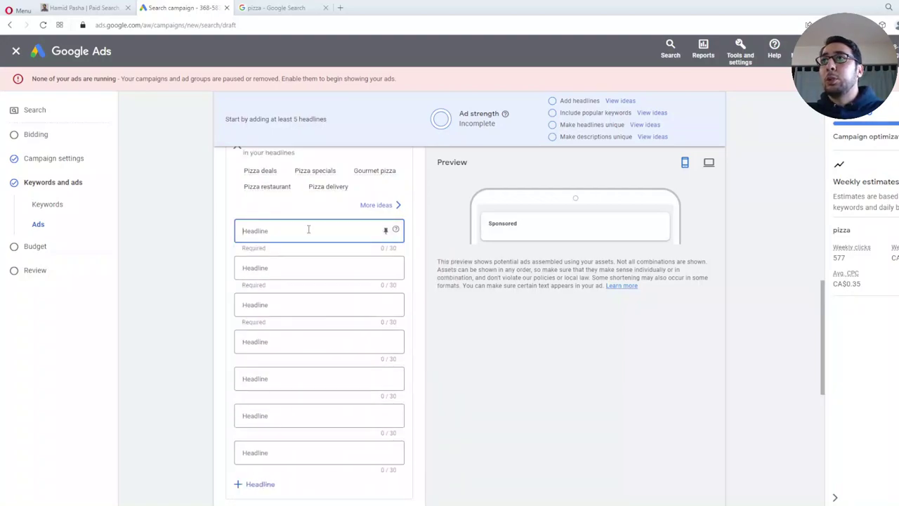
click(316, 231)
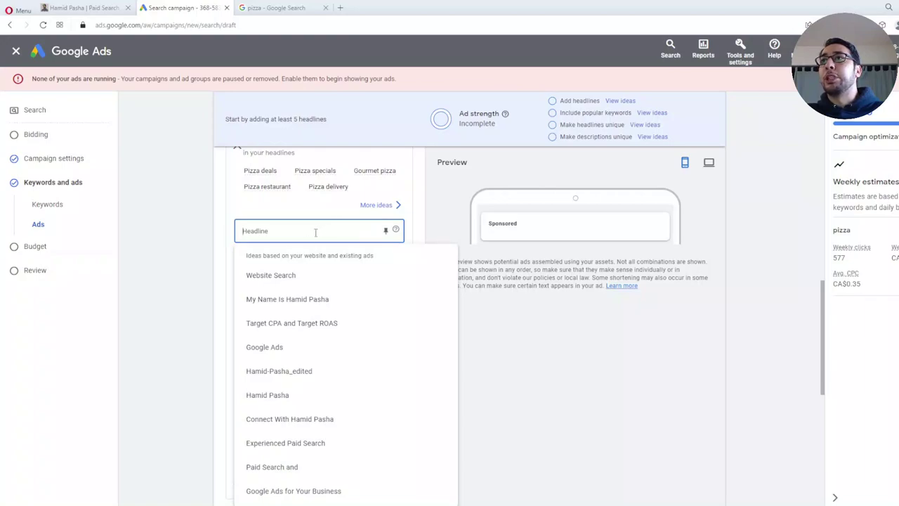
click(125, 234)
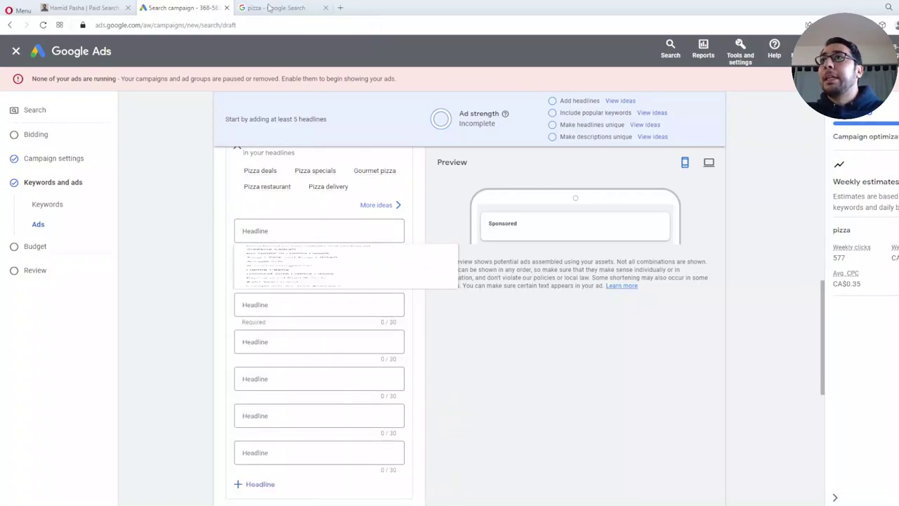
Copy Megabite Pizza from the sponsored ad's title in the pizza search results into the first headline of the campaign's ad.
click(269, 7)
drag(115, 199, 185, 200)
key(ctrl+c)
click(78, 207)
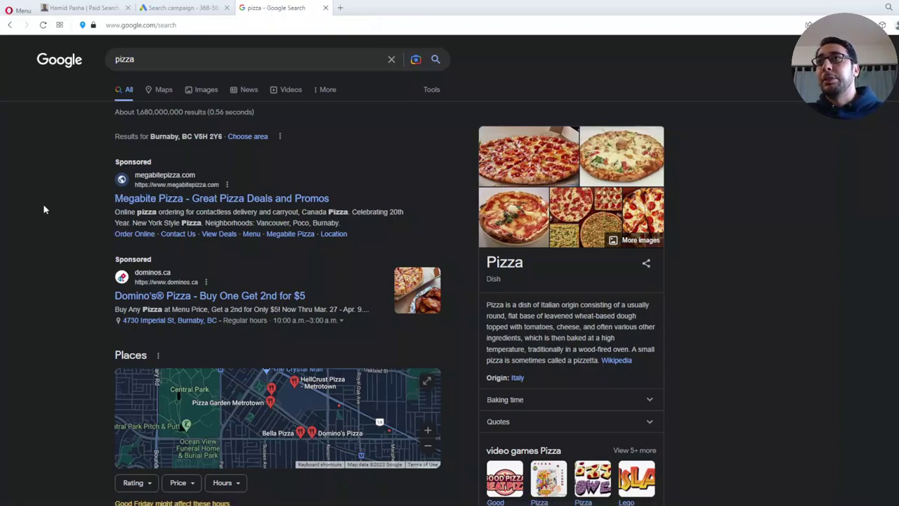
key(ctrl+Tab)
click(269, 234)
key(ctrl+v)
click(169, 256)
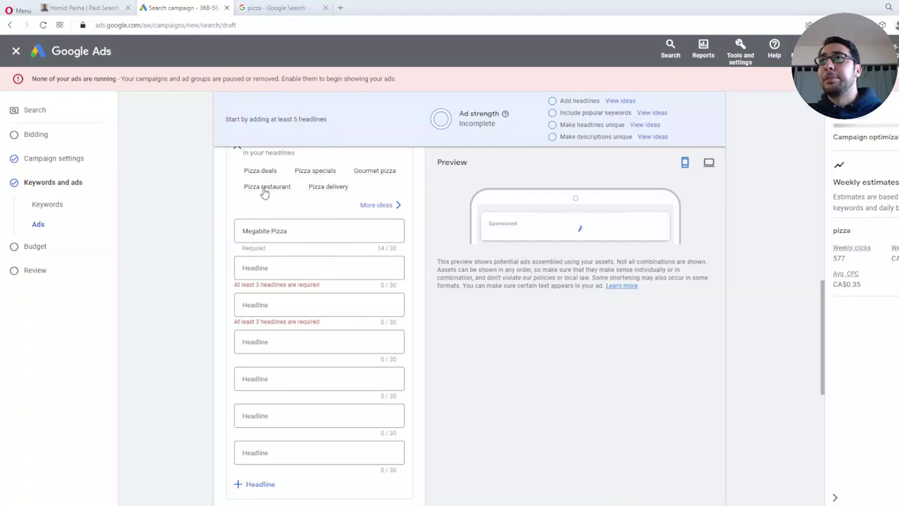
Enter Pizza Restaurant as the ad's second headline.
click(305, 270)
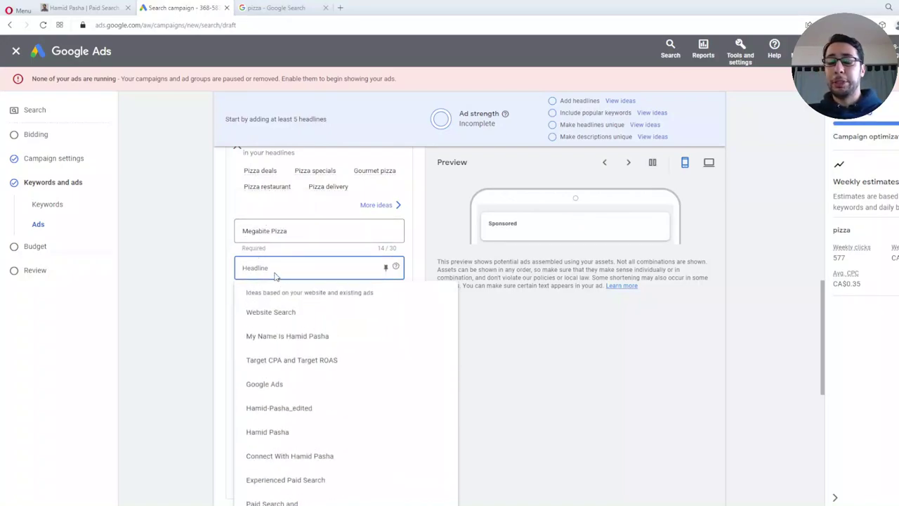
text(p)
key(BackSpace)
text(Pi)
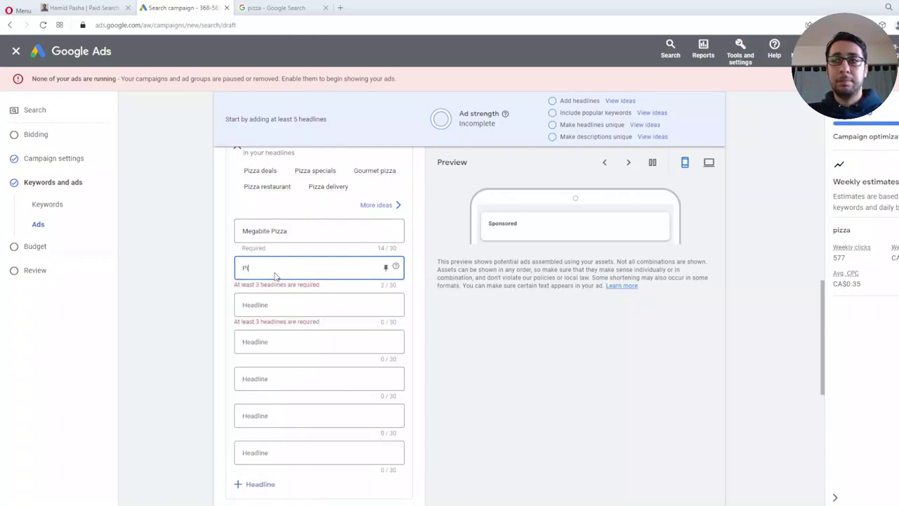
text(xza Rest)
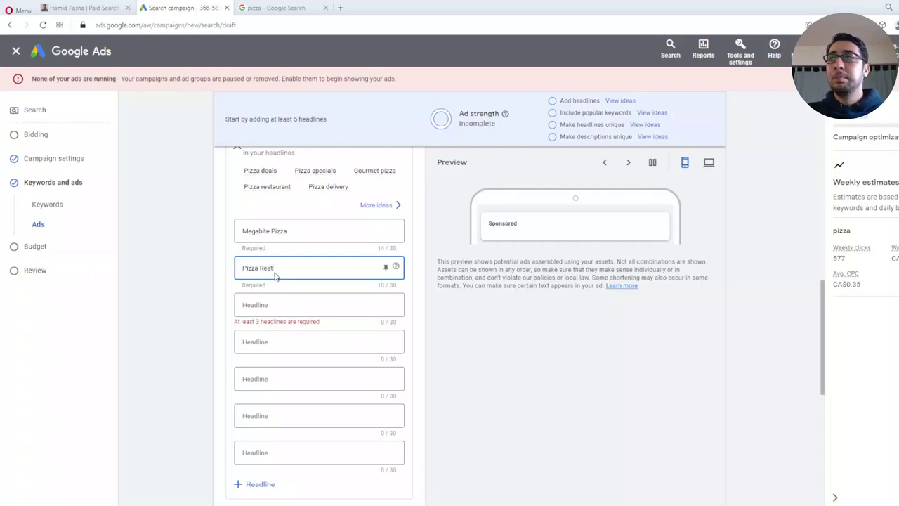
text(aurant)
Add Pizza Deals as the third headline and Pizza Delivery as the fourth.
click(278, 306)
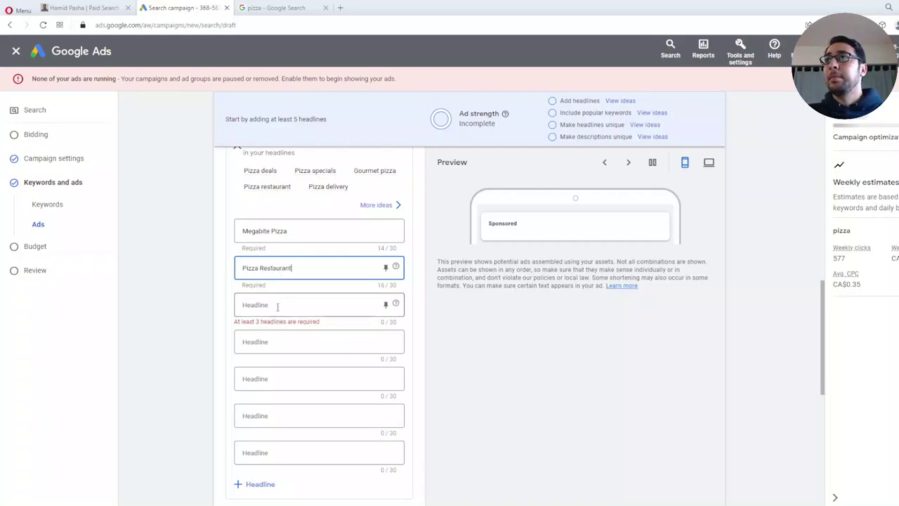
text(Pi)
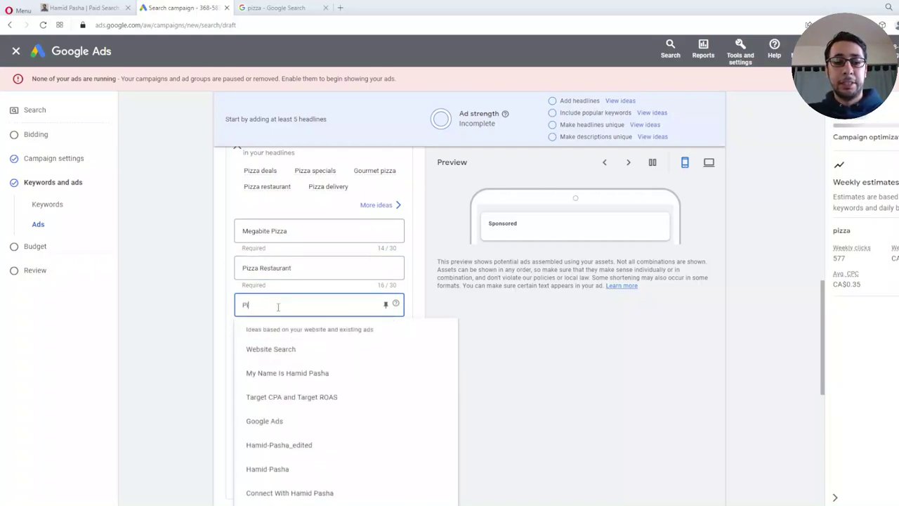
text(zza Deals)
click(515, 359)
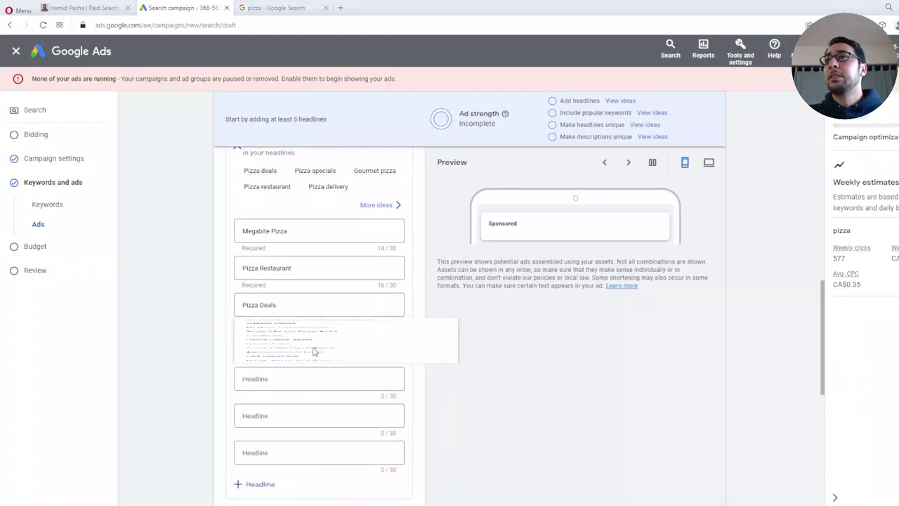
click(274, 342)
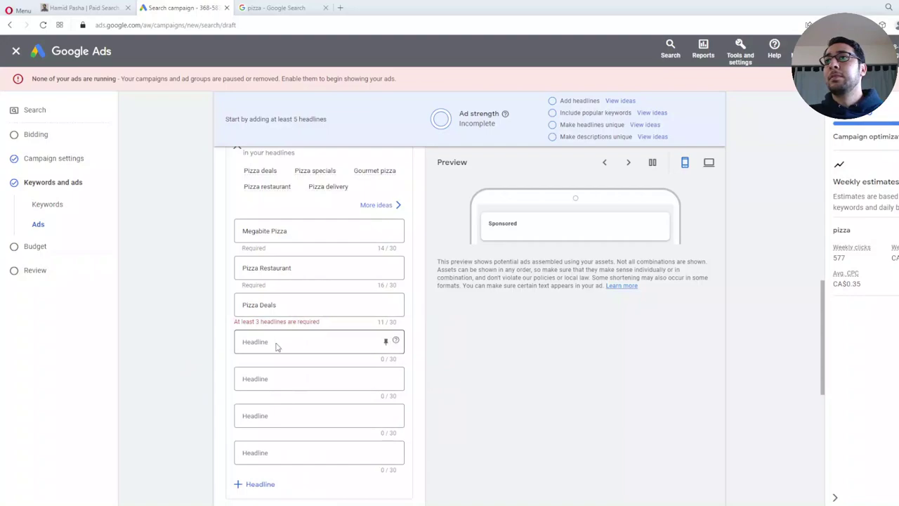
text(Pi)
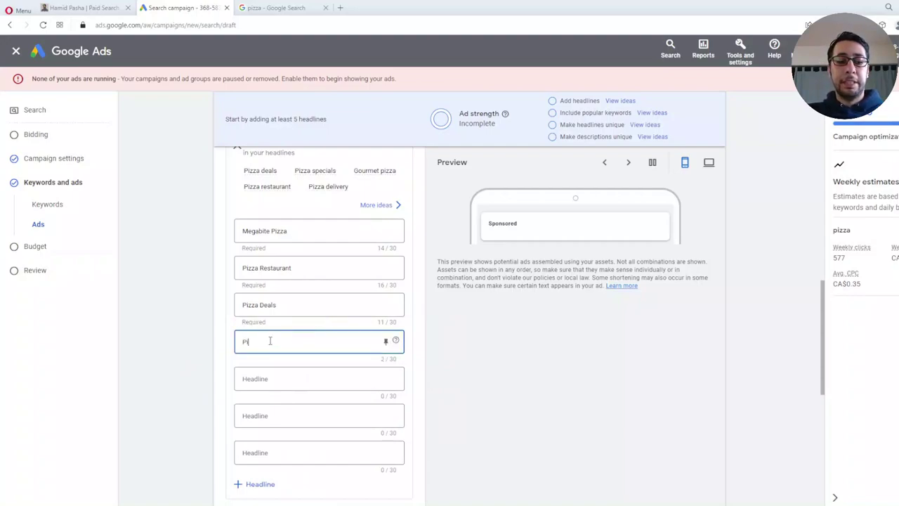
text(zza Delivery)
click(151, 313)
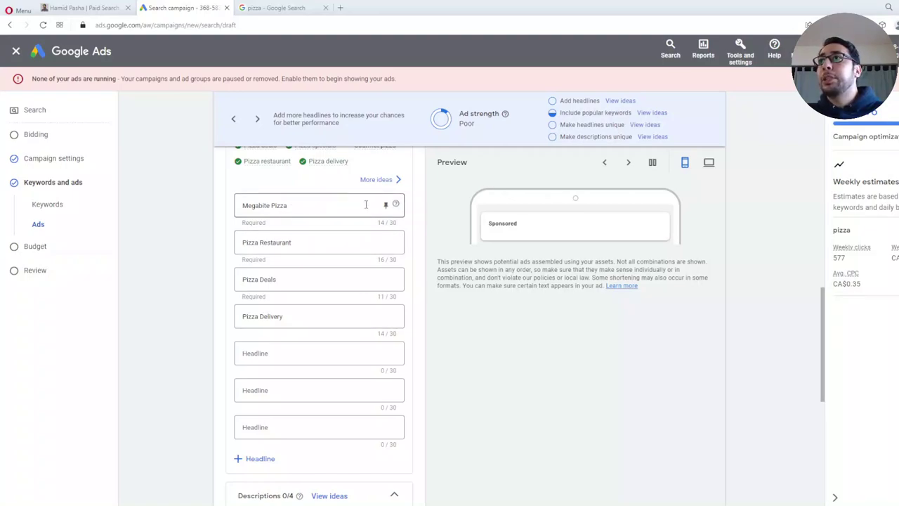
Pin the Megabite Pizza headline so that it shows only in position 1.
drag(309, 207, 243, 209)
click(272, 205)
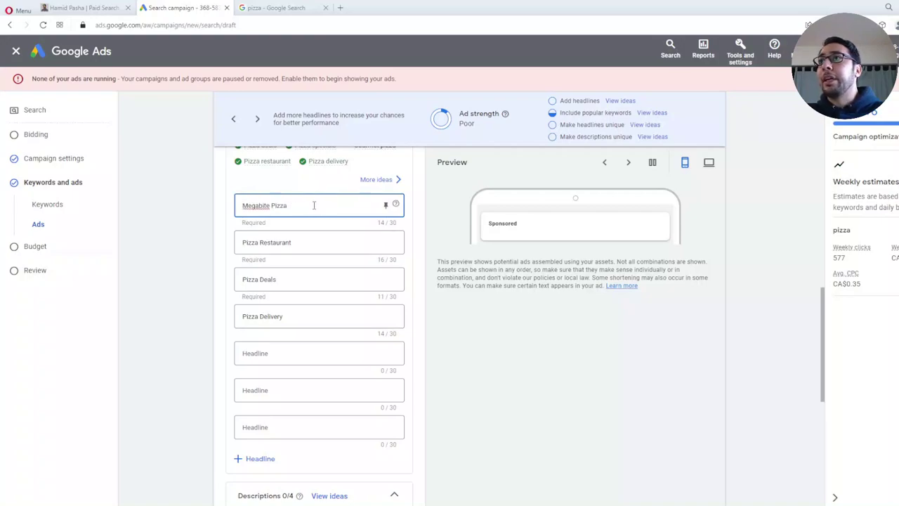
click(384, 206)
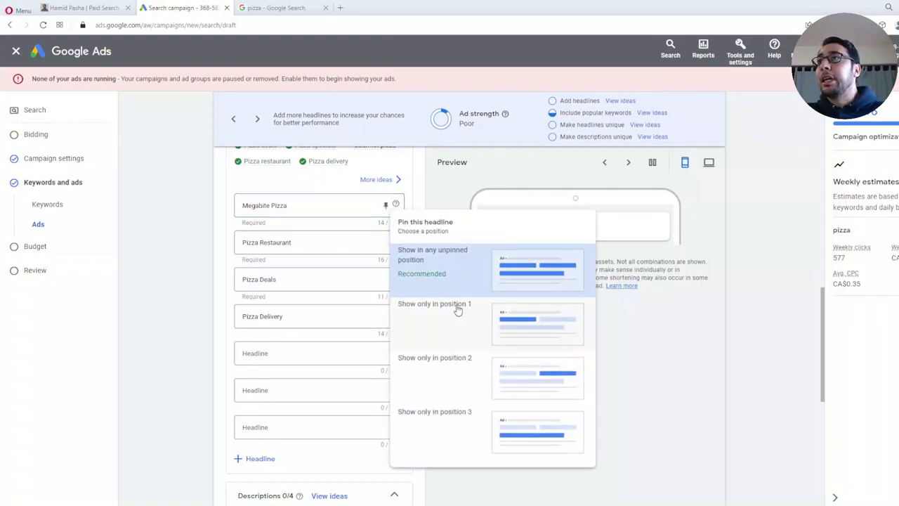
click(517, 321)
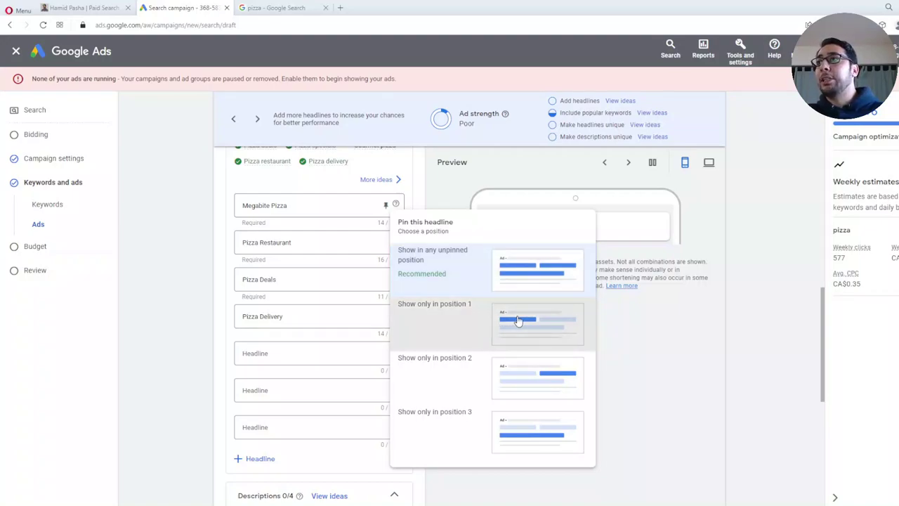
Switch to the pizza search results and examine how the sponsored Megabite Pizza ad arranges its headlines and description.
click(323, 4)
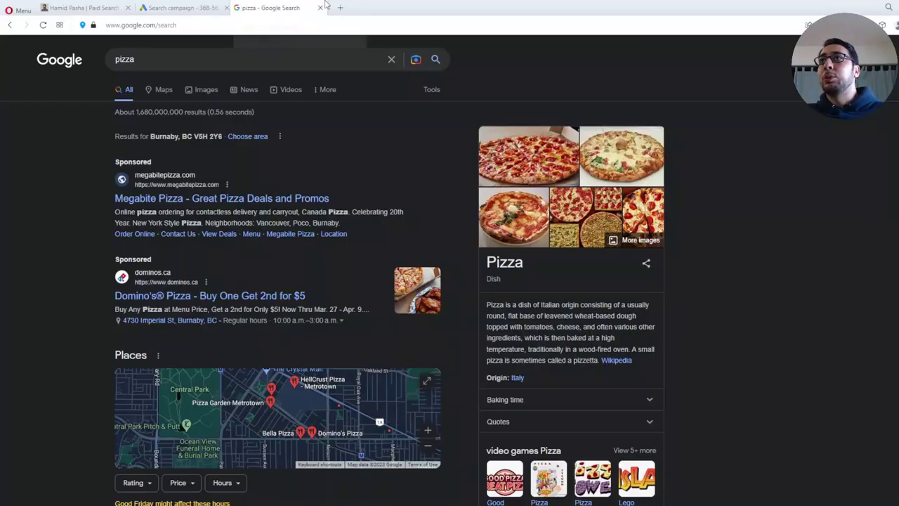
drag(115, 203, 84, 212)
drag(336, 205, 197, 203)
drag(406, 213, 62, 226)
click(52, 206)
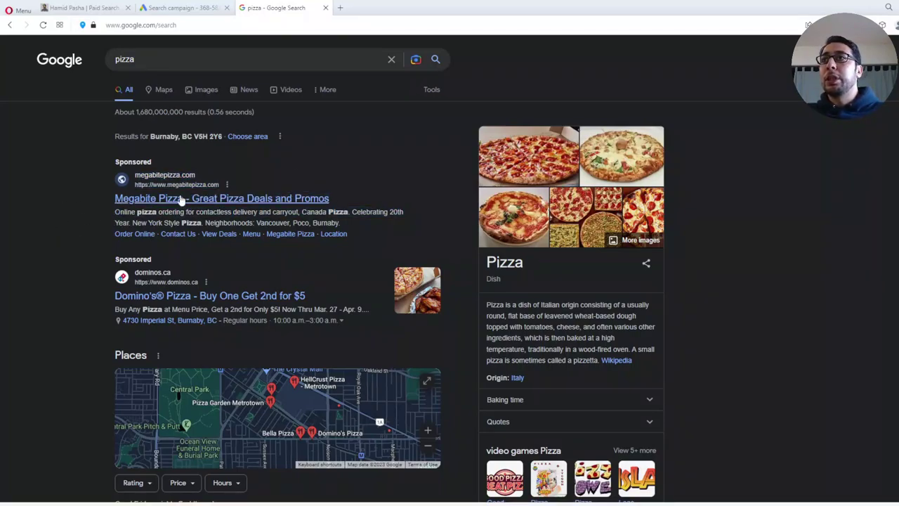
Return to the campaign draft and add two more description fields to the ad, making four.
click(163, 6)
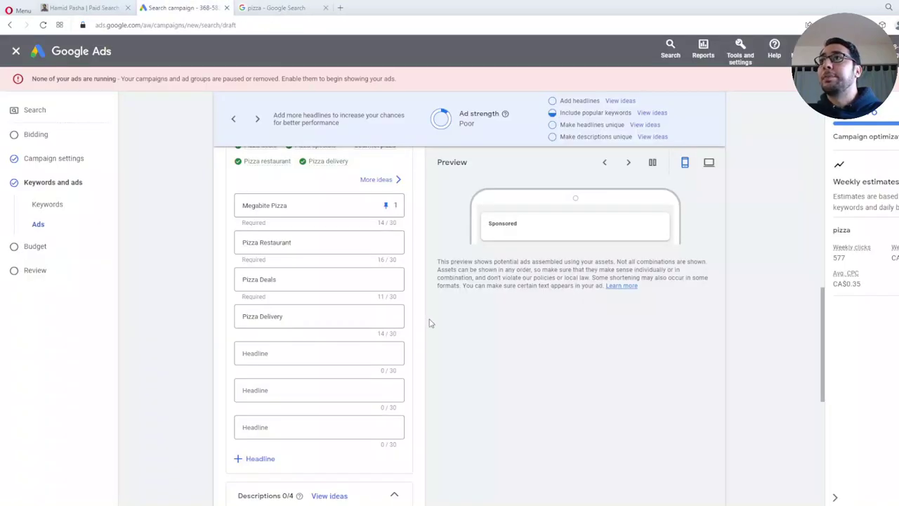
scroll(323, 284, down, 2)
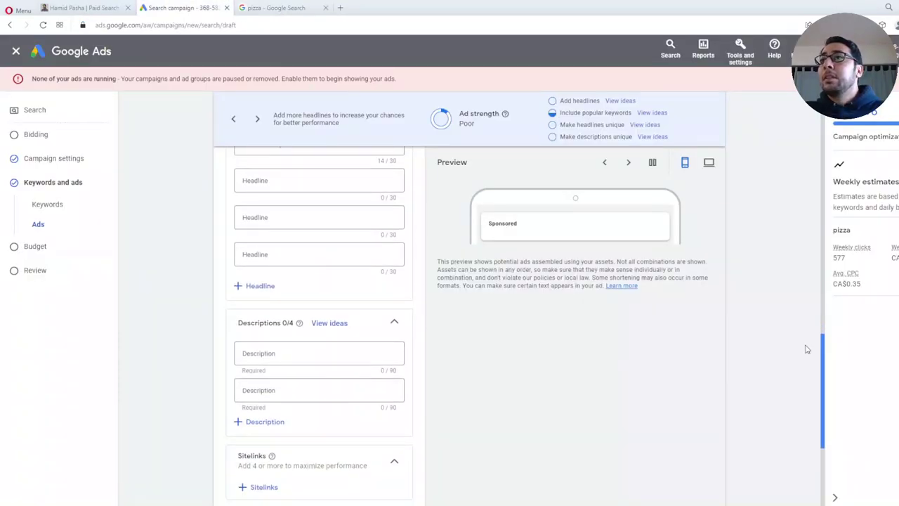
click(274, 358)
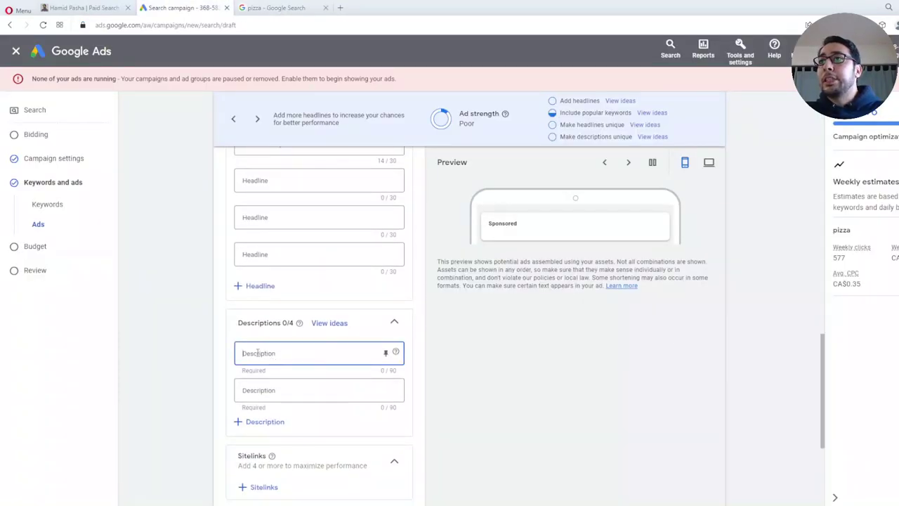
click(192, 374)
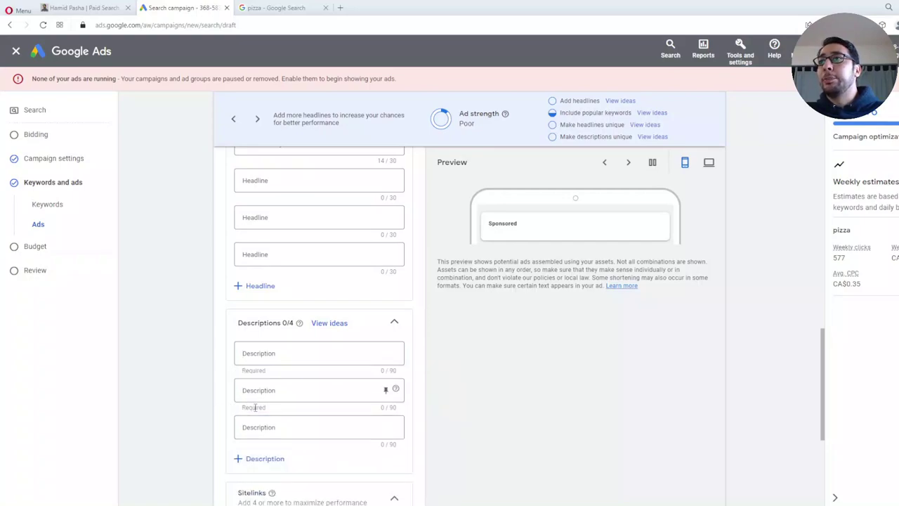
click(256, 458)
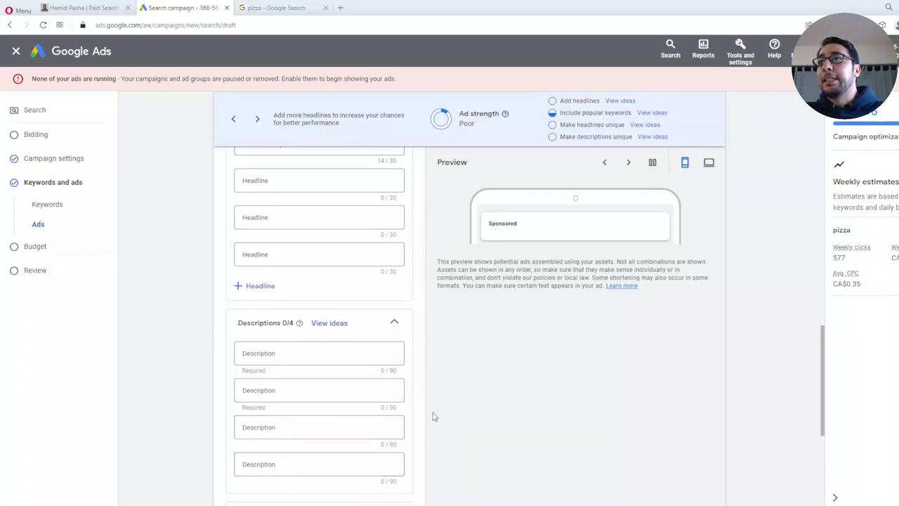
Copy "Online pizza ordering for contactless delivery and carryout, Canada Pizza." from the sponsored Megabite Pizza ad into the first description.
click(283, 358)
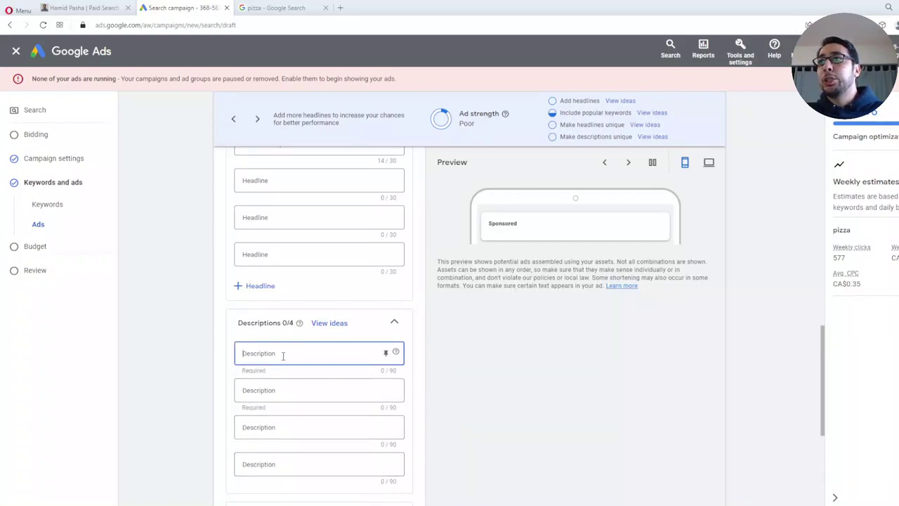
click(285, 6)
drag(116, 213, 349, 212)
key(ctrl+c)
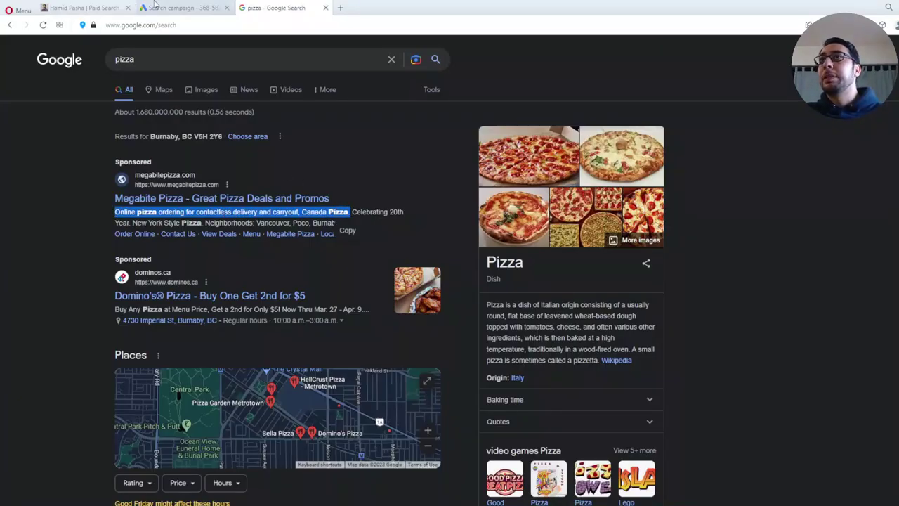
click(182, 8)
click(262, 355)
key(ctrl+v)
Copy "Buy Any Pizza at Menu Price, Get a 2nd for Only $5!" from the sponsored Domino's ad into the second description.
click(281, 7)
click(100, 302)
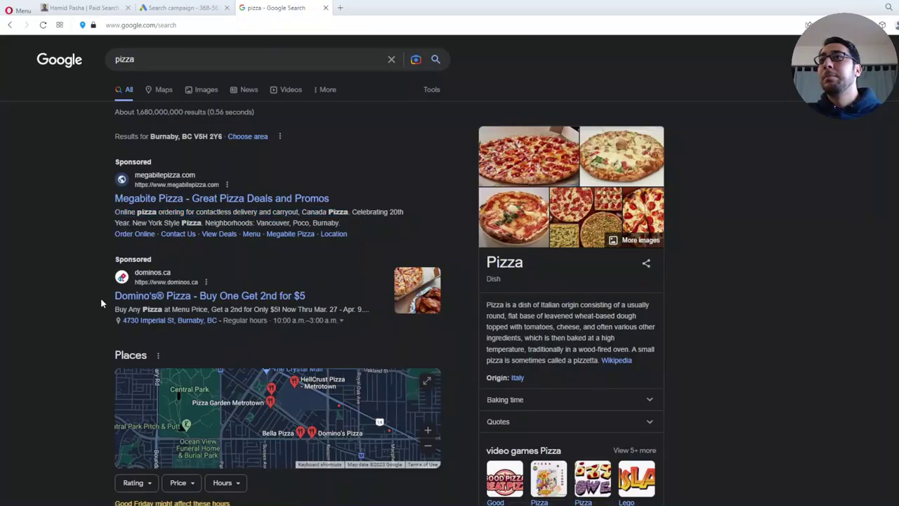
drag(114, 314, 297, 317)
key(ctrl+c)
click(281, 325)
key(ctrl+shift+Tab)
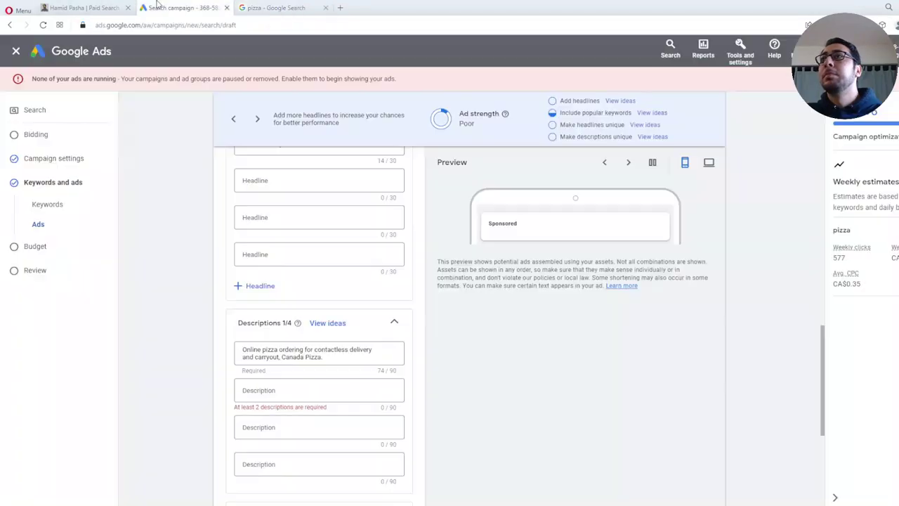
click(258, 392)
key(ctrl+v)
click(221, 368)
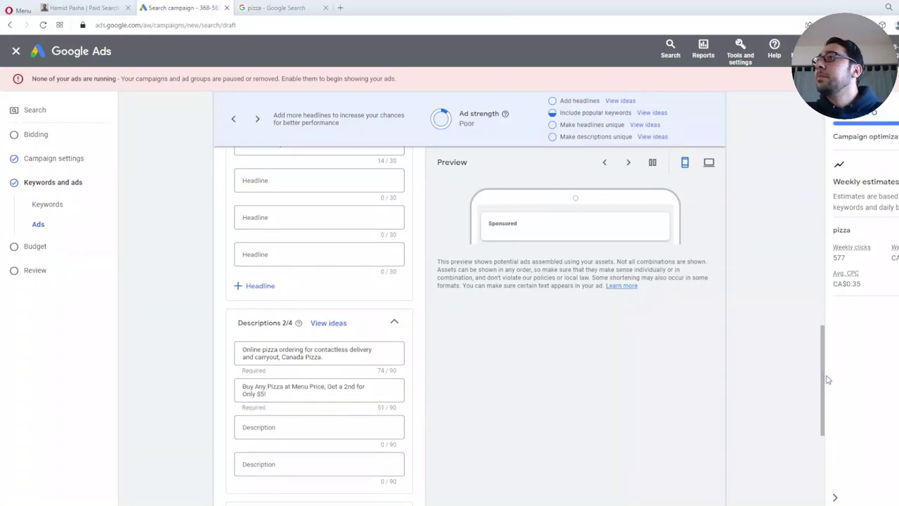
Check the ad's desktop preview, then return the preview to the mobile view.
scroll(823, 383, down, 2)
scroll(815, 269, up, 5)
scroll(815, 269, down, 3)
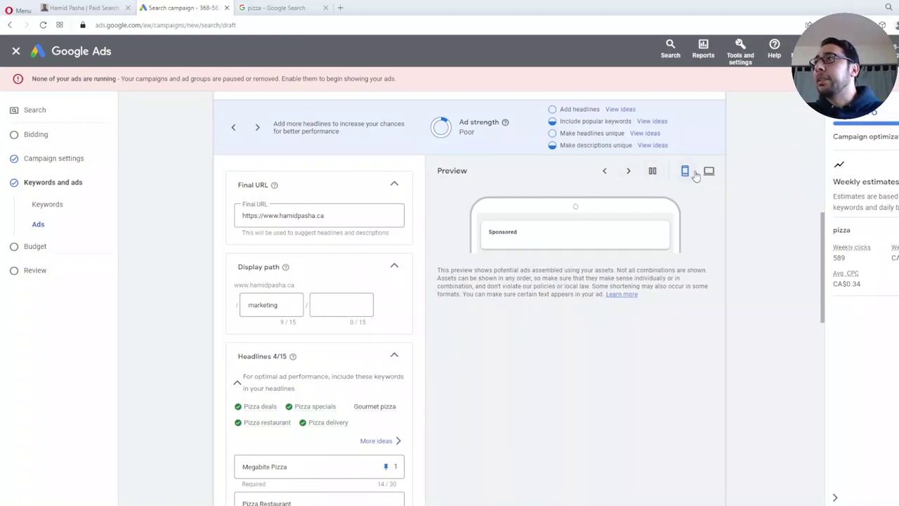
click(707, 173)
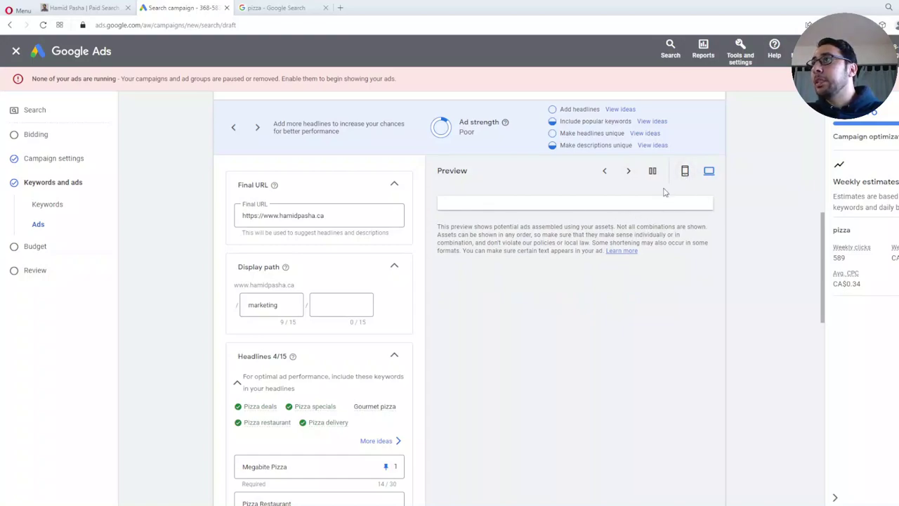
click(684, 171)
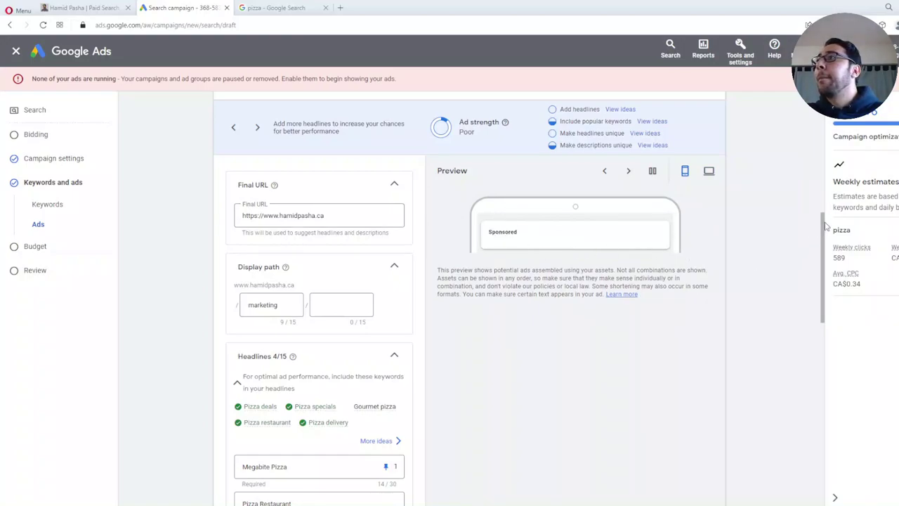
Review the ad form from the final URL down to the callouts and expand the additional asset types.
mouse_move(825, 240)
mouse_down()
mouse_move(798, 251)
mouse_move(823, 269)
mouse_move(824, 233)
mouse_up()
click(822, 248)
click(324, 262)
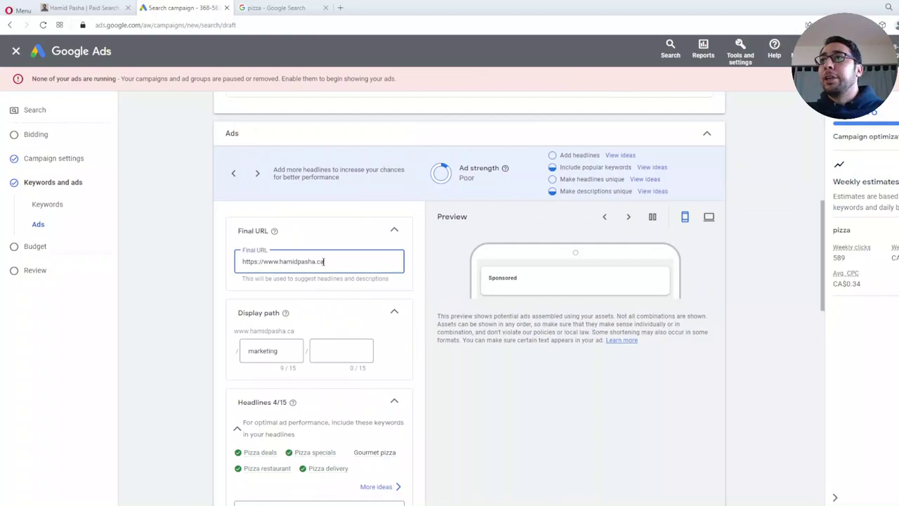
scroll(437, 363, down, 2)
scroll(281, 367, down, 2)
scroll(298, 289, down, 3)
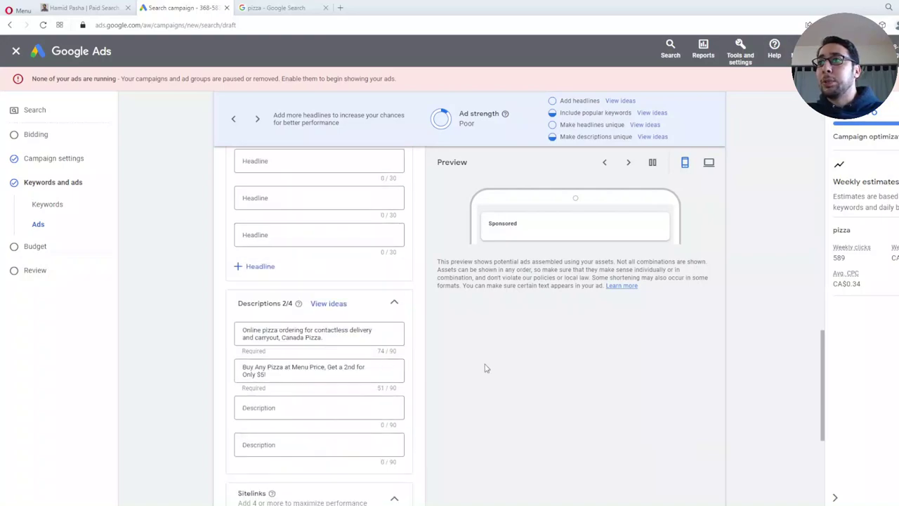
scroll(483, 367, down, 2)
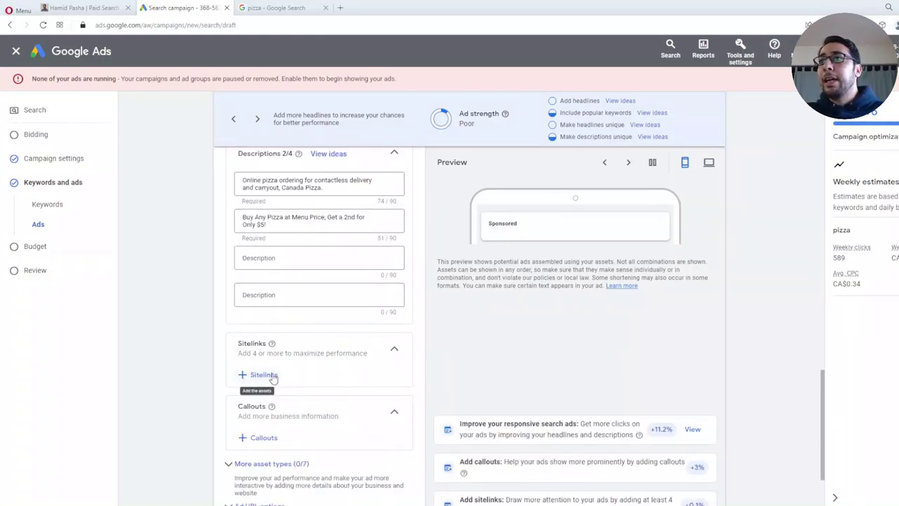
scroll(250, 378, down, 2)
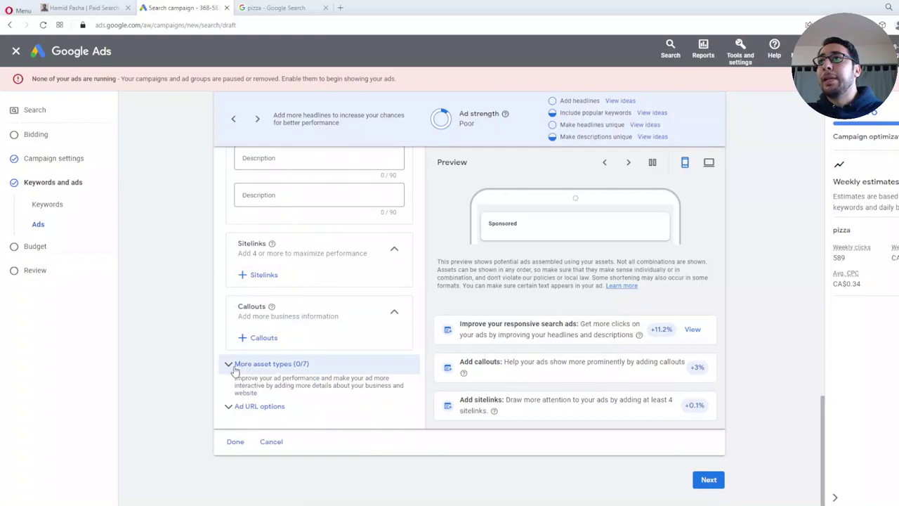
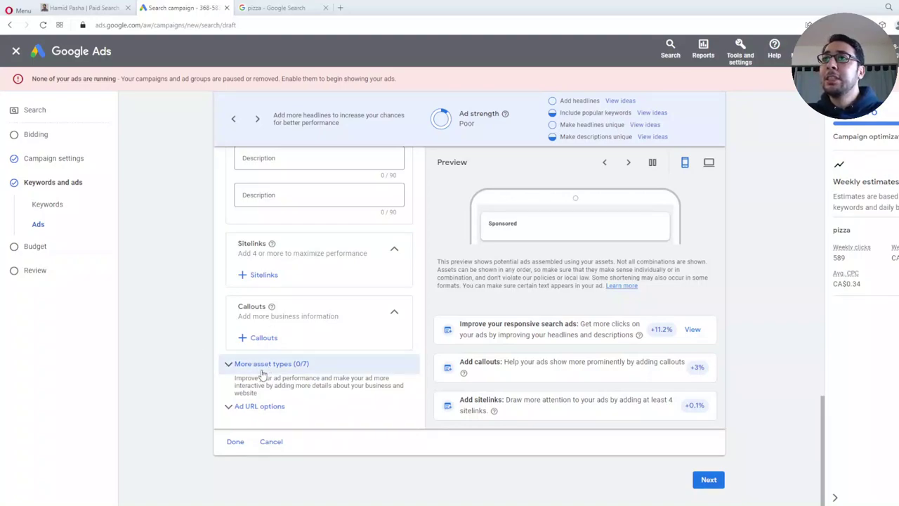
click(229, 369)
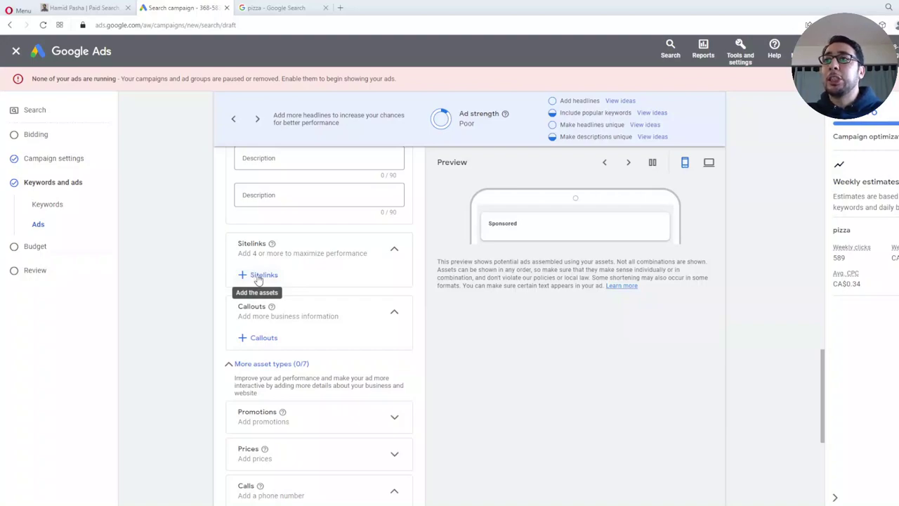
Switch to the pizza search results and examine the sitelinks beneath the sponsored Megabite Pizza ad, from Order Online to Location.
click(287, 8)
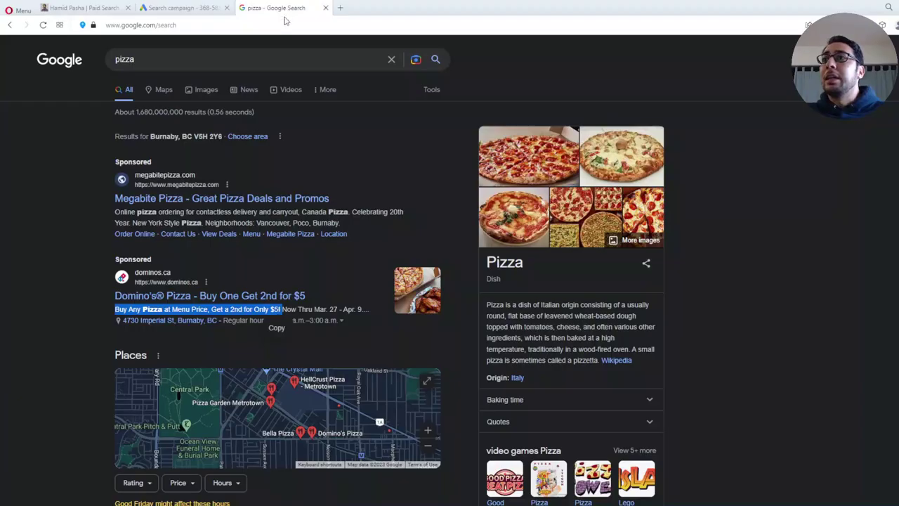
click(81, 302)
drag(147, 238, 156, 240)
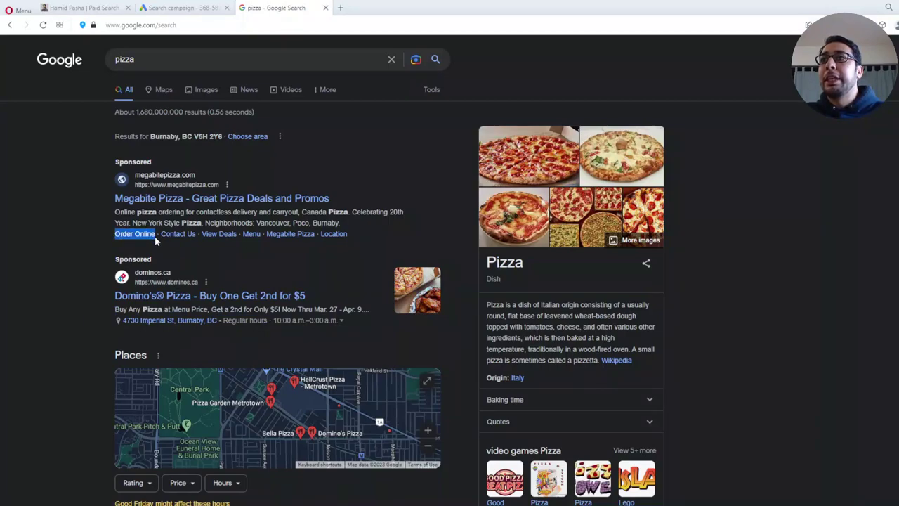
click(81, 236)
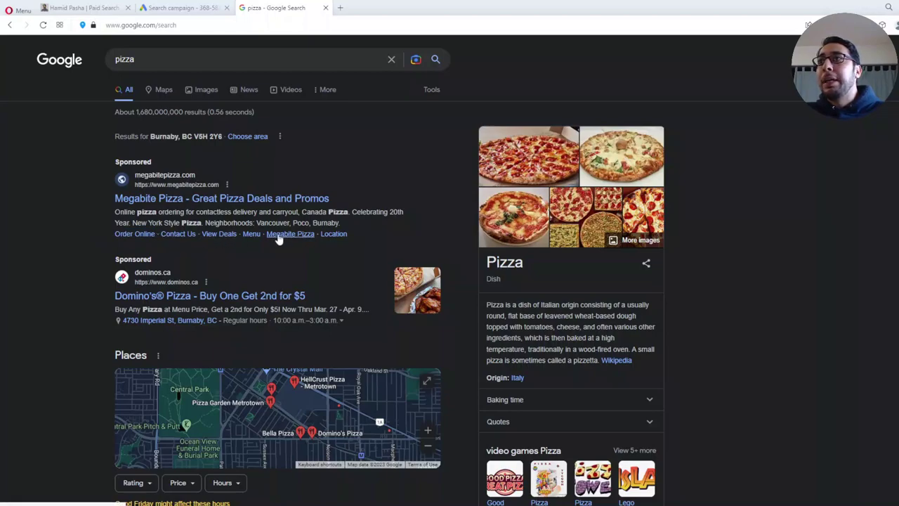
drag(351, 237, 323, 237)
click(379, 237)
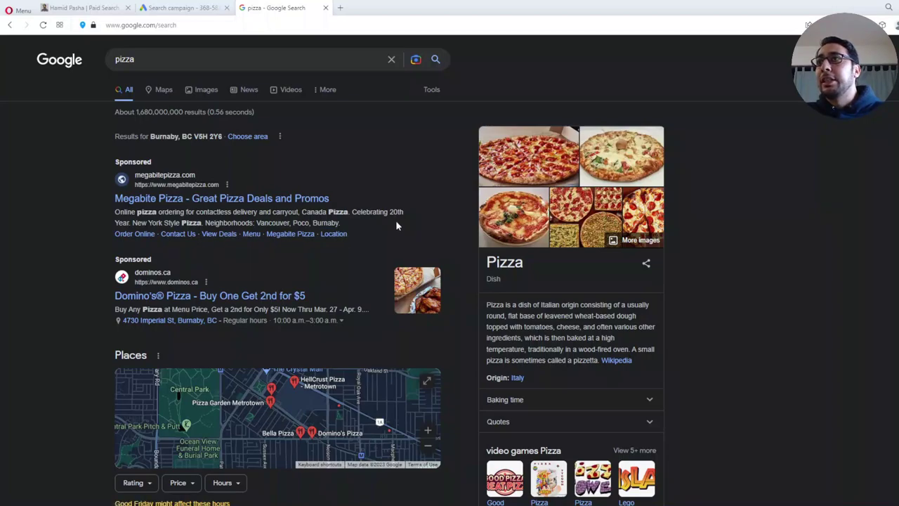
scroll(391, 219, down, 3)
scroll(386, 219, up, 3)
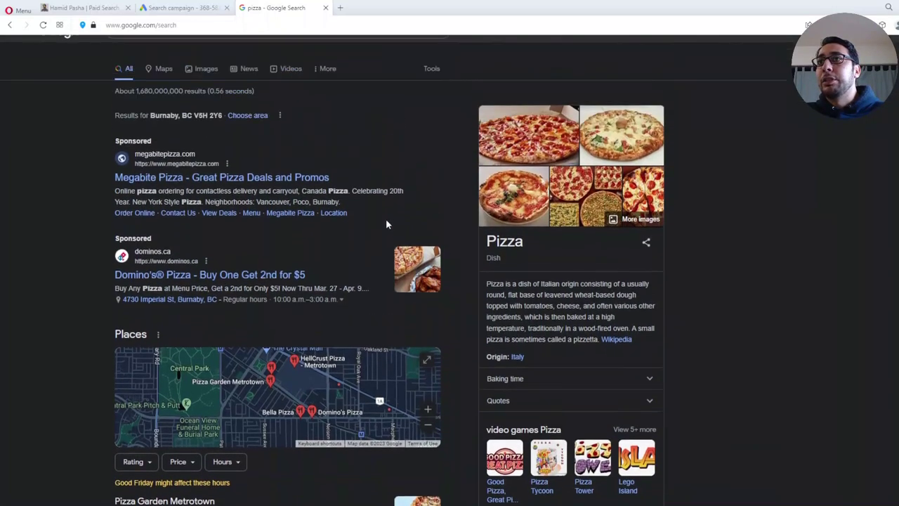
Search Google for "order food" and examine the sitelinks in the DoorDash ad and the deal line in the Uber Eats ad.
double_click(196, 58)
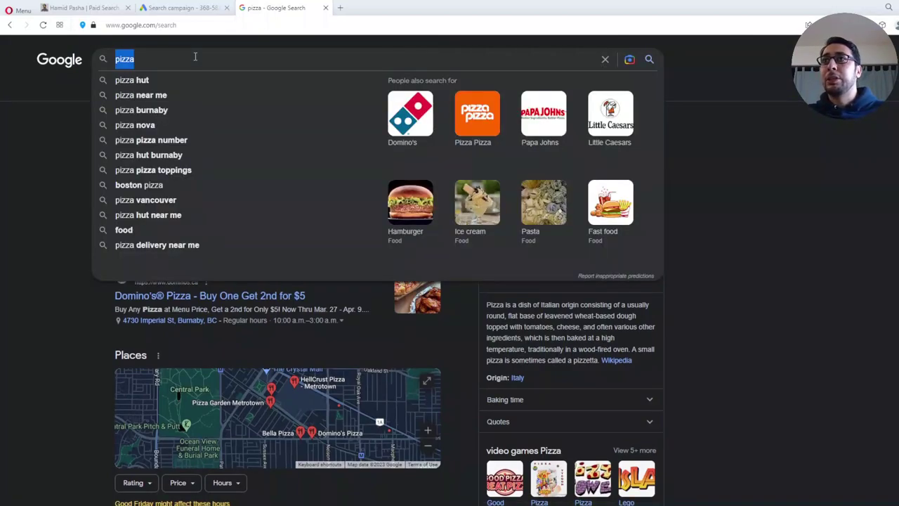
text(order food)
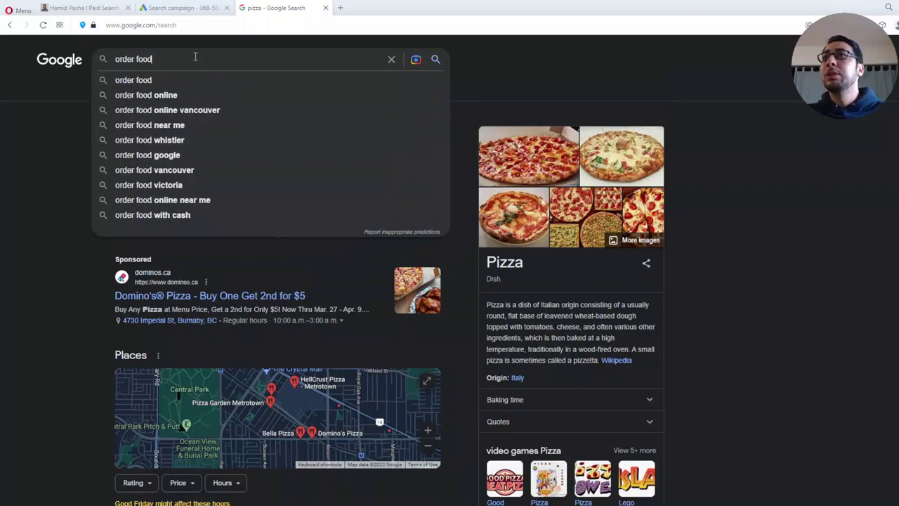
key(Return)
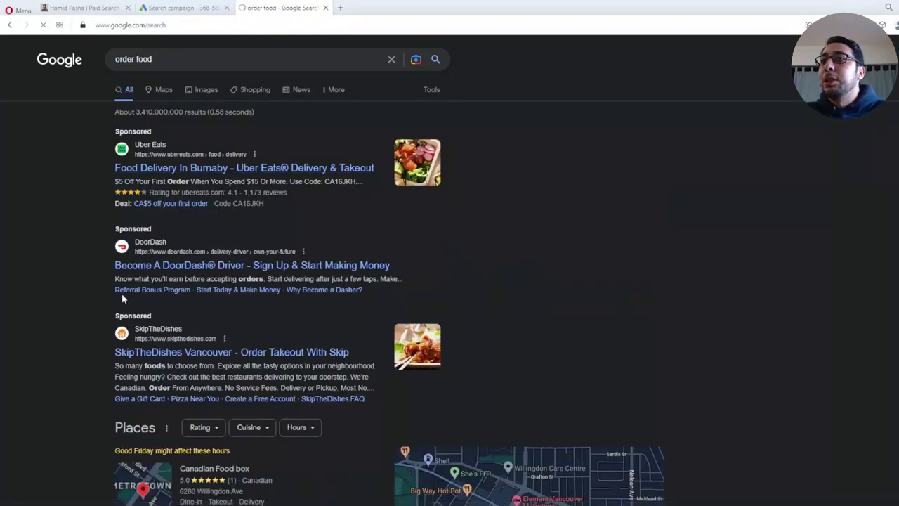
drag(358, 299, 88, 298)
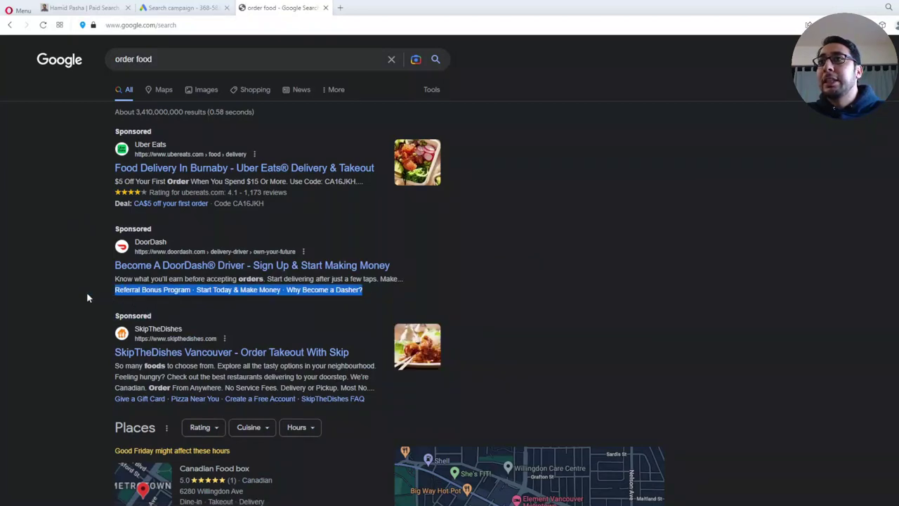
click(87, 300)
drag(108, 206, 208, 208)
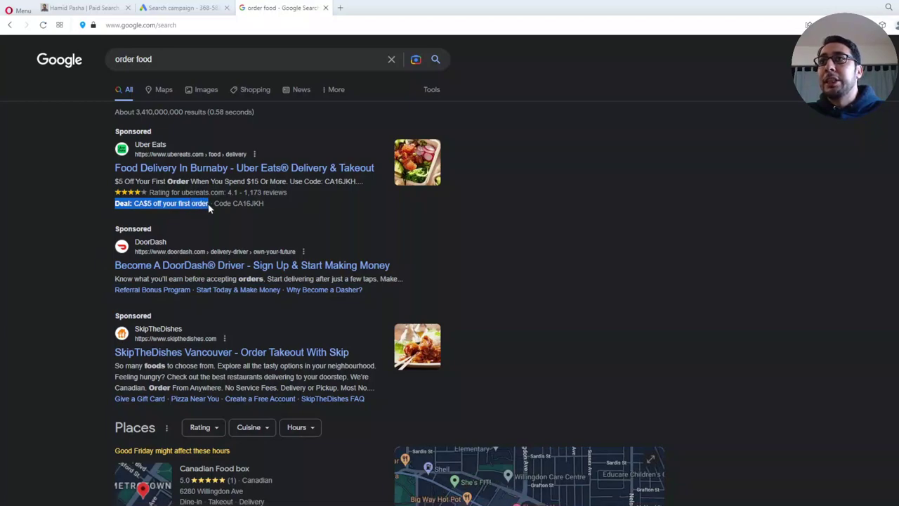
click(78, 204)
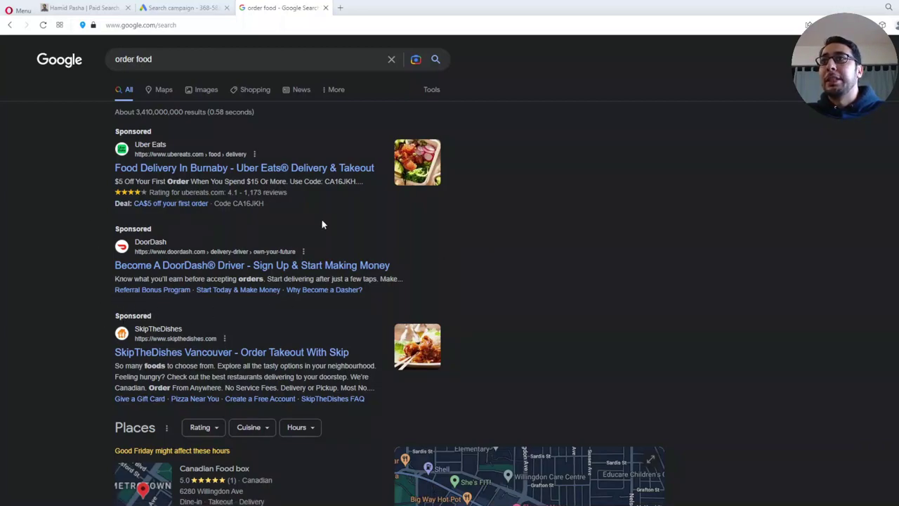
scroll(478, 249, down, 2)
scroll(498, 239, up, 2)
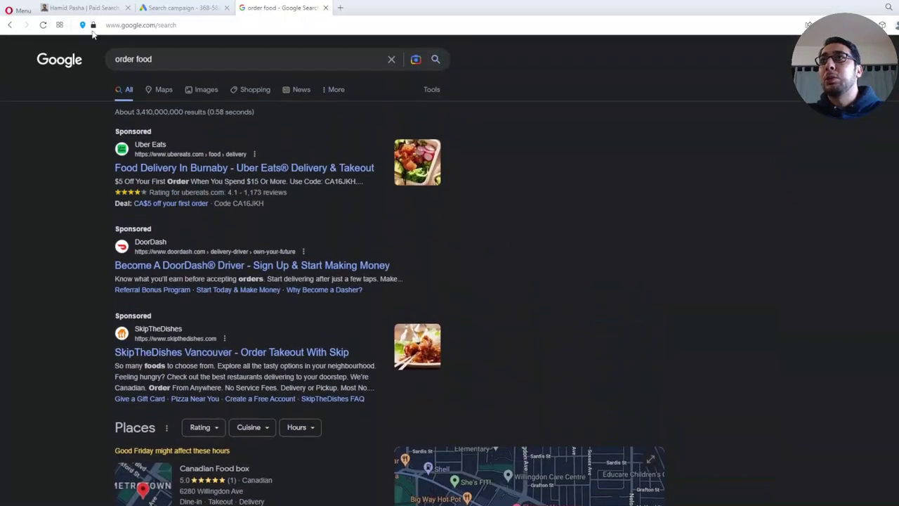
Return to the campaign draft and inspect the sitelink form's text, description and final URL fields, closing it without adding any sitelinks.
click(179, 8)
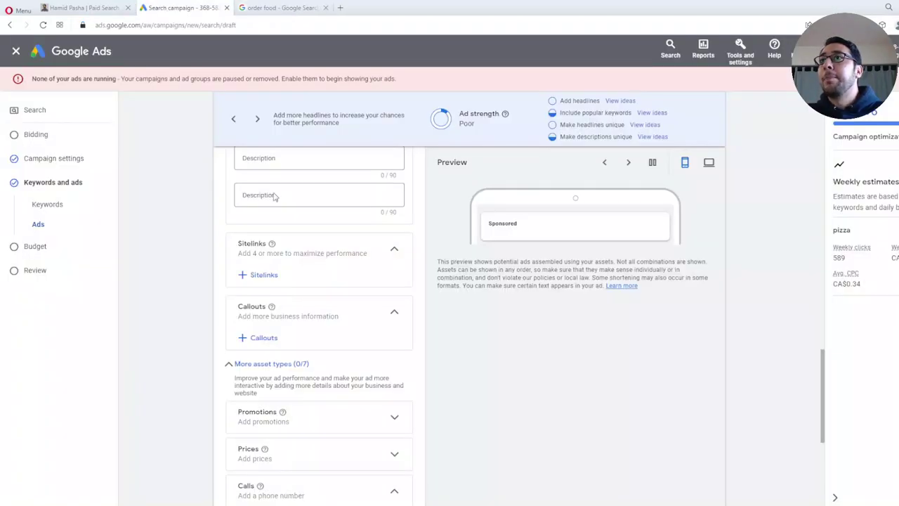
click(260, 276)
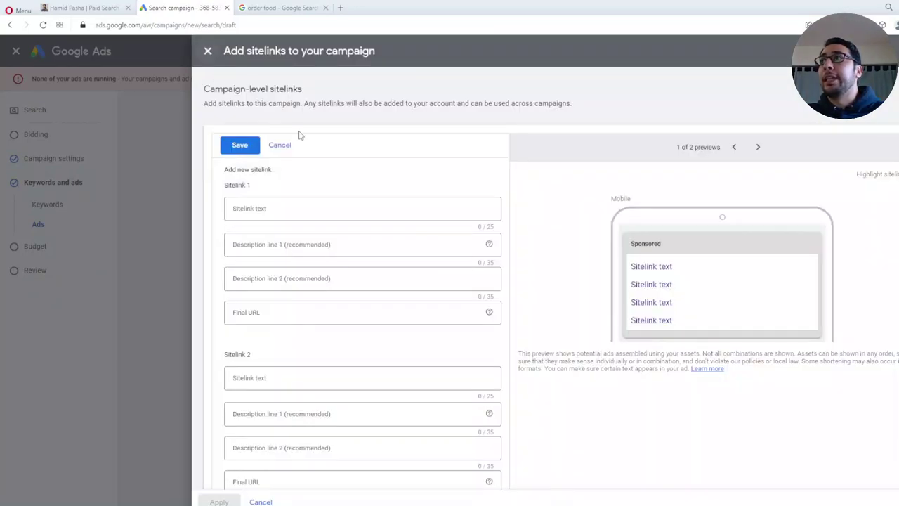
click(295, 209)
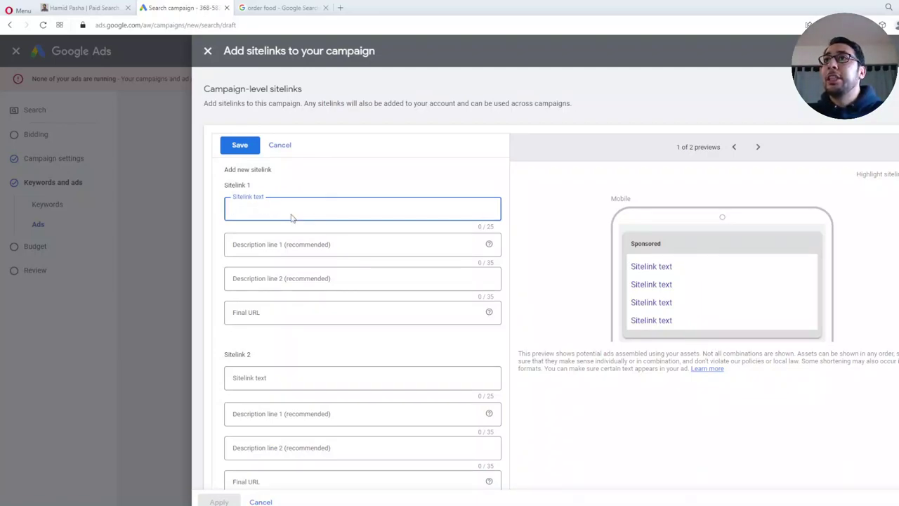
click(302, 244)
click(331, 312)
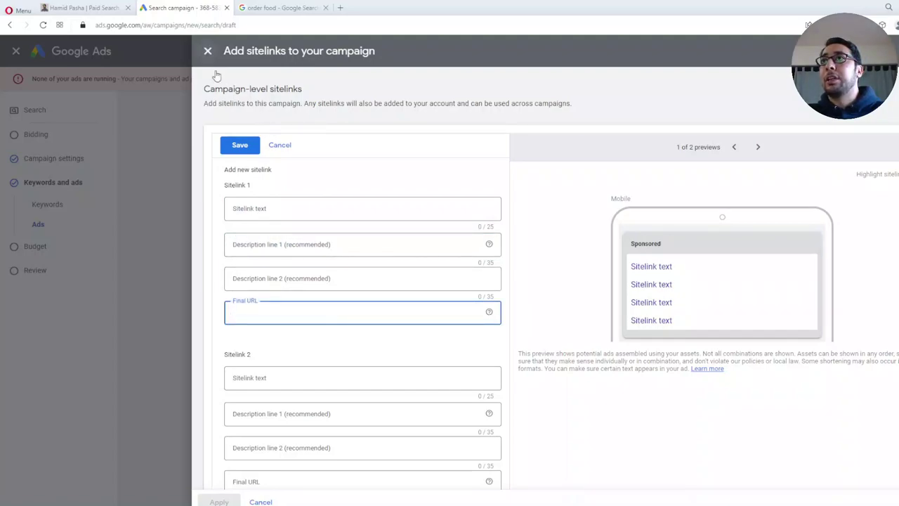
click(208, 50)
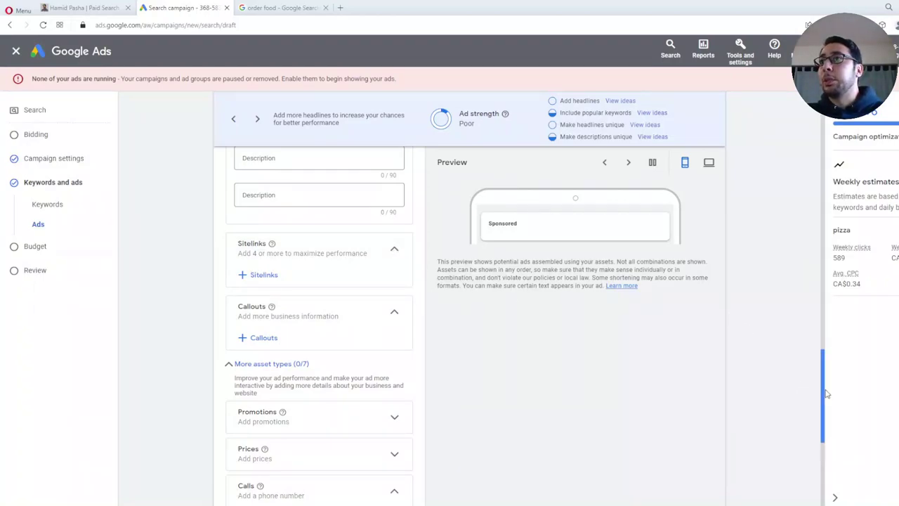
Go back to the pizza search results, examine the neighborhoods snippet in the Megabite Pizza ad, and return to the draft's asset types.
click(257, 5)
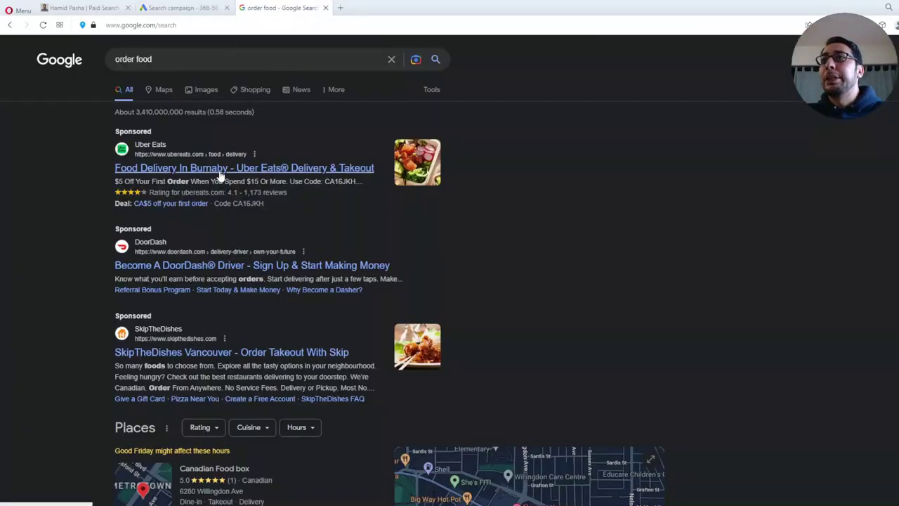
click(11, 26)
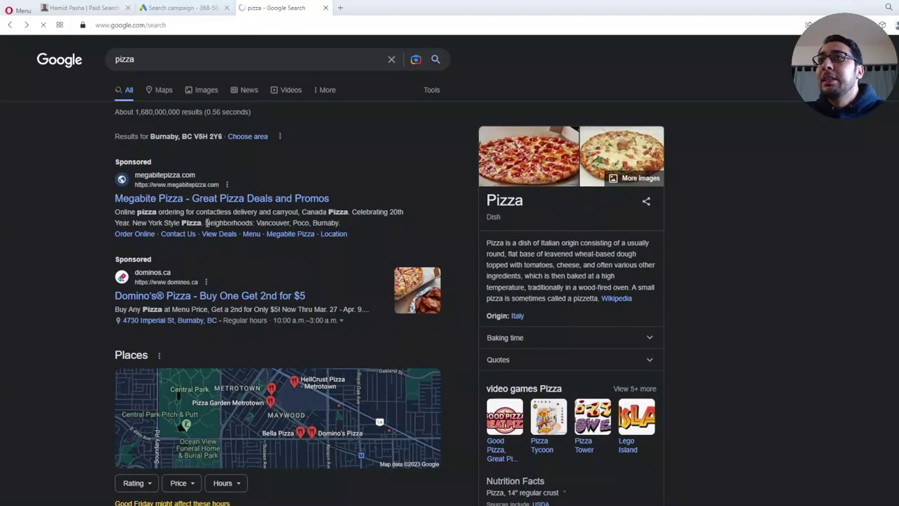
drag(205, 222, 346, 225)
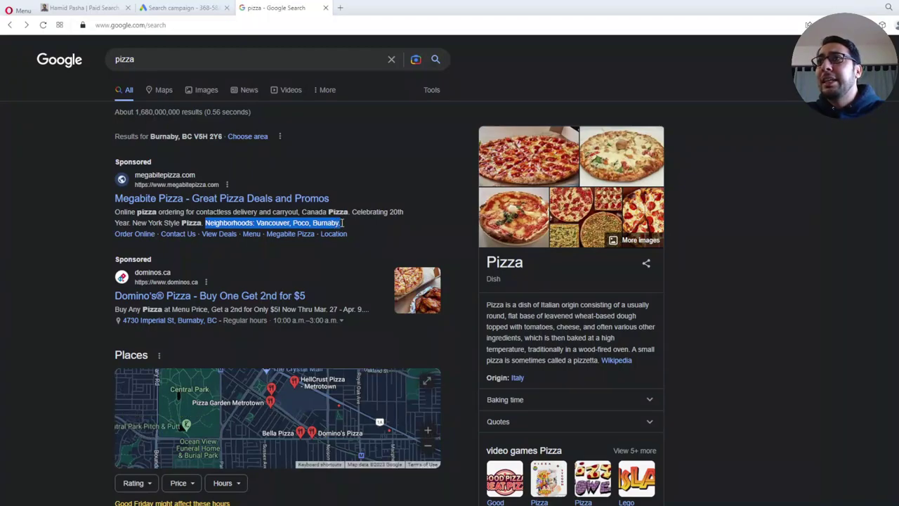
drag(343, 223, 342, 223)
drag(204, 223, 343, 225)
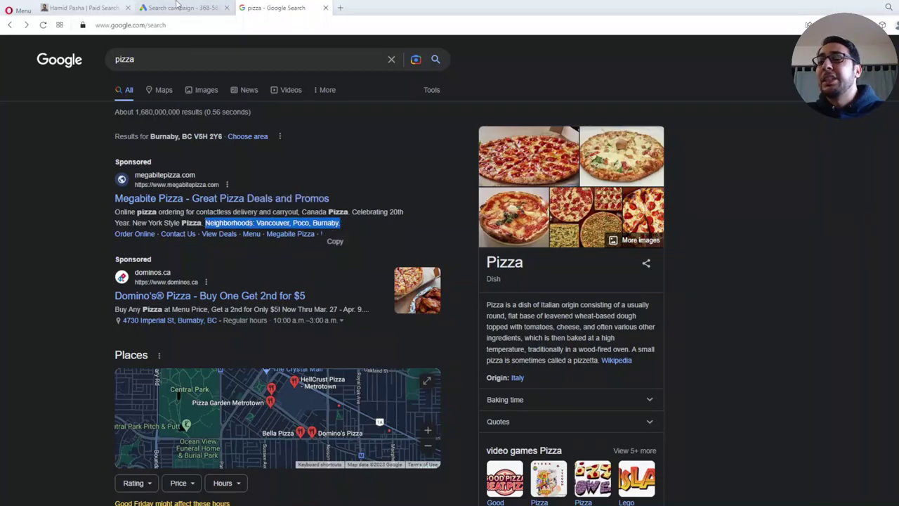
click(181, 8)
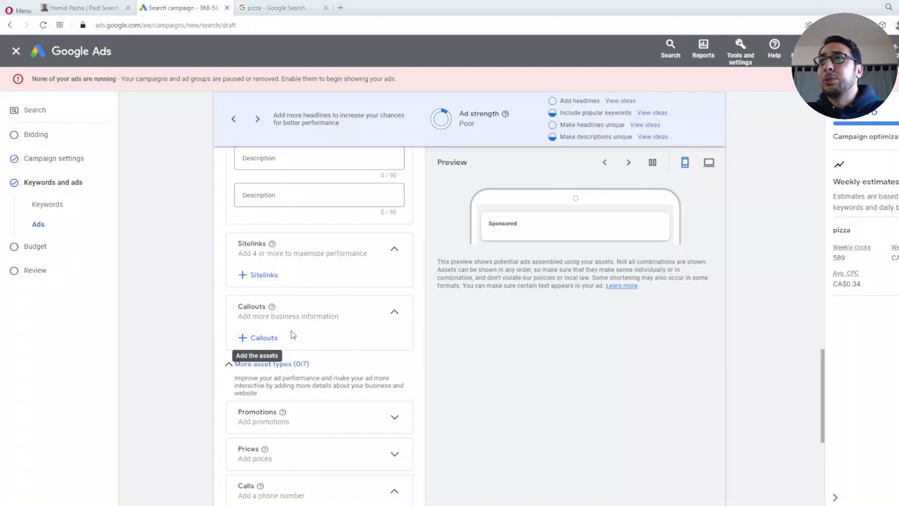
scroll(444, 343, down, 1)
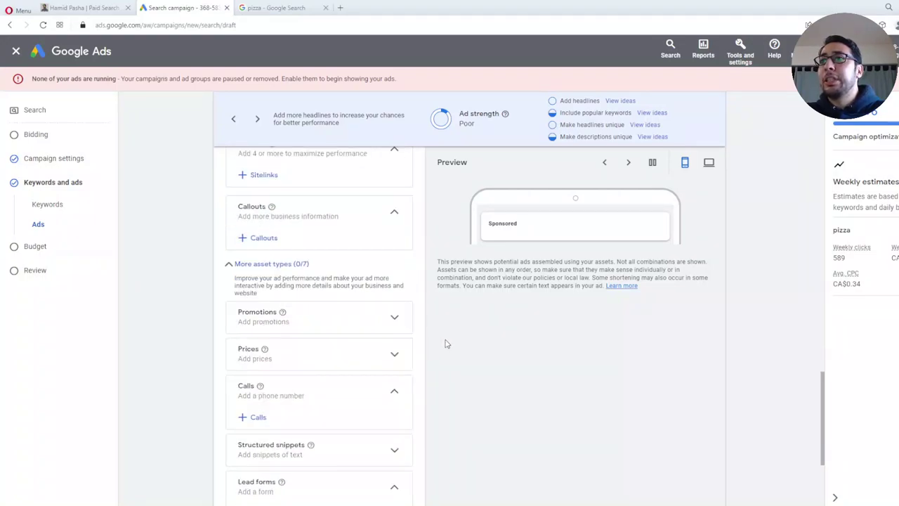
Look through the remaining asset types from Promotions to Apps, collapse them, and recheck the descriptions, sitelinks and callouts sections.
scroll(271, 345, down, 1)
scroll(277, 347, down, 1)
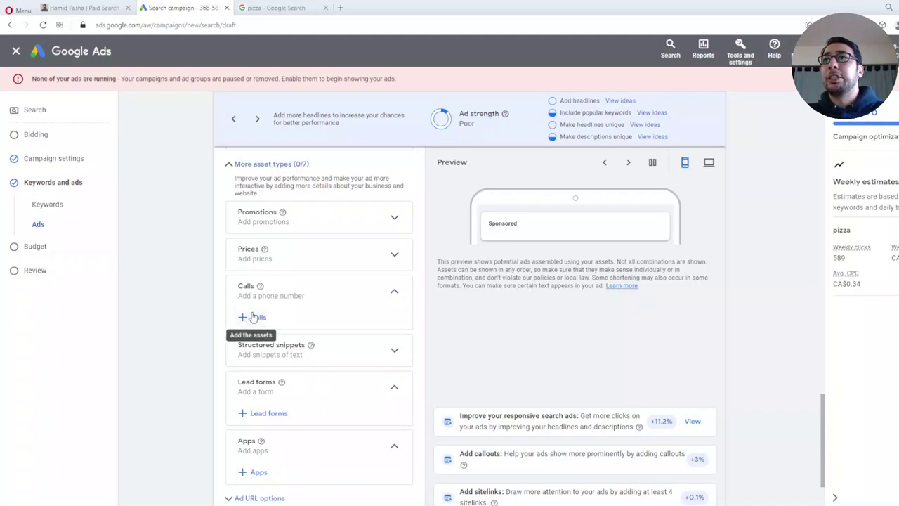
click(228, 164)
scroll(196, 285, up, 4)
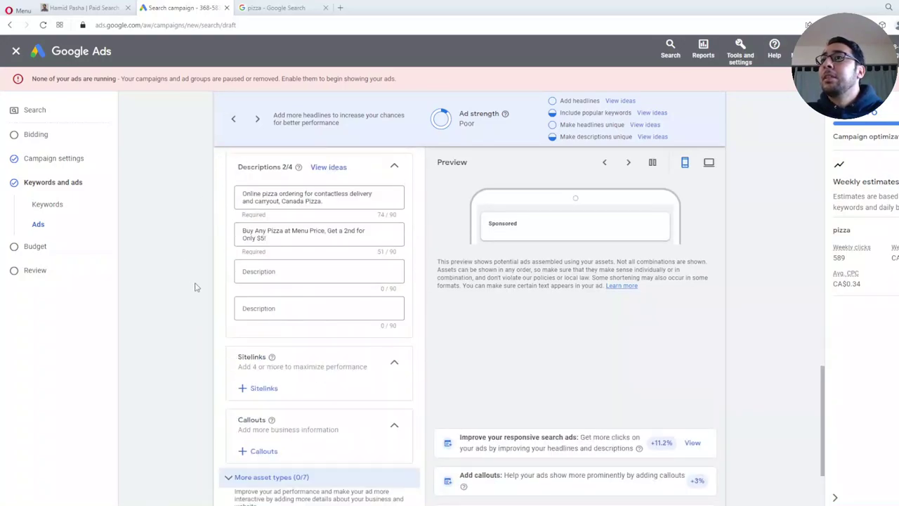
scroll(196, 285, up, 2)
scroll(196, 286, down, 4)
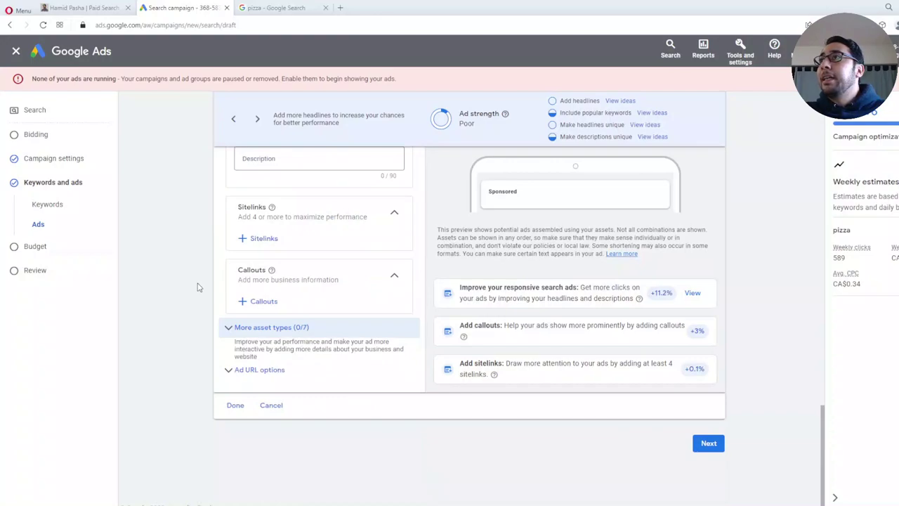
scroll(197, 288, up, 3)
scroll(197, 288, down, 3)
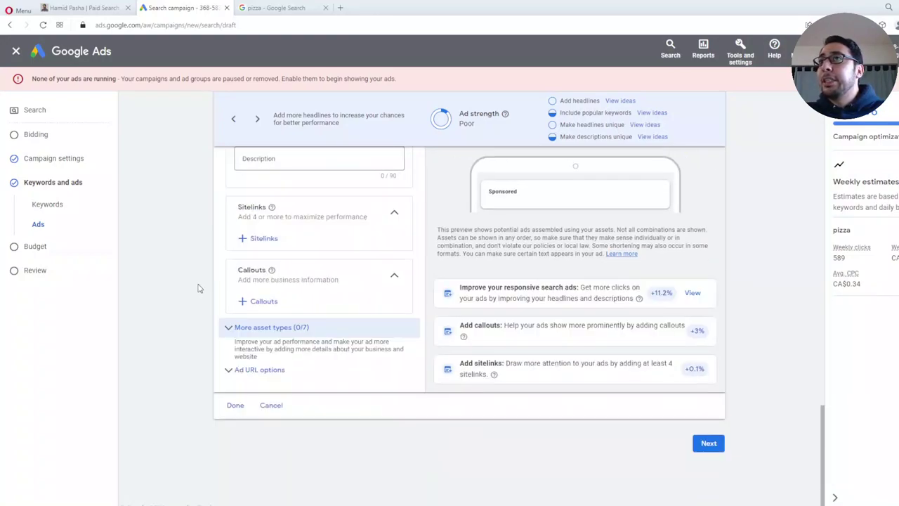
scroll(198, 288, up, 1)
scroll(198, 288, up, 4)
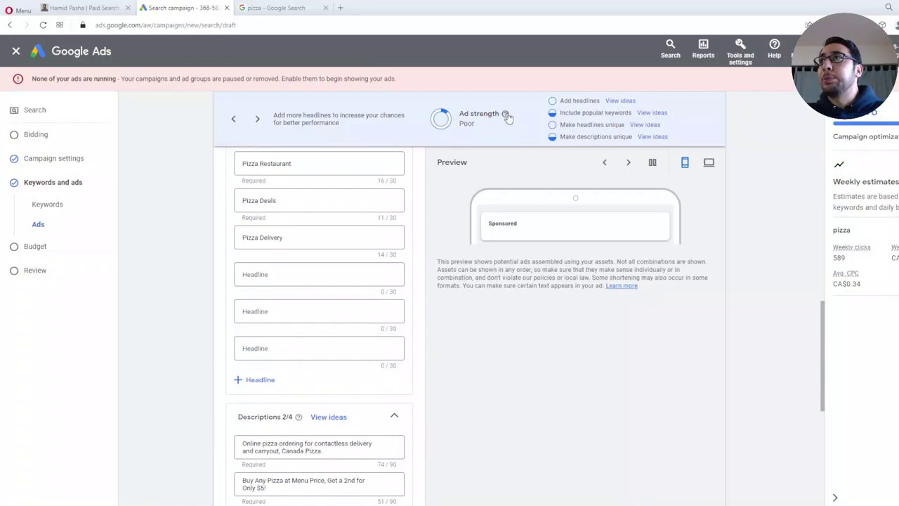
Review the ad strength rating, headlines, display path, final URL and keyword list, returning to the recommendations at the end of the ad form.
mouse_move(507, 116)
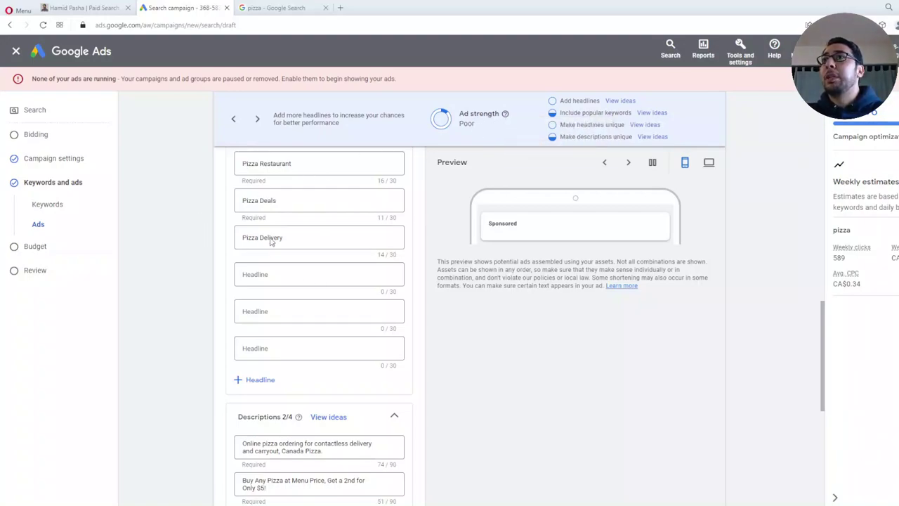
scroll(273, 243, up, 1)
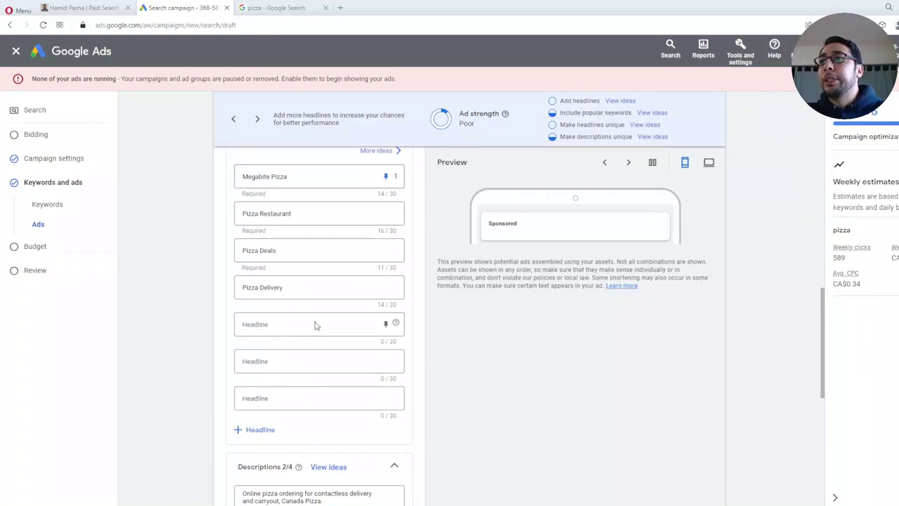
scroll(304, 172, up, 5)
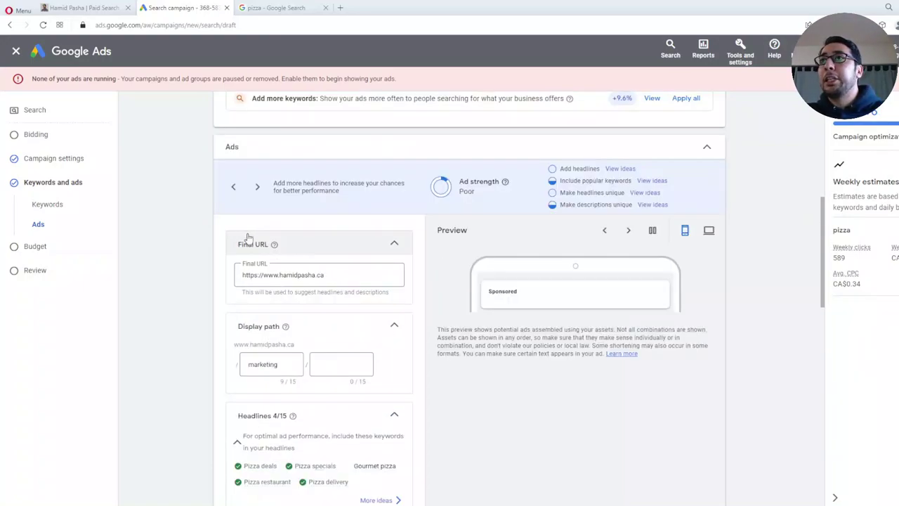
scroll(260, 171, up, 2)
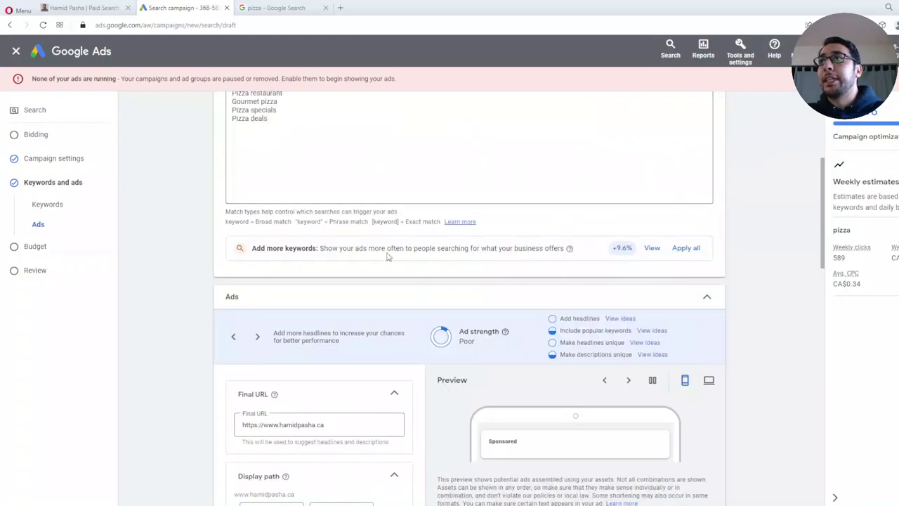
scroll(412, 267, down, 2)
scroll(439, 236, down, 1)
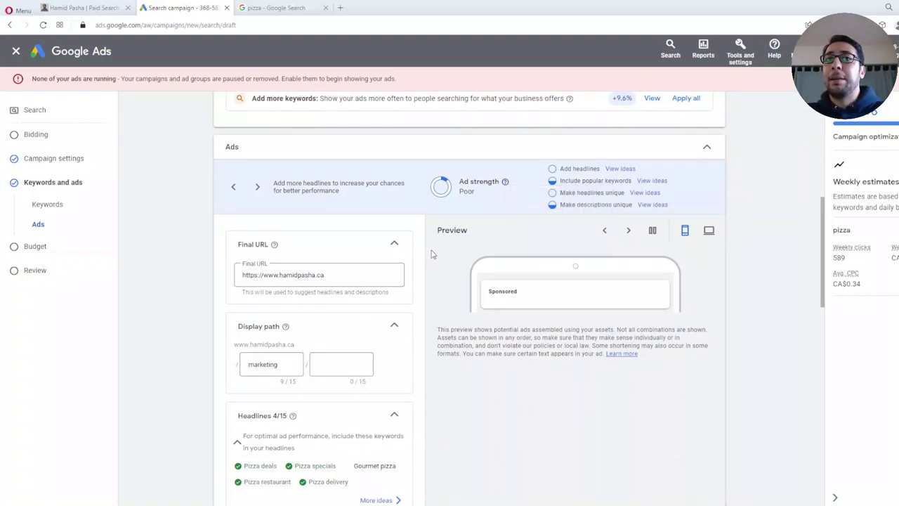
scroll(433, 254, down, 1)
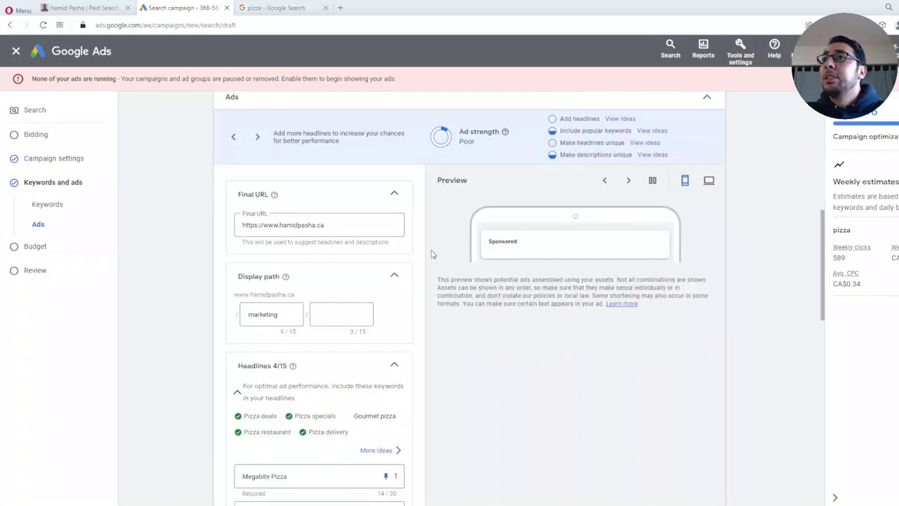
scroll(432, 257, down, 3)
scroll(432, 258, down, 12)
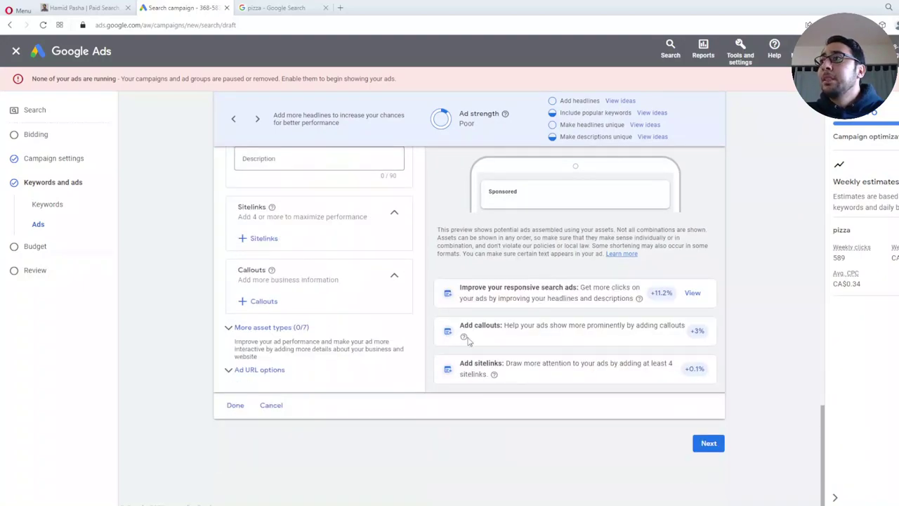
Continue to the budget stage and set a custom average daily budget of CA$30 for the campaign.
click(708, 444)
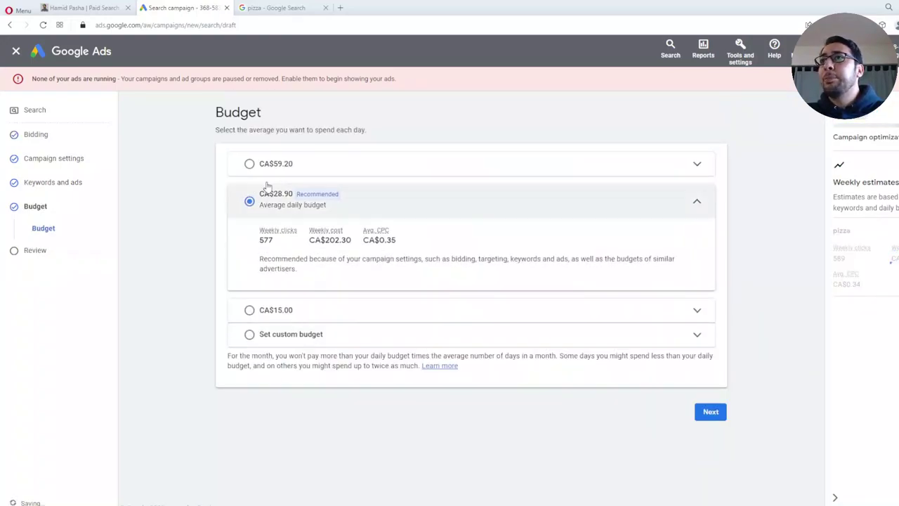
click(251, 336)
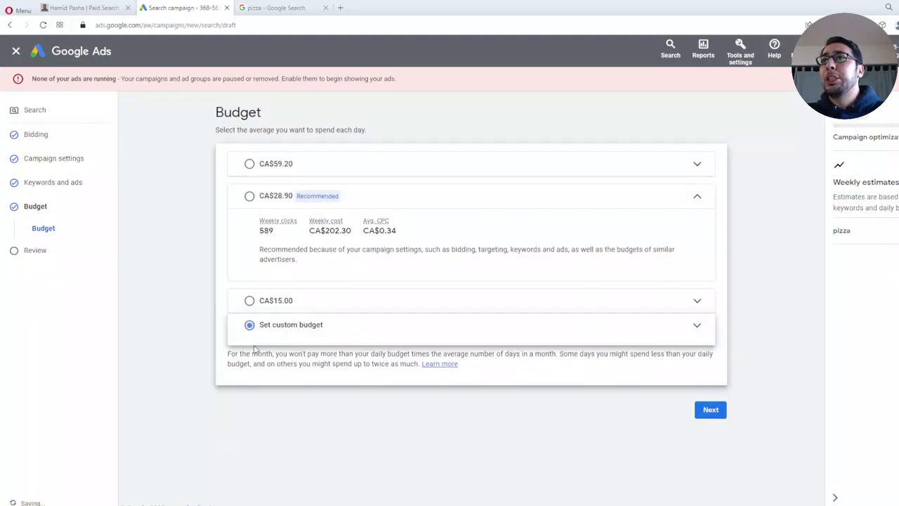
double_click(304, 290)
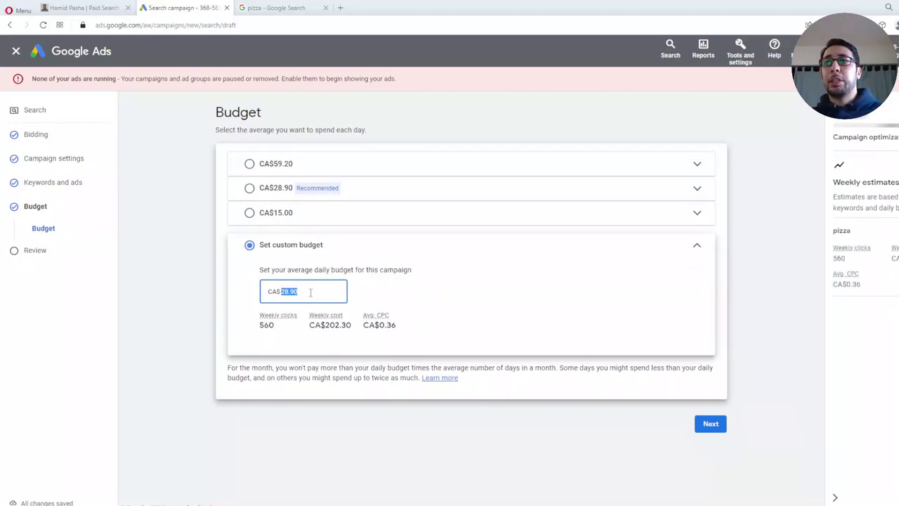
text(30)
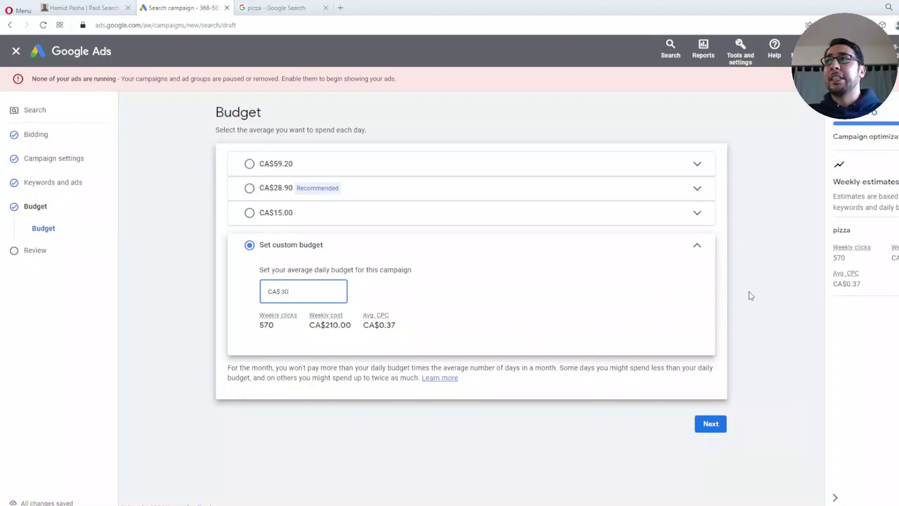
click(696, 250)
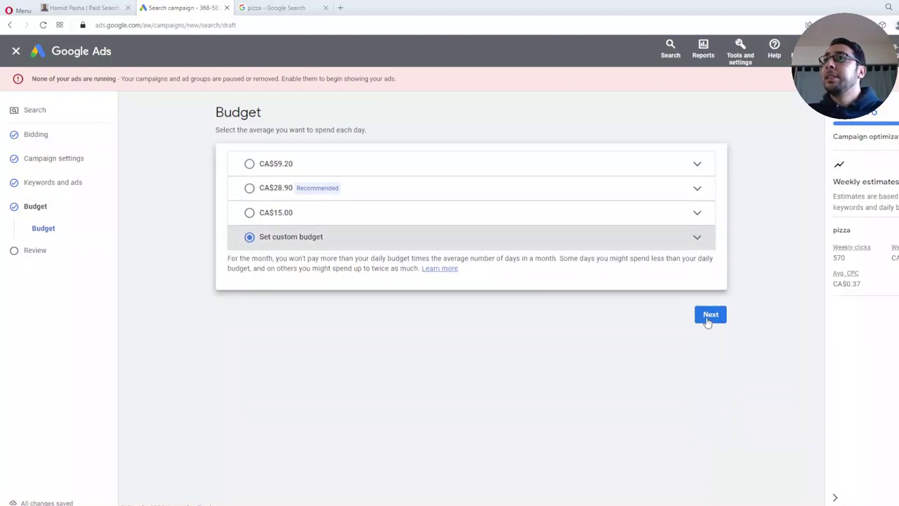
click(252, 244)
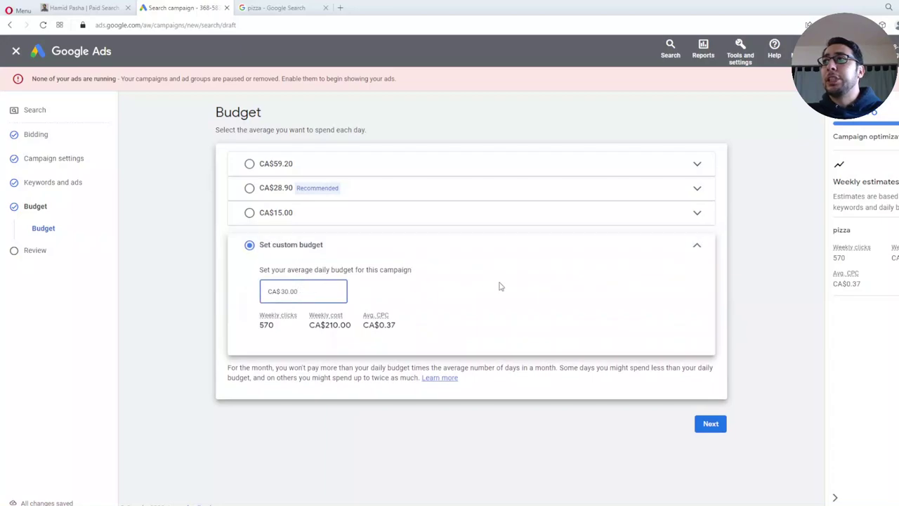
Proceed to the final review, check the campaign summary from overview to budget, and publish the campaign.
click(708, 427)
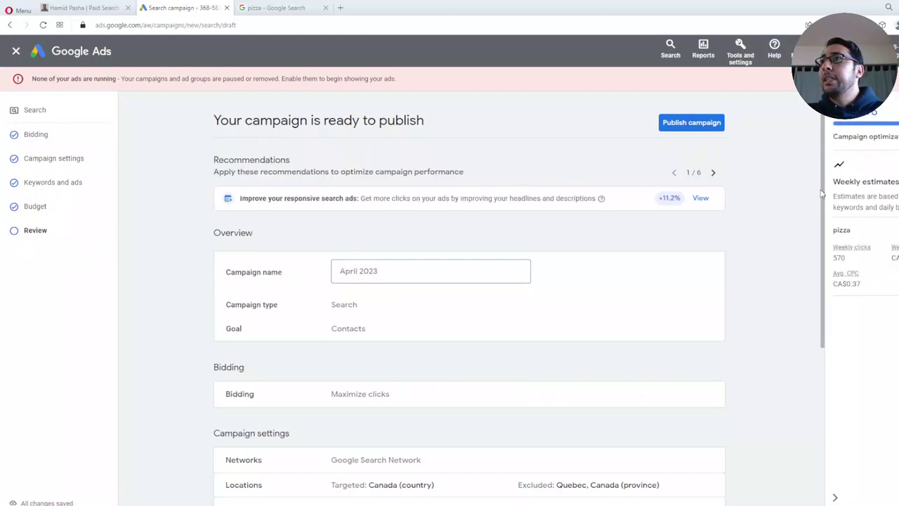
scroll(825, 230, down, 1)
scroll(825, 230, down, 5)
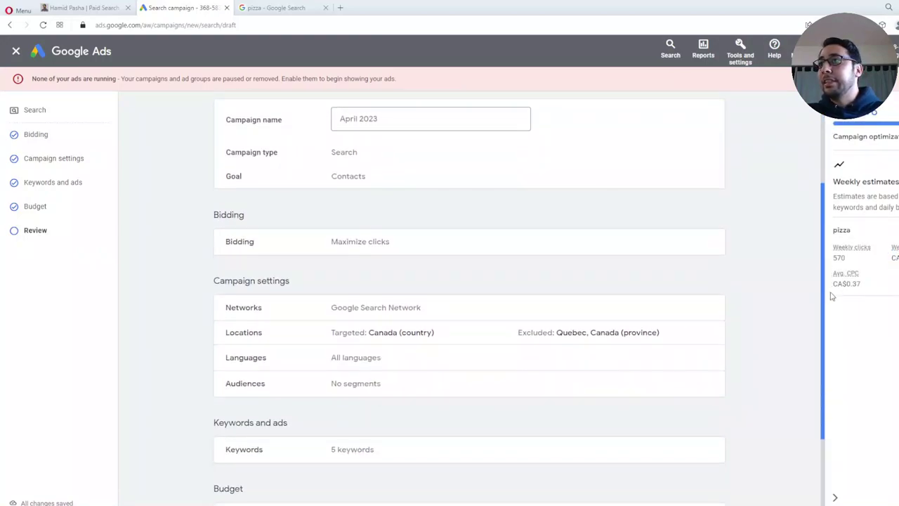
scroll(832, 349, up, 3)
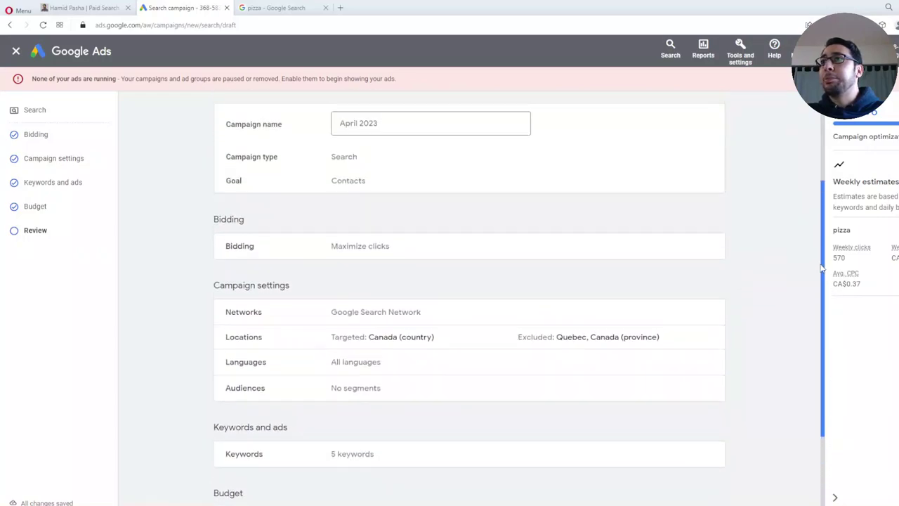
scroll(833, 311, down, 3)
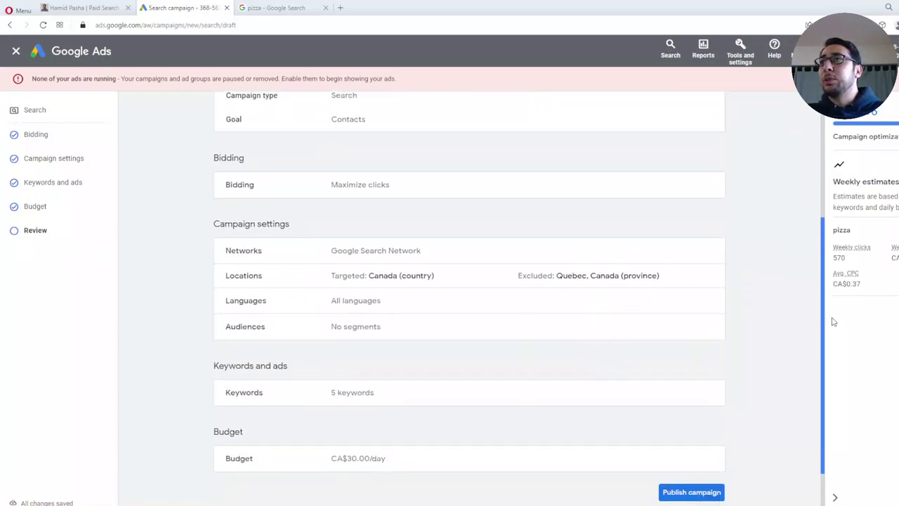
scroll(833, 321, up, 2)
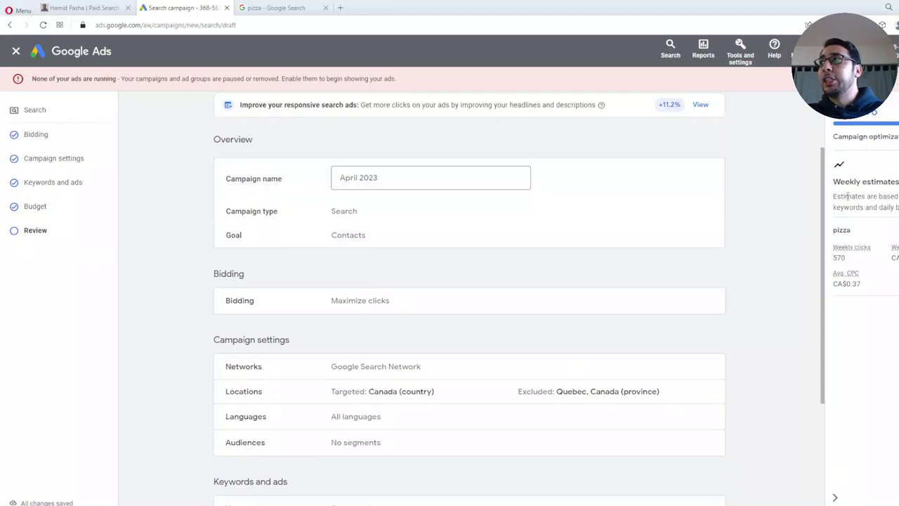
scroll(826, 220, down, 3)
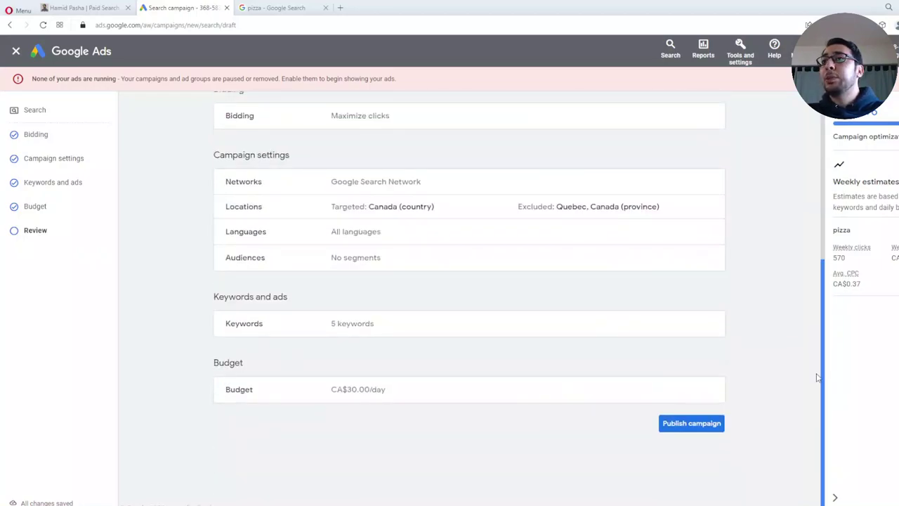
click(694, 425)
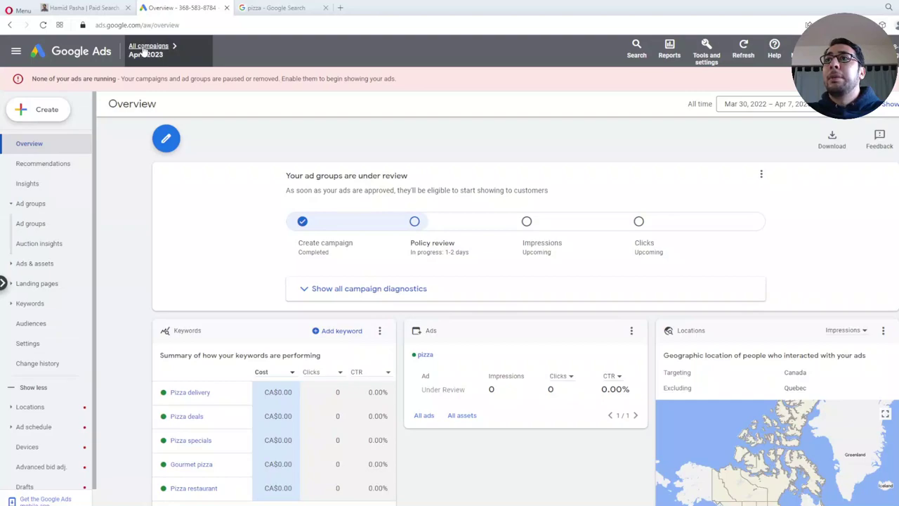
Go to the list of all campaigns and pause the April 2023 campaign.
click(144, 49)
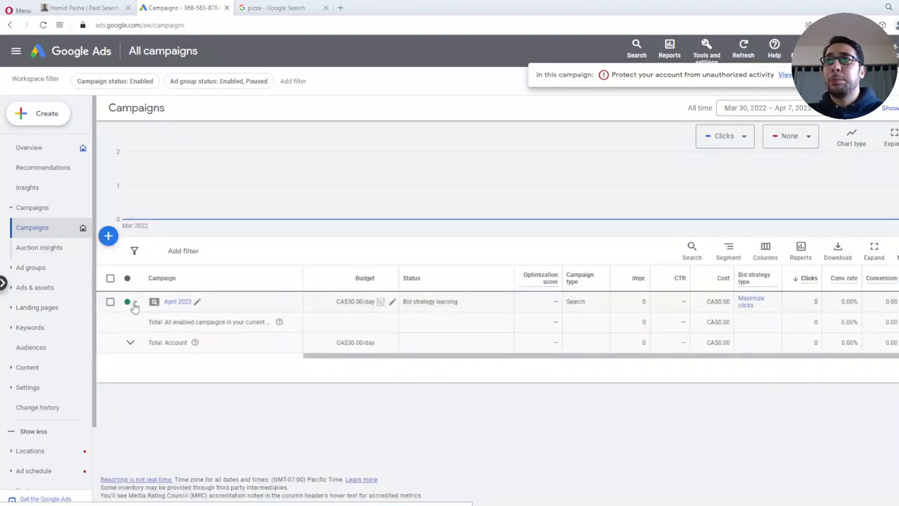
click(134, 303)
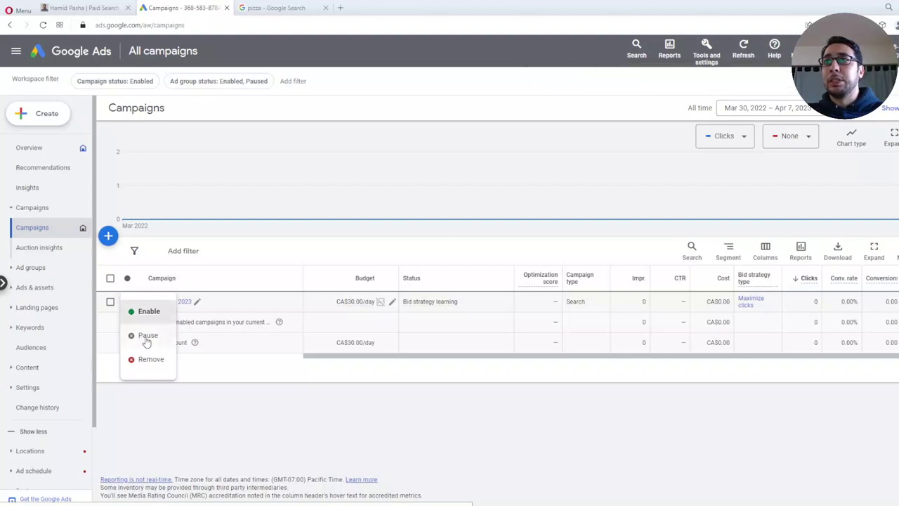
click(146, 337)
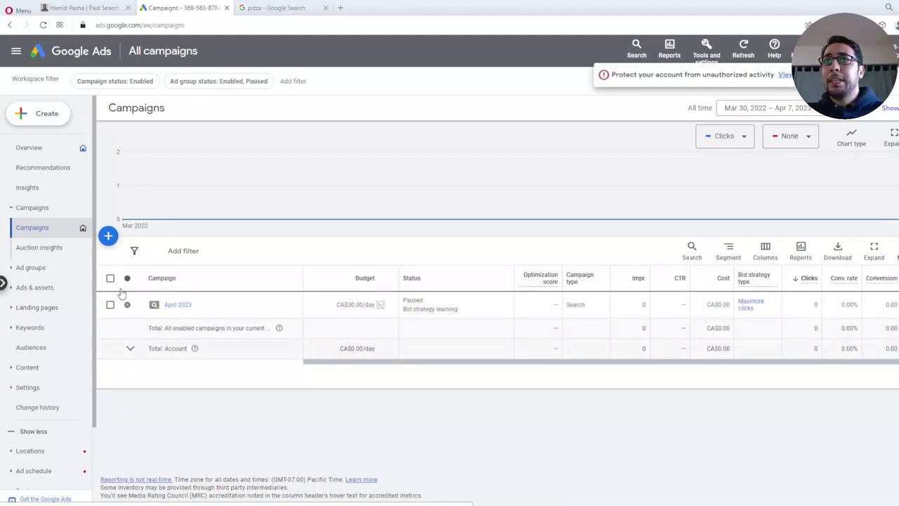
Open the April 2023 campaign's settings and examine the bid strategy's focus options under Bidding, leaving it on Clicks.
click(176, 305)
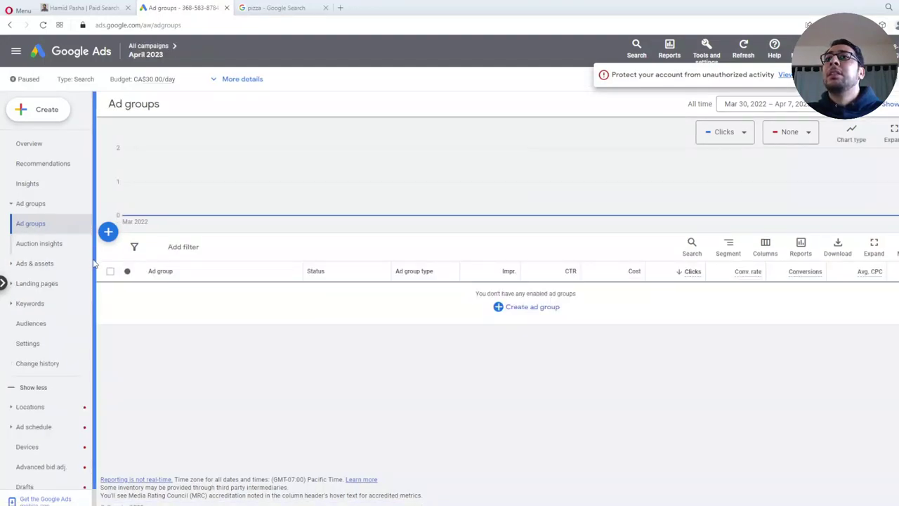
scroll(42, 344, down, 1)
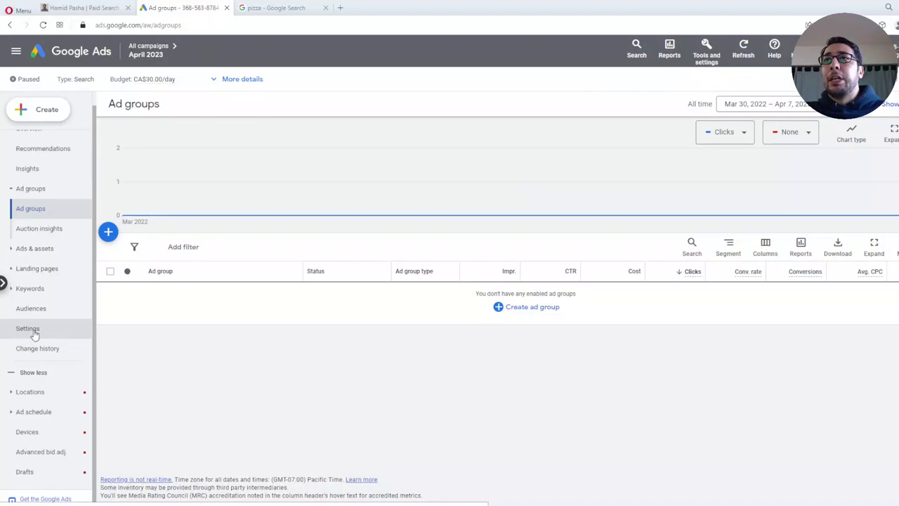
click(28, 353)
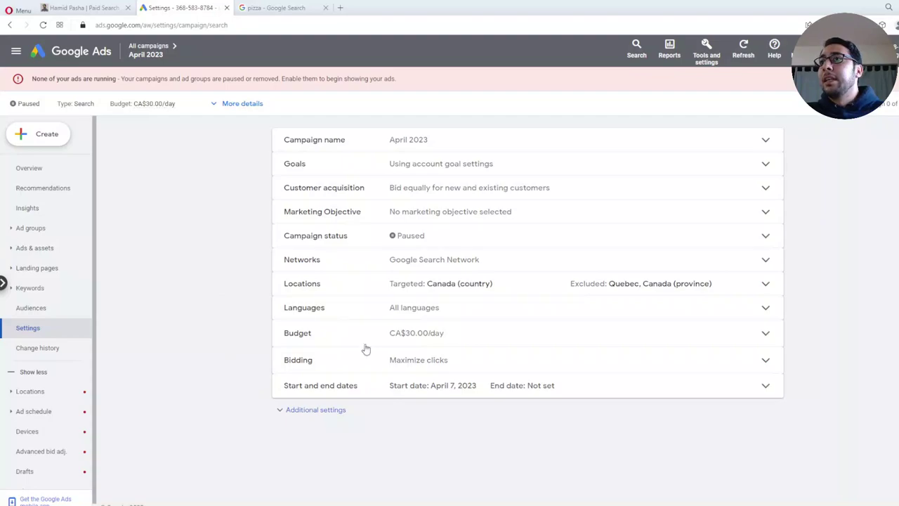
click(419, 363)
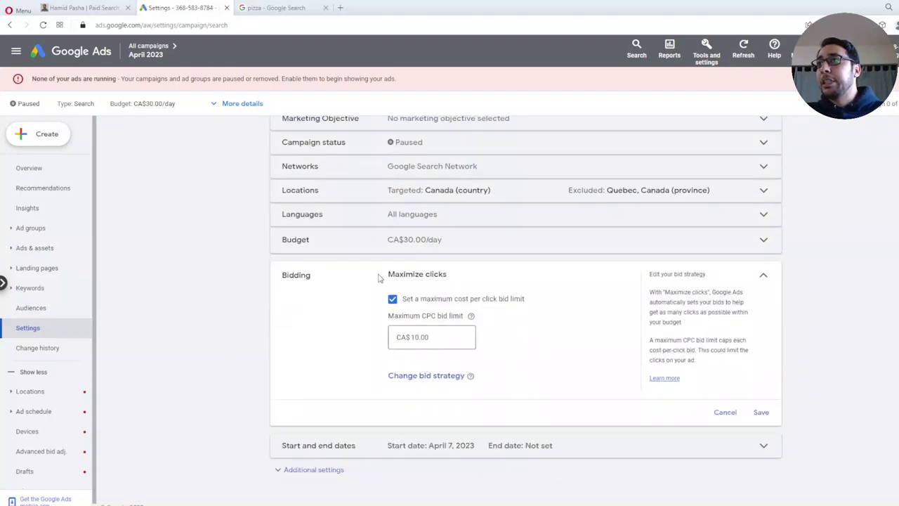
click(441, 376)
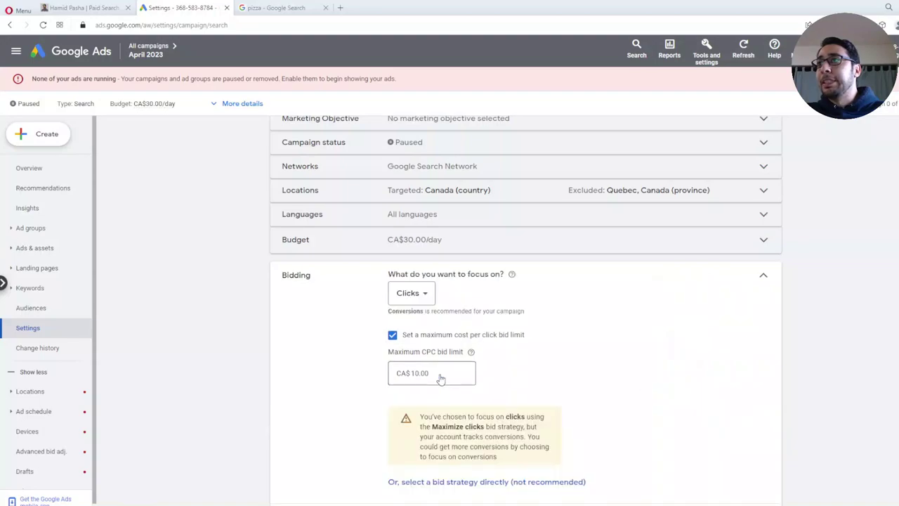
click(427, 211)
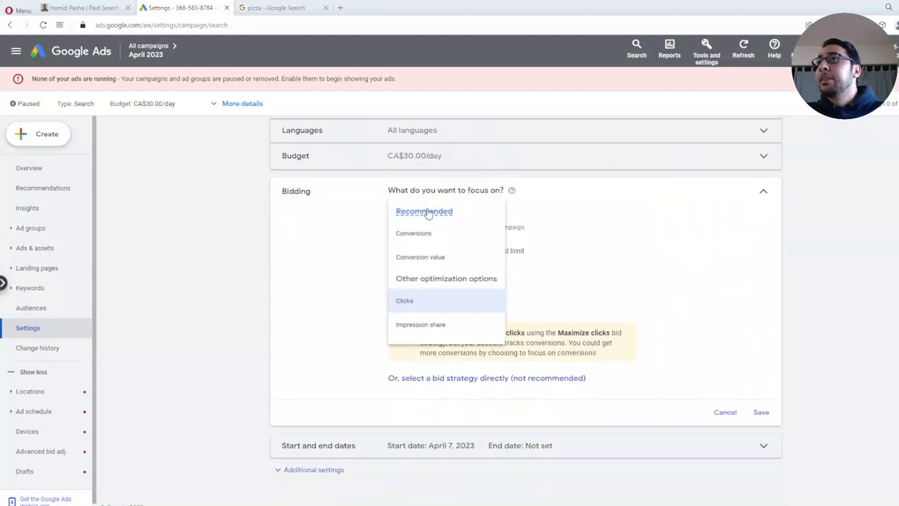
click(566, 304)
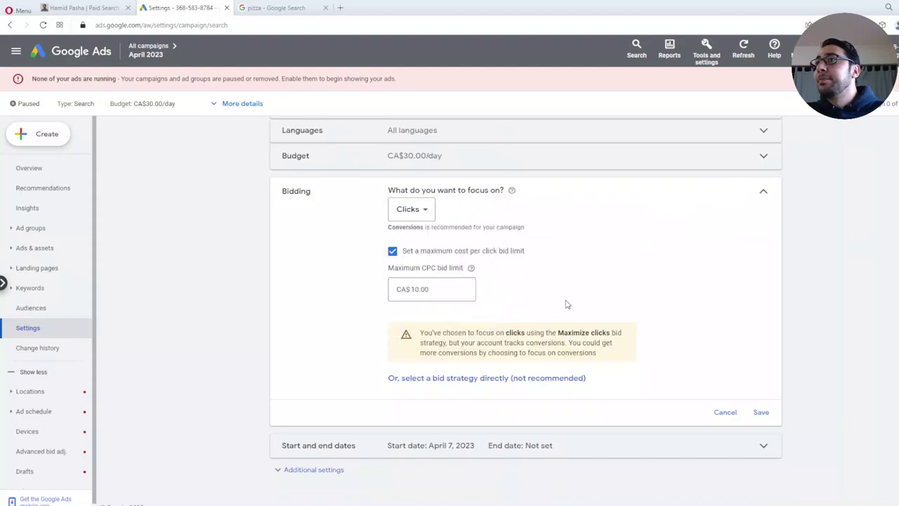
Switch Bidding to direct bid strategy selection, choose Manual CPC, and examine its Enhanced CPC options and the list of alternative strategies.
click(483, 380)
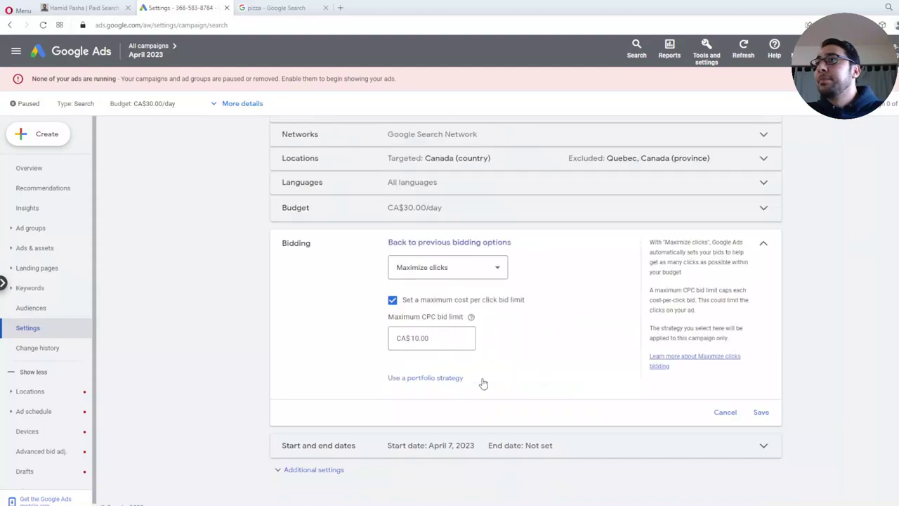
click(442, 271)
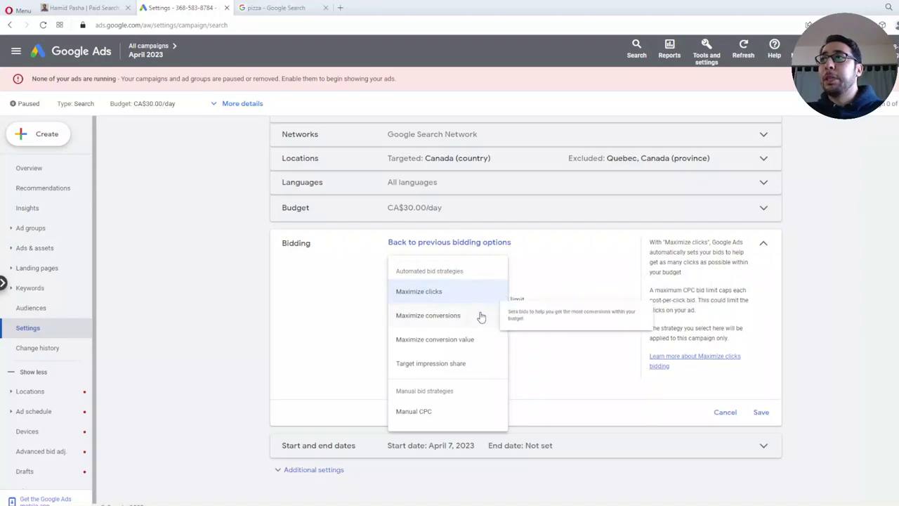
click(442, 417)
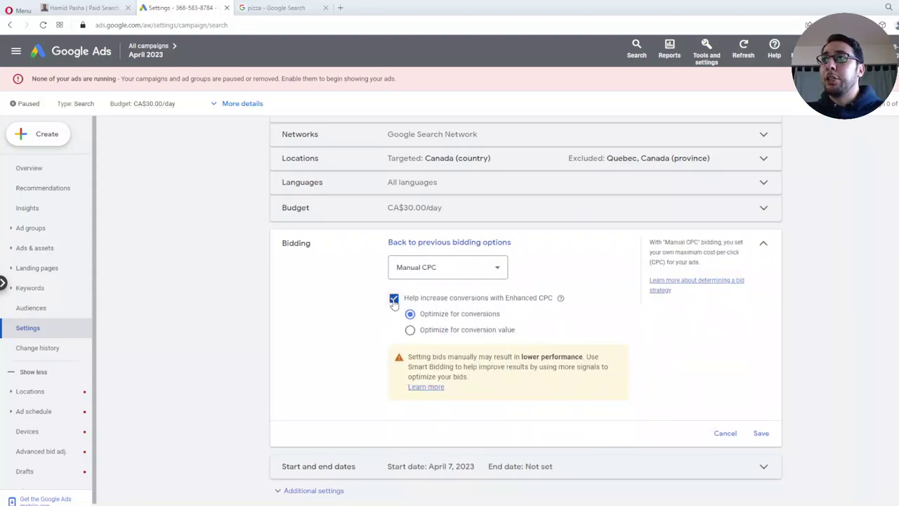
click(501, 273)
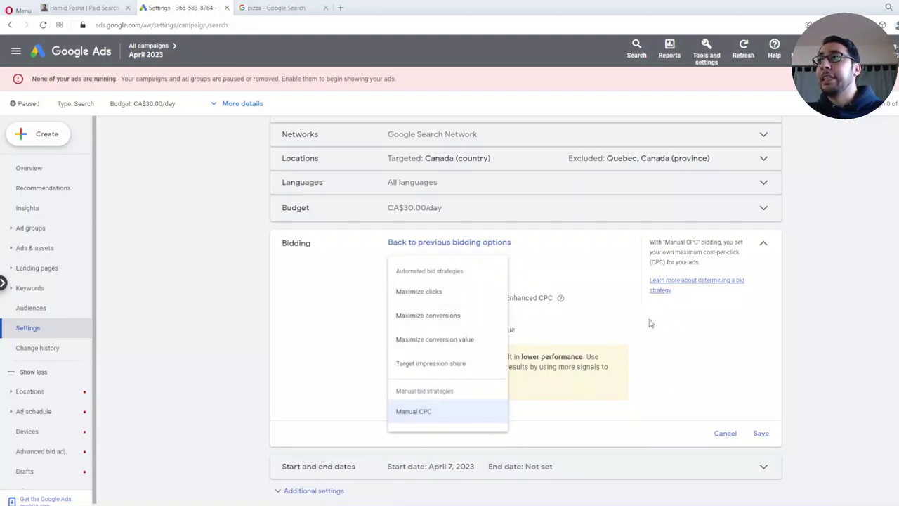
click(649, 325)
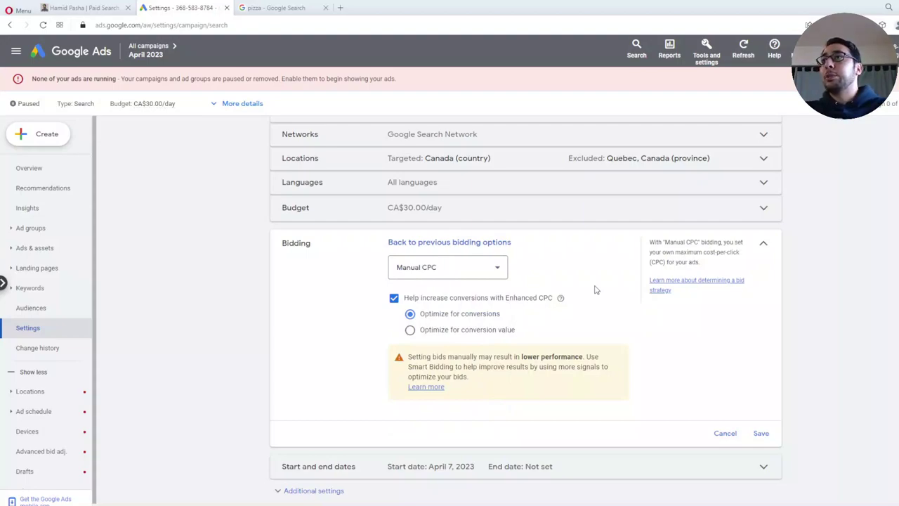
click(453, 274)
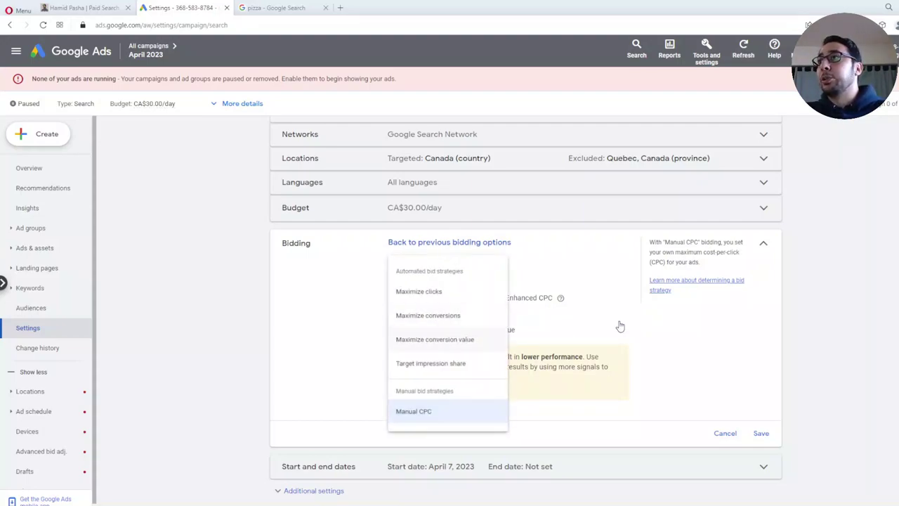
click(650, 349)
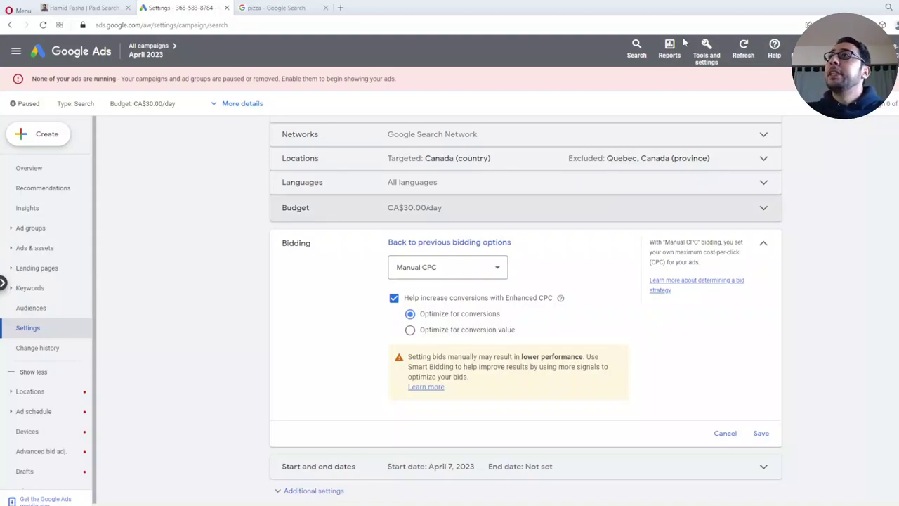
Look over the account's tools and settings options, and return to the all campaigns list without saving the bidding change.
click(699, 64)
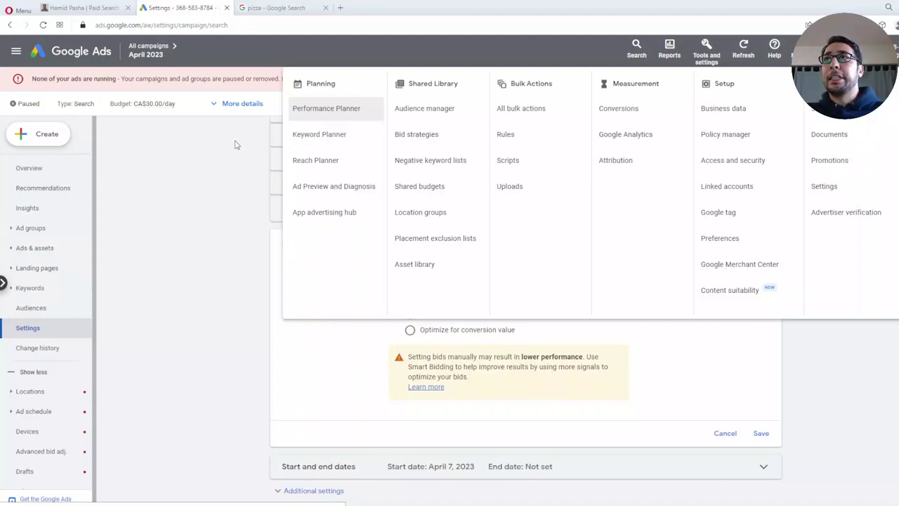
click(236, 161)
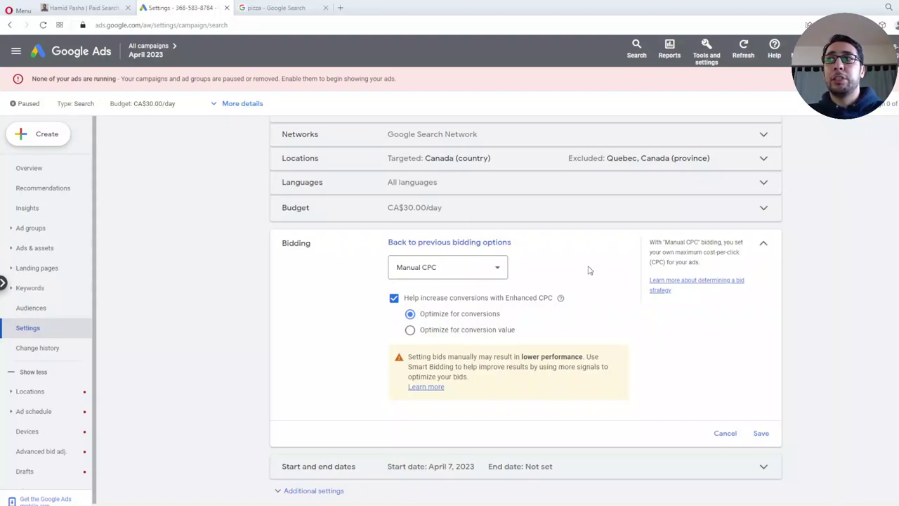
scroll(589, 271, down, 1)
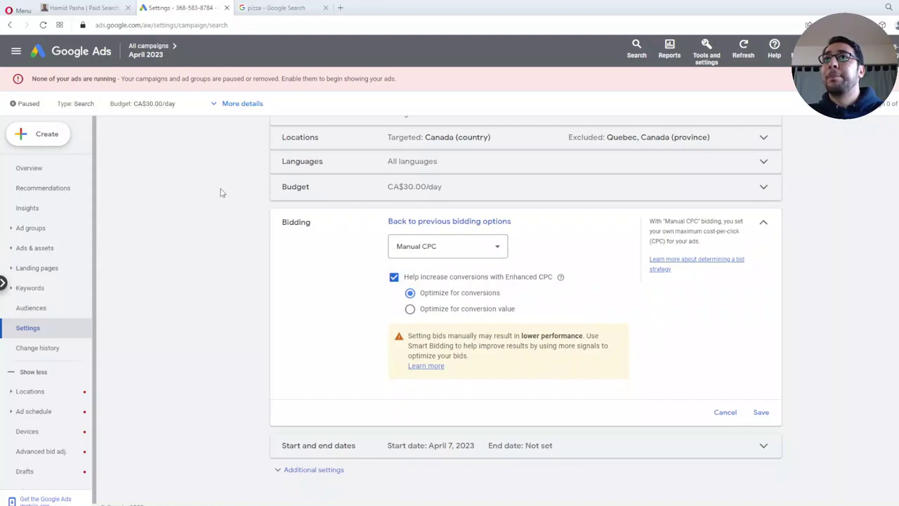
scroll(141, 229, up, 2)
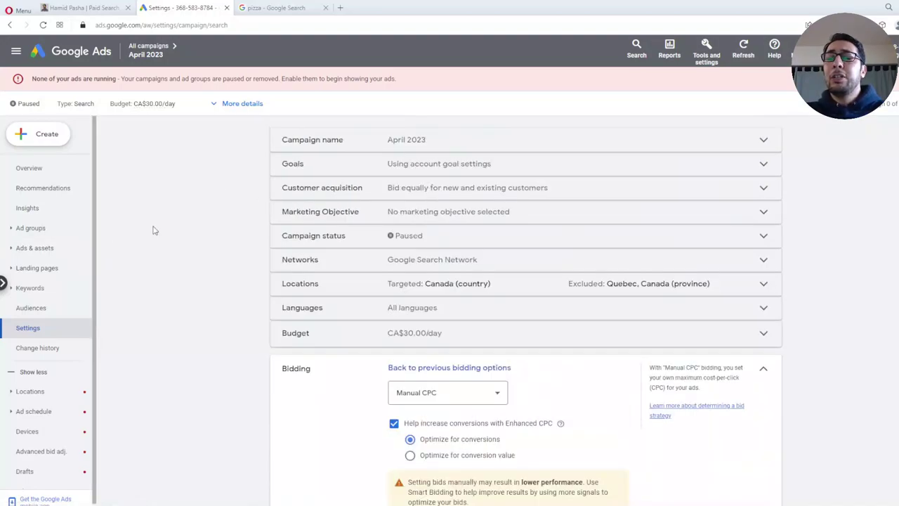
click(152, 49)
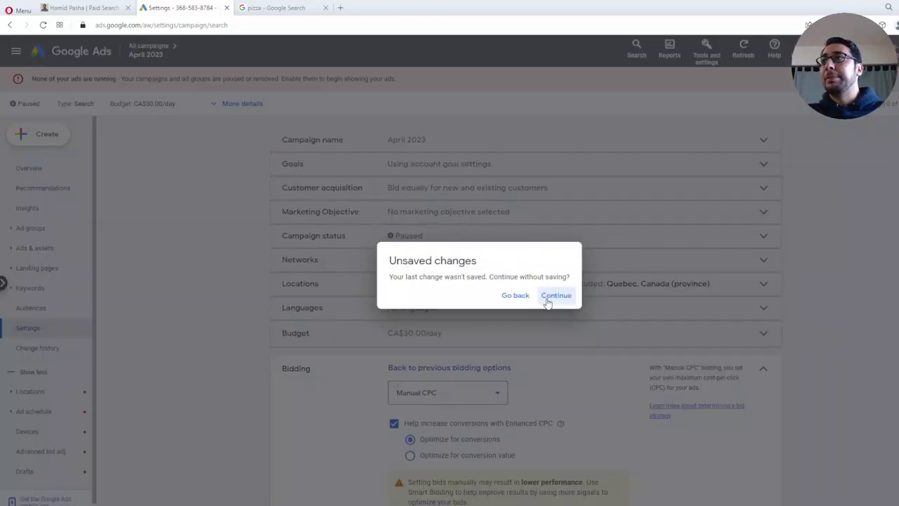
click(558, 298)
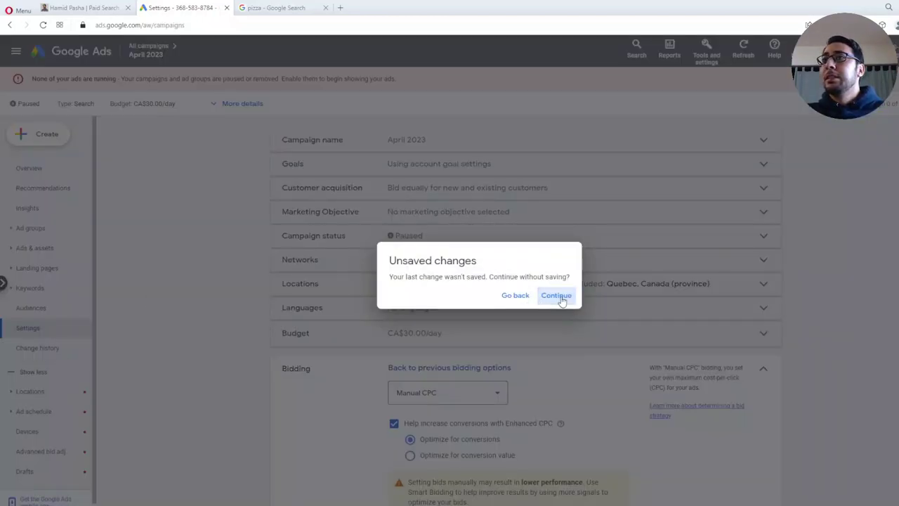